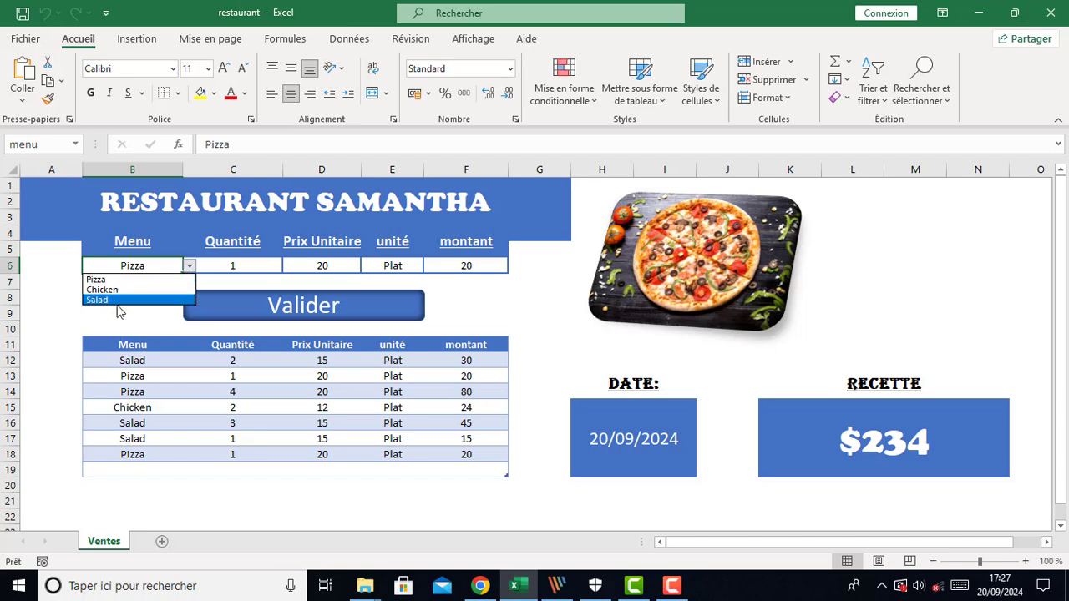
# Pick Chicken and then Salad from the Menu dropdown of the order form
pyautogui.click(117, 291)
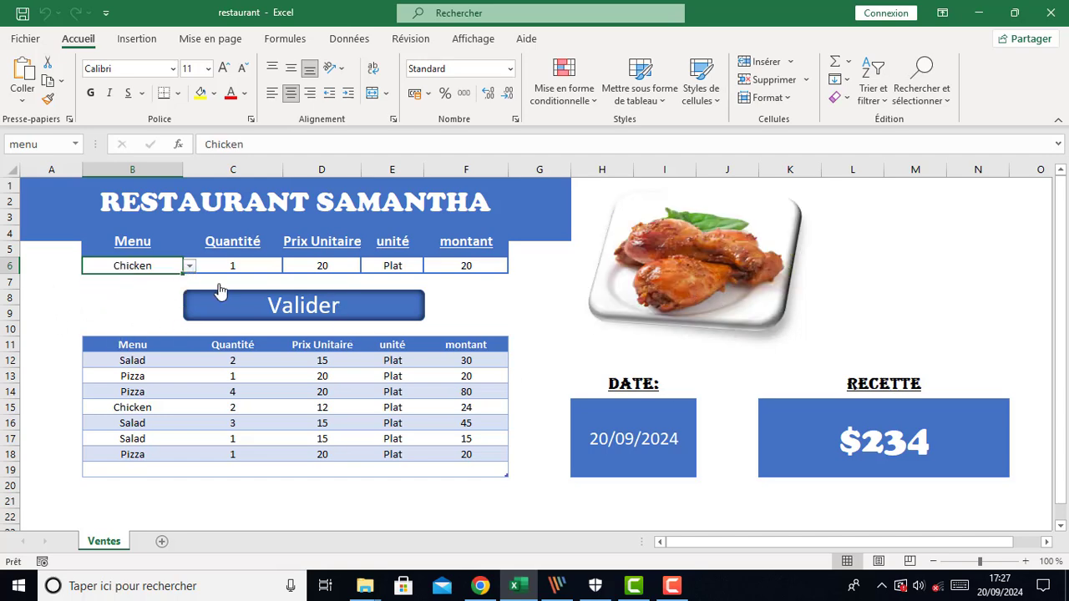
pyautogui.click(189, 266)
pyautogui.click(105, 289)
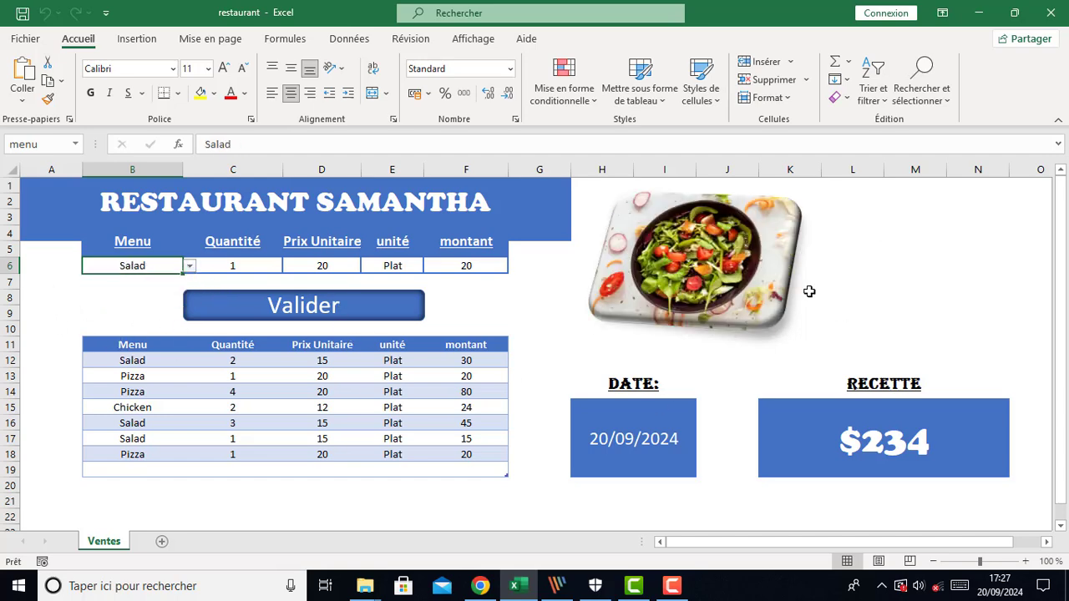
# Set the order quantity to 3
pyautogui.click(215, 266)
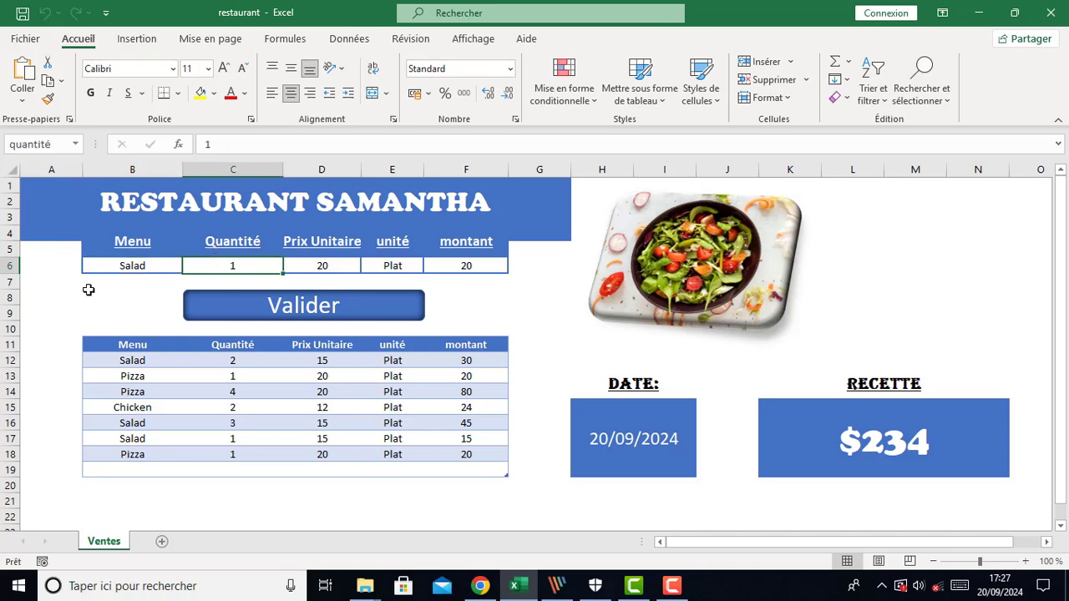
pyautogui.click(355, 269)
pyautogui.click(400, 270)
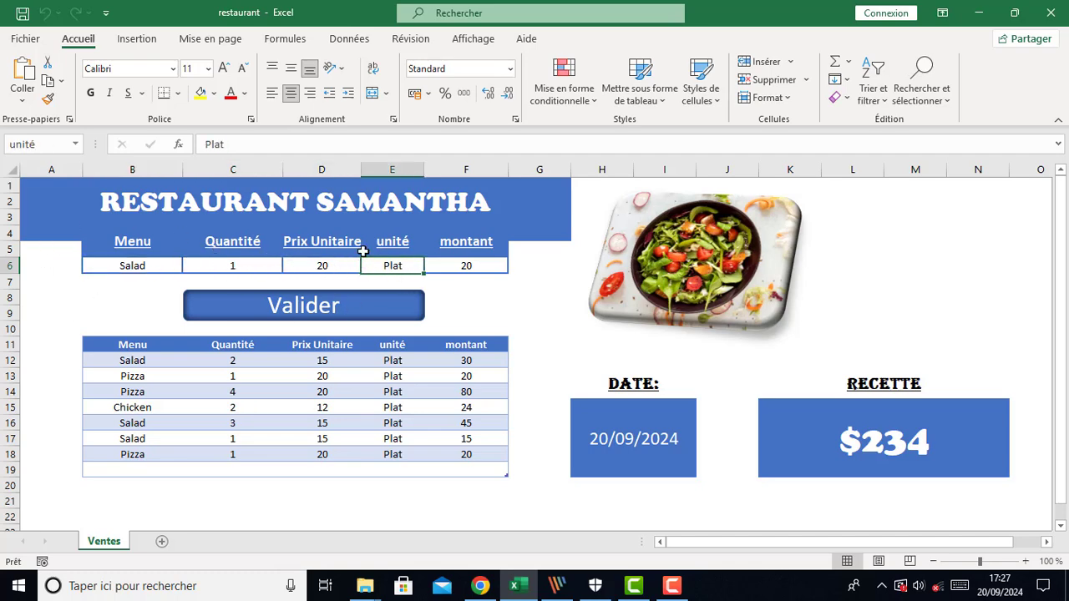
pyautogui.click(249, 264)
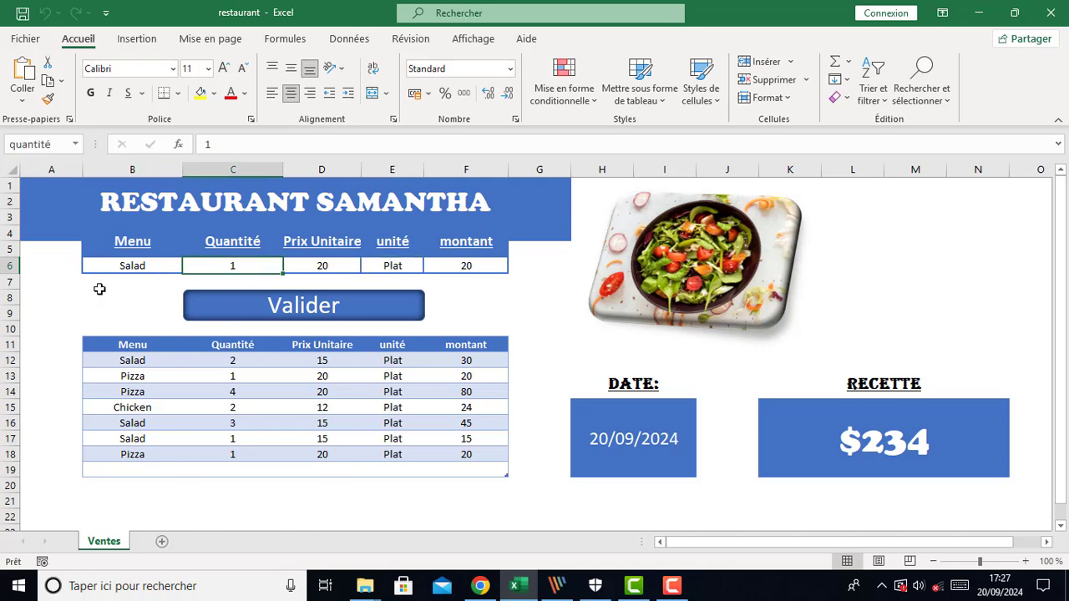
pyautogui.doubleClick(240, 267)
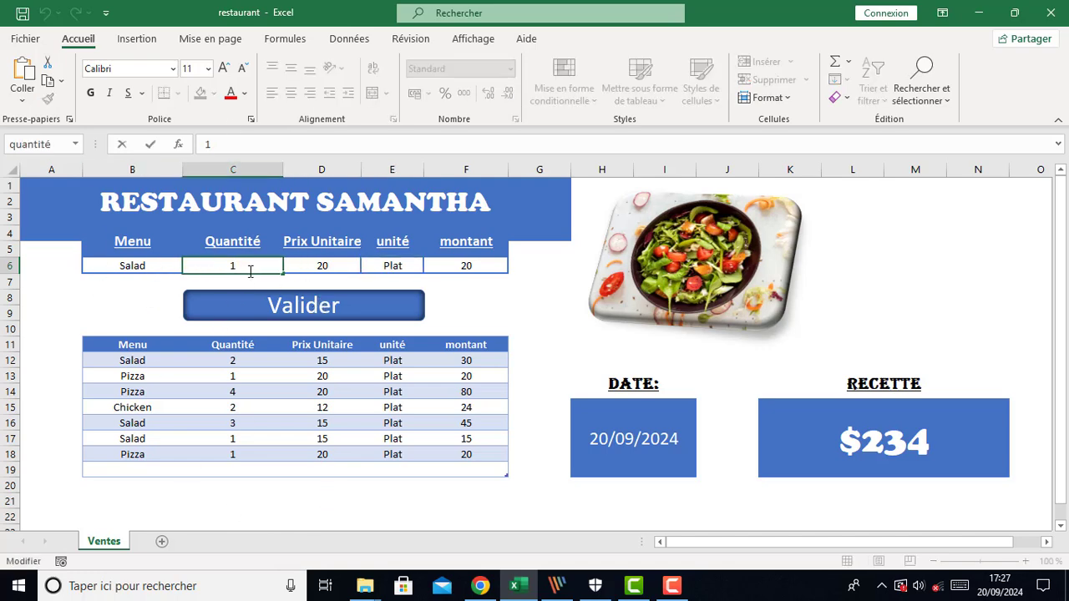
pyautogui.press('BackSpace')
# Set the unit price to 15 and submit the Salad order with Valider
pyautogui.click(322, 266)
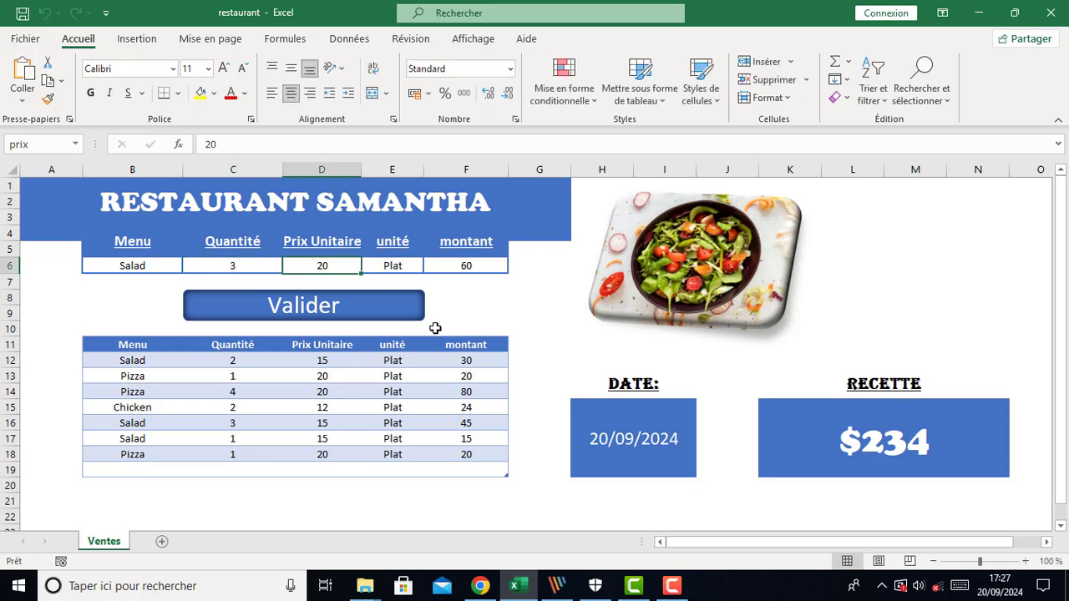
pyautogui.write('15')
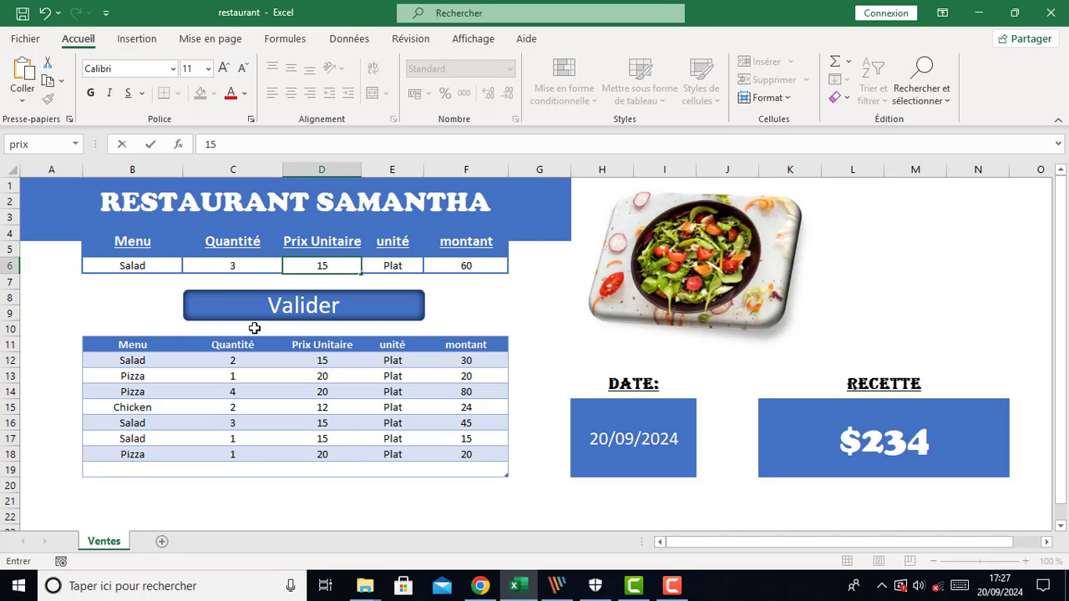
pyautogui.click(261, 265)
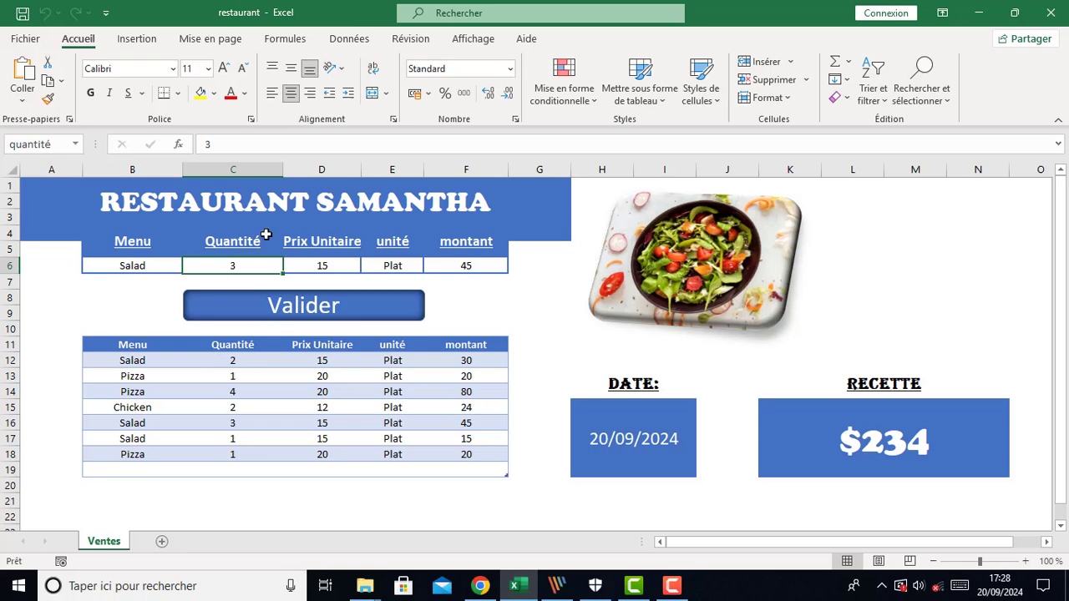
pyautogui.click(296, 307)
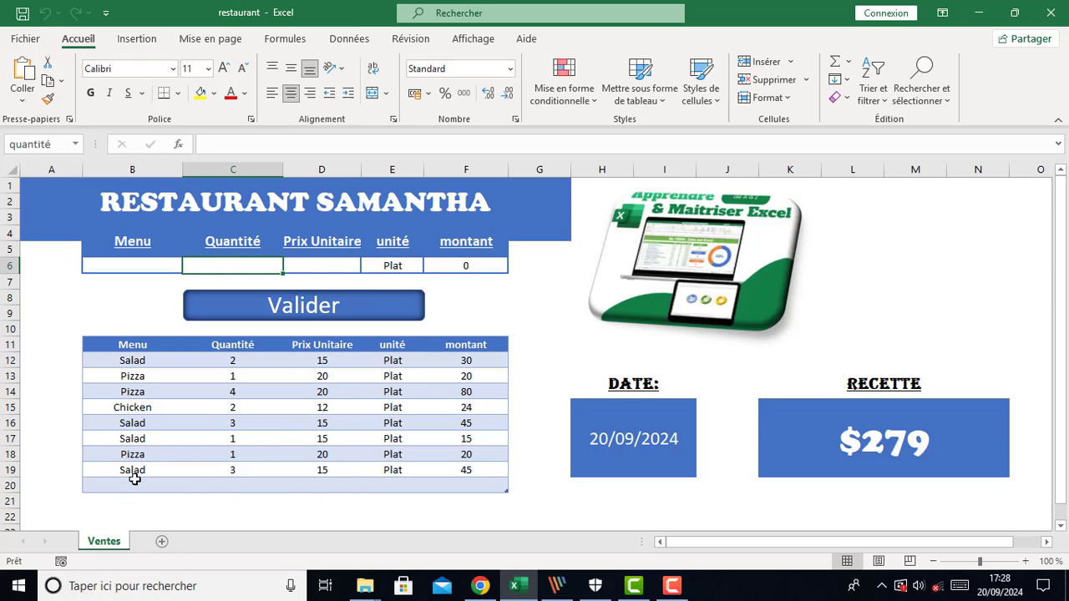
# Cycle through Chicken, Salad and finally Pizza in the Menu dropdown
pyautogui.click(152, 259)
pyautogui.click(189, 266)
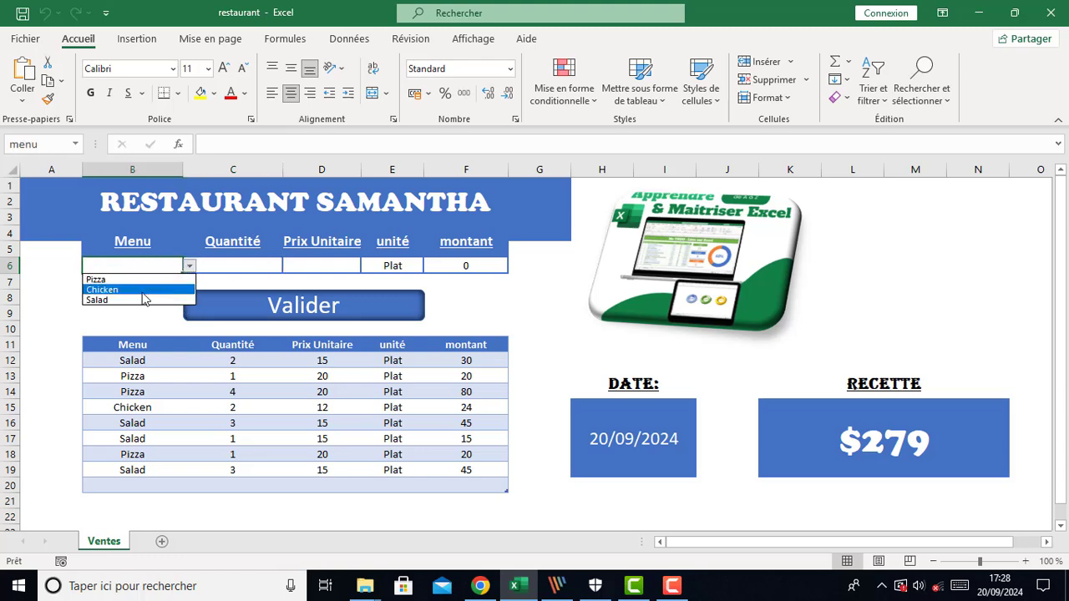
pyautogui.click(141, 290)
pyautogui.click(189, 265)
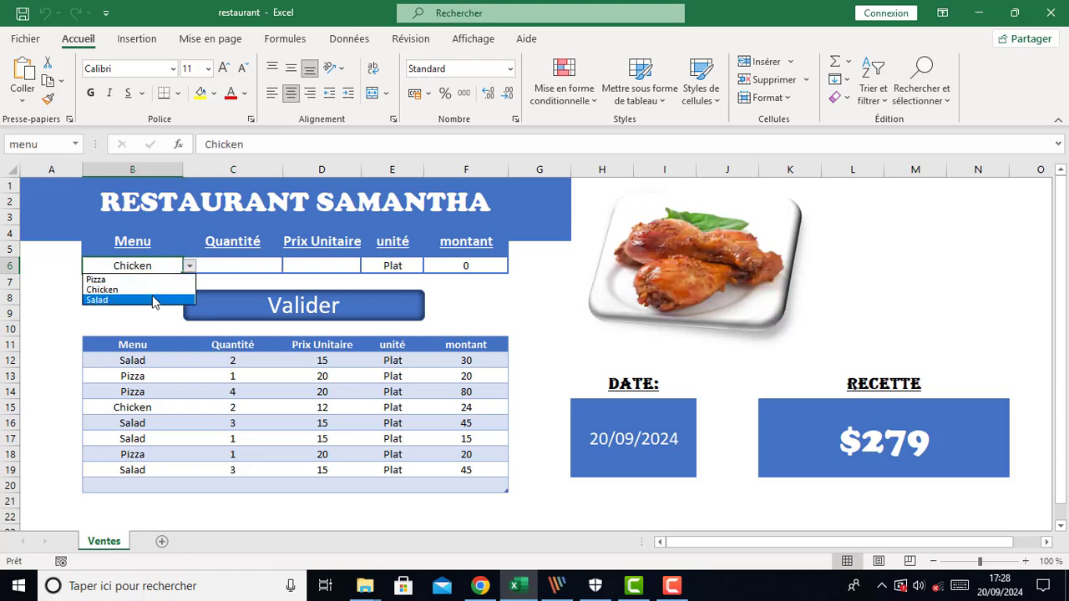
pyautogui.click(152, 301)
pyautogui.click(189, 266)
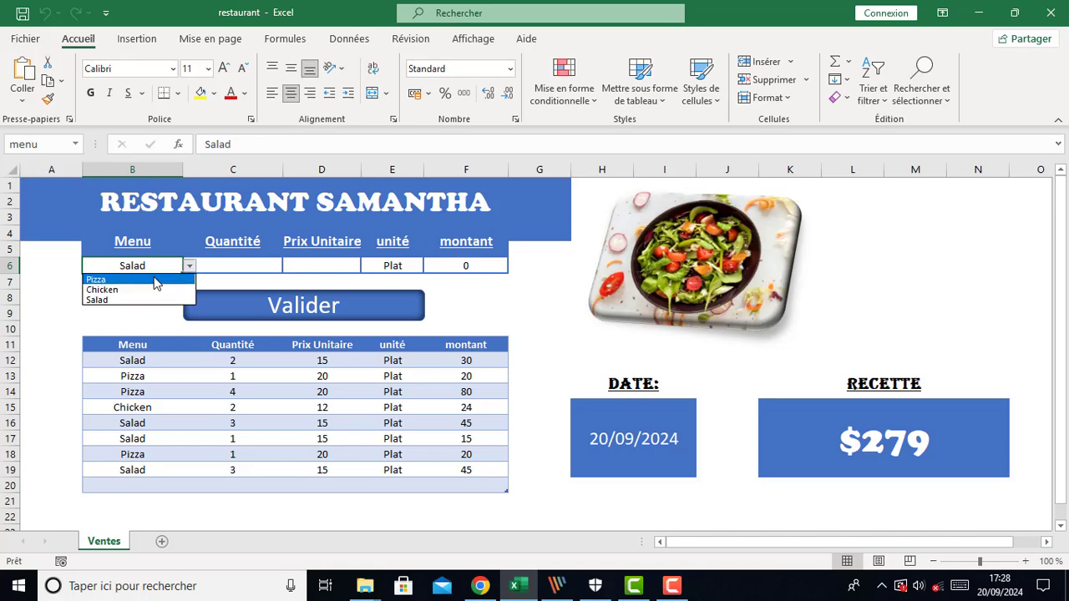
pyautogui.click(155, 282)
# Enter a quantity of 2 and a unit price of 20 for the Pizza, then submit it with Valider
pyautogui.click(222, 264)
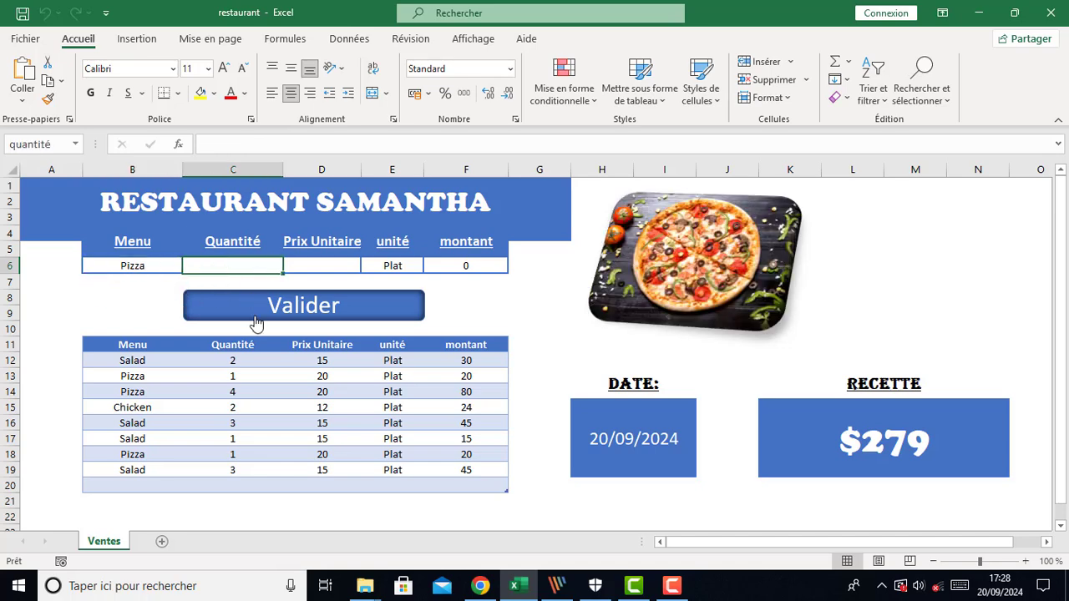
pyautogui.write('2')
pyautogui.click(332, 270)
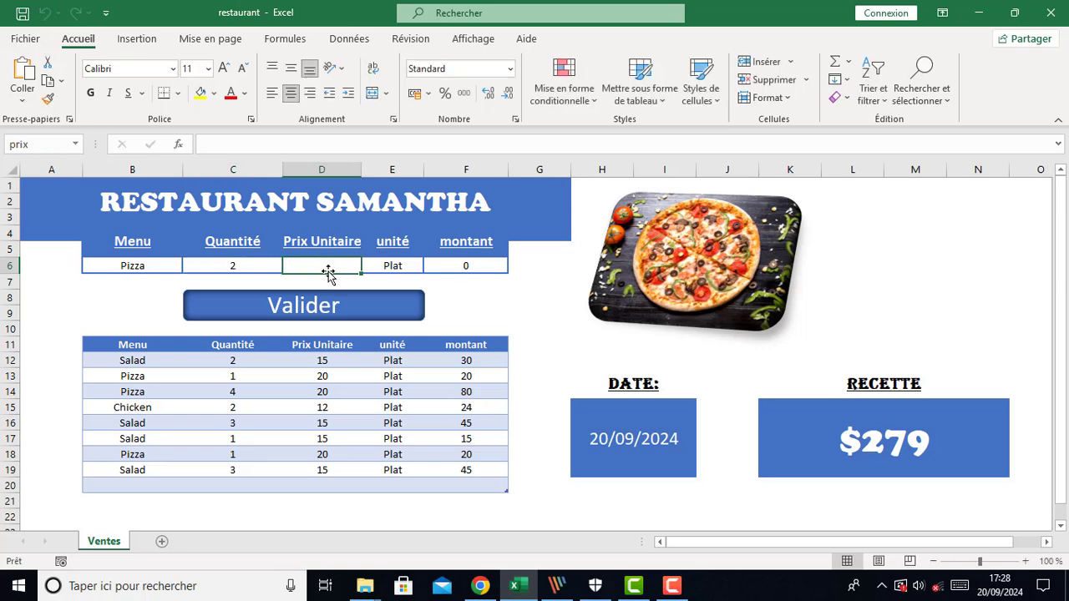
pyautogui.write('20')
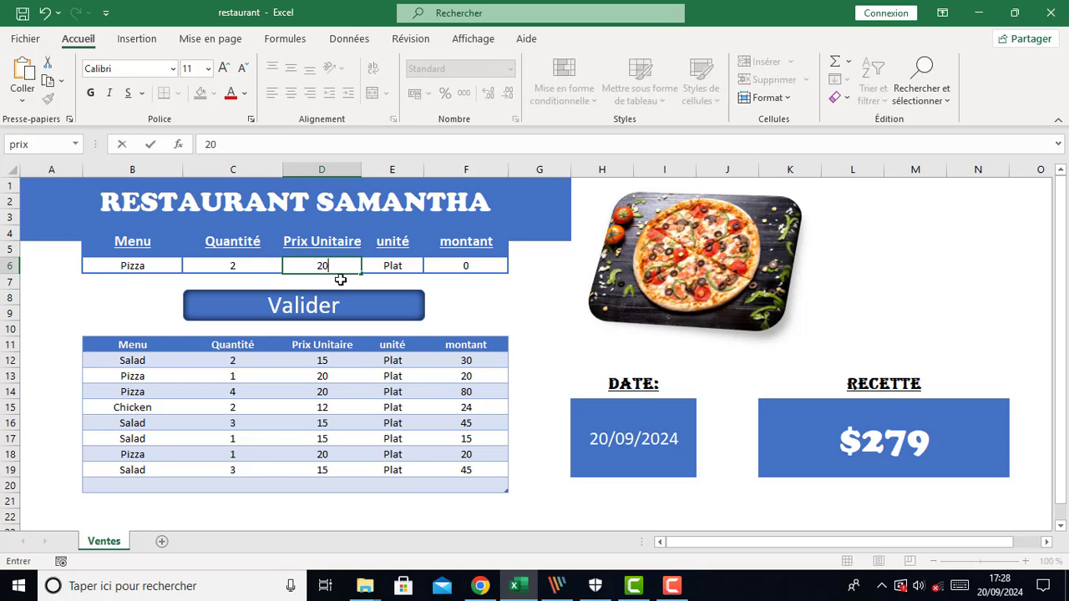
pyautogui.click(272, 266)
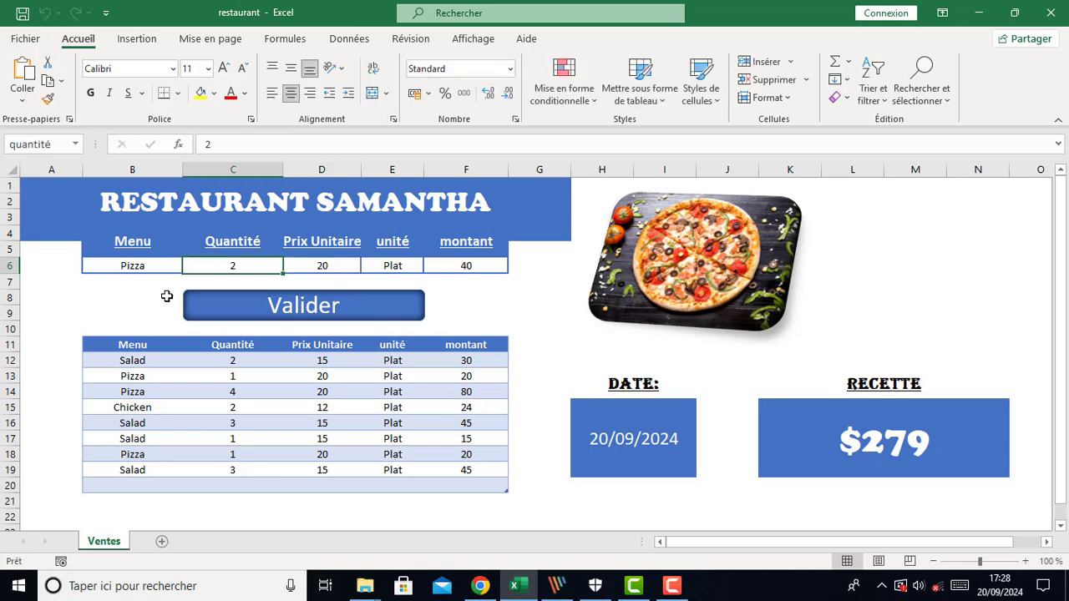
pyautogui.click(284, 302)
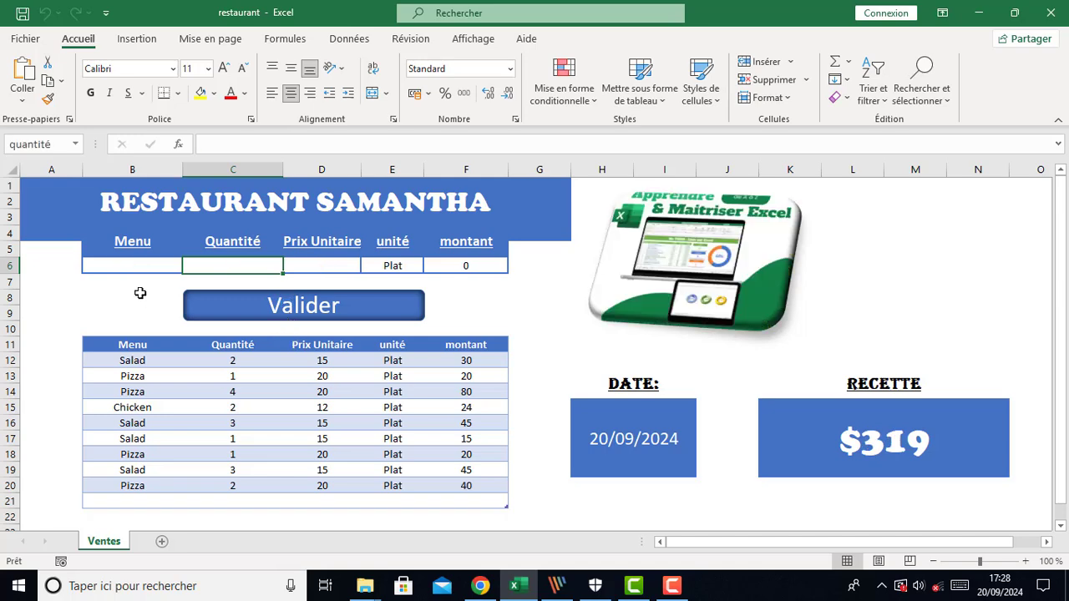
# Select Salad from the Menu dropdown of the cleared order form
pyautogui.click(160, 265)
pyautogui.click(190, 266)
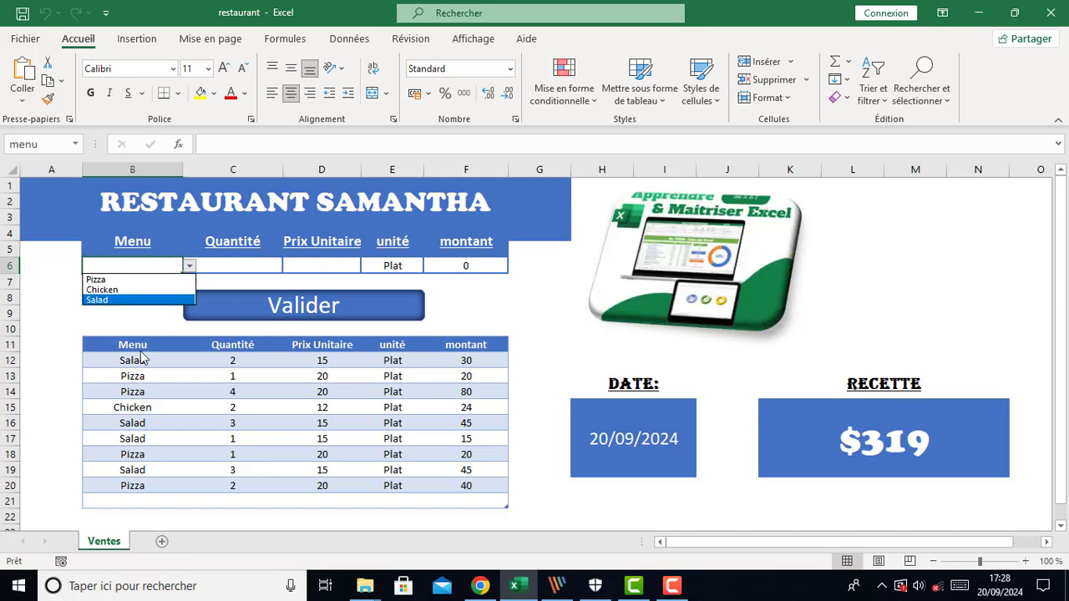
pyautogui.click(142, 301)
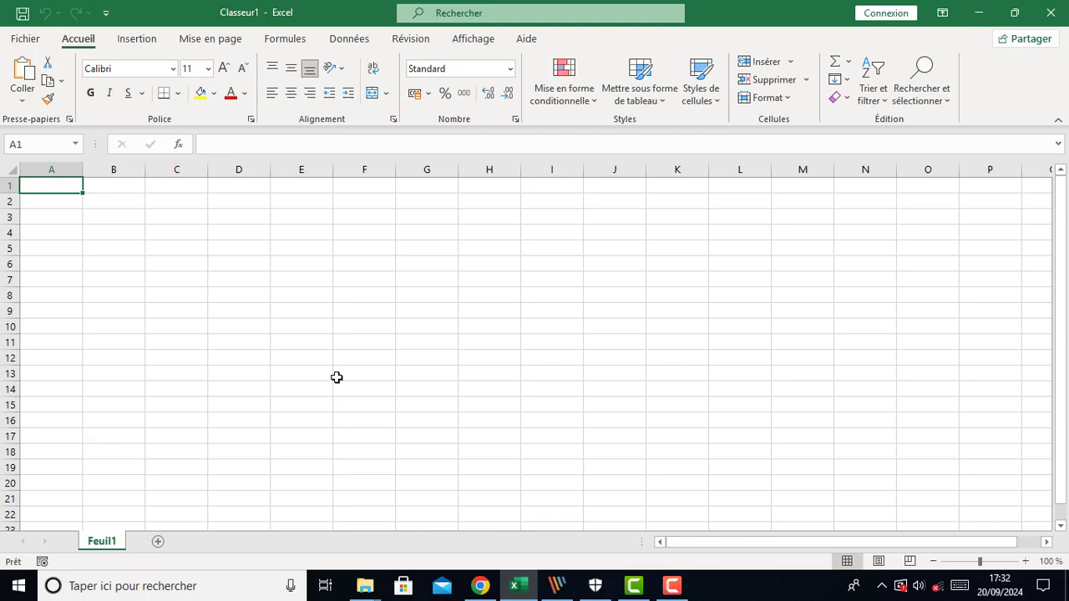
# Rename the sheet Feuil1 of the new workbook as Ventes
pyautogui.doubleClick(96, 543)
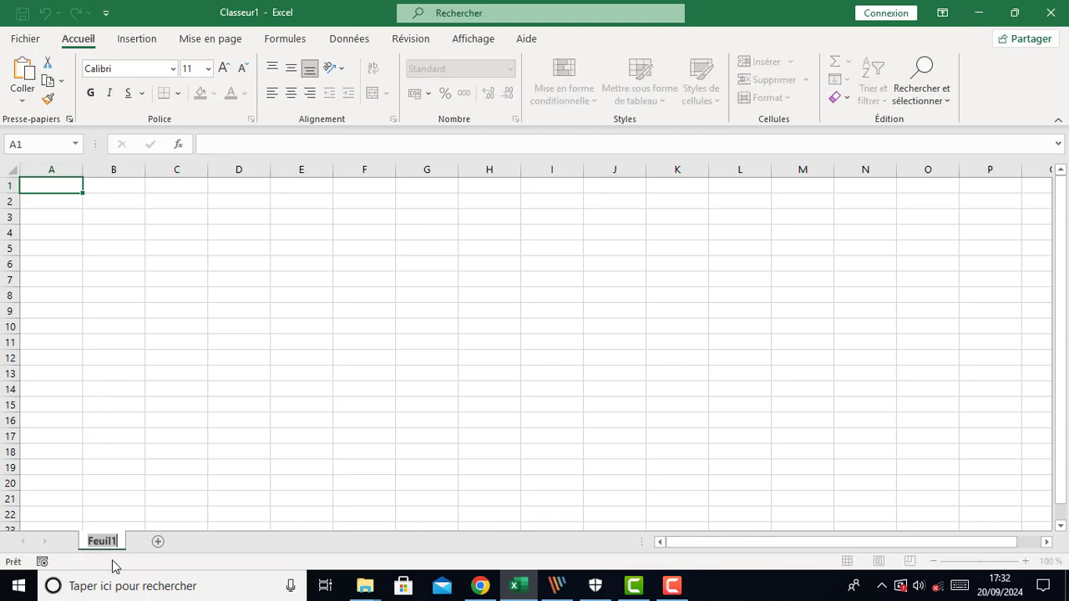
pyautogui.write('Ventes')
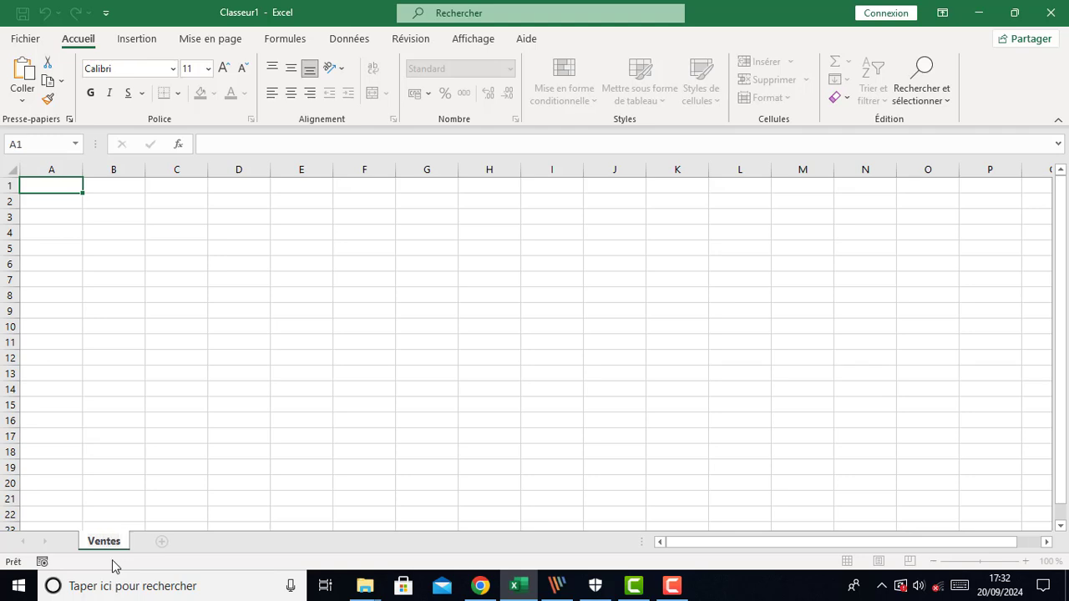
pyautogui.press('Return')
# Merge and center cells A1 to G2 for the title
pyautogui.click(177, 279)
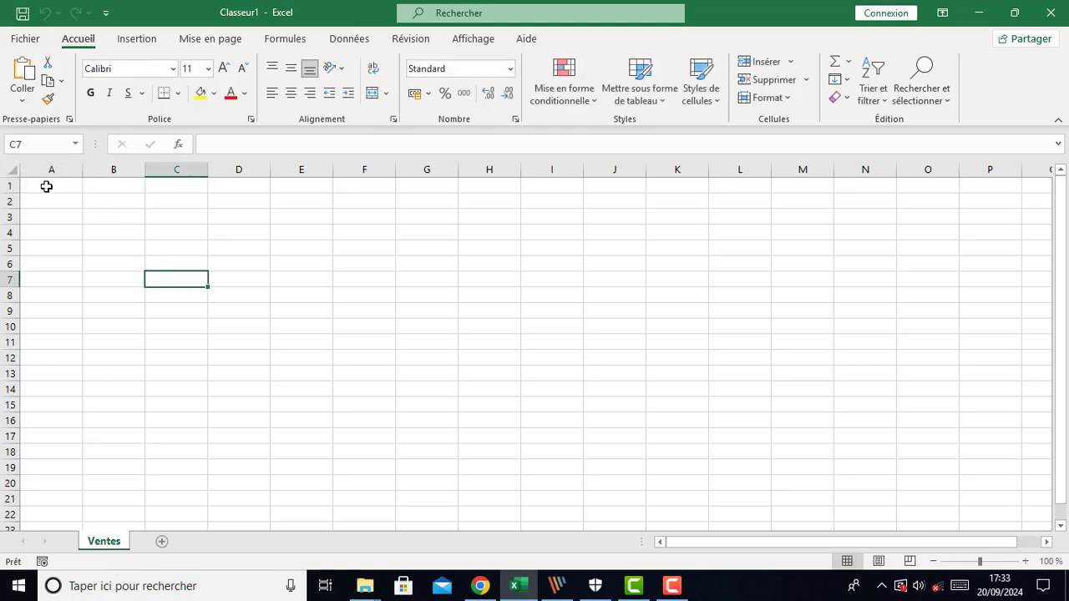
pyautogui.moveTo(46, 186); pyautogui.dragTo(444, 230)
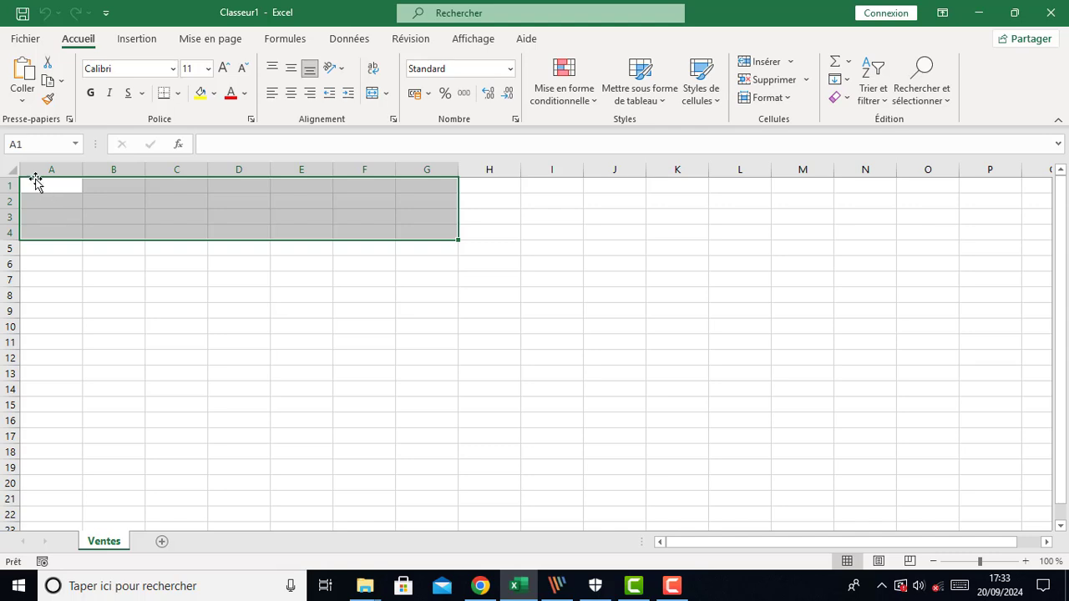
pyautogui.moveTo(38, 184); pyautogui.dragTo(419, 199)
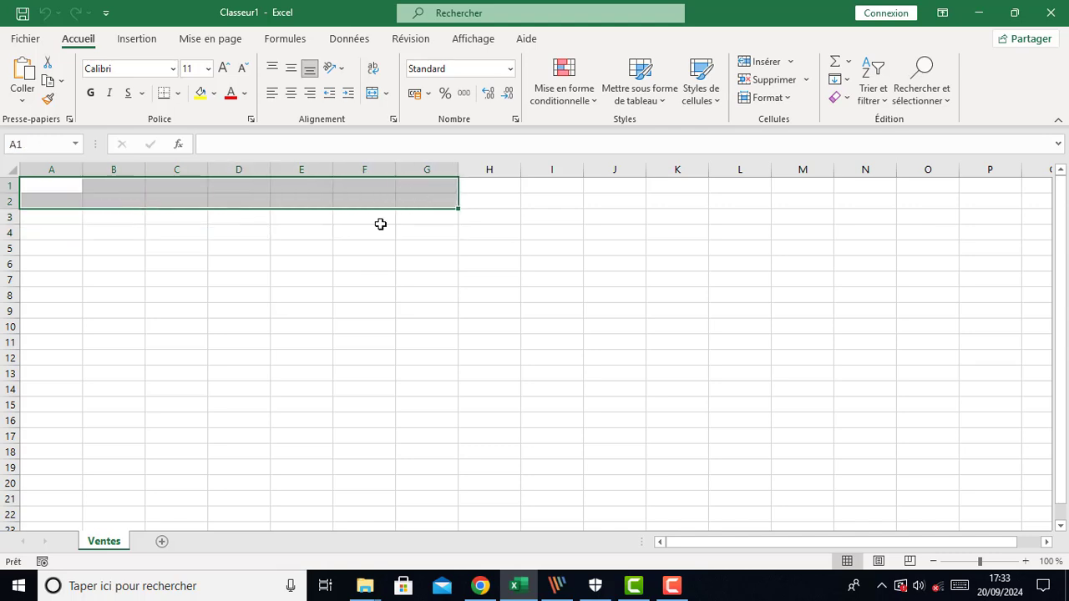
pyautogui.click(370, 96)
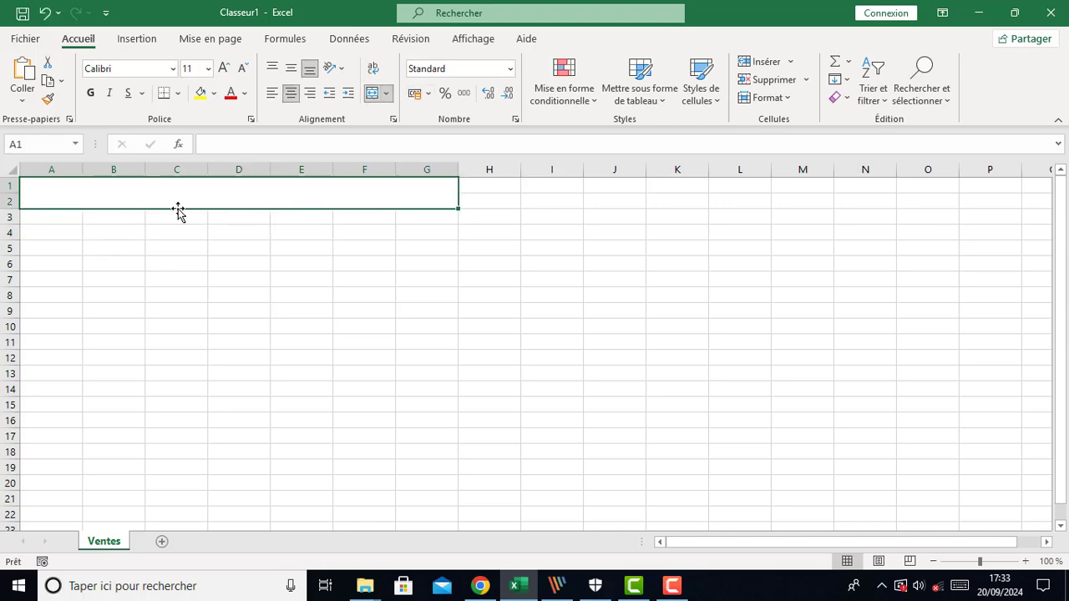
# Enter the title RESTAURANT SAMANTHA in the merged cell
pyautogui.write('R')
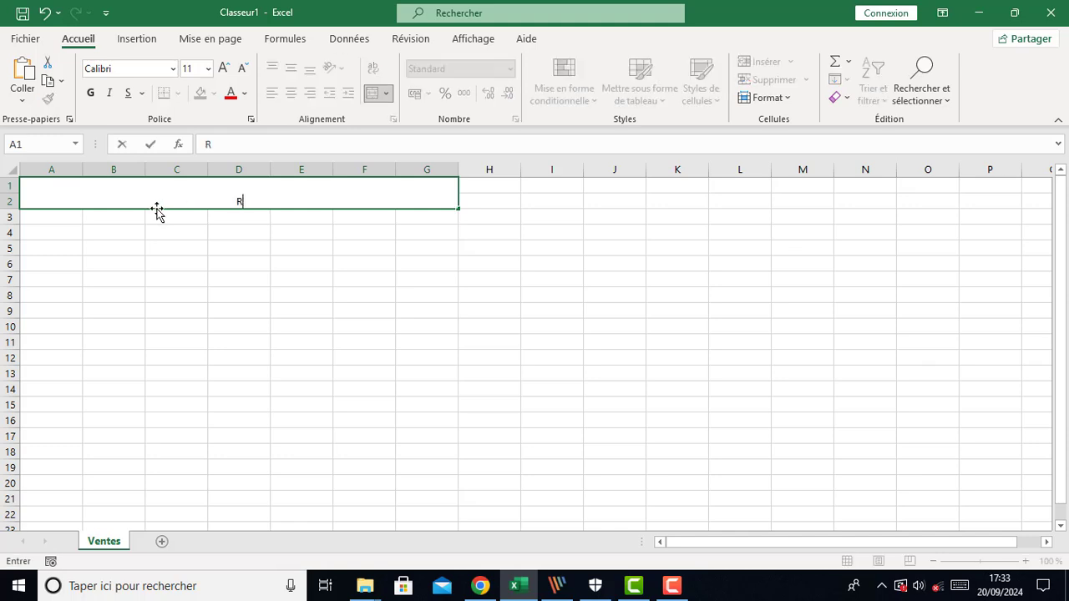
pyautogui.write('ESTAUR')
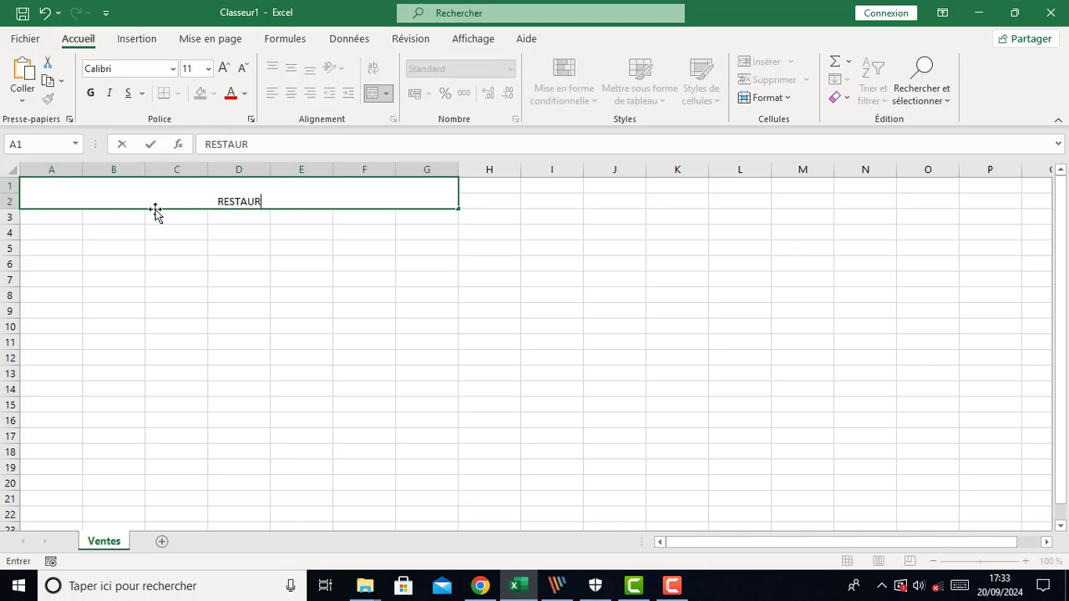
pyautogui.write('ANT')
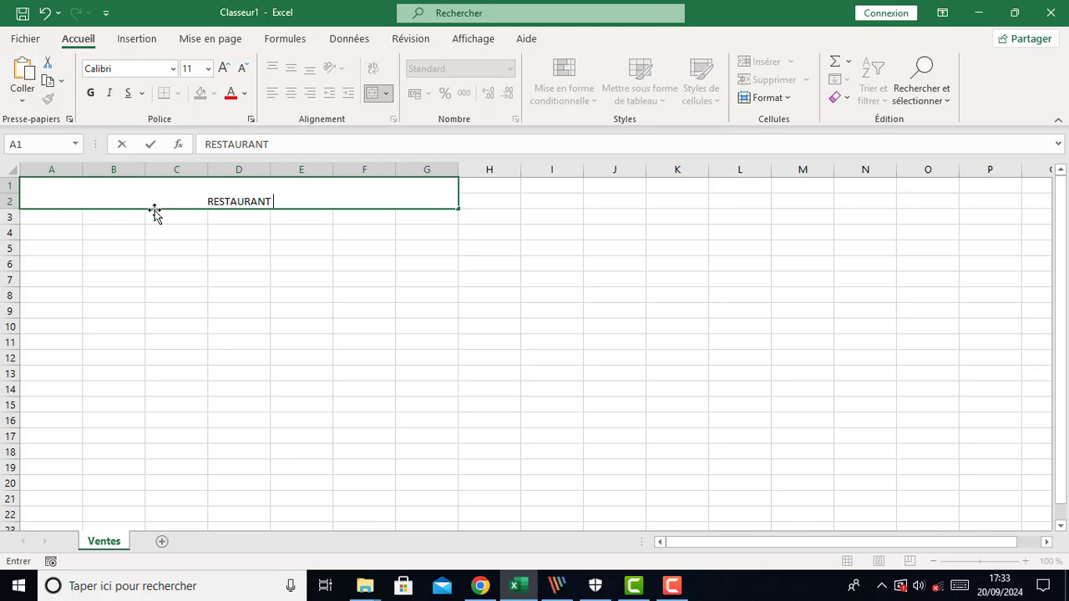
pyautogui.write(' SAMANTHA')
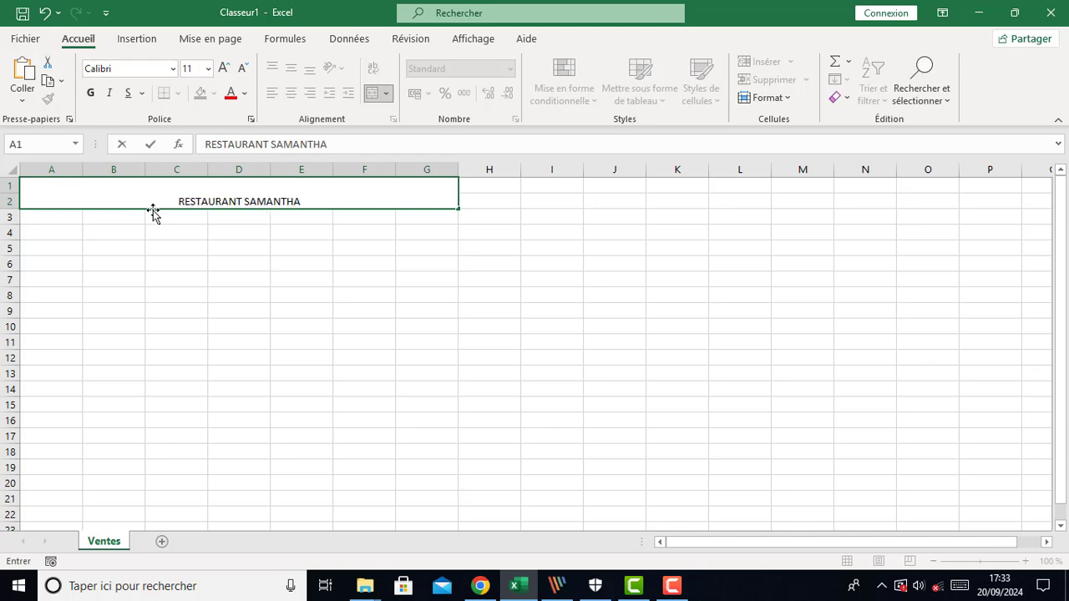
pyautogui.click(219, 297)
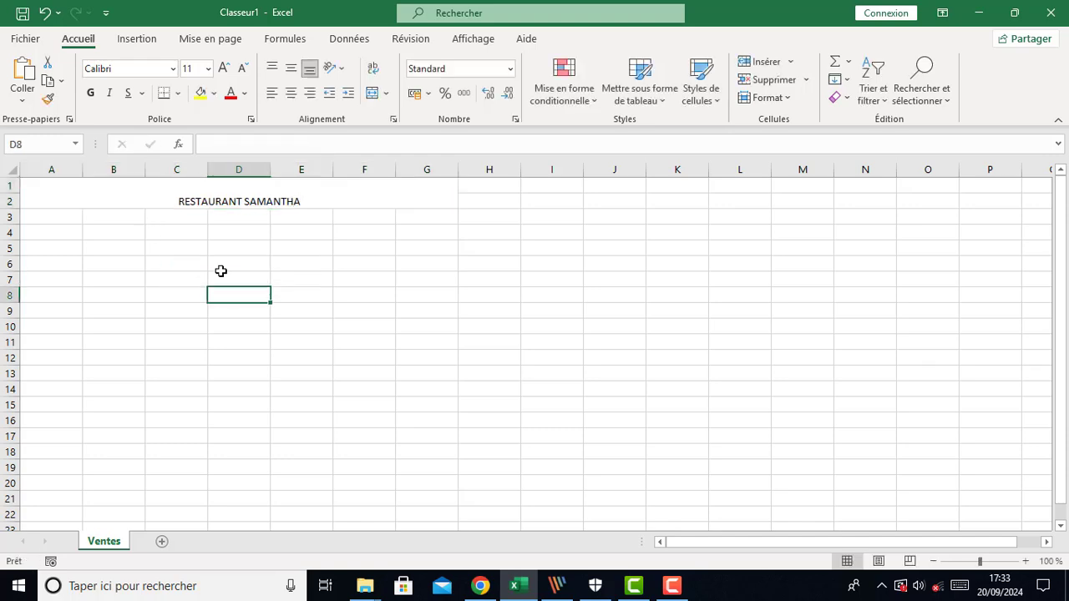
# Format the title in Cooper Black at font size 20
pyautogui.click(240, 203)
pyautogui.click(223, 70)
pyautogui.click(223, 69)
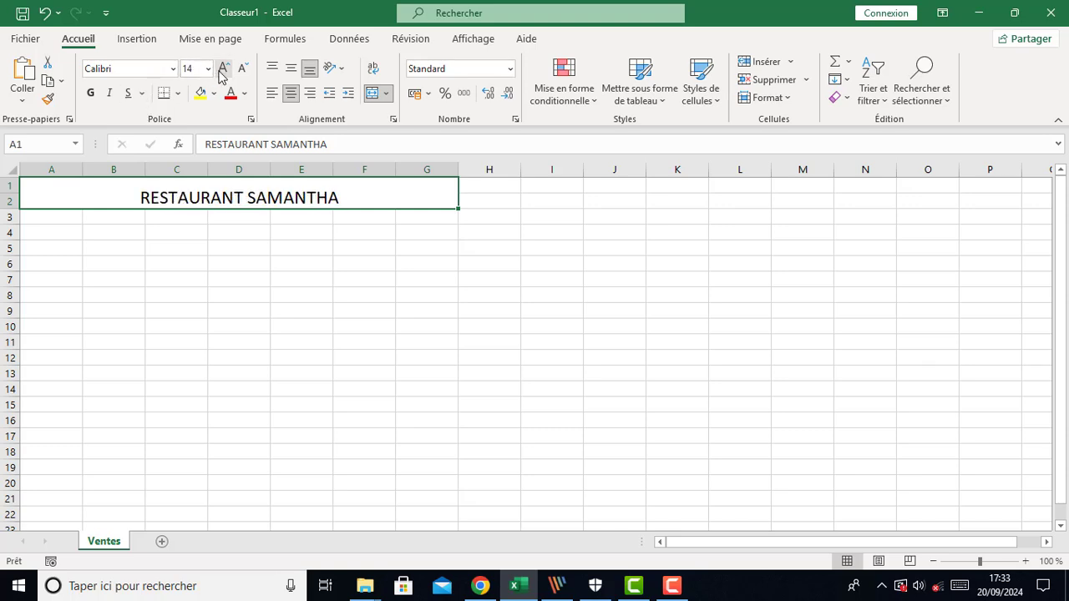
pyautogui.click(223, 69)
pyautogui.click(223, 69)
pyautogui.click(223, 69)
pyautogui.click(142, 71)
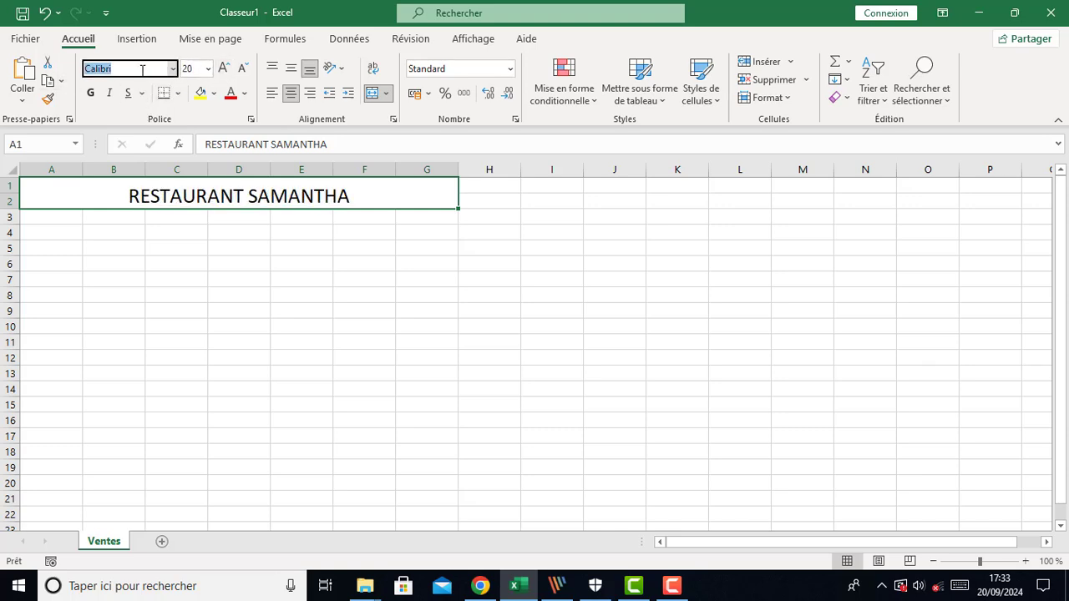
pyautogui.write('Cooper Black')
pyautogui.press('Tab')
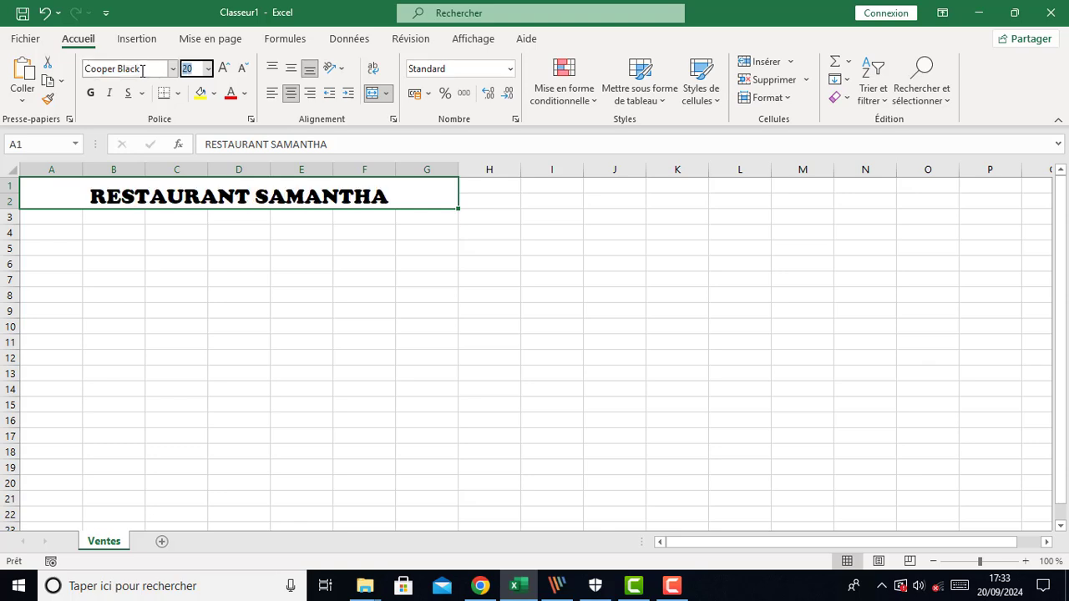
pyautogui.click(265, 313)
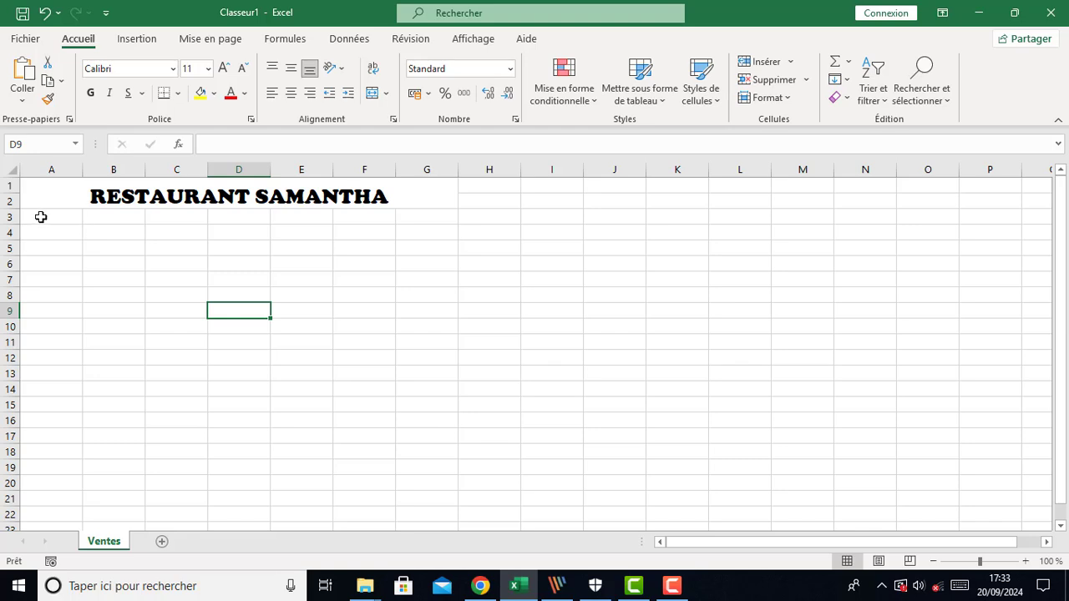
# Merge and center cells A1 to G3 so the title spans three rows
pyautogui.moveTo(28, 222); pyautogui.dragTo(423, 188)
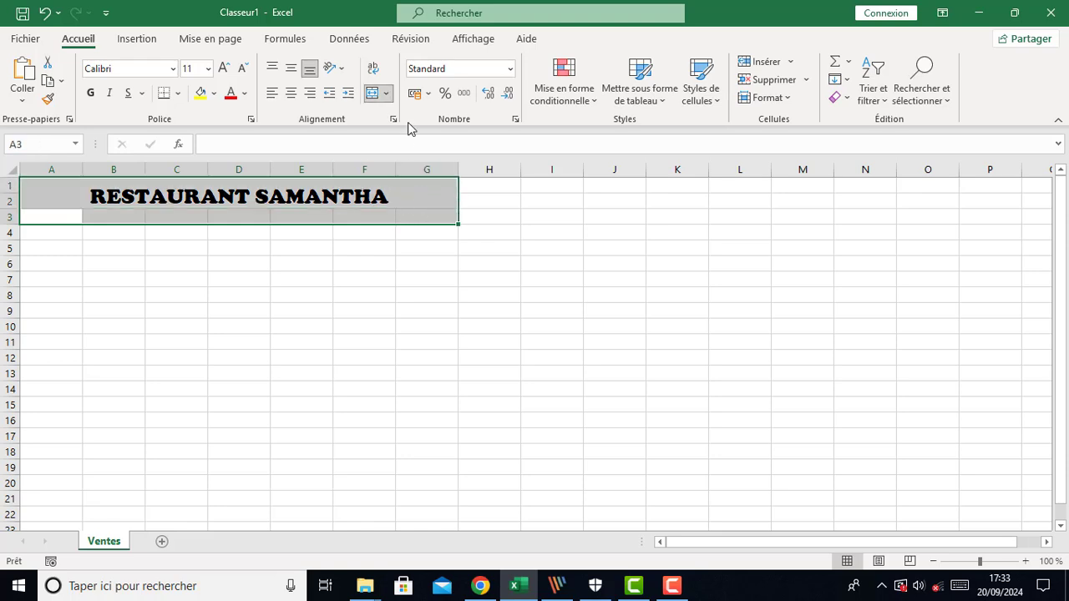
pyautogui.click(373, 92)
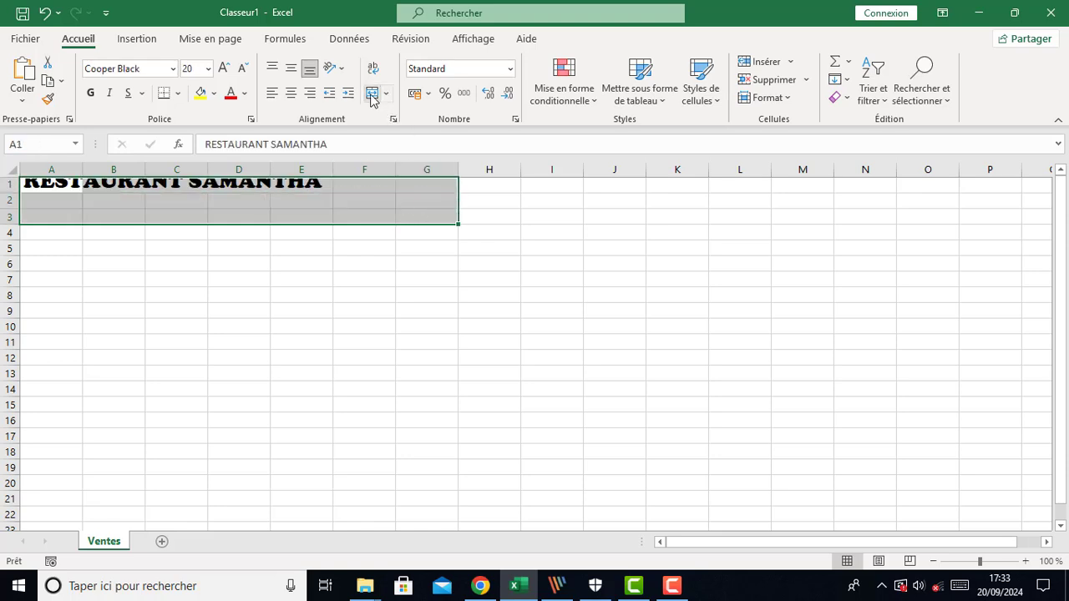
pyautogui.click(358, 298)
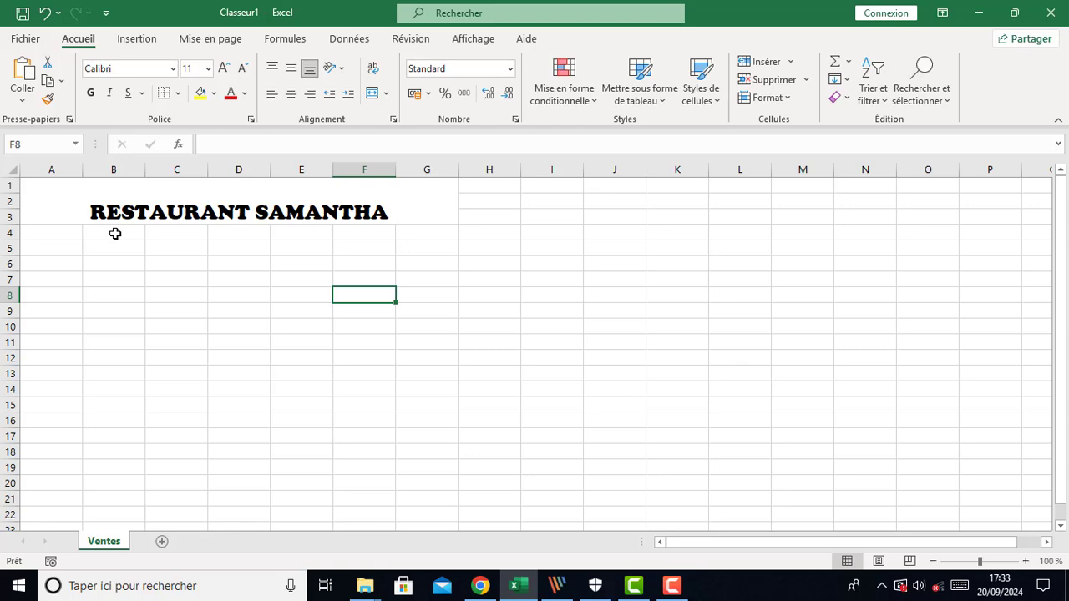
# Merge cells B4 and B5 into one header cell
pyautogui.moveTo(115, 234); pyautogui.dragTo(115, 245)
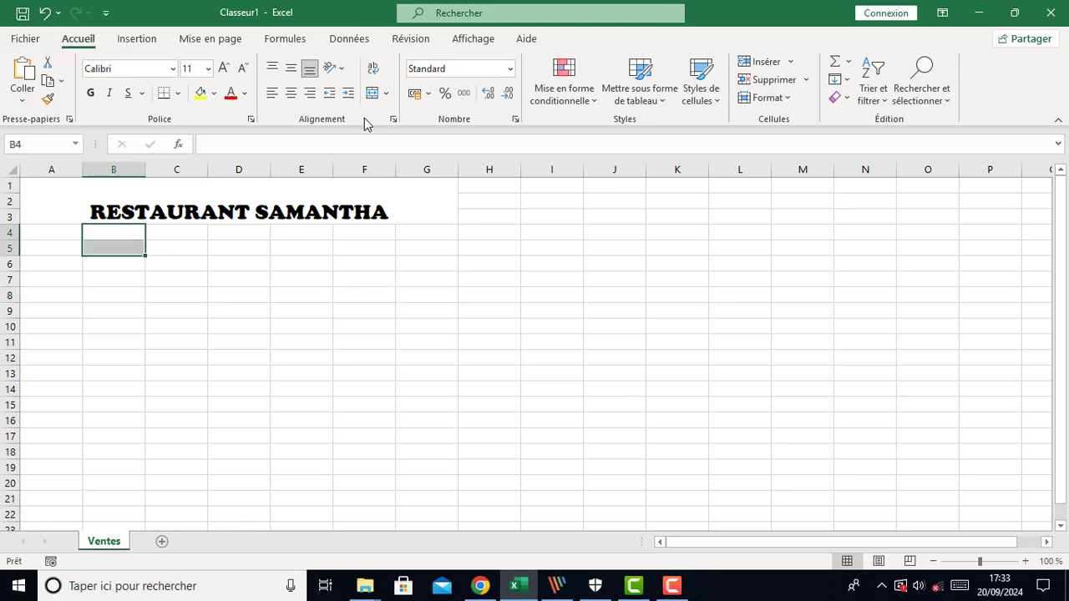
pyautogui.click(372, 93)
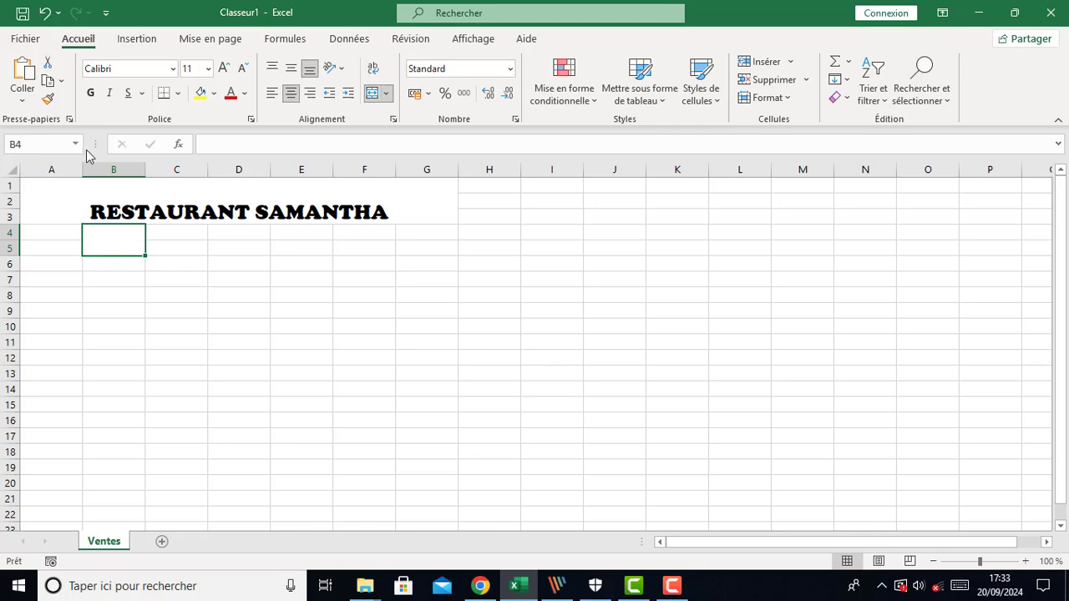
pyautogui.moveTo(187, 336); pyautogui.dragTo(186, 332)
pyautogui.click(112, 243)
# Copy that merge with the Format Painter to the cell pairs C4:C5, D4:D5, E4:E5 and F4:F5
pyautogui.click(48, 101)
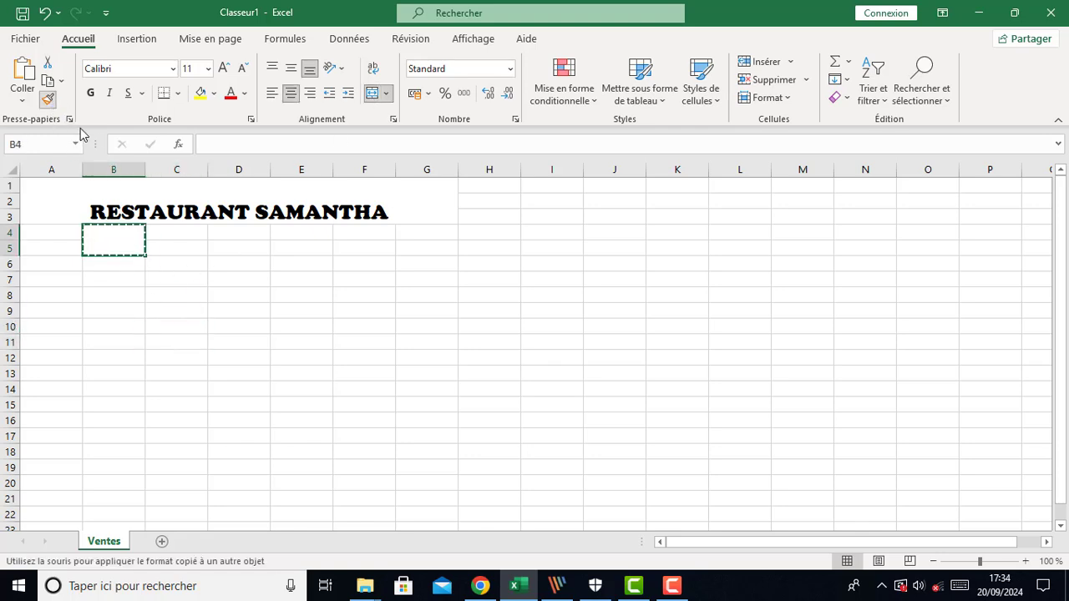
pyautogui.click(176, 235)
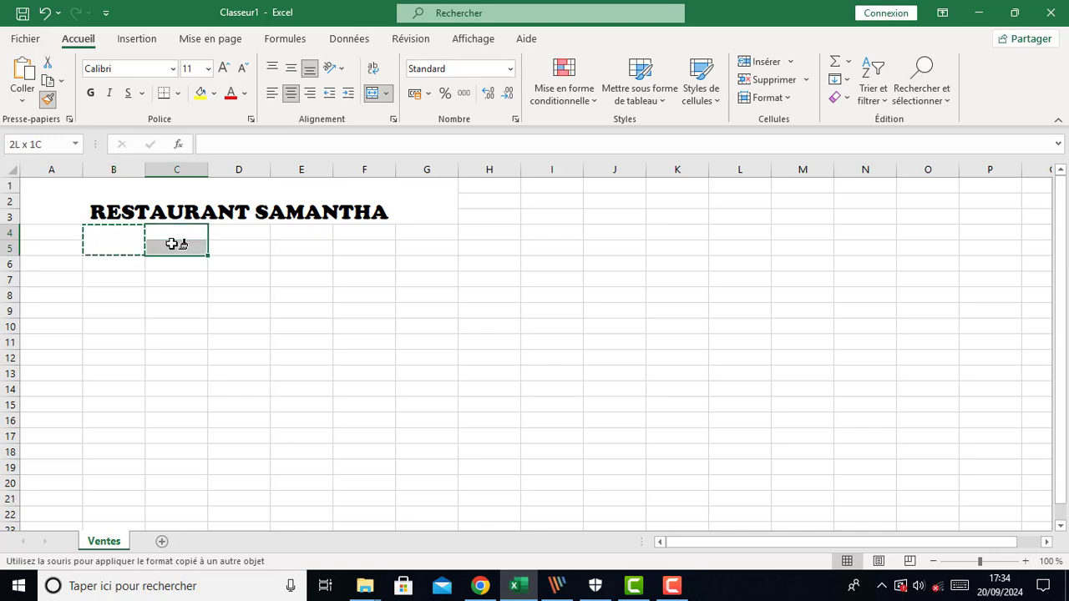
pyautogui.click(47, 98)
pyautogui.click(231, 235)
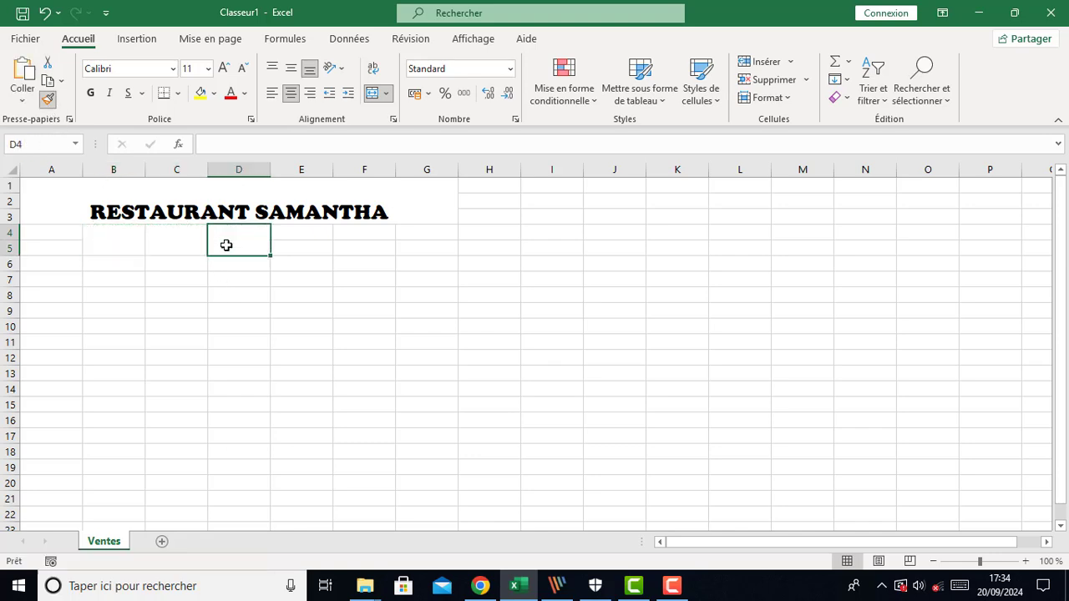
pyautogui.click(48, 99)
pyautogui.click(301, 243)
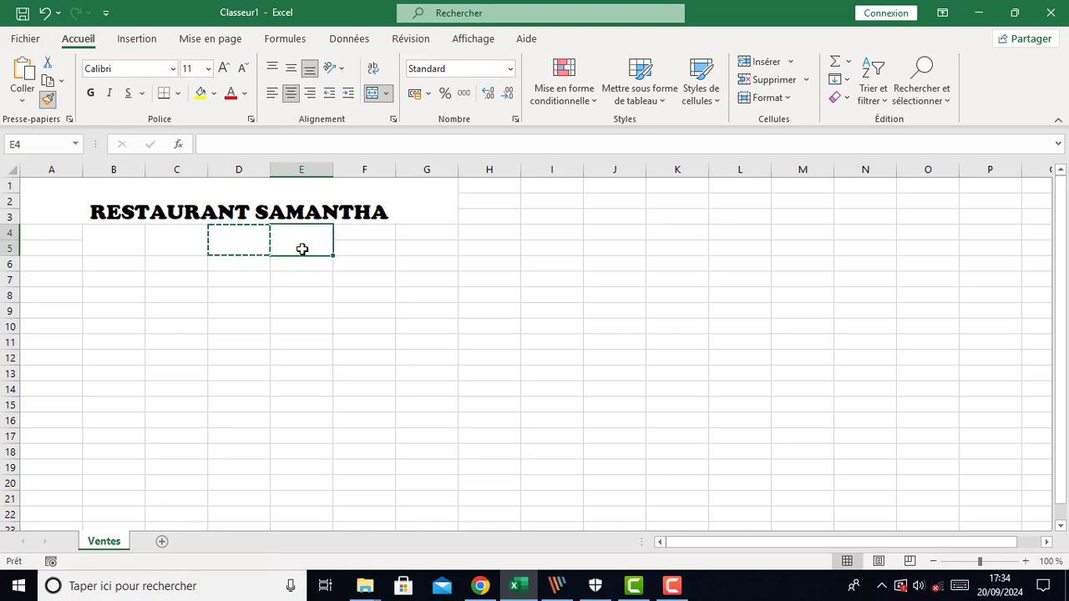
pyautogui.click(48, 98)
pyautogui.click(362, 243)
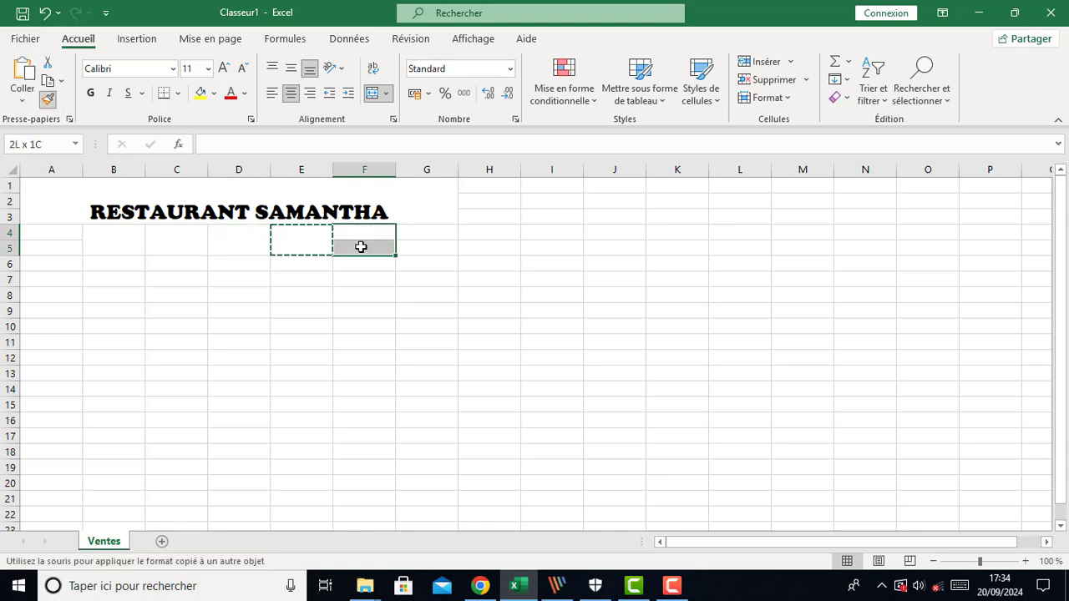
# Enter the headers Menu, Quantité, Prix Unitaire, Unité and Montant in cells B4 to F4
pyautogui.click(127, 245)
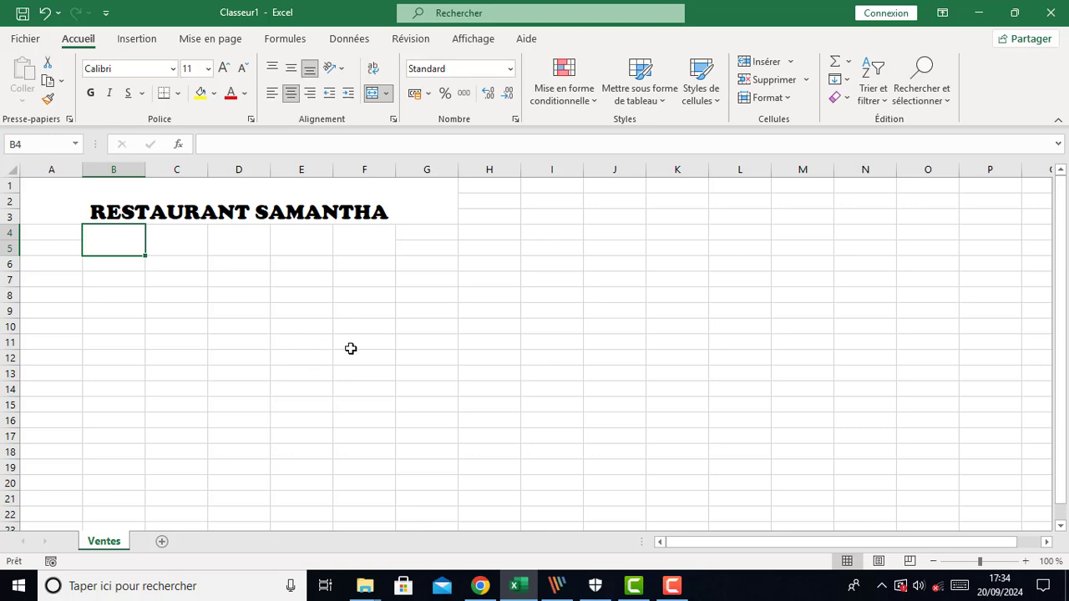
pyautogui.write('Menu')
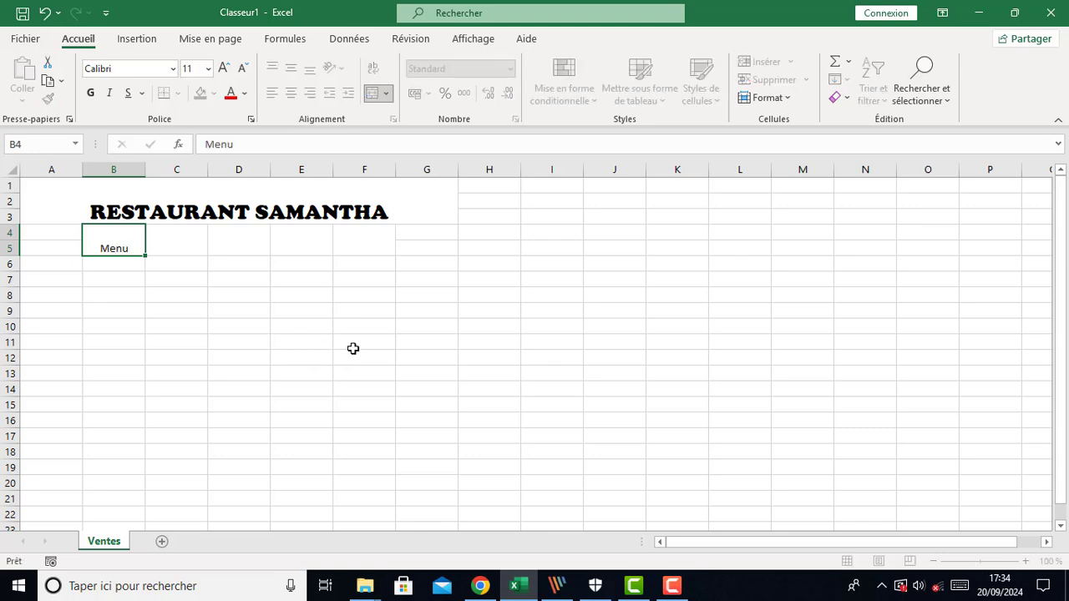
pyautogui.press('Tab')
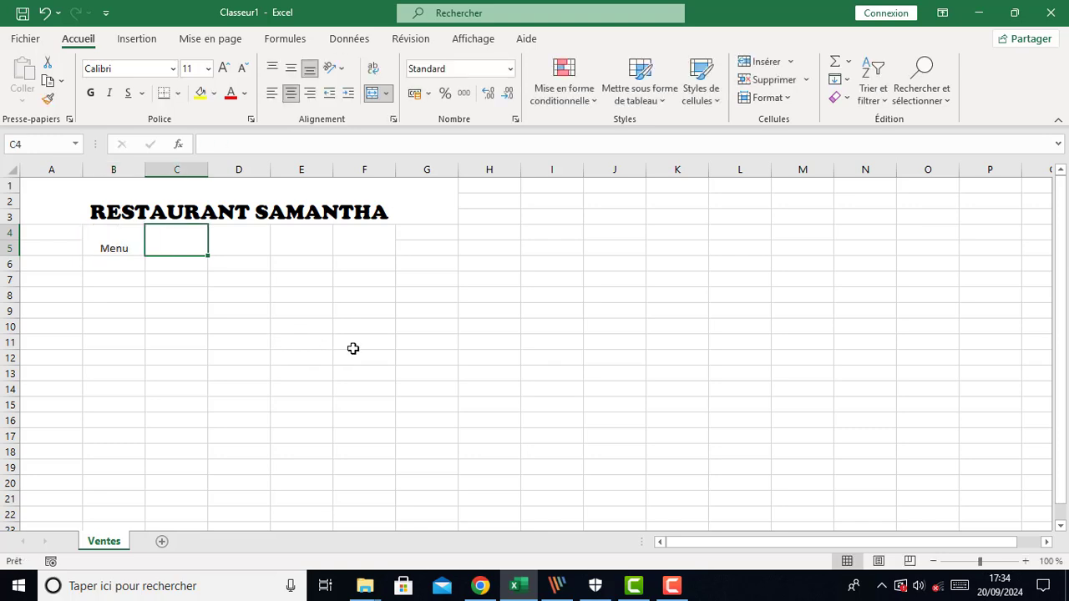
pyautogui.write('Q')
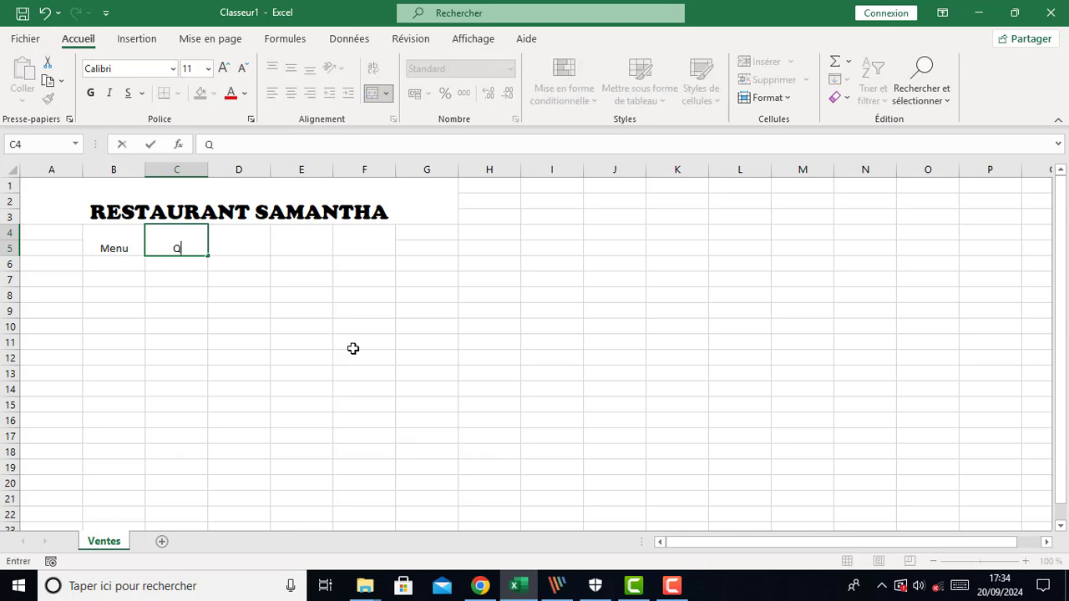
pyautogui.write('uantité')
pyautogui.press('Tab')
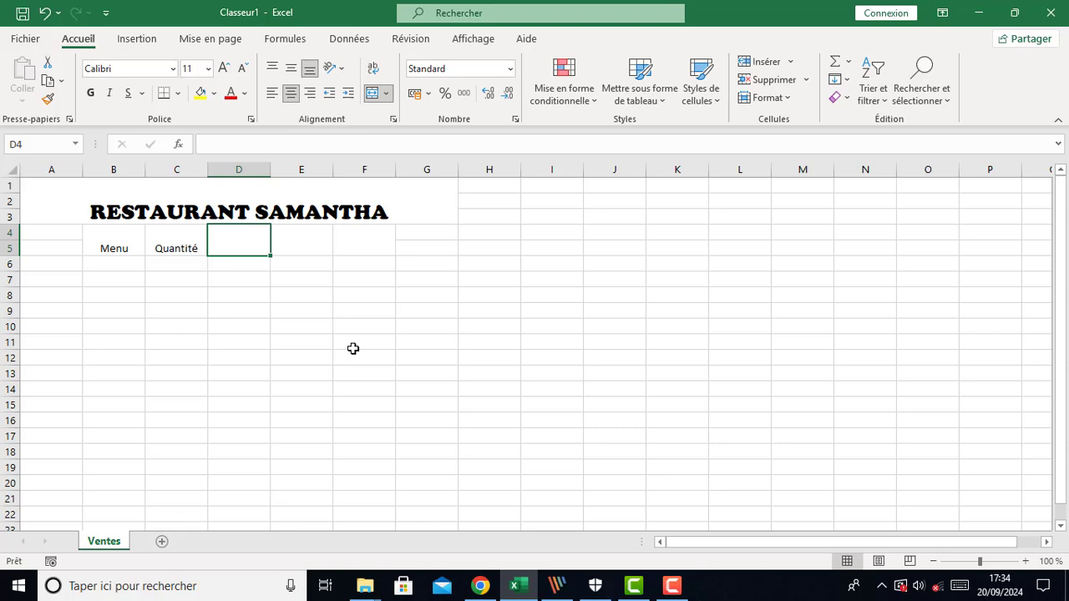
pyautogui.write('Pri')
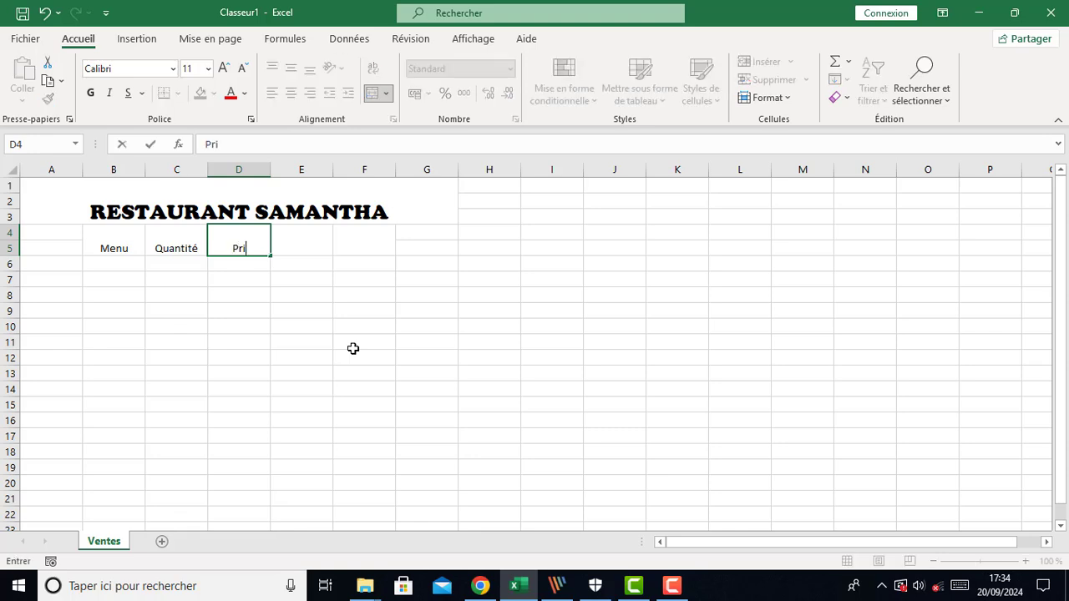
pyautogui.write('x Unitaire')
pyautogui.press('Tab')
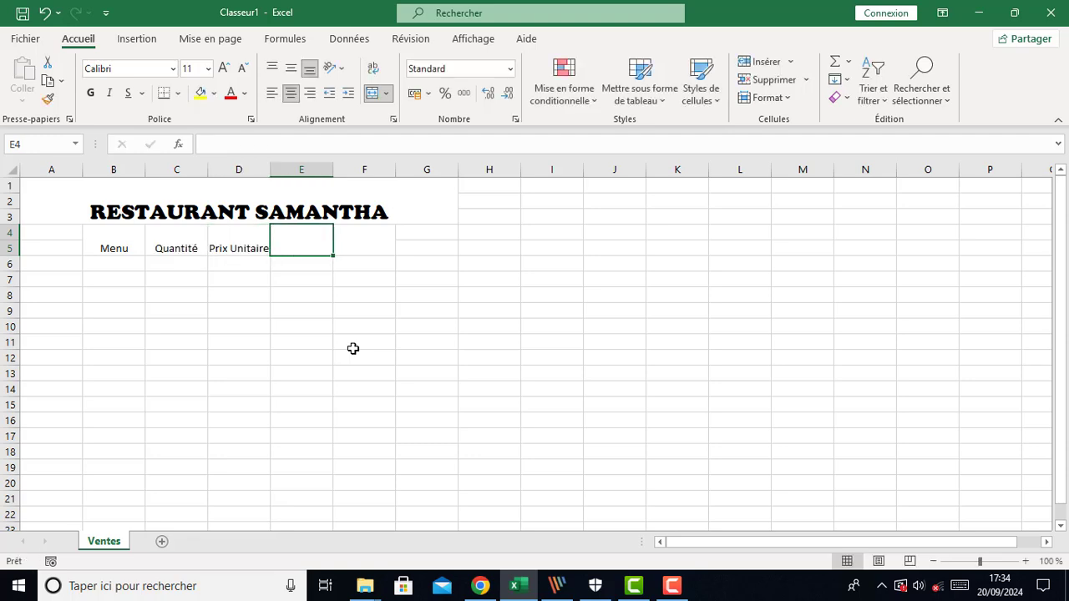
pyautogui.write('U')
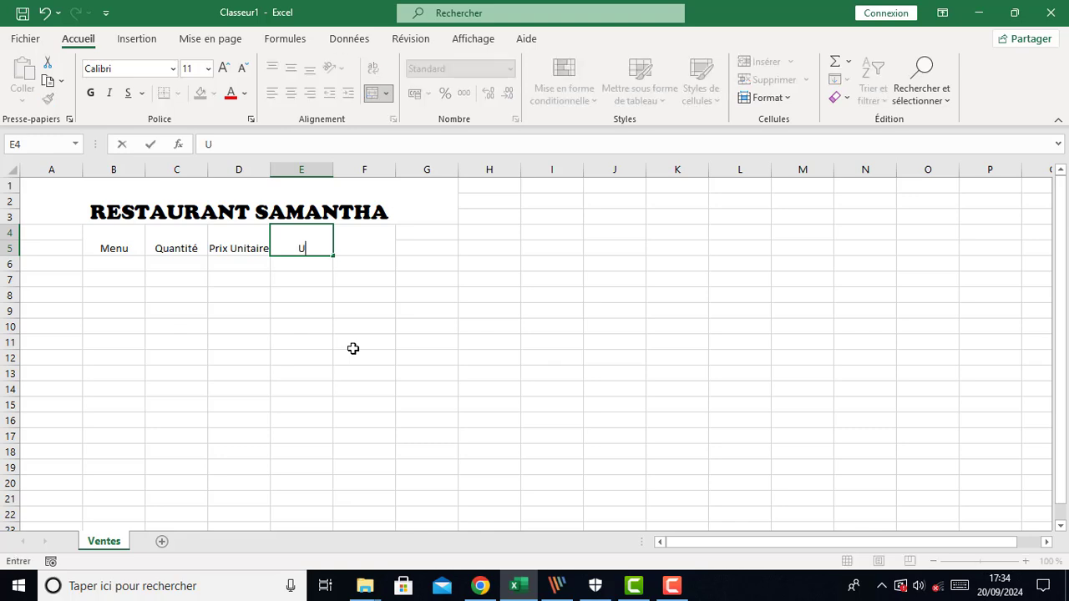
pyautogui.write('nité')
pyautogui.press('Tab')
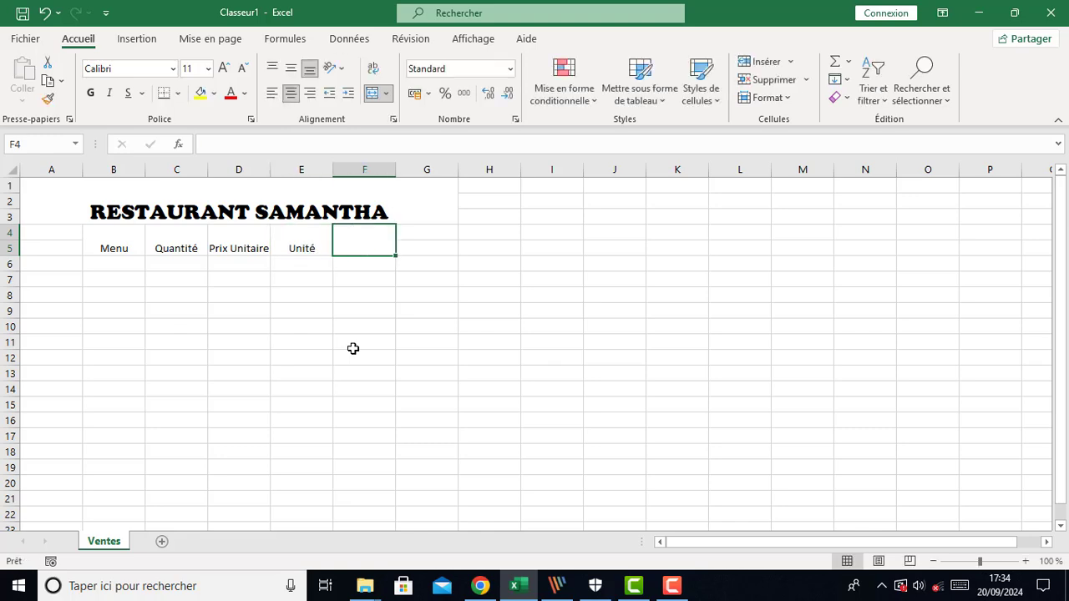
pyautogui.write('Montant')
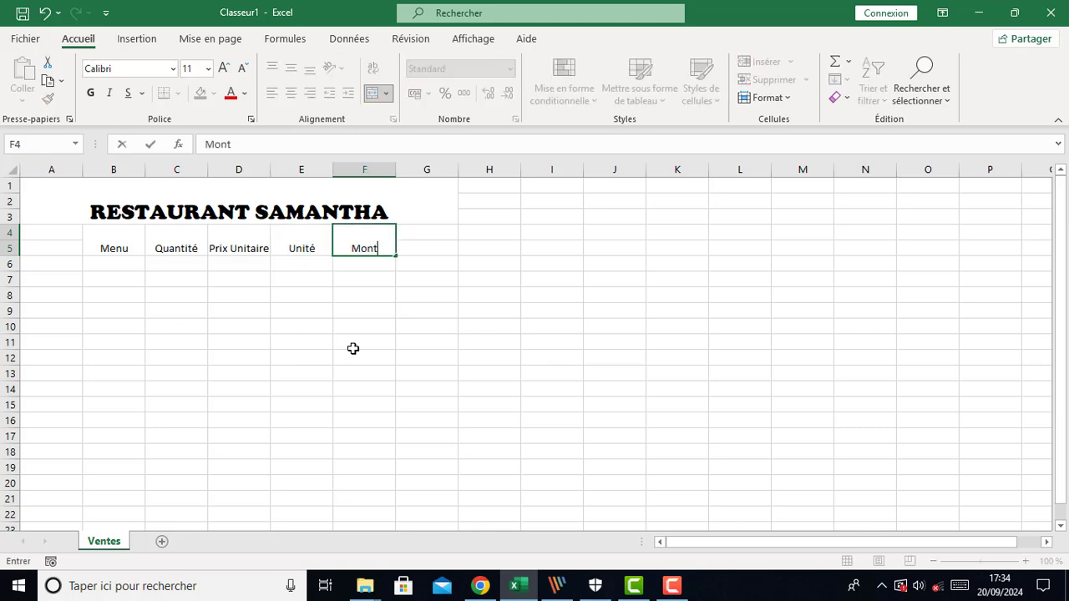
pyautogui.click(364, 373)
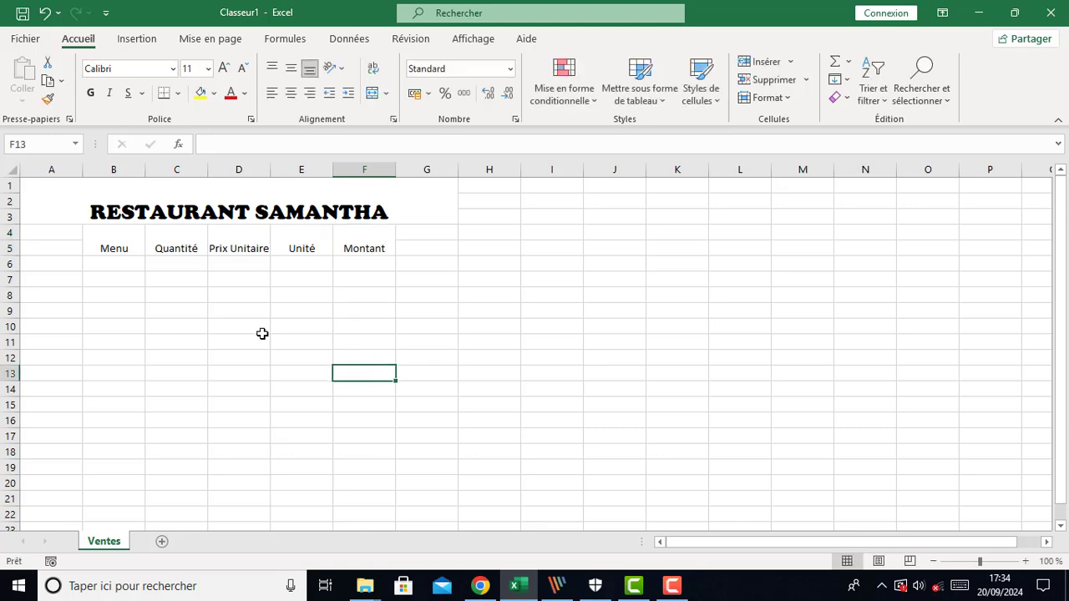
# Widen columns B to F so the headers fit
pyautogui.moveTo(145, 169); pyautogui.dragTo(210, 183)
pyautogui.moveTo(275, 172); pyautogui.dragTo(535, 170)
pyautogui.moveTo(563, 171); pyautogui.dragTo(582, 177)
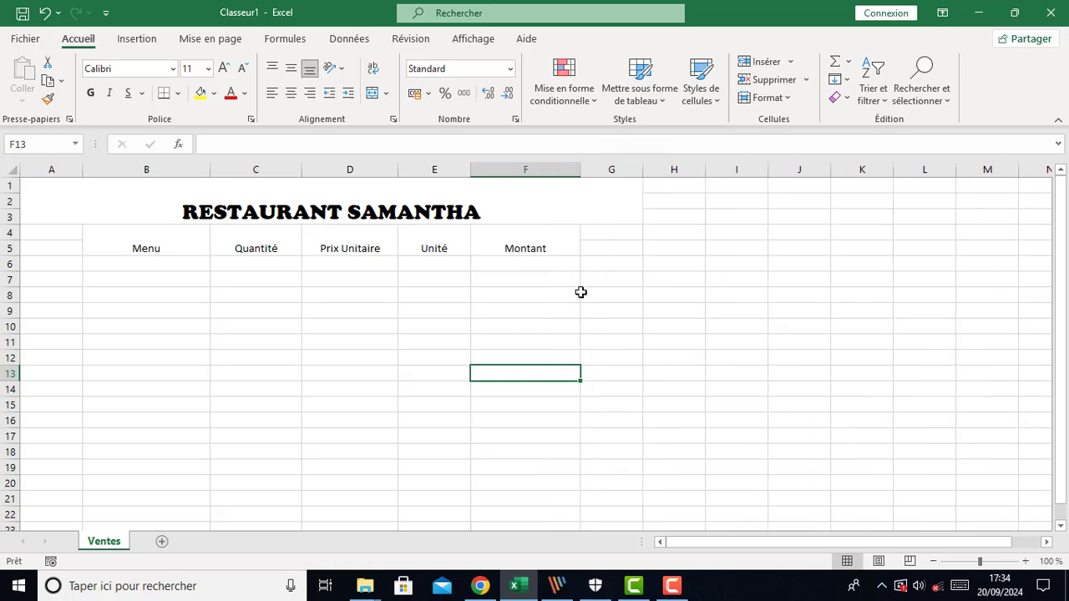
# Fill the merged title cell with blue
pyautogui.click(98, 215)
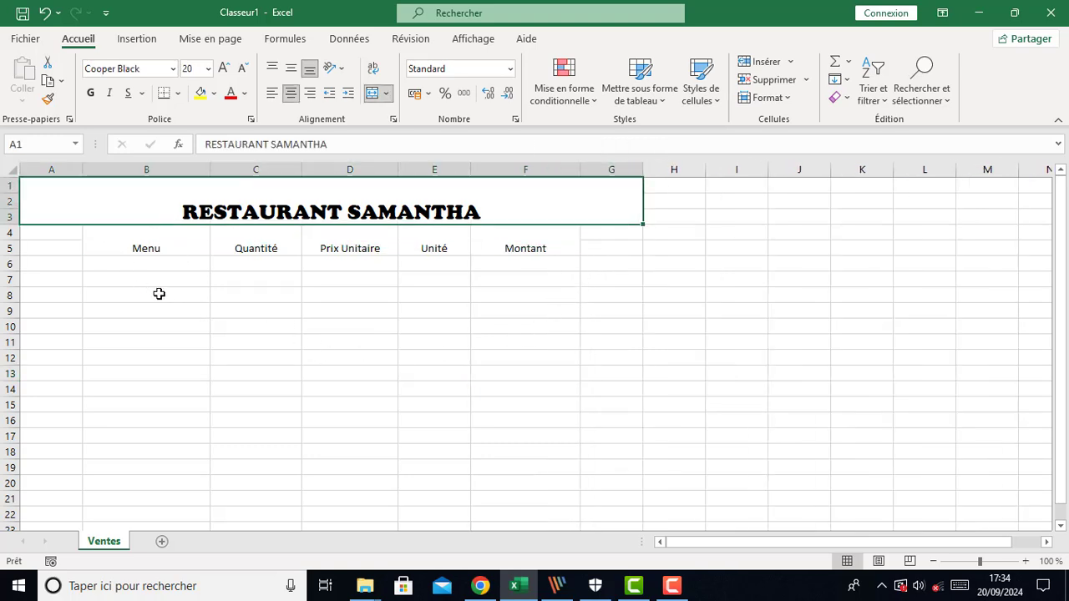
pyautogui.click(214, 93)
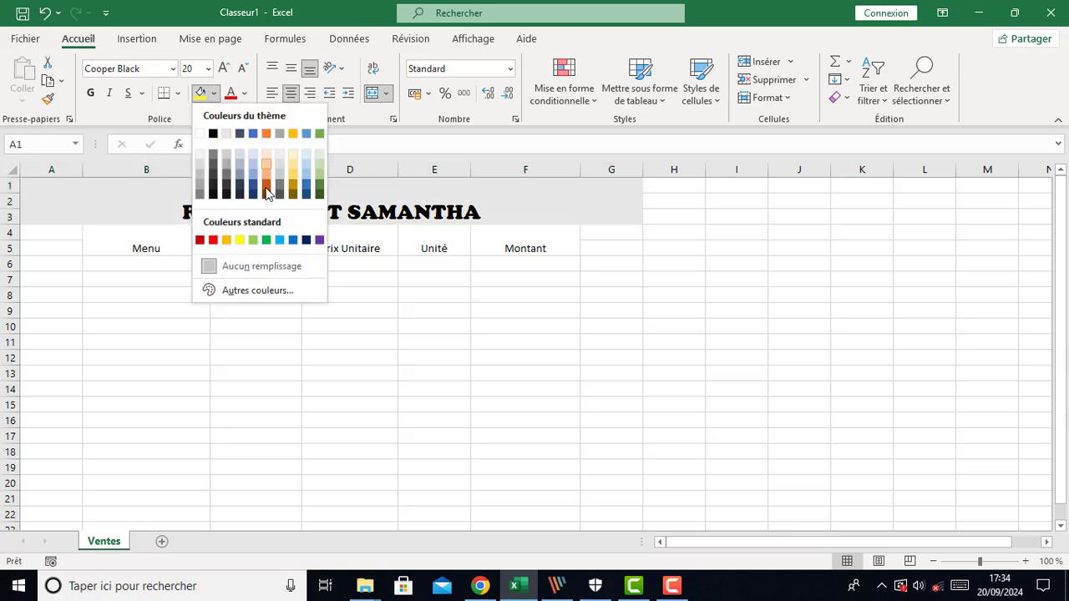
pyautogui.click(254, 135)
# Set the title font colour to white and center it vertically
pyautogui.click(243, 93)
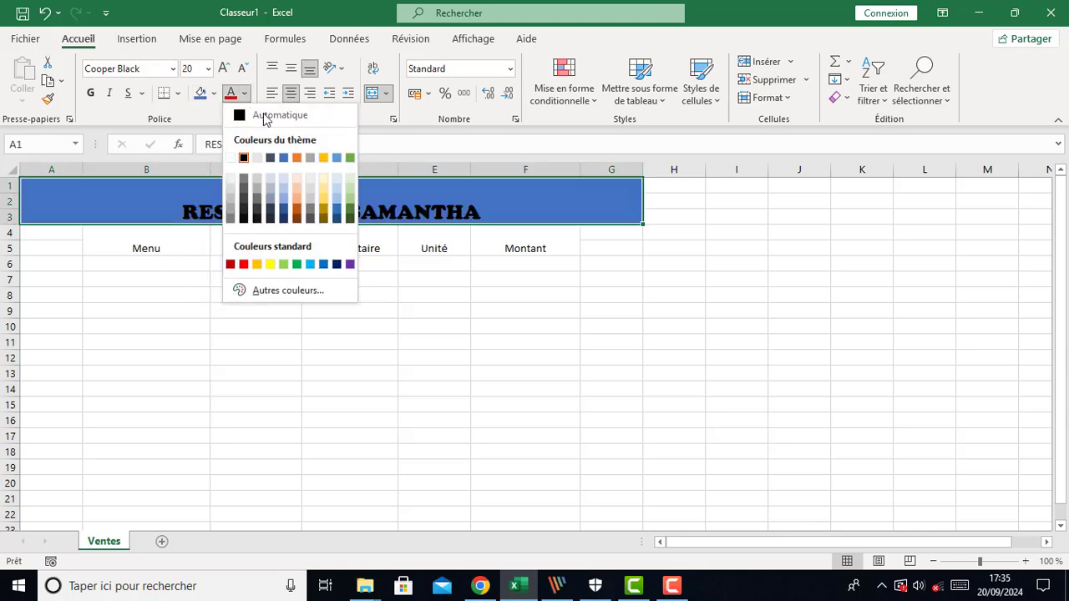
pyautogui.click(231, 158)
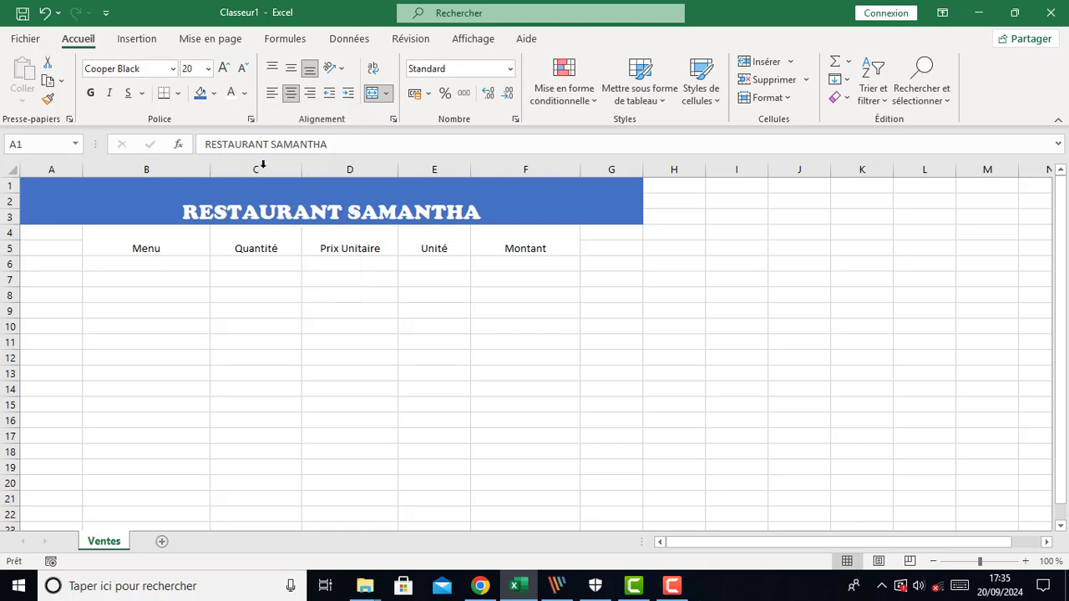
pyautogui.click(291, 68)
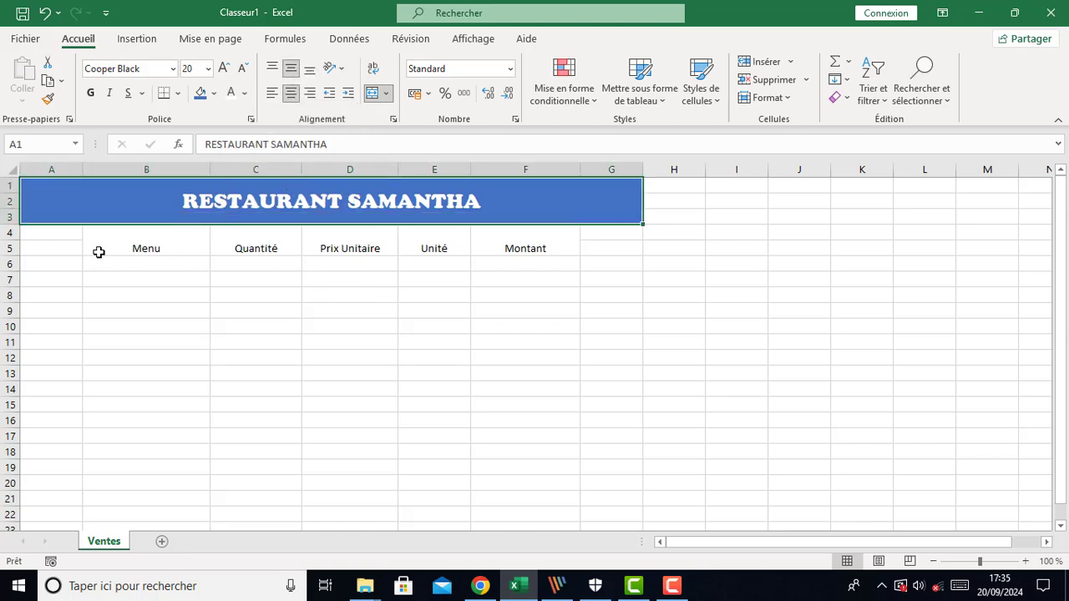
# Center the header cells B4 to F4 vertically and fill them with blue
pyautogui.moveTo(103, 248); pyautogui.dragTo(527, 242)
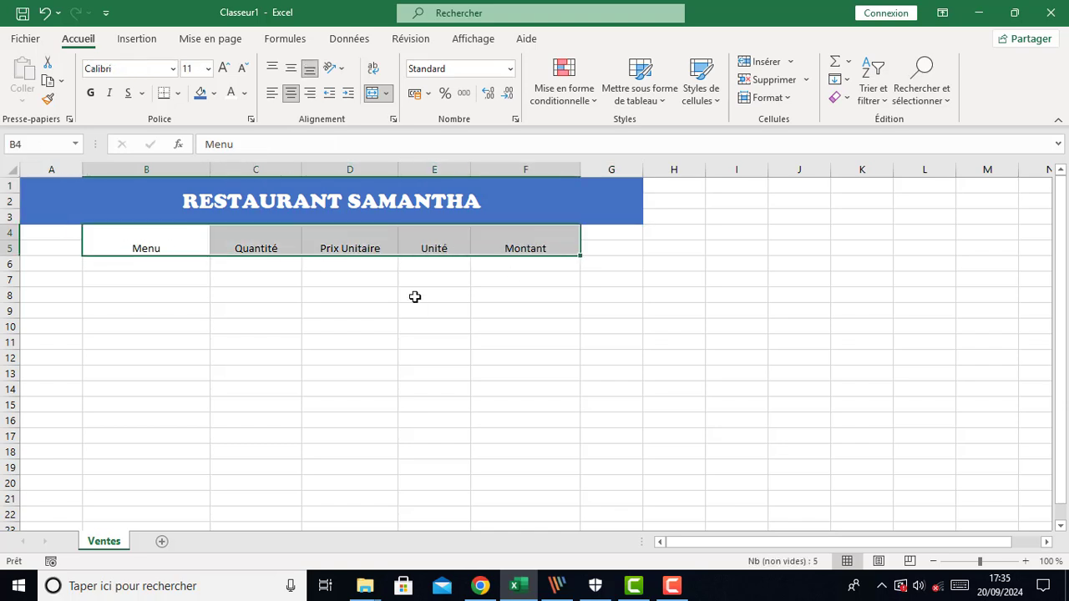
pyautogui.click(291, 69)
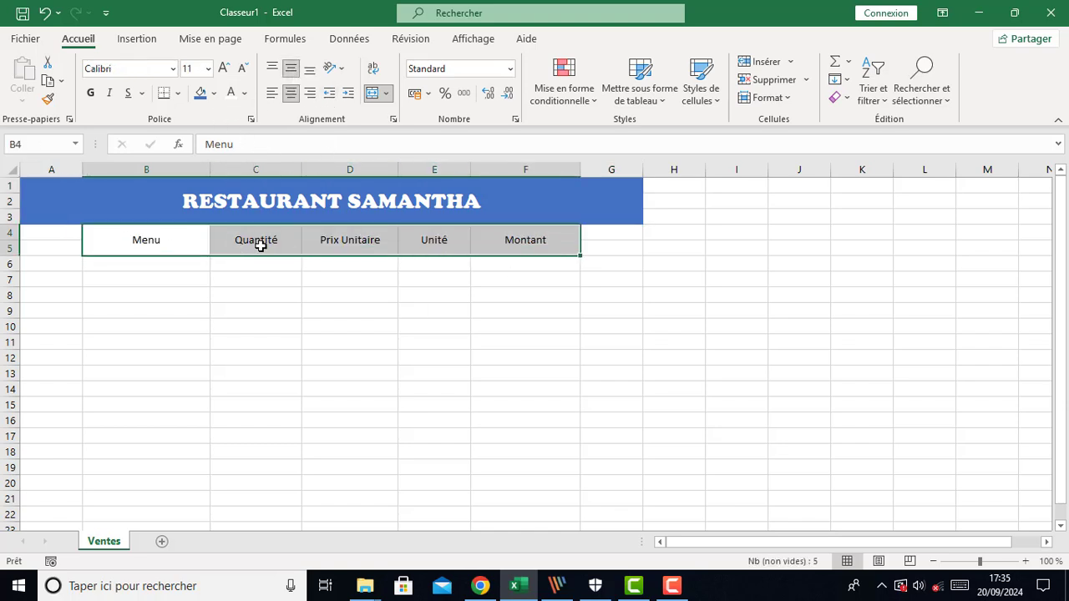
pyautogui.click(201, 93)
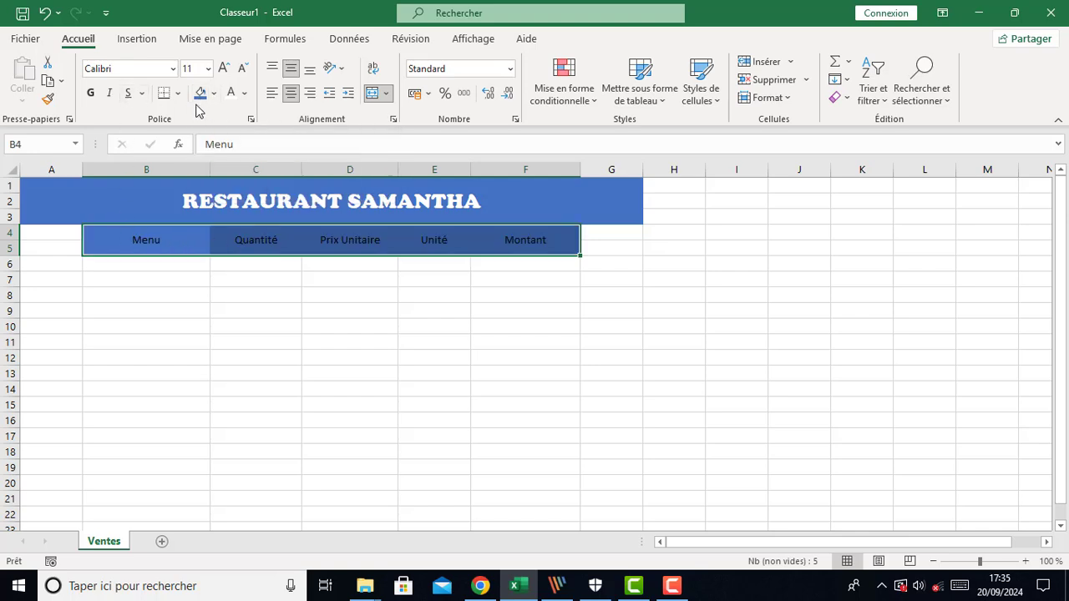
# Make the header text white, underlined and bold
pyautogui.click(229, 96)
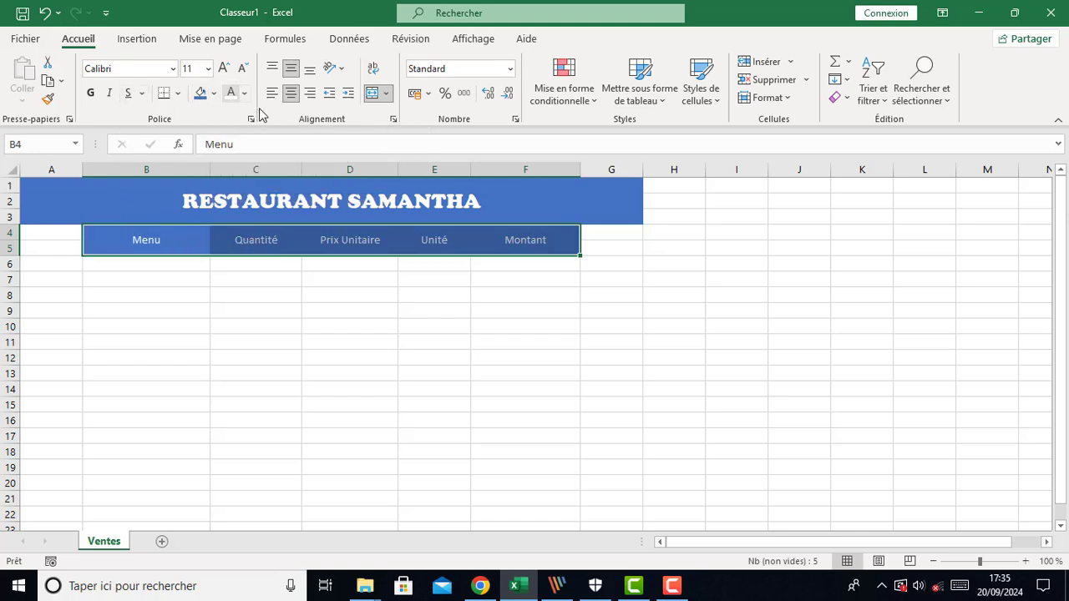
pyautogui.click(128, 95)
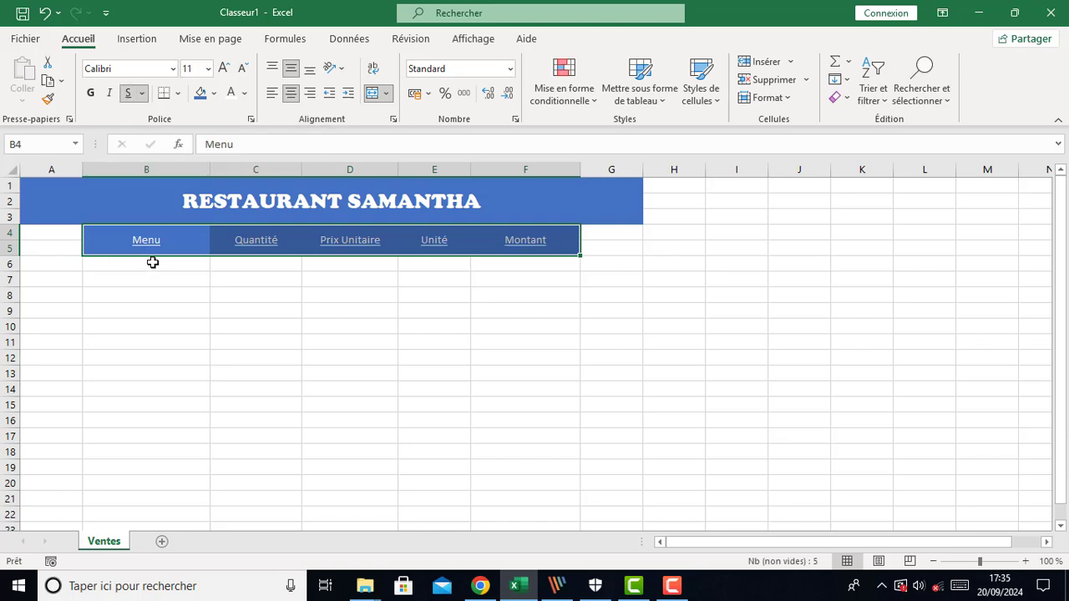
pyautogui.click(90, 92)
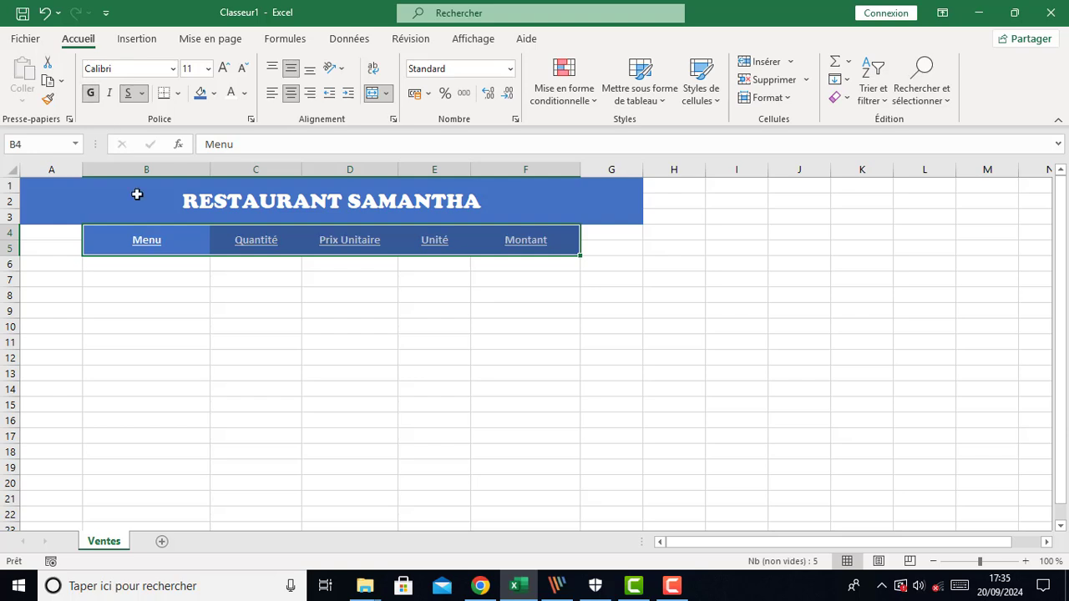
# Increase the header font size by two steps
pyautogui.click(223, 68)
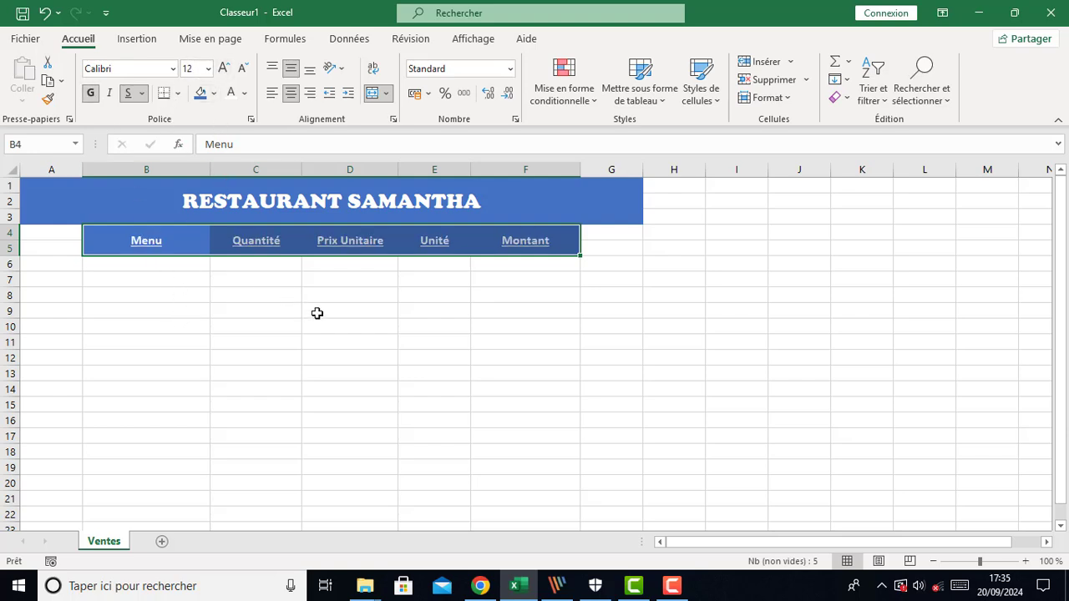
pyautogui.click(222, 69)
pyautogui.click(362, 352)
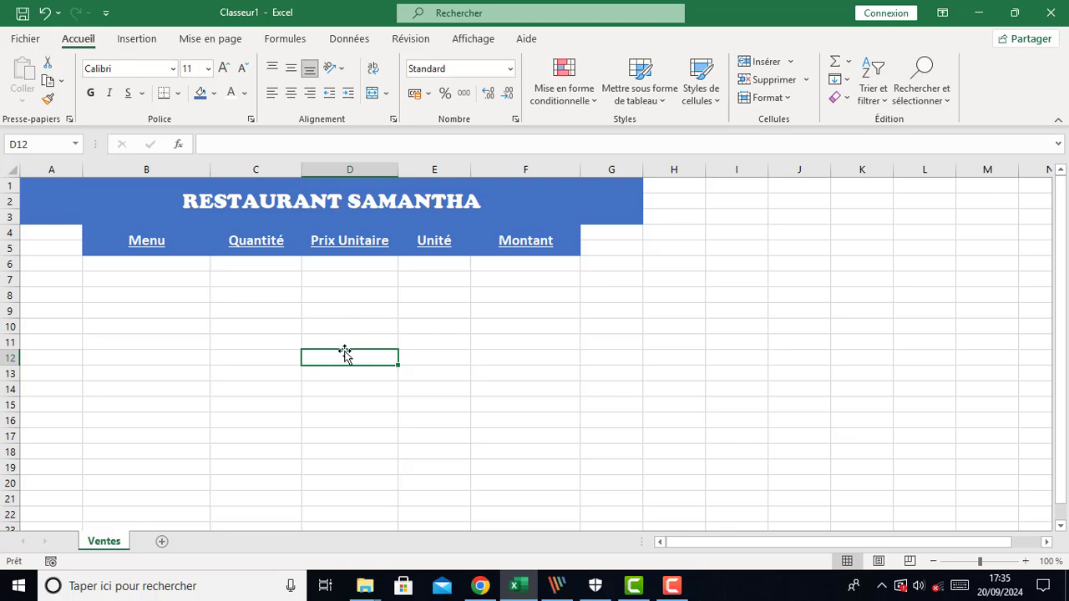
# Give cells B6 to F6 blue outline and inside borders using a thick line style
pyautogui.moveTo(104, 265); pyautogui.dragTo(494, 264)
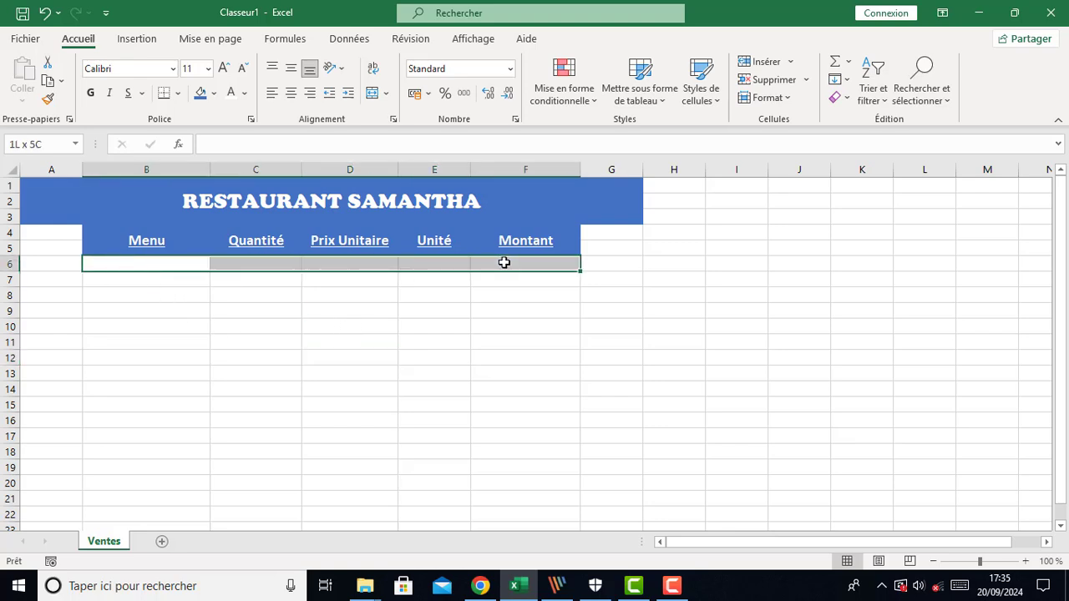
pyautogui.click(178, 93)
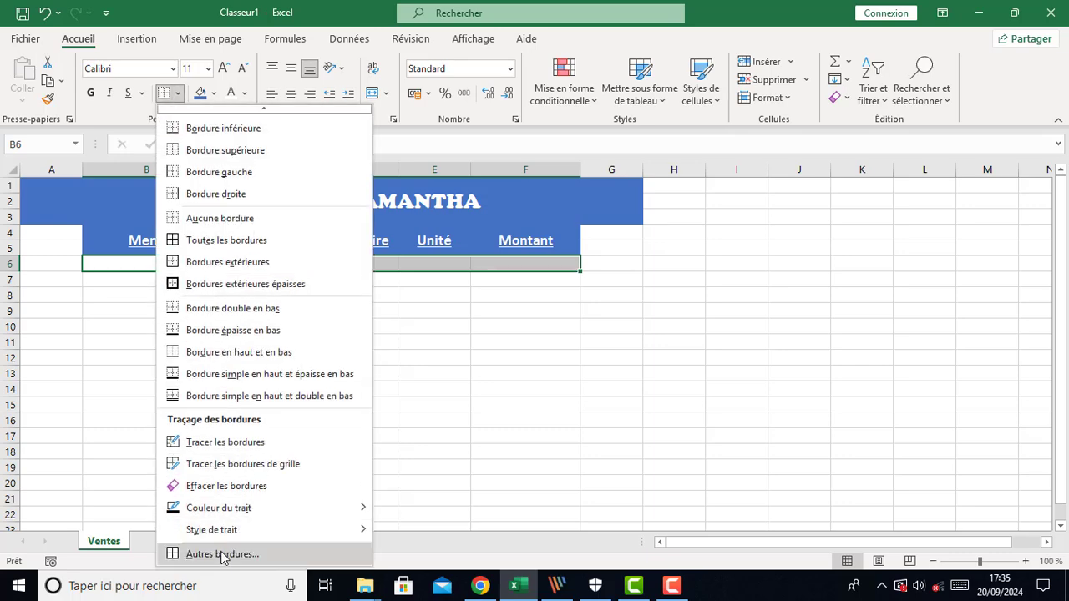
pyautogui.click(219, 554)
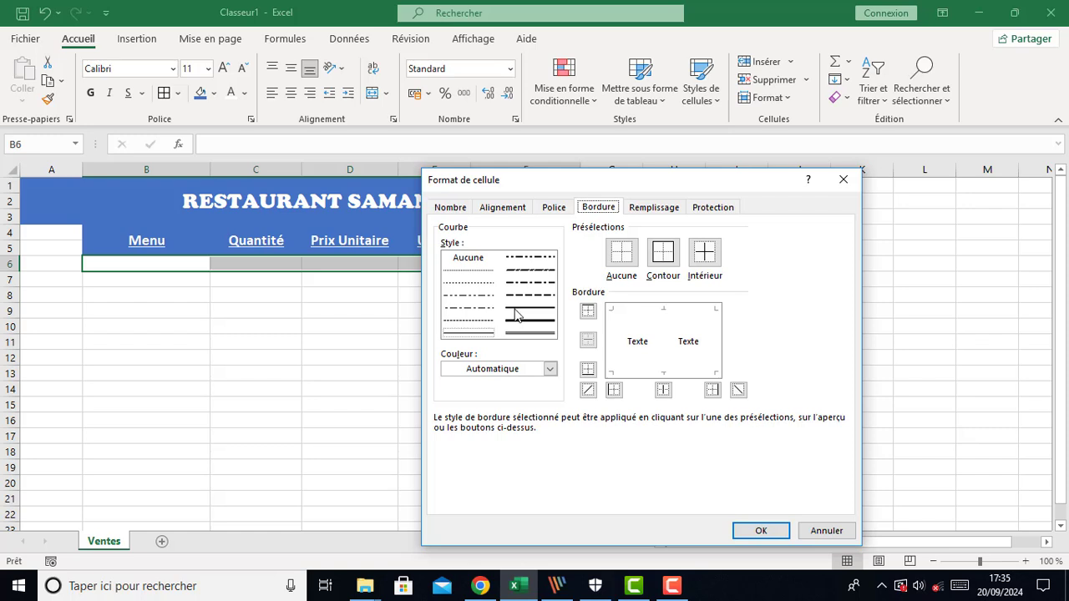
pyautogui.click(517, 311)
pyautogui.click(518, 322)
pyautogui.click(549, 368)
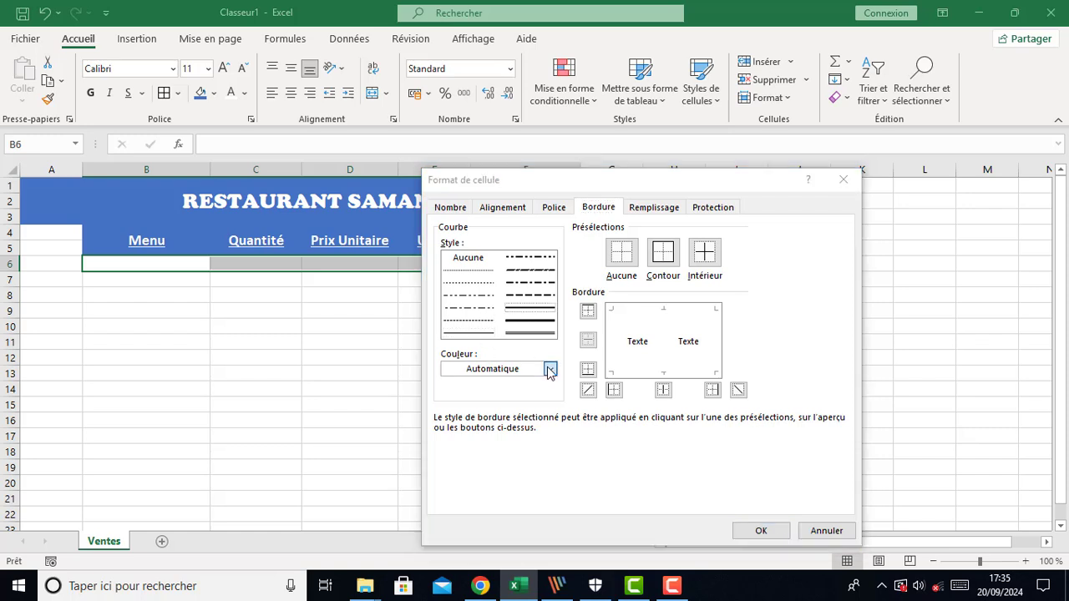
pyautogui.click(502, 216)
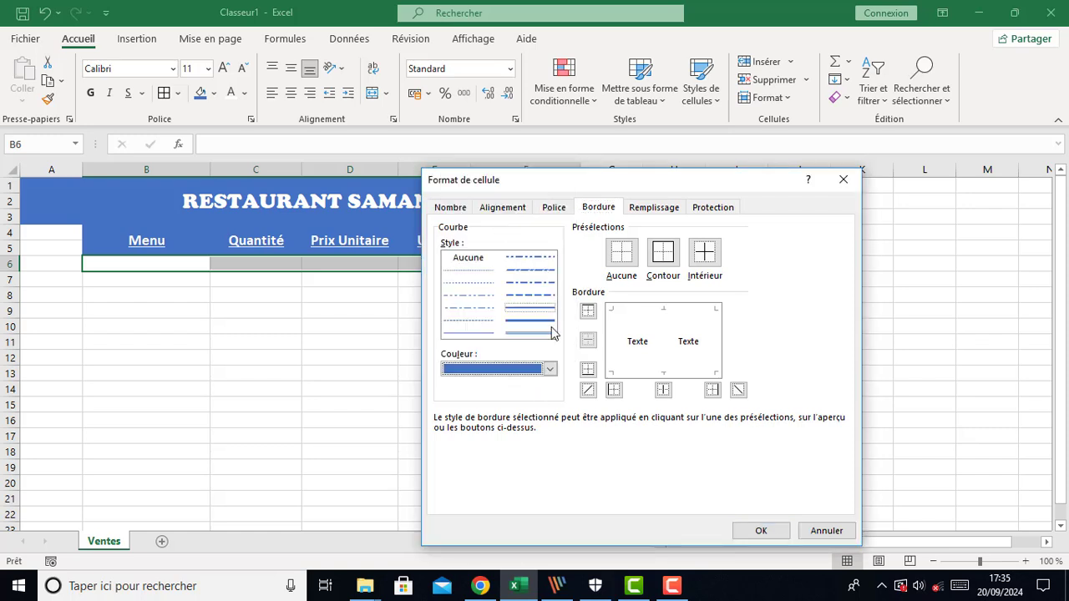
pyautogui.click(661, 253)
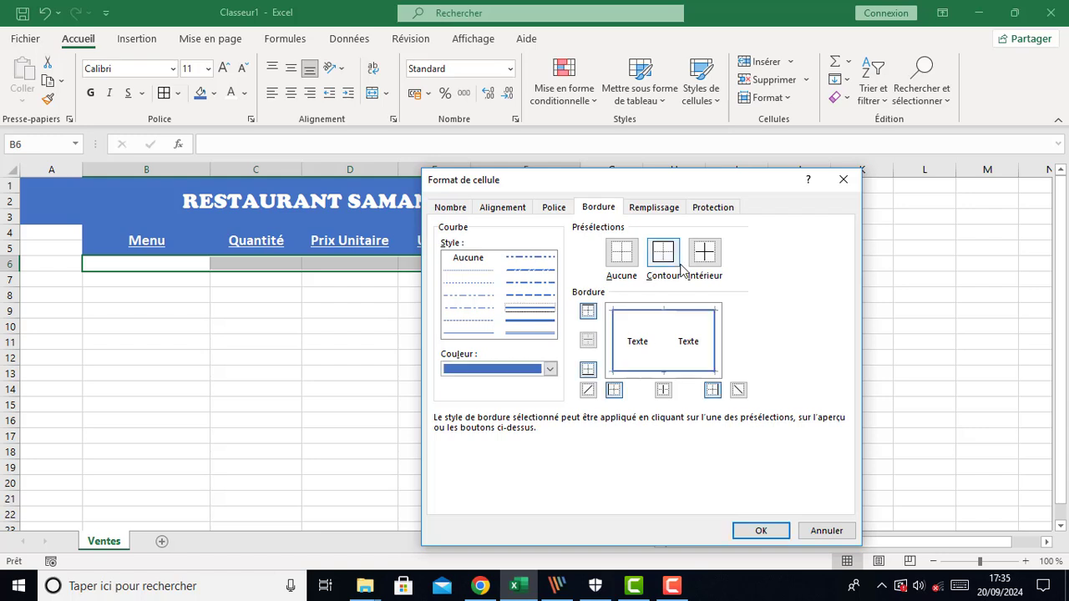
pyautogui.click(704, 253)
pyautogui.click(761, 531)
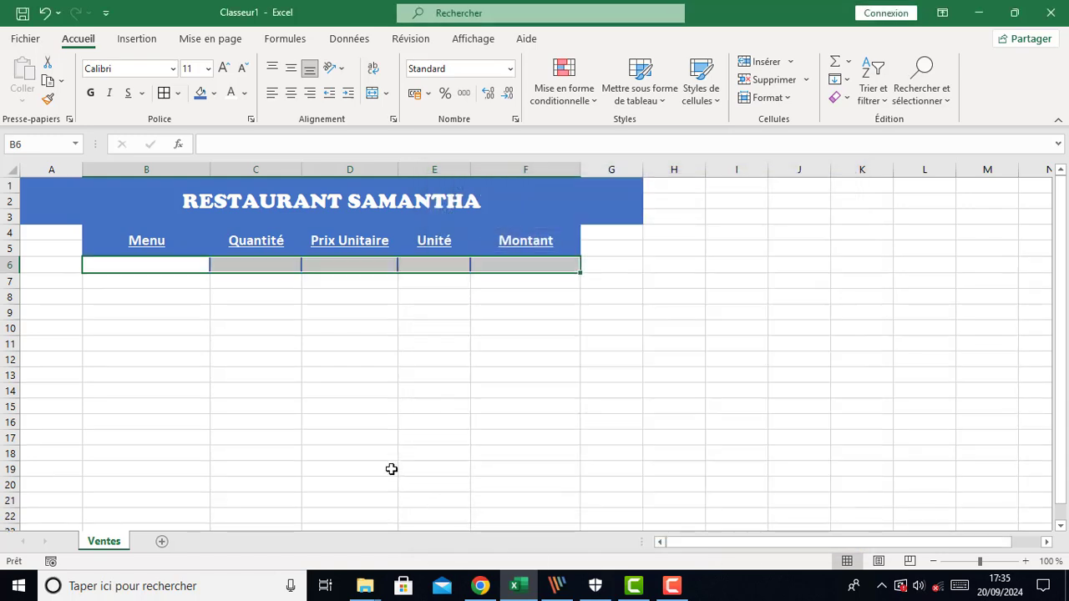
pyautogui.click(388, 472)
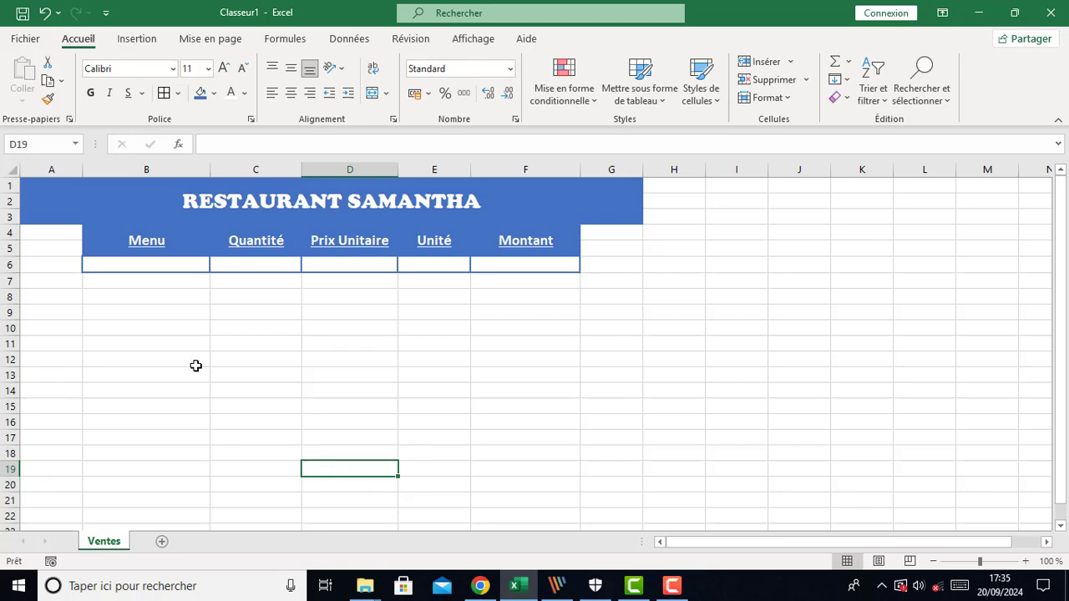
# Add a blue outline border to the Menu header cell
pyautogui.click(103, 251)
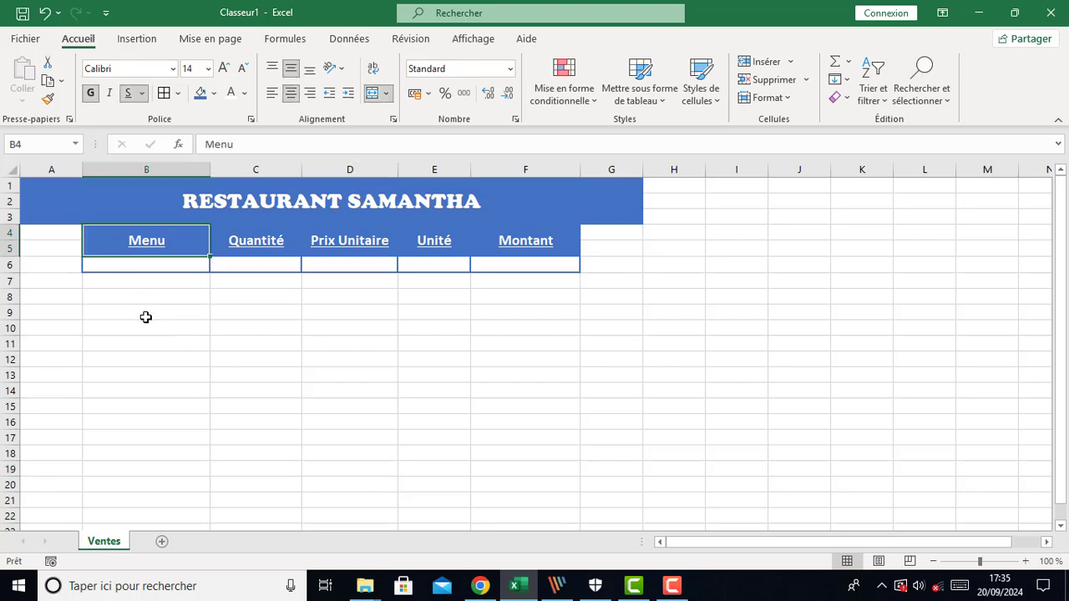
pyautogui.click(163, 99)
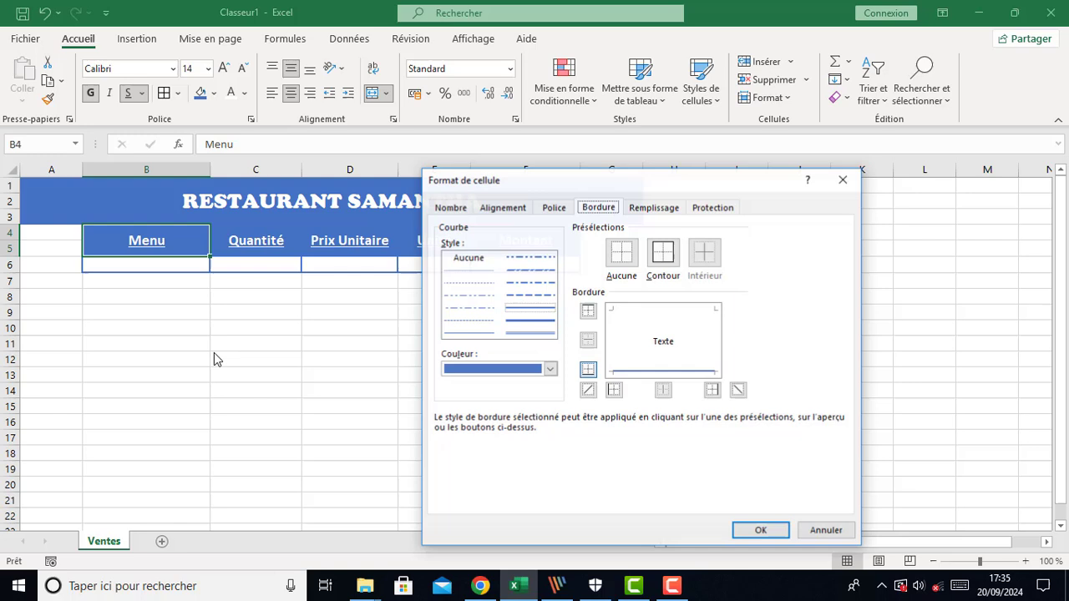
pyautogui.click(663, 251)
pyautogui.click(760, 531)
pyautogui.click(367, 443)
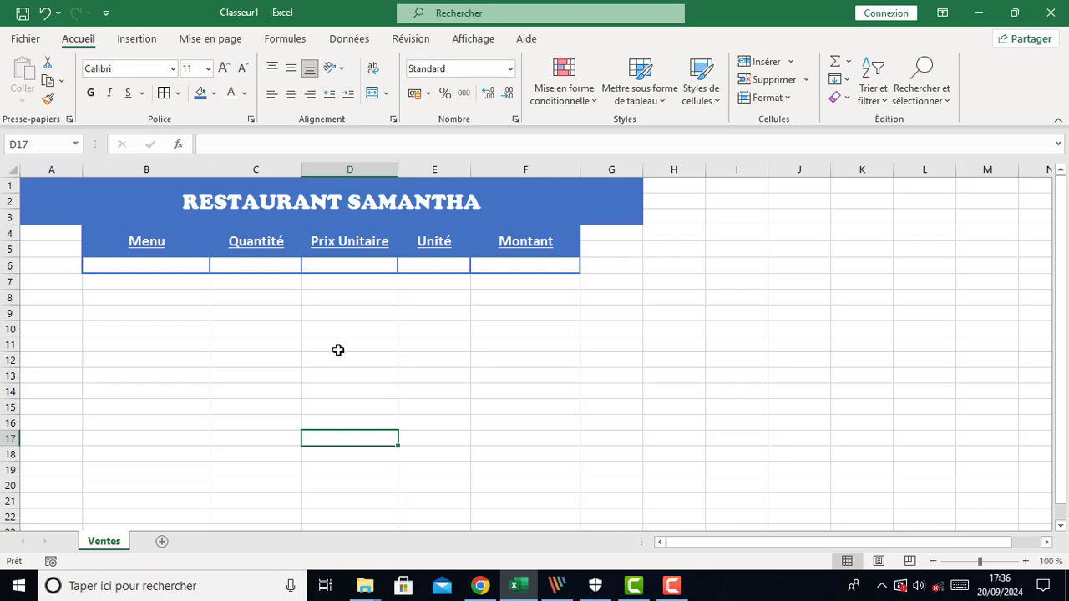
# Widen columns G and A slightly
pyautogui.click(377, 356)
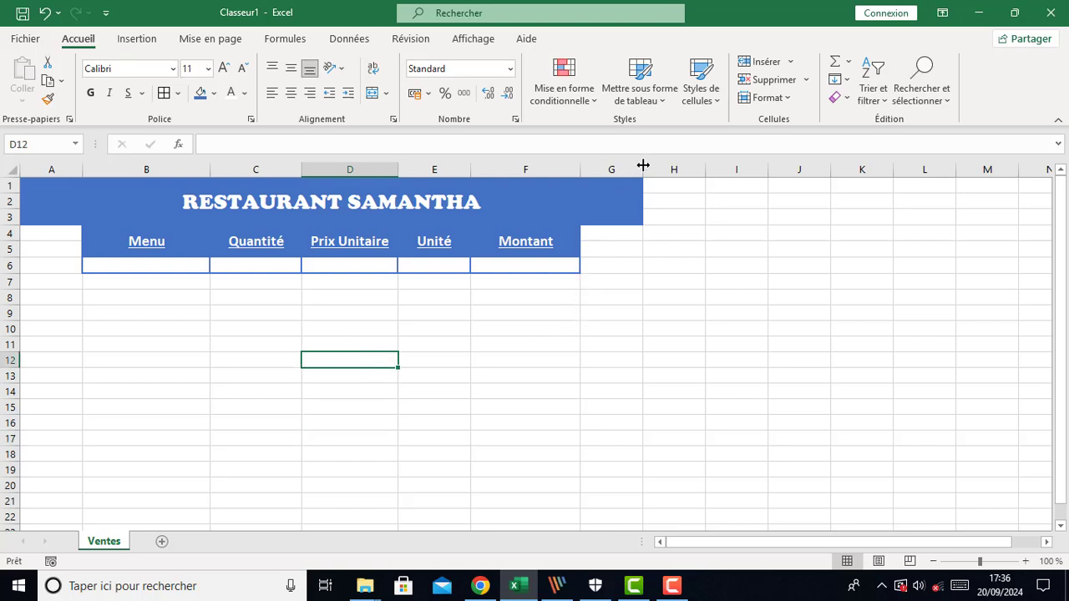
pyautogui.moveTo(643, 165); pyautogui.dragTo(665, 167)
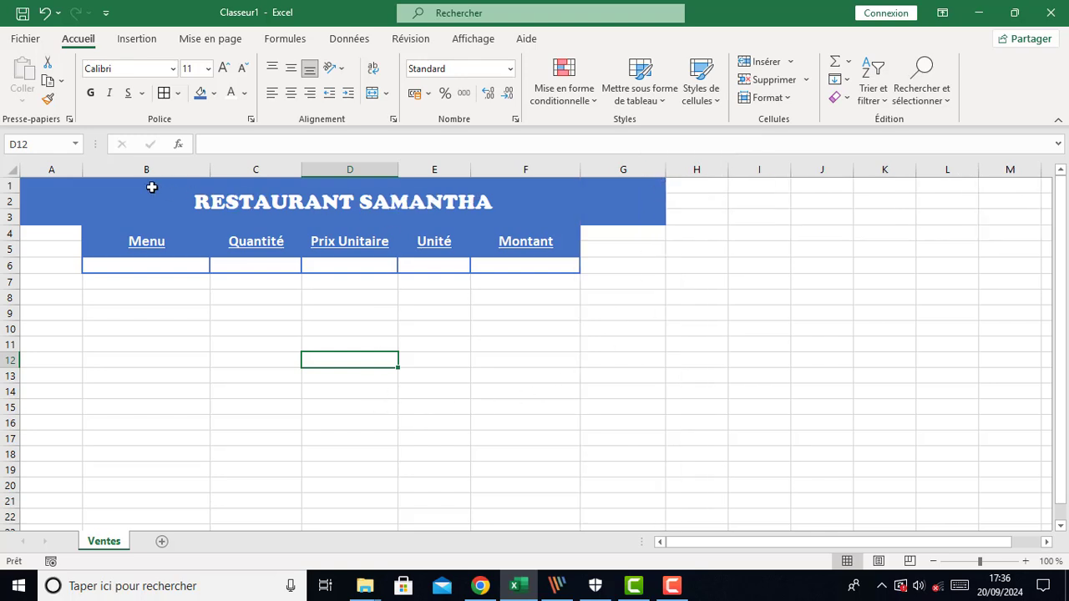
pyautogui.moveTo(82, 166); pyautogui.dragTo(118, 170)
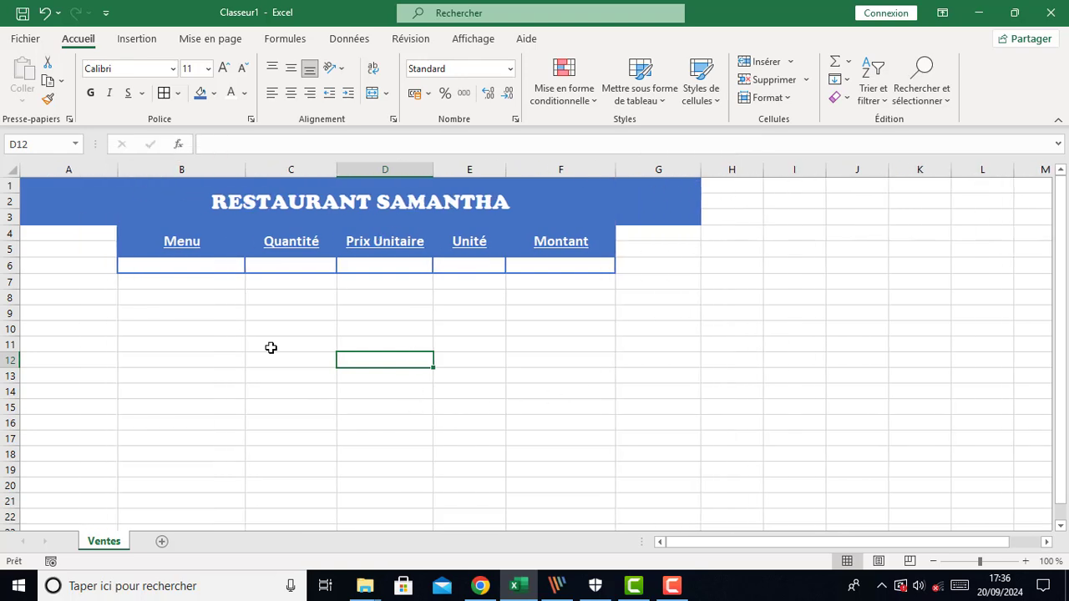
pyautogui.click(660, 377)
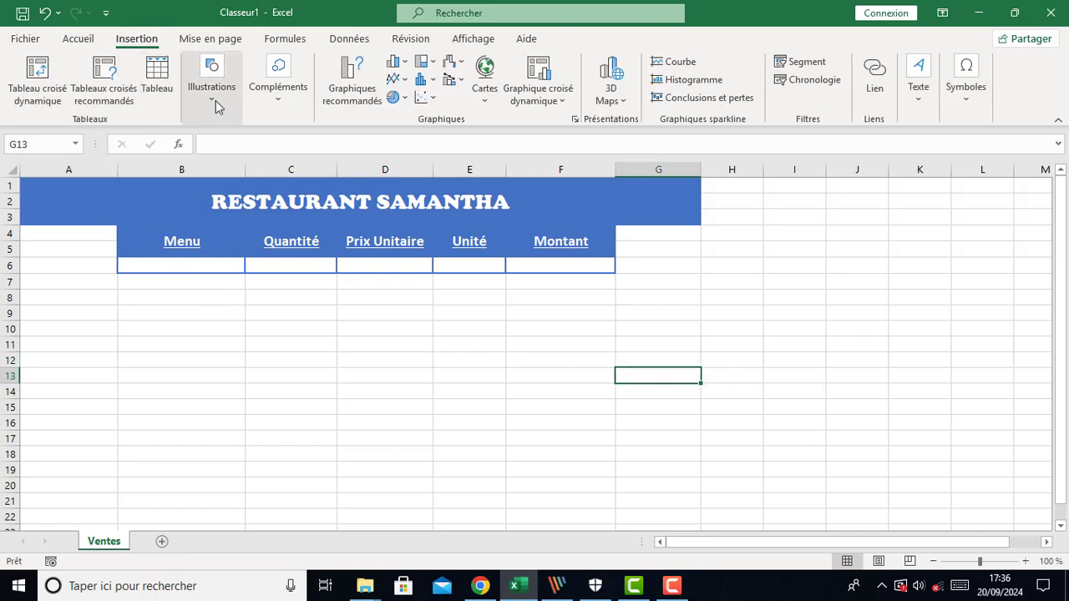
# Insert the chicken, pizza and salad pictures from the Downloads folder
pyautogui.click(215, 100)
pyautogui.click(204, 168)
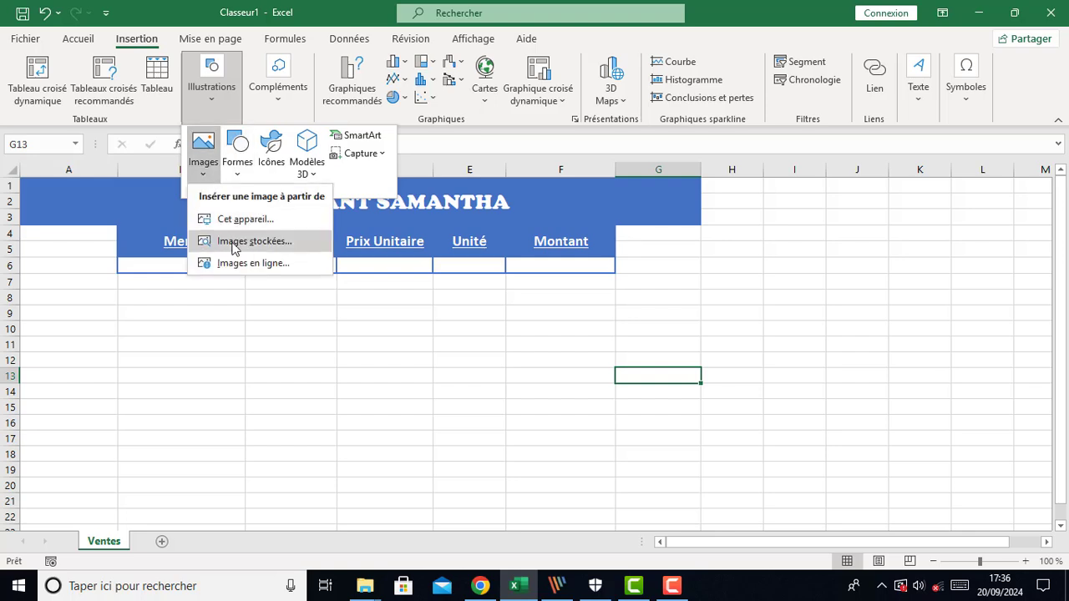
pyautogui.click(250, 219)
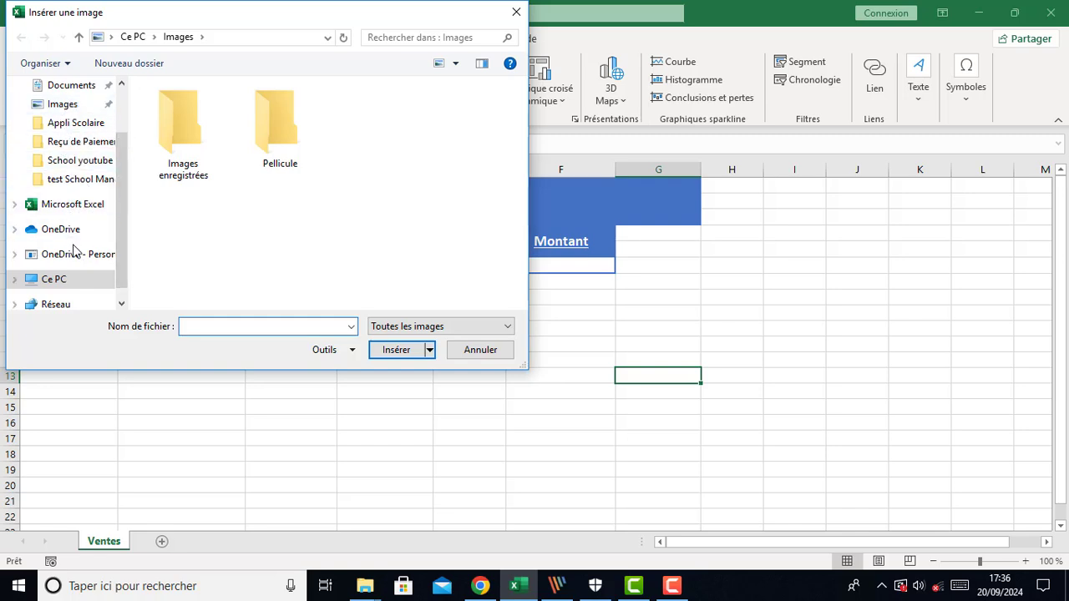
pyautogui.scroll(-1, 73, 246)
pyautogui.scroll(5, 74, 242)
pyautogui.click(77, 138)
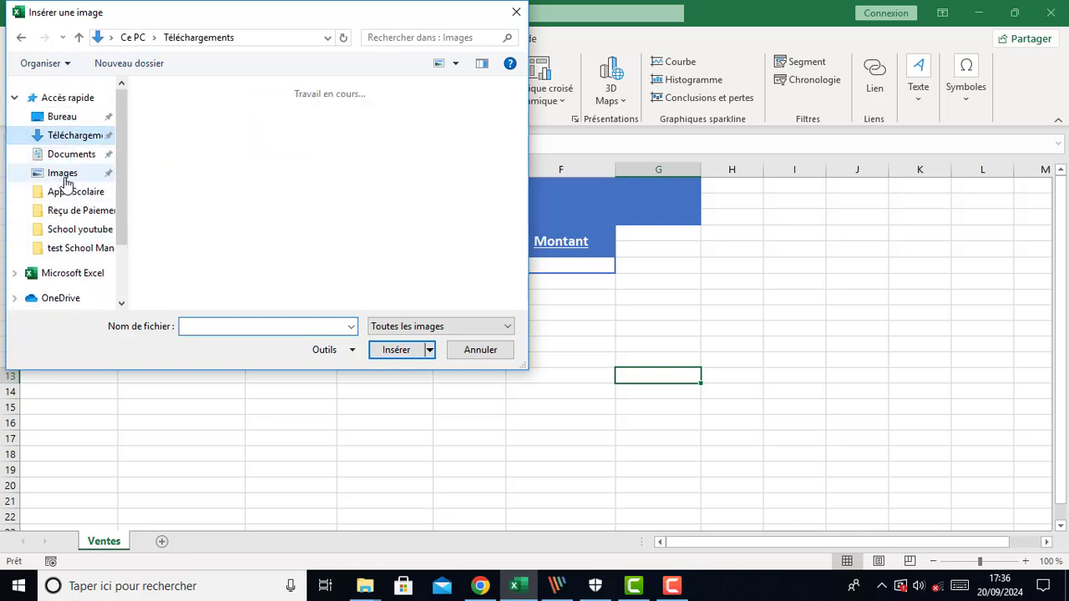
pyautogui.scroll(-3, 329, 254)
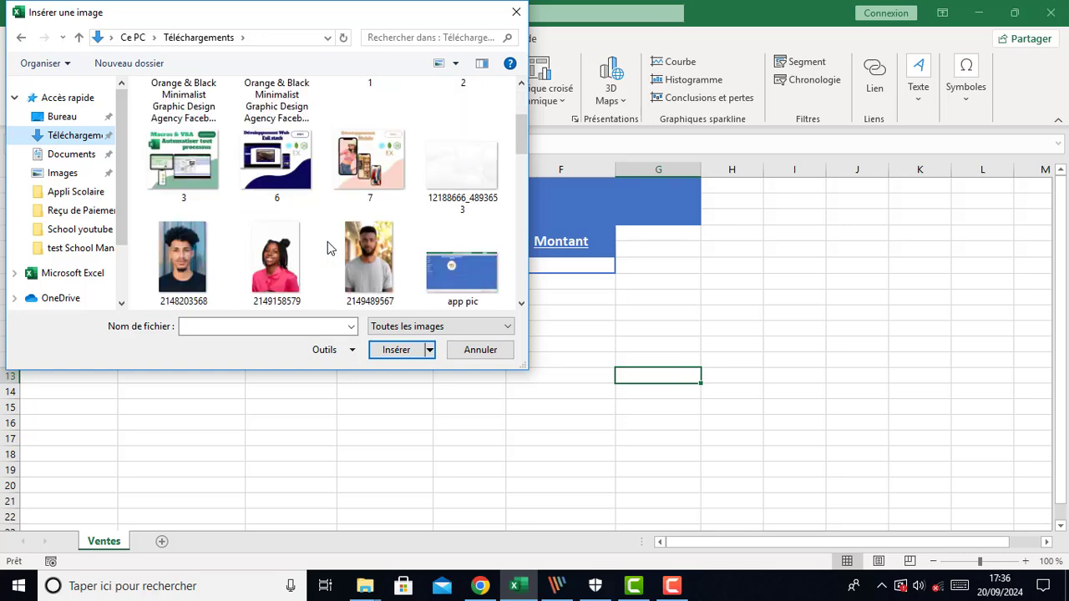
pyautogui.scroll(-4, 325, 247)
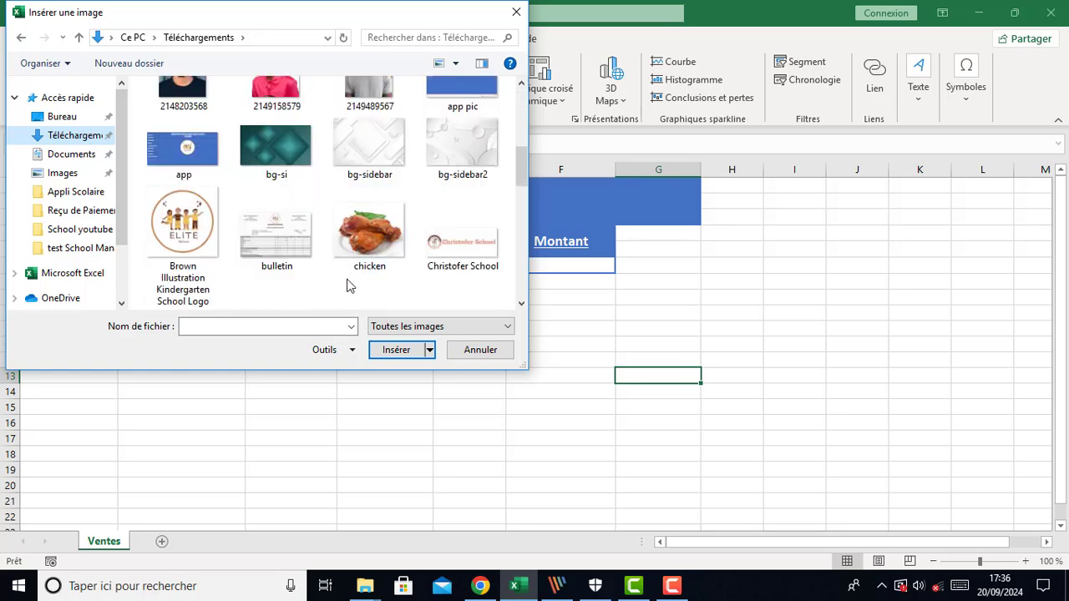
pyautogui.click(361, 235)
pyautogui.moveTo(522, 165); pyautogui.dragTo(524, 266)
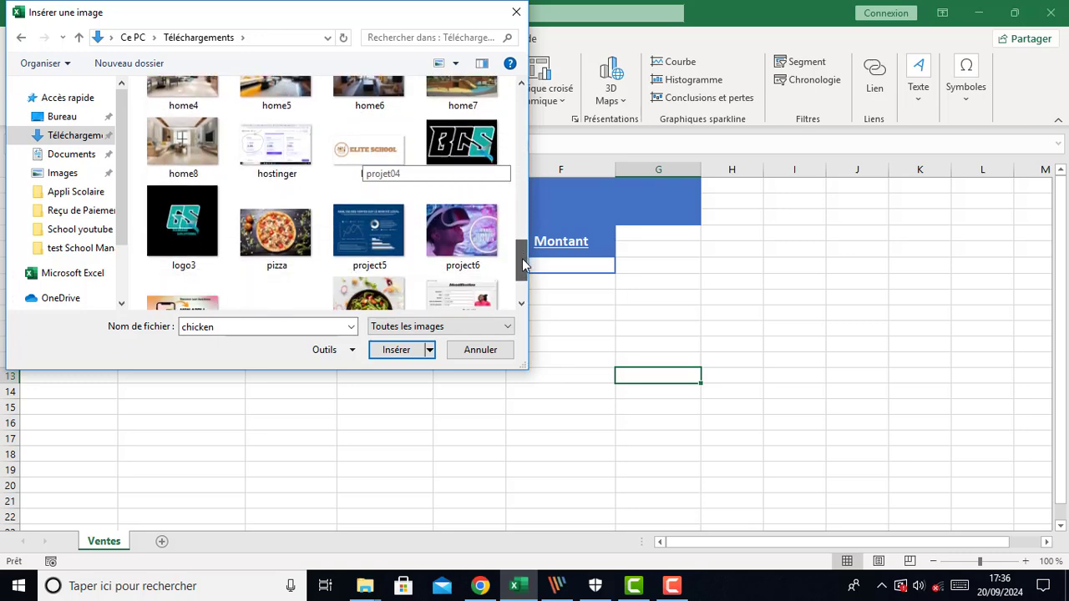
pyautogui.keyDown('ctrl'); pyautogui.click(269, 247); pyautogui.keyUp('ctrl')
pyautogui.moveTo(520, 256); pyautogui.dragTo(527, 290)
pyautogui.keyDown('ctrl'); pyautogui.click(371, 252); pyautogui.keyUp('ctrl')
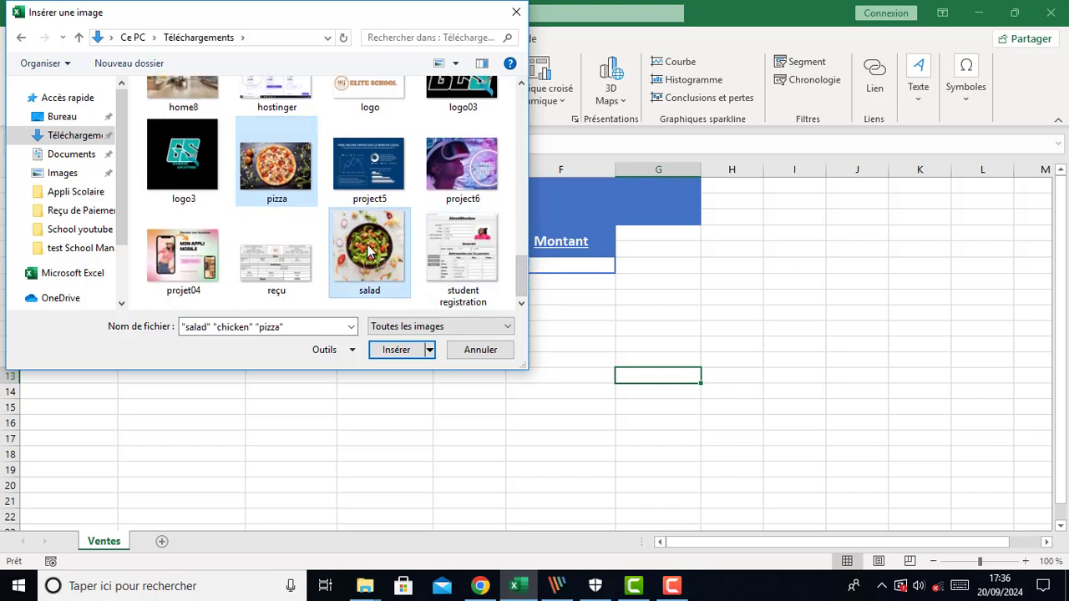
pyautogui.click(396, 351)
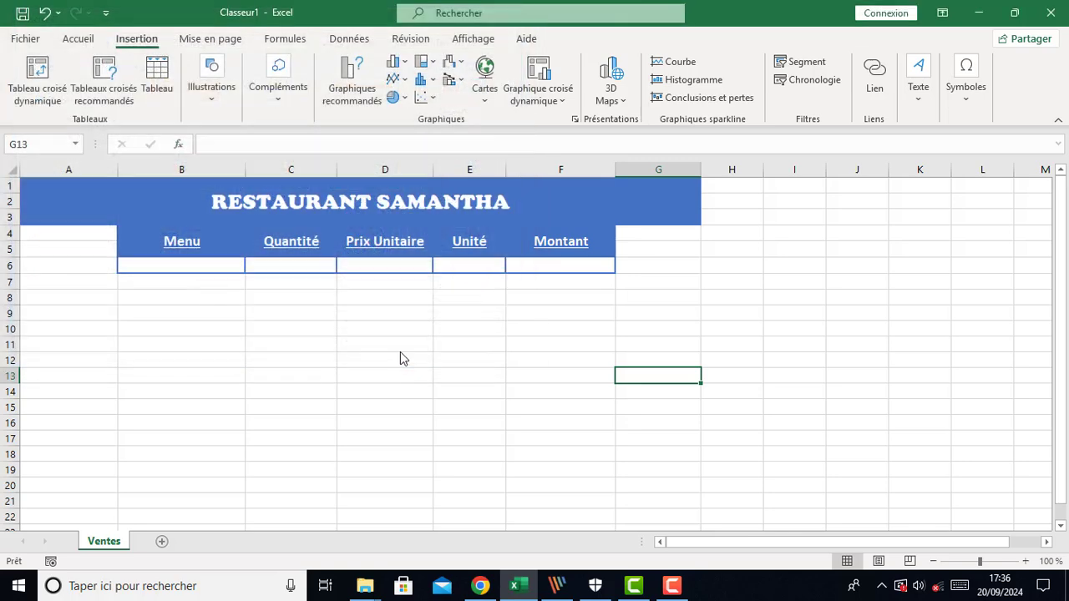
# Shrink the salad and pizza pictures by their corner handles
pyautogui.scroll(-5, 495, 395)
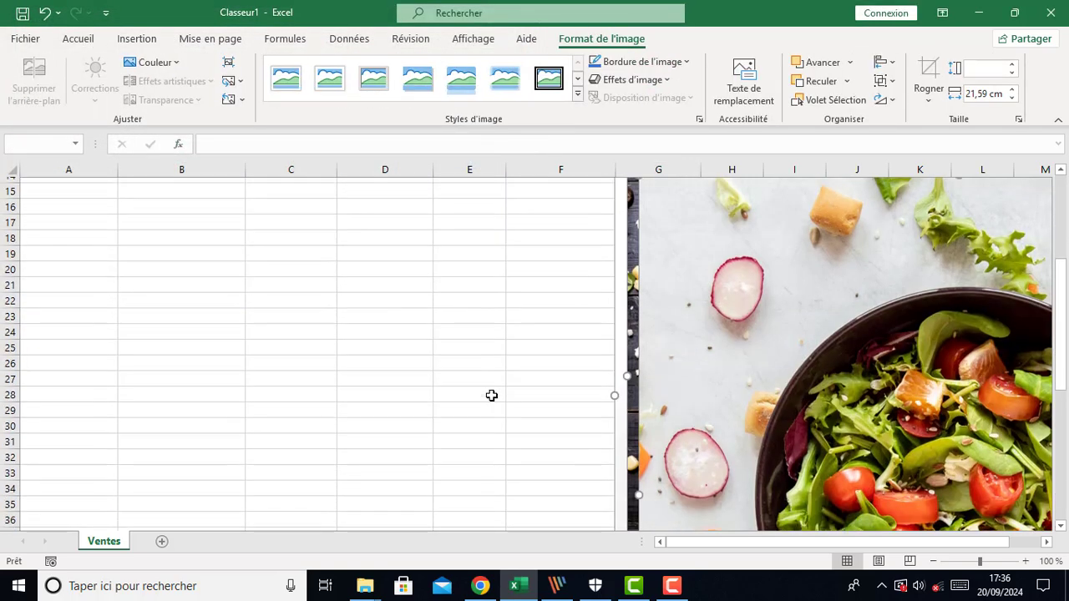
pyautogui.scroll(3, 726, 380)
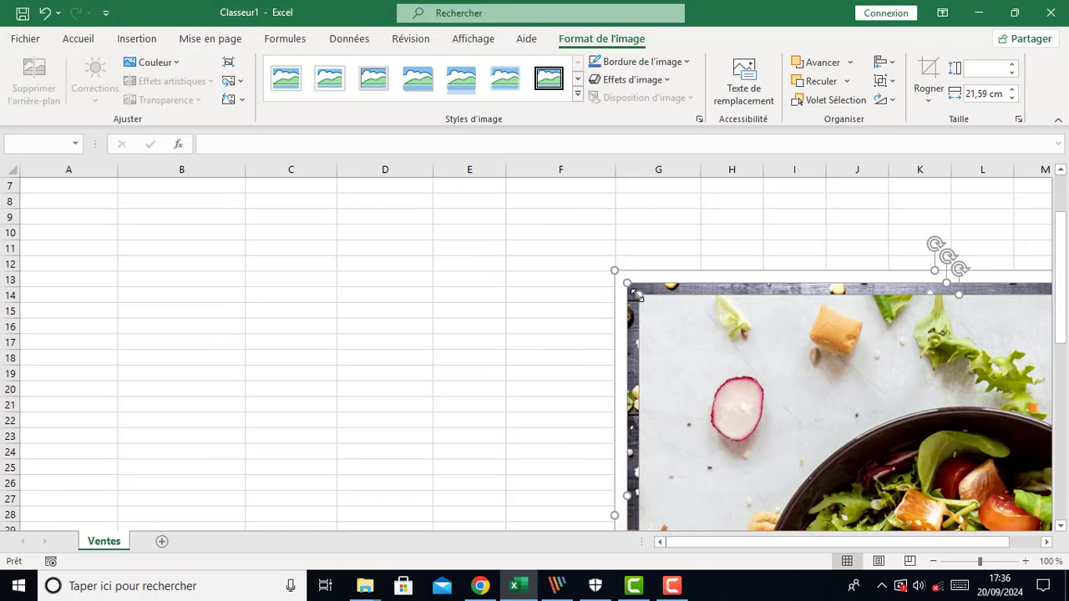
pyautogui.moveTo(637, 296); pyautogui.dragTo(789, 434)
pyautogui.moveTo(856, 465); pyautogui.dragTo(600, 292)
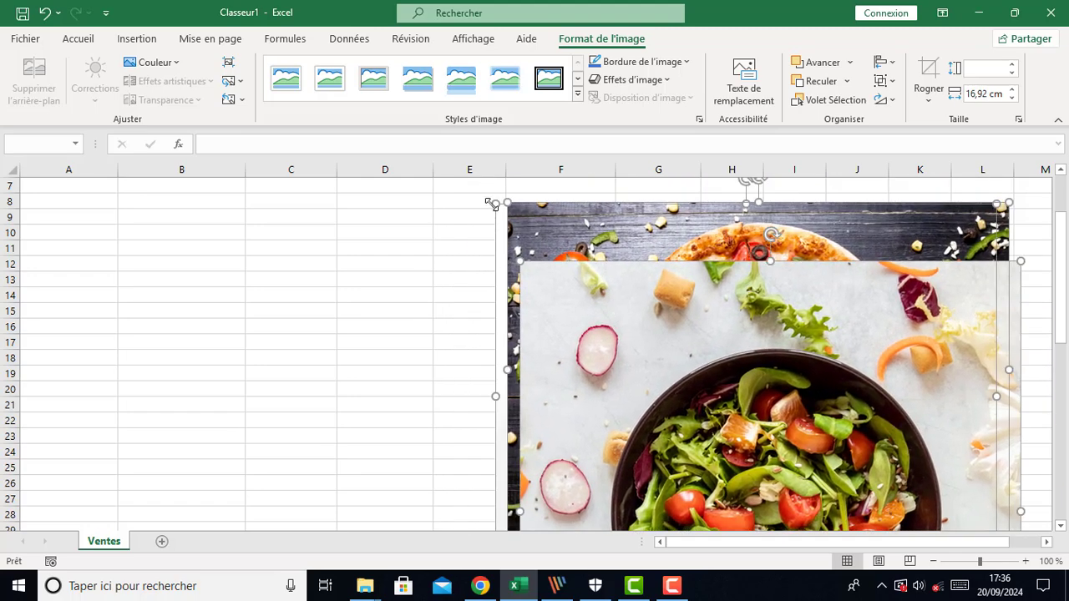
pyautogui.moveTo(492, 203); pyautogui.dragTo(639, 308)
pyautogui.moveTo(693, 420); pyautogui.dragTo(619, 292)
pyautogui.scroll(-4, 694, 354)
pyautogui.scroll(1, 837, 399)
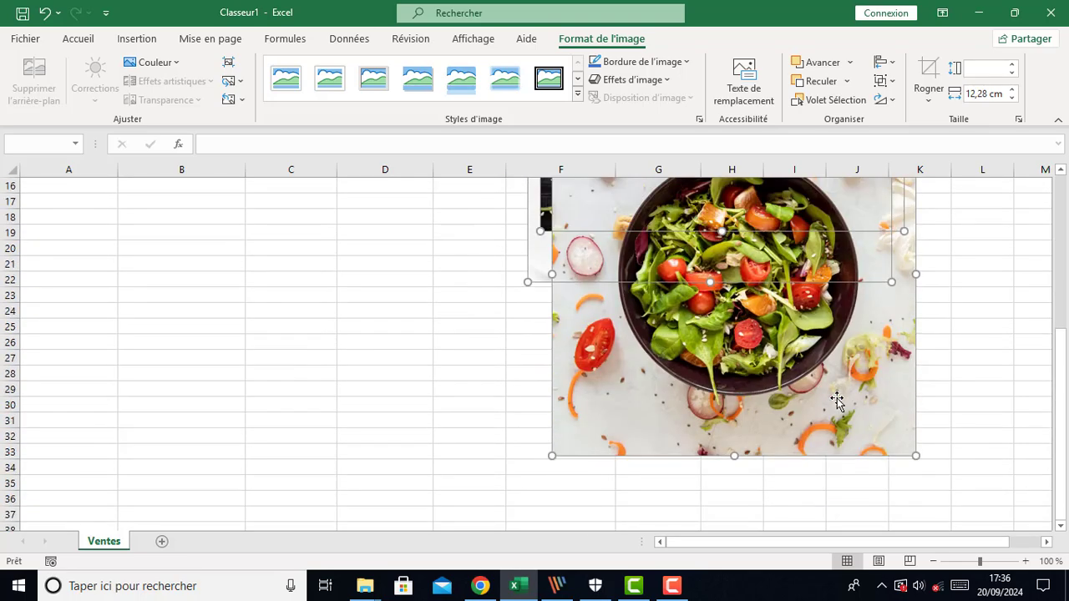
pyautogui.scroll(5, 930, 401)
pyautogui.click(965, 357)
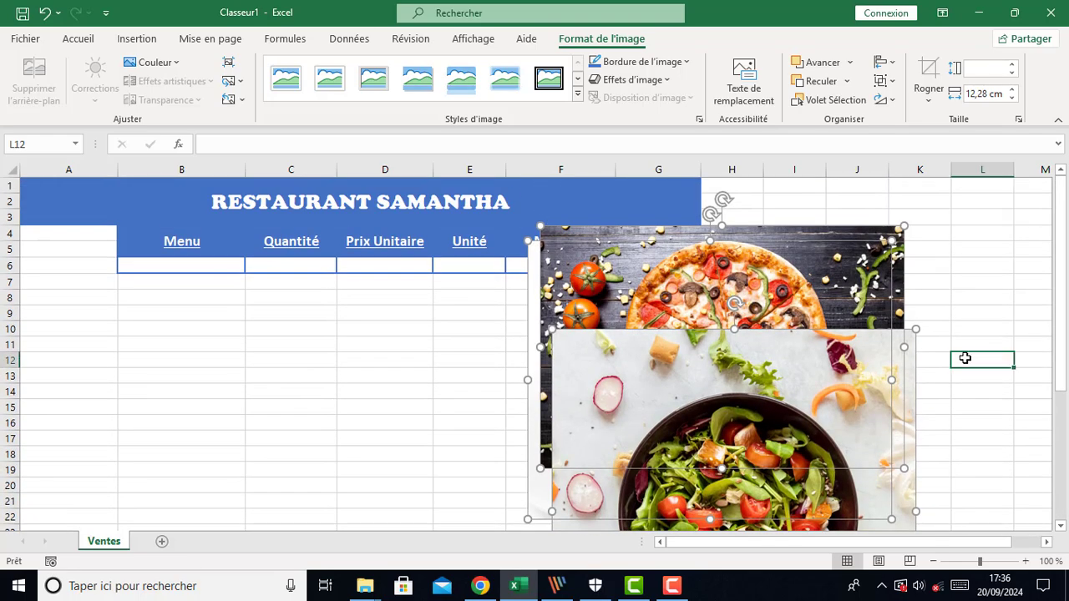
# Move the salad and pizza pictures under the header table and place the resized chicken picture beside the title in columns H to L
pyautogui.moveTo(772, 283); pyautogui.dragTo(392, 325)
pyautogui.moveTo(569, 396); pyautogui.dragTo(254, 355)
pyautogui.moveTo(609, 420); pyautogui.dragTo(668, 410)
pyautogui.moveTo(948, 232); pyautogui.dragTo(846, 394)
pyautogui.moveTo(756, 433); pyautogui.dragTo(876, 366)
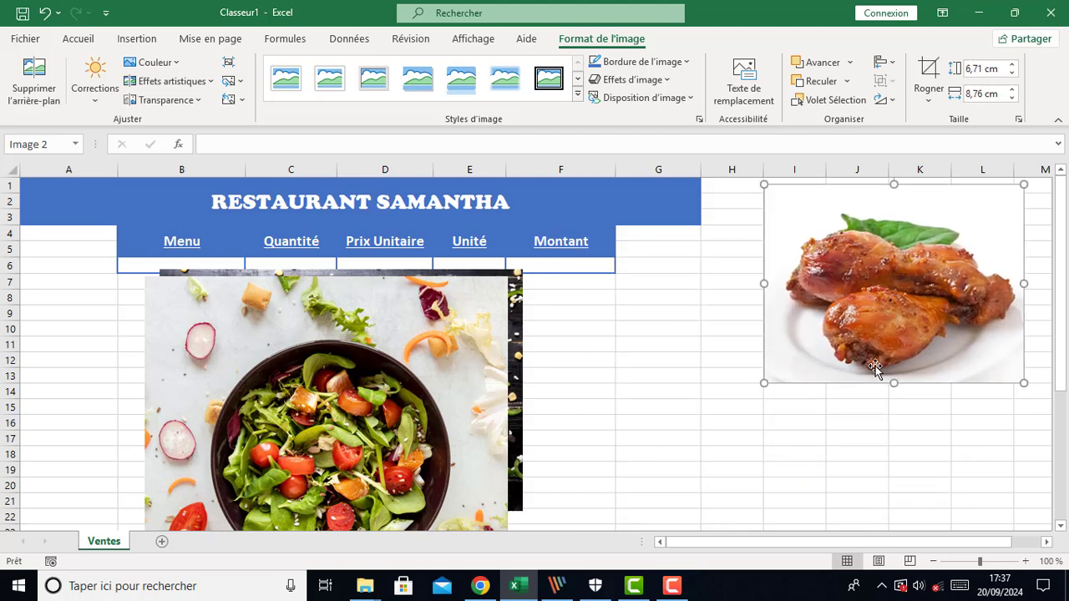
pyautogui.scroll(-1, 744, 485)
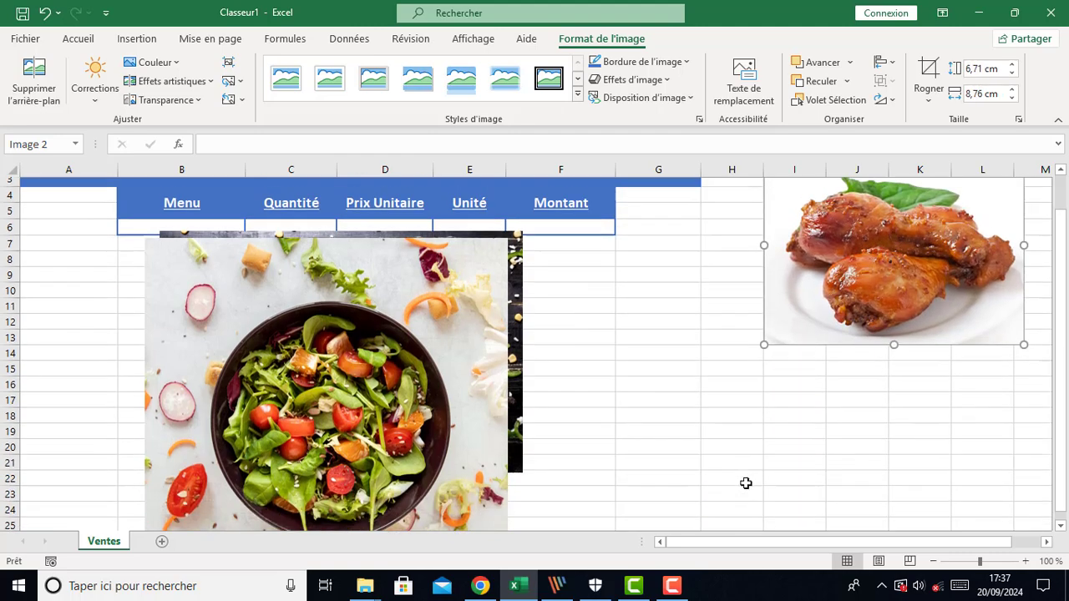
pyautogui.scroll(1, 744, 484)
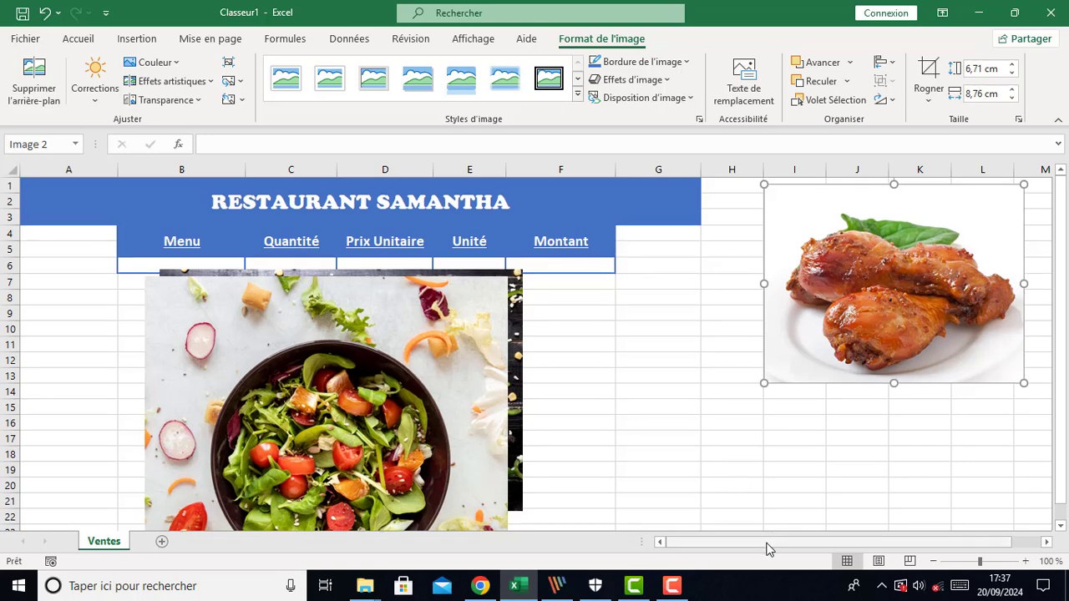
pyautogui.moveTo(842, 348); pyautogui.dragTo(801, 360)
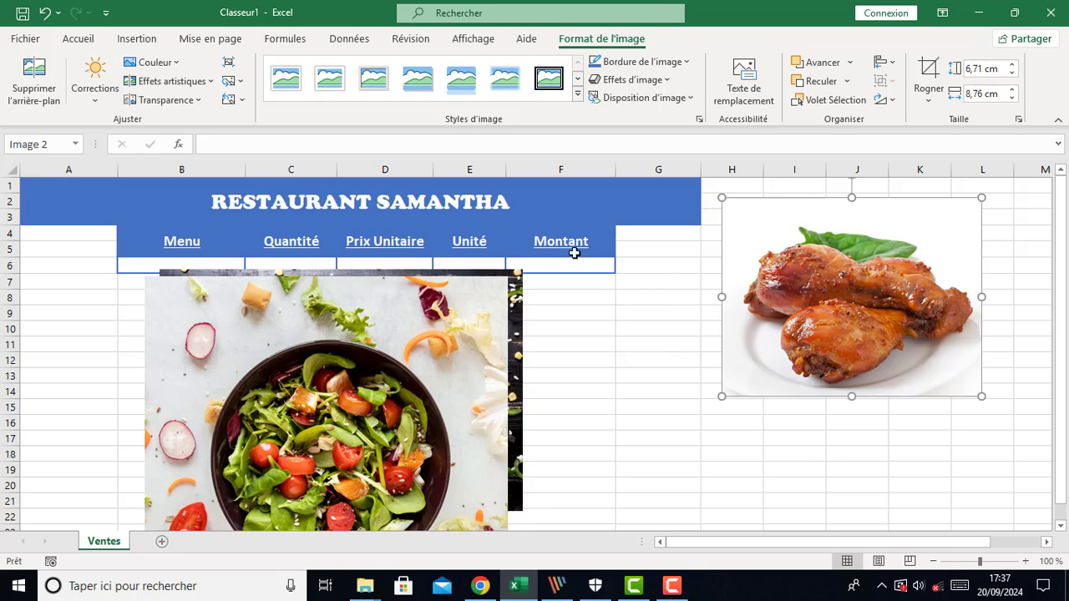
# Apply a tilted perspective picture style to the chicken picture beside the title
pyautogui.click(84, 39)
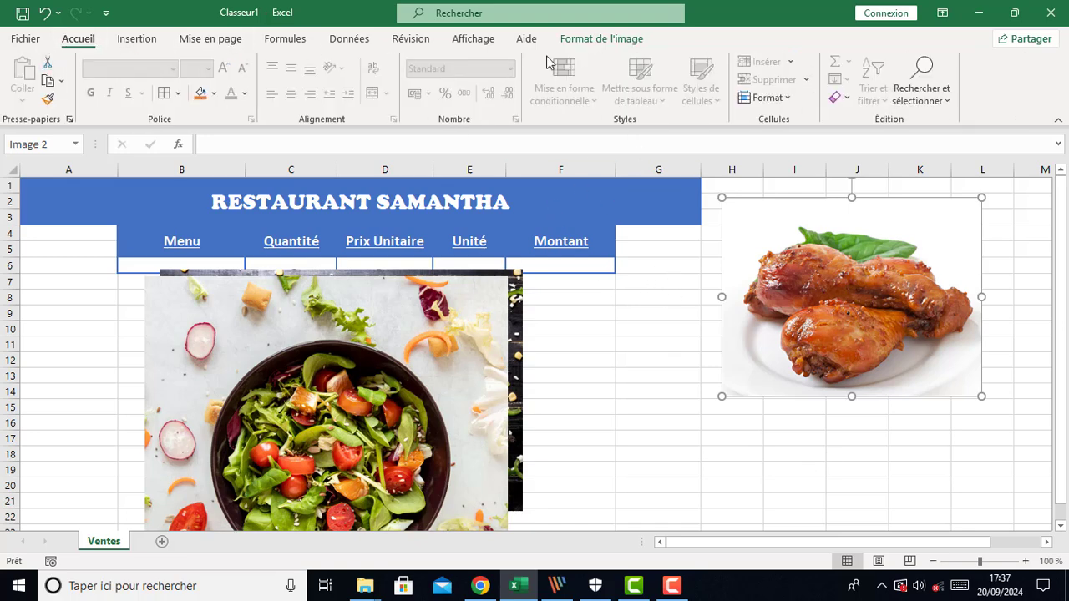
pyautogui.click(585, 40)
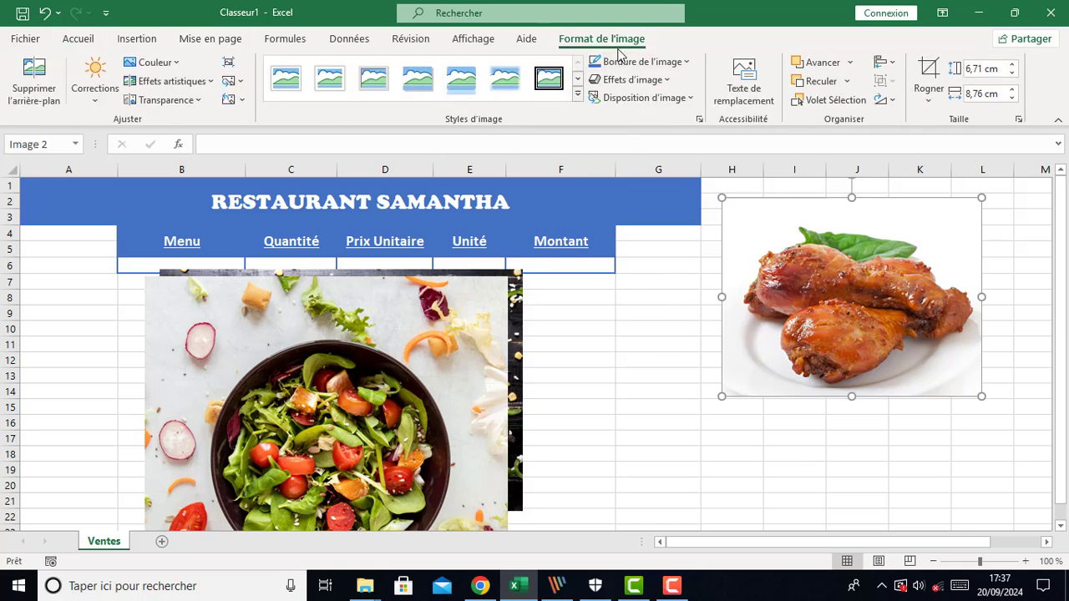
pyautogui.click(579, 98)
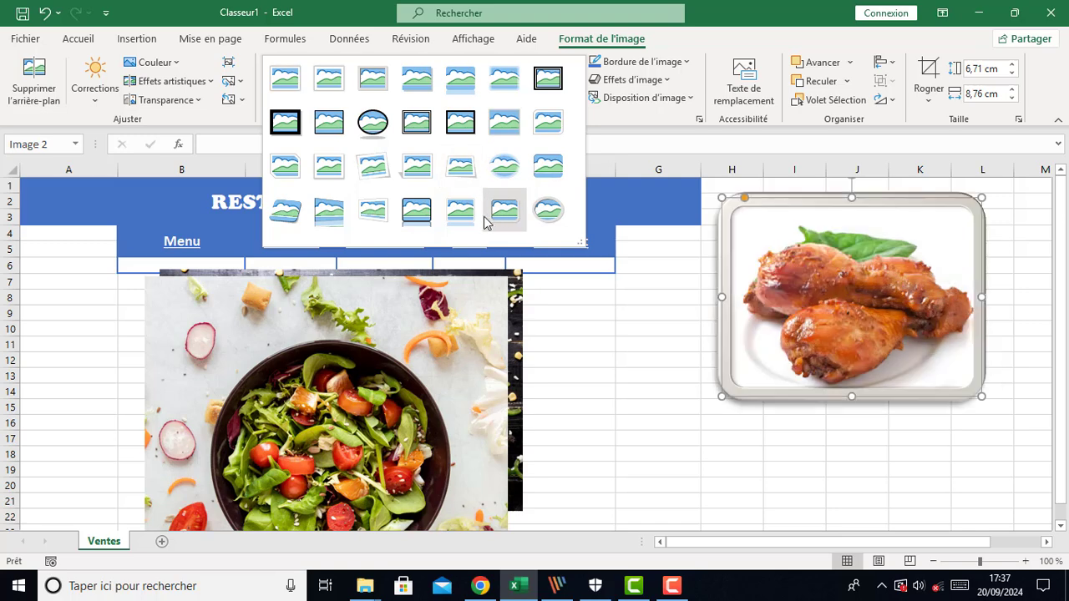
pyautogui.click(289, 213)
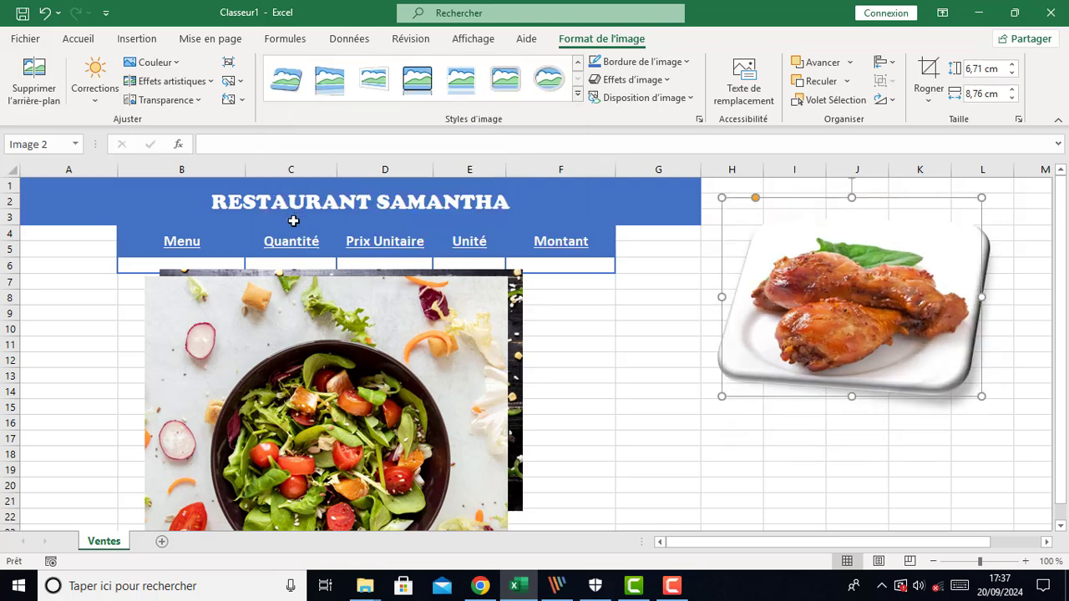
pyautogui.click(634, 471)
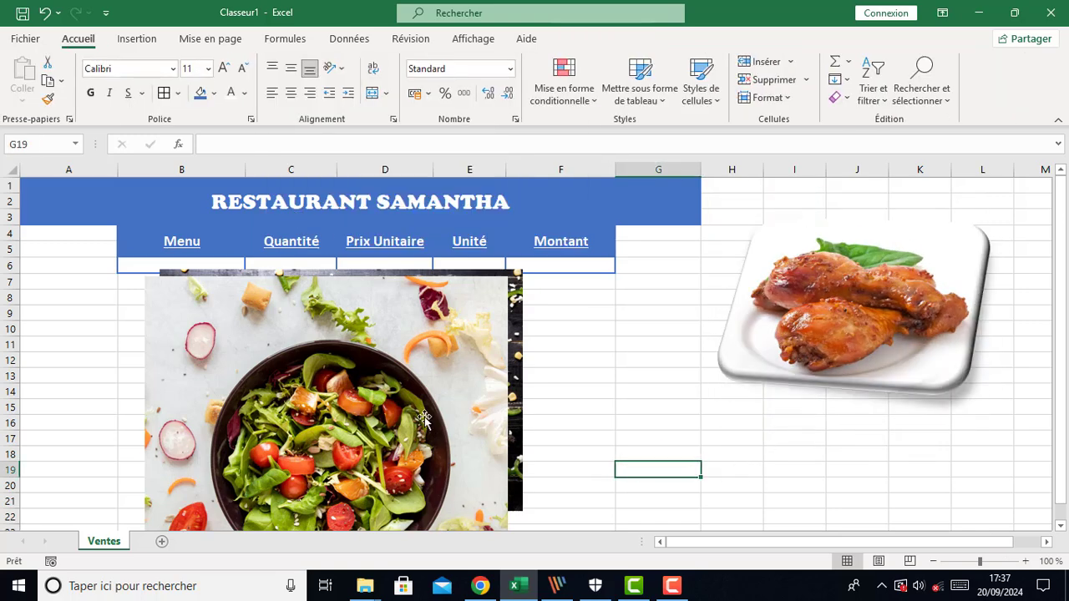
# Delete the salad and pizza pictures under the header table
pyautogui.click(460, 446)
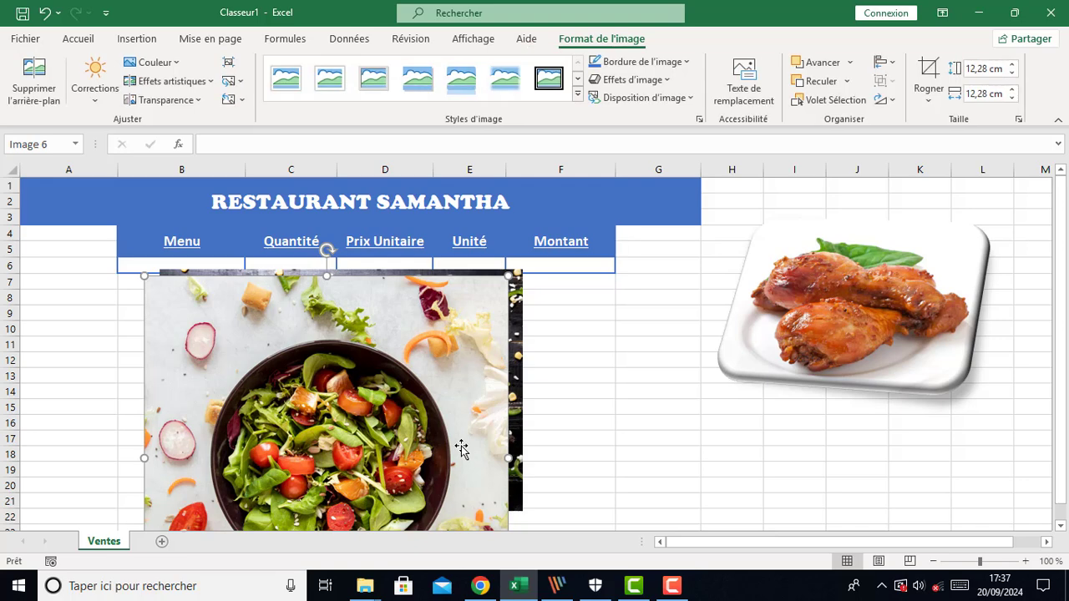
pyautogui.moveTo(427, 440); pyautogui.dragTo(522, 385)
pyautogui.click(842, 335)
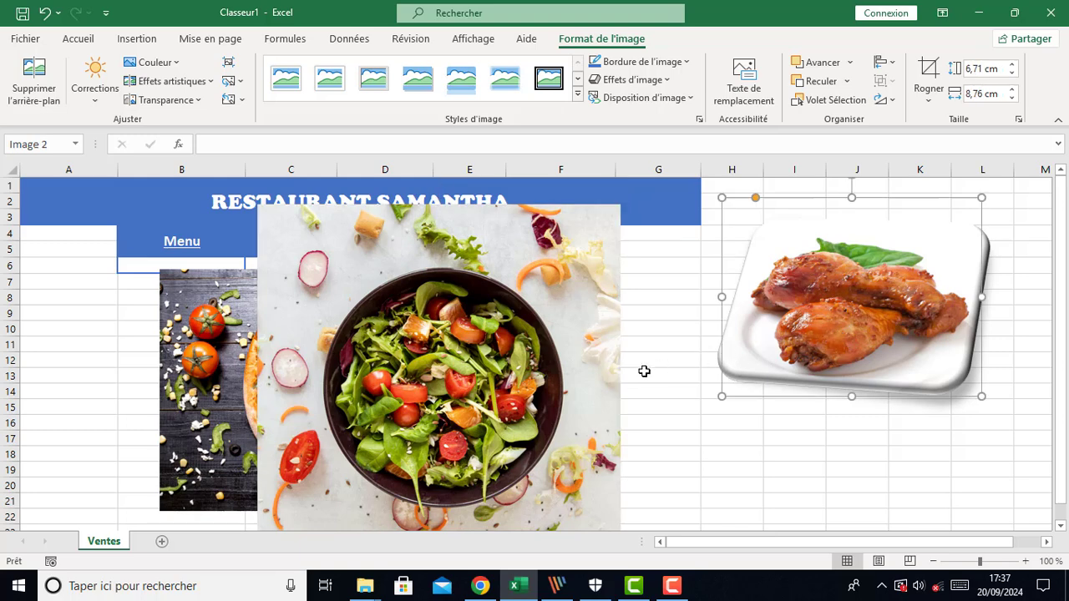
pyautogui.click(487, 384)
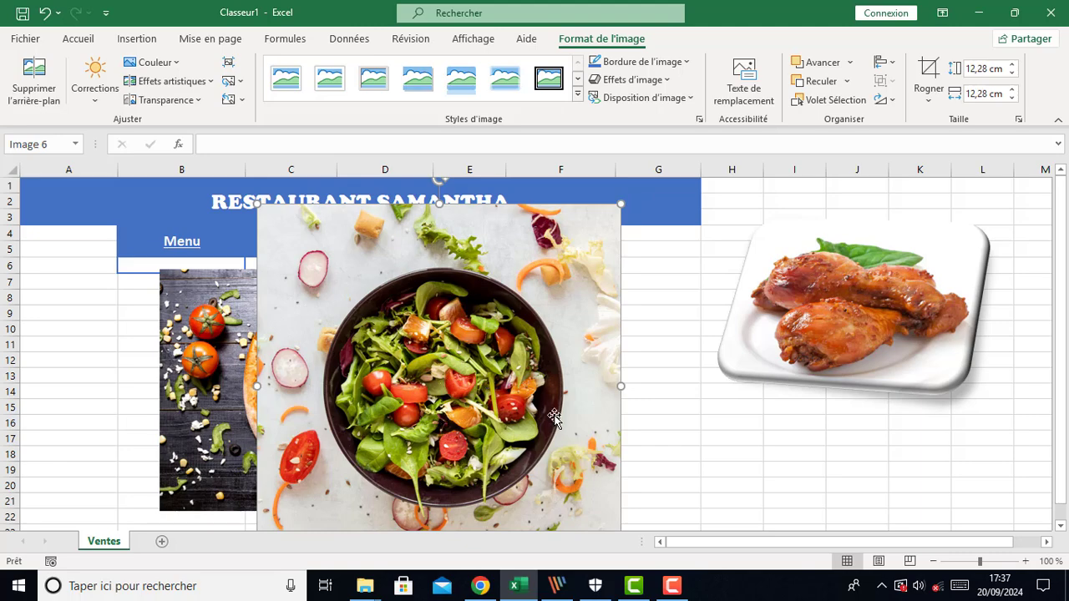
pyautogui.press('Delete')
pyautogui.click(353, 441)
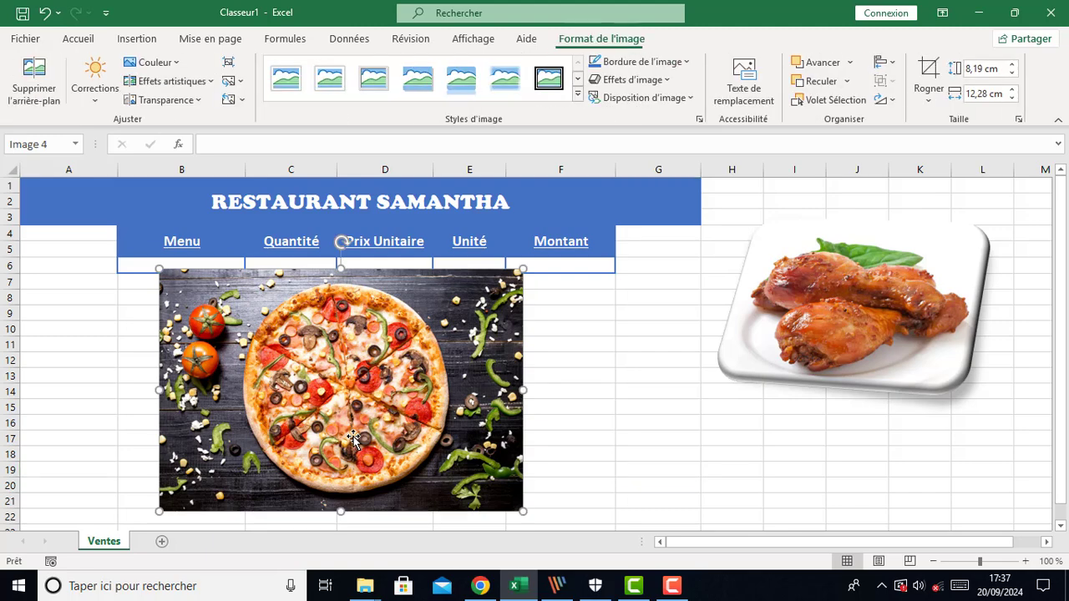
pyautogui.press('Delete')
pyautogui.click(427, 377)
# Copy the styled chicken picture and paste two copies under the header table, one beneath columns A–C and one beneath columns D–F
pyautogui.click(748, 340)
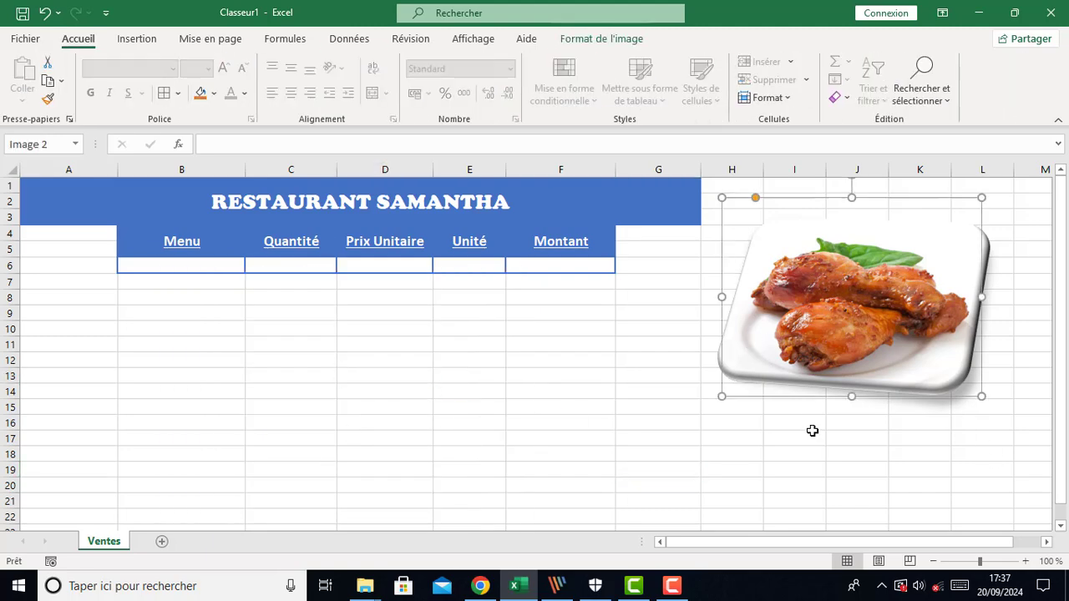
pyautogui.hotkey('ctrl', 'c')
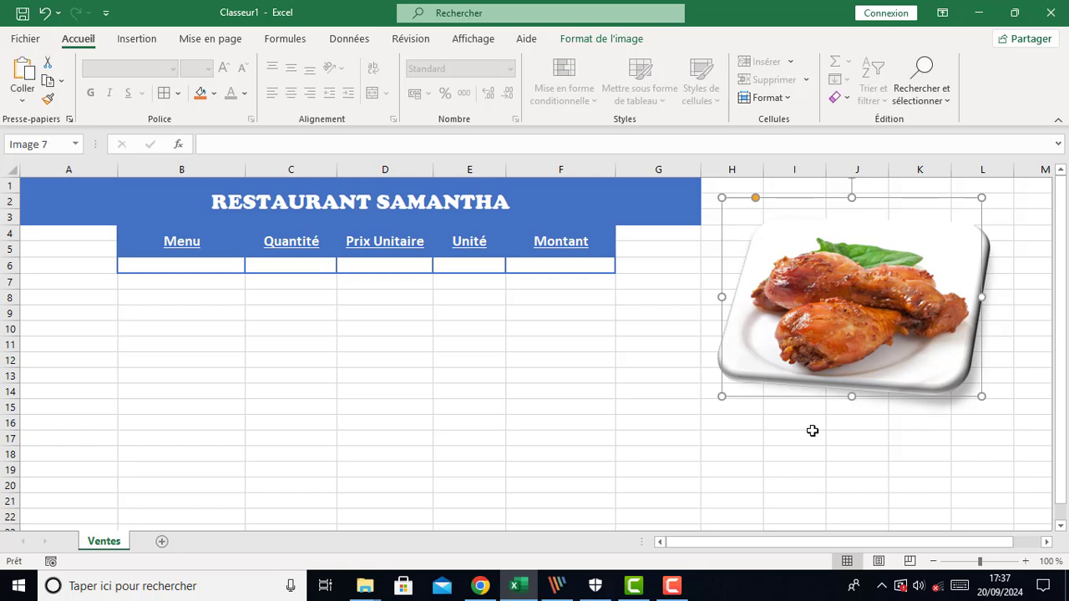
pyautogui.hotkey('ctrl', 'v')
pyautogui.moveTo(812, 321); pyautogui.dragTo(446, 407)
pyautogui.hotkey('ctrl', 'v')
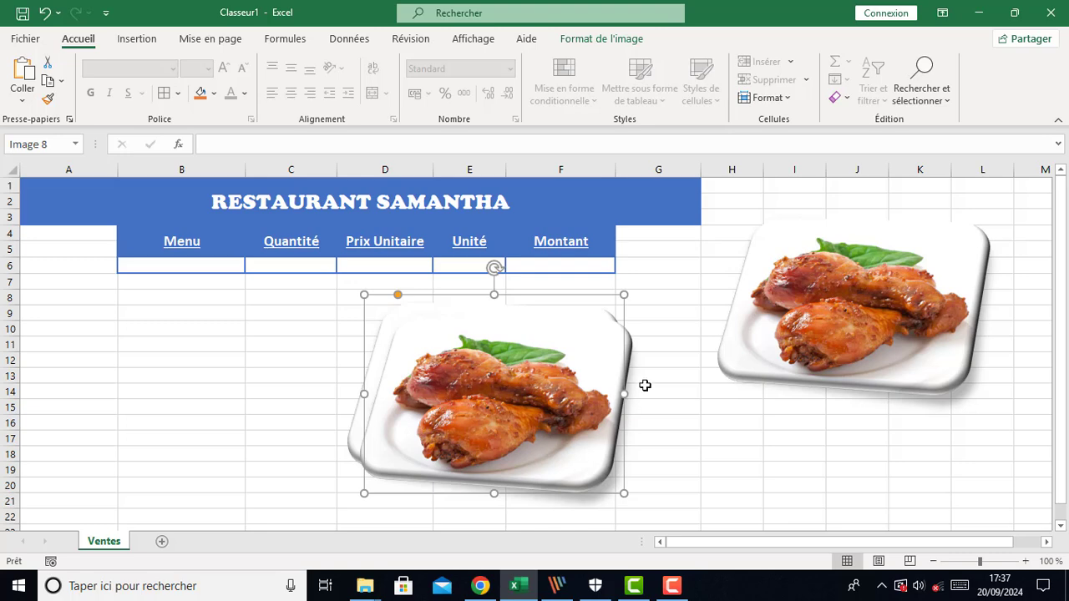
pyautogui.moveTo(578, 407); pyautogui.dragTo(269, 403)
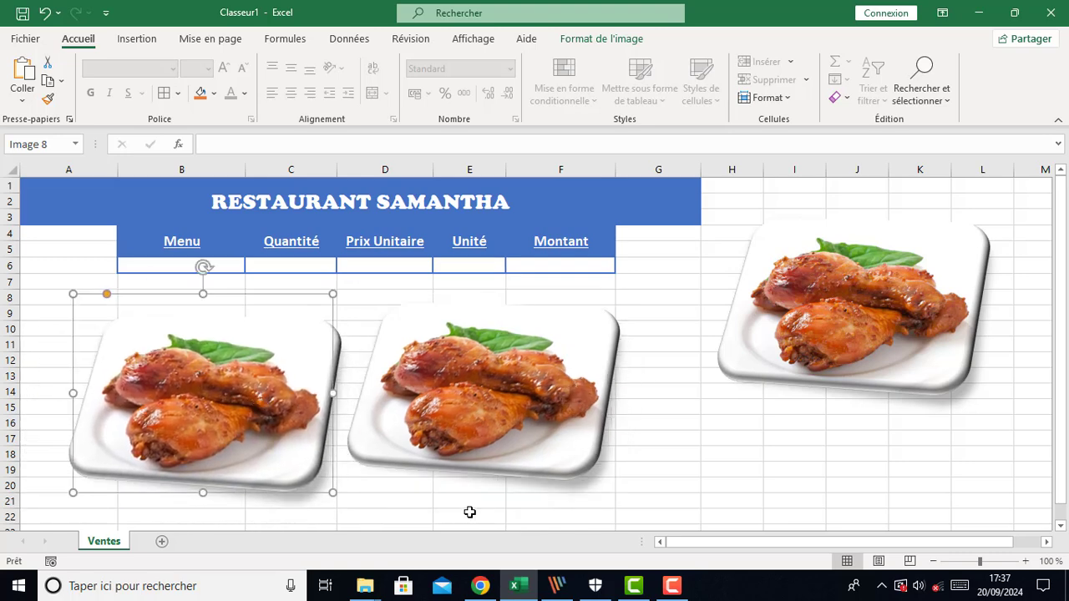
# Change the left chicken copy to the pizza picture from the Downloads folder
pyautogui.rightClick(224, 398)
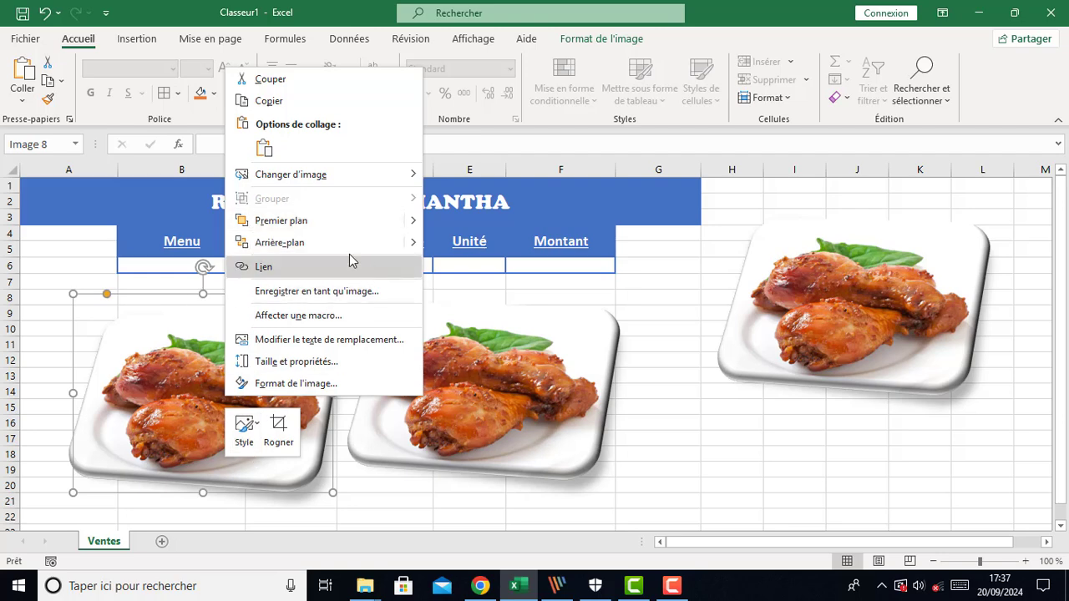
pyautogui.moveTo(322, 180)
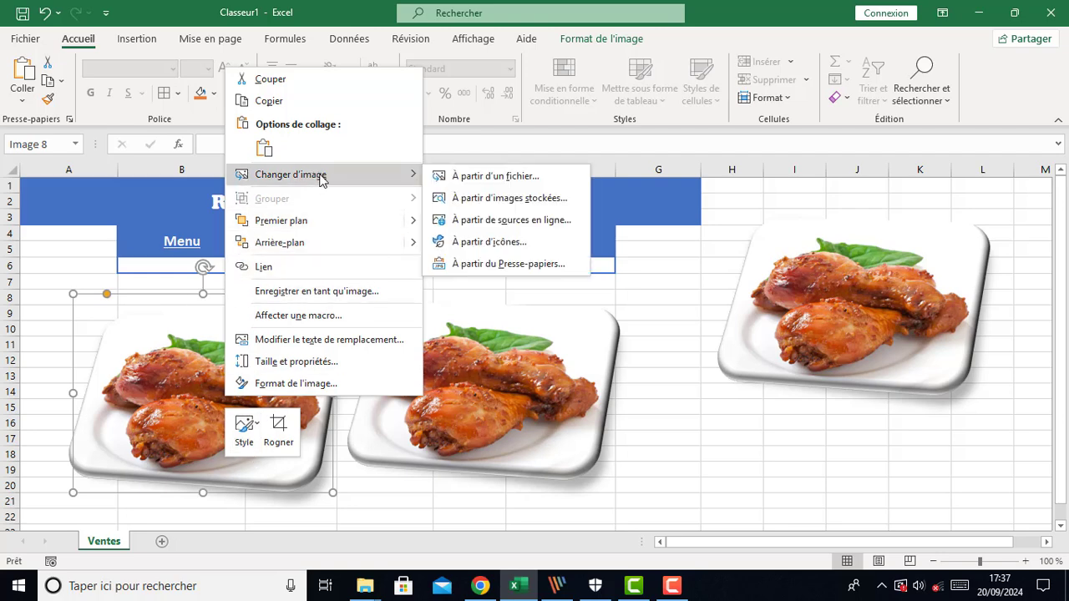
pyautogui.click(491, 178)
pyautogui.scroll(-5, 326, 256)
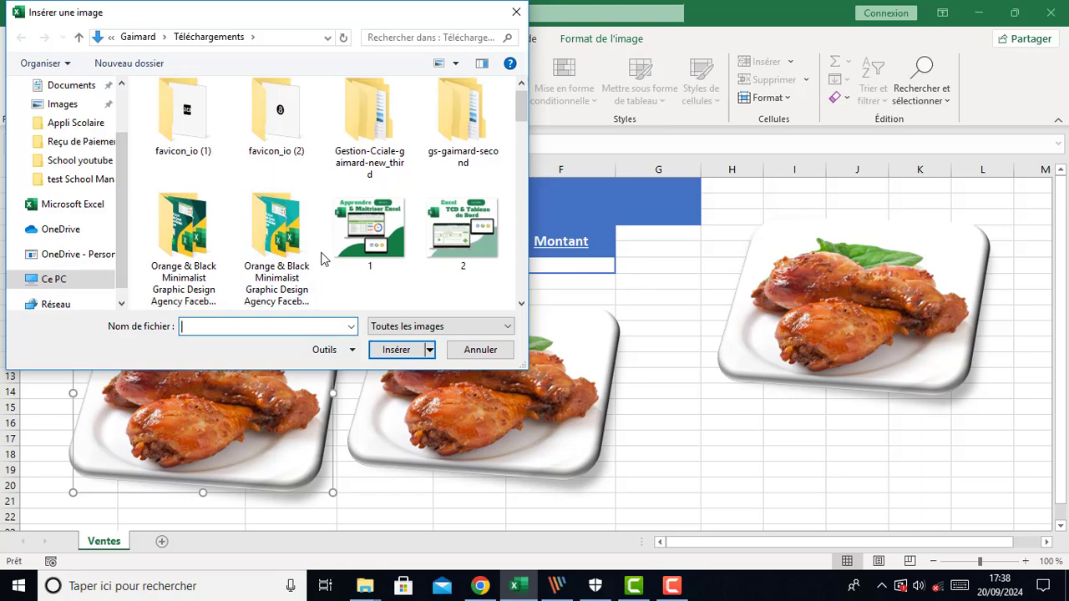
pyautogui.scroll(-1, 326, 256)
pyautogui.scroll(-2, 370, 251)
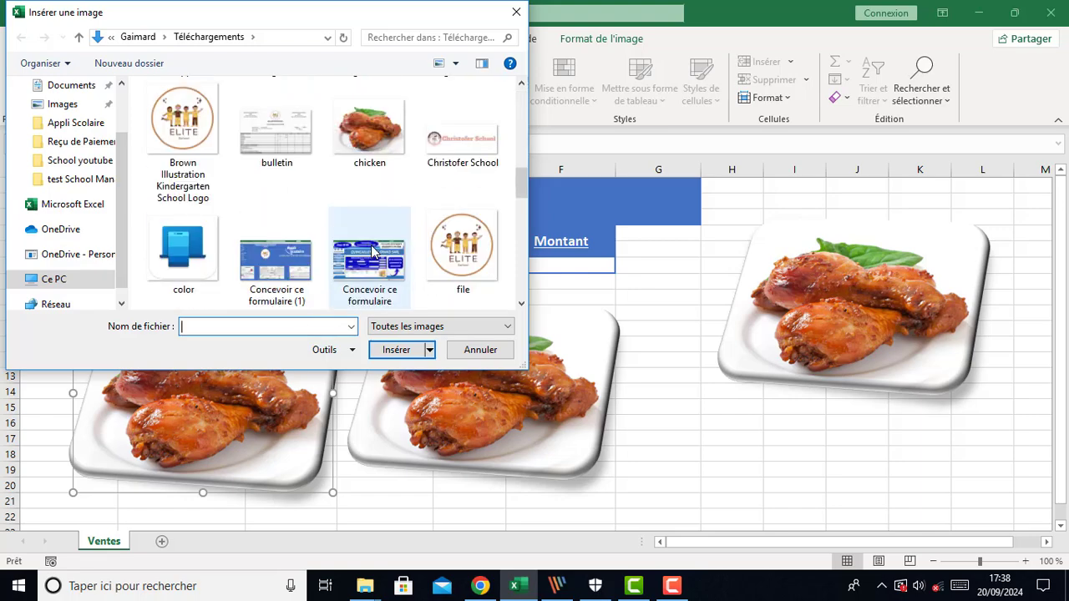
pyautogui.scroll(1, 372, 250)
pyautogui.scroll(-8, 373, 250)
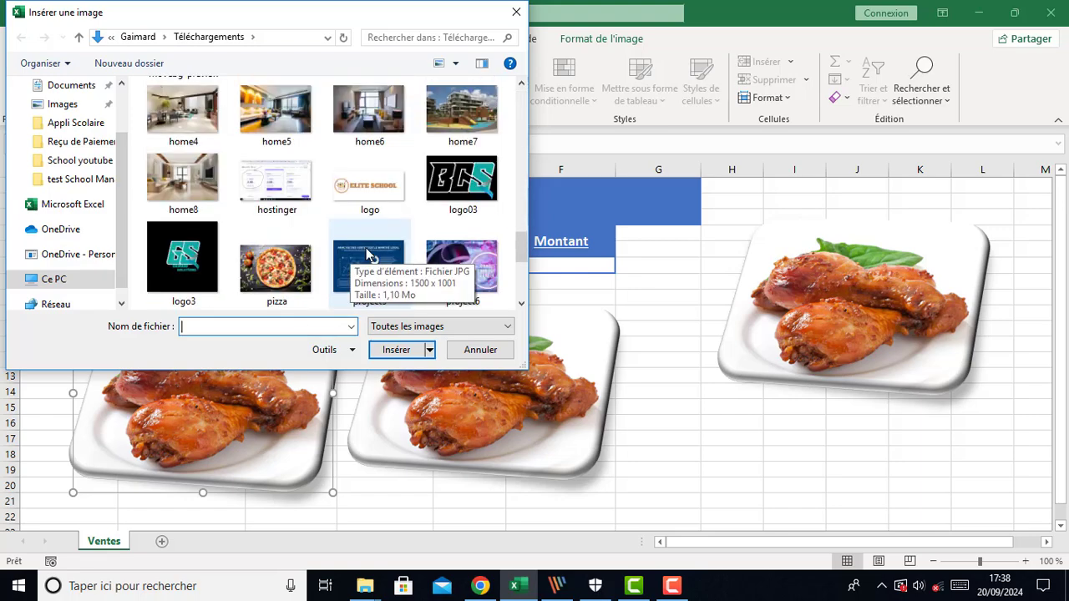
pyautogui.click(286, 194)
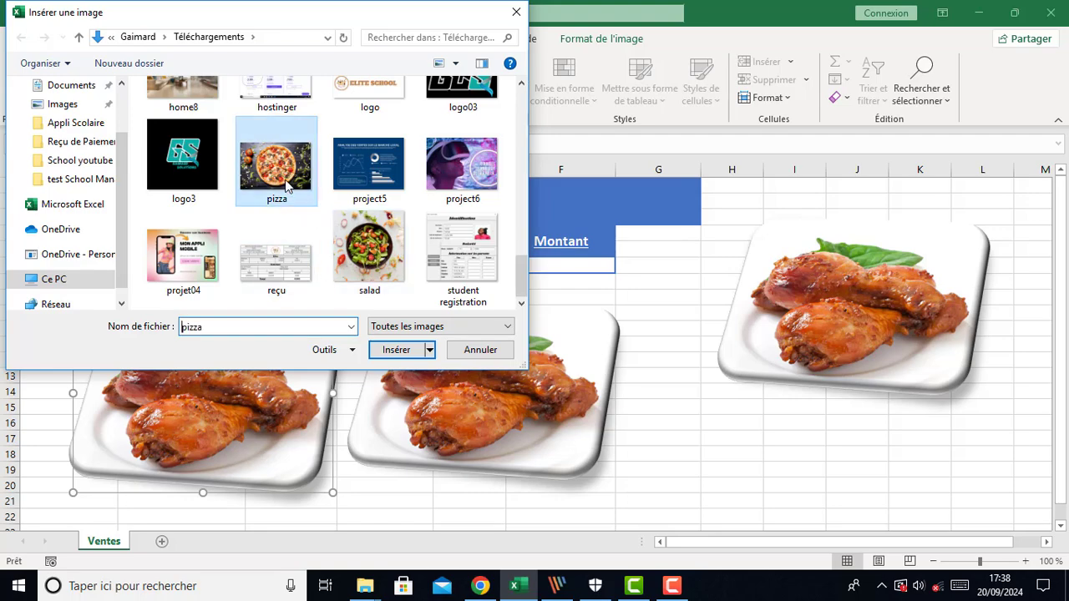
pyautogui.click(397, 350)
# Change the middle chicken copy to the salad picture from Downloads and move it lower toward column G
pyautogui.click(464, 401)
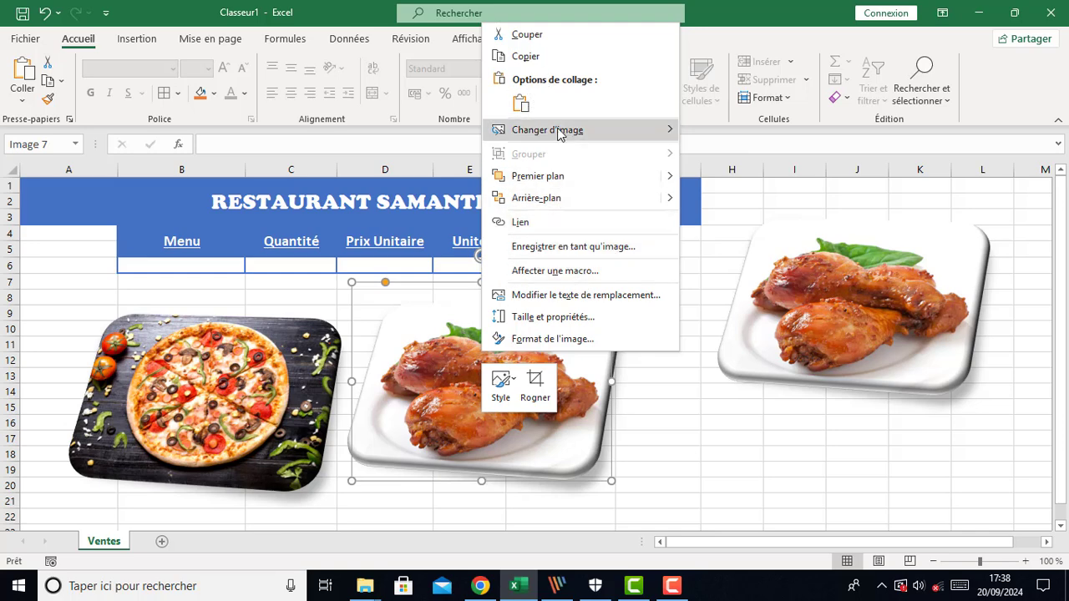
pyautogui.moveTo(586, 126)
pyautogui.click(749, 134)
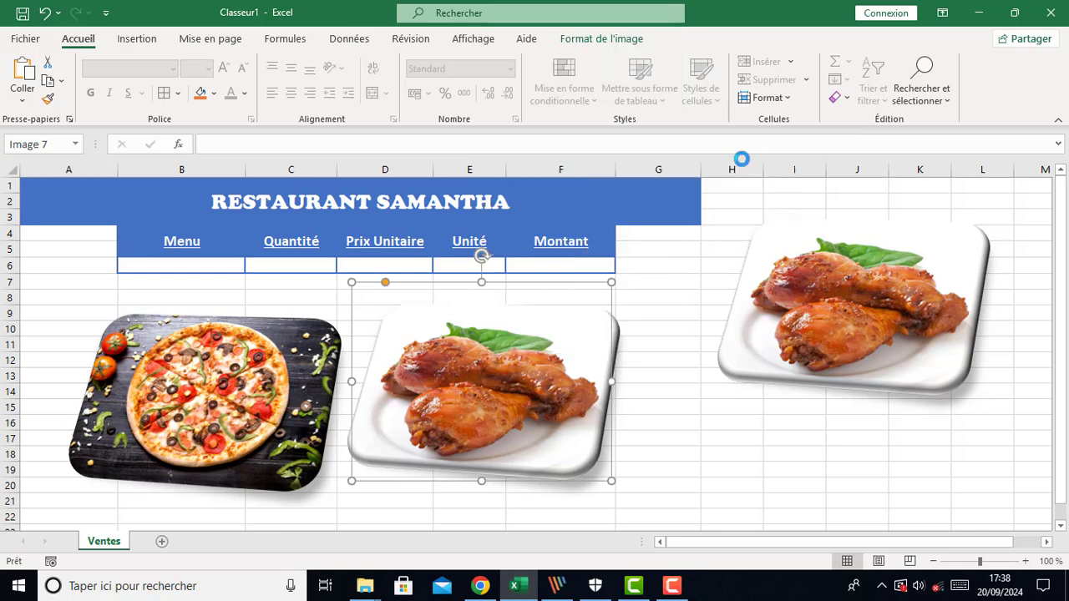
pyautogui.moveTo(522, 107); pyautogui.dragTo(544, 298)
pyautogui.click(380, 257)
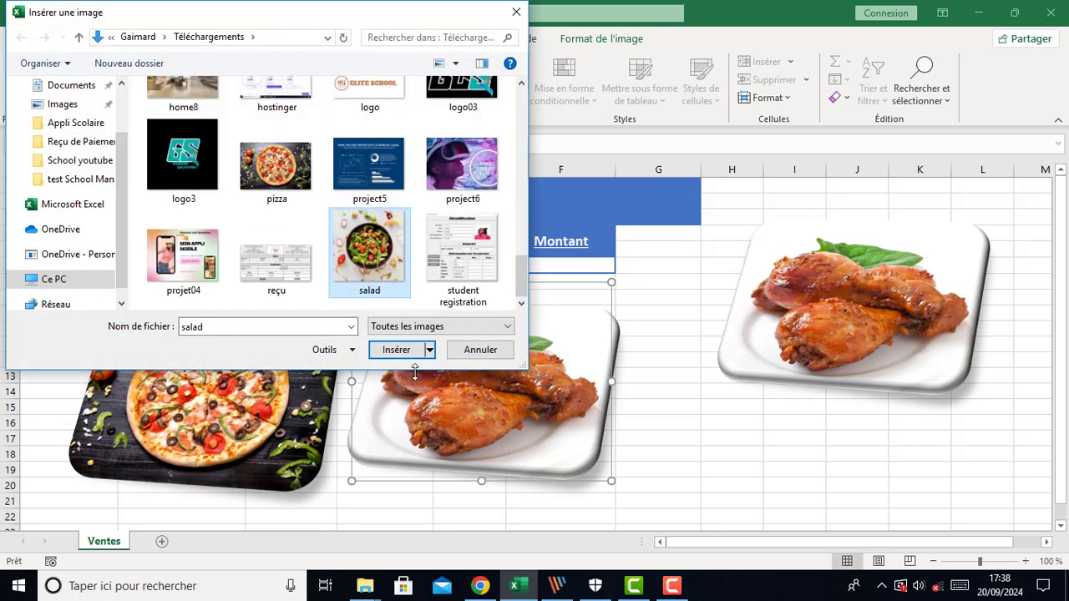
pyautogui.click(399, 351)
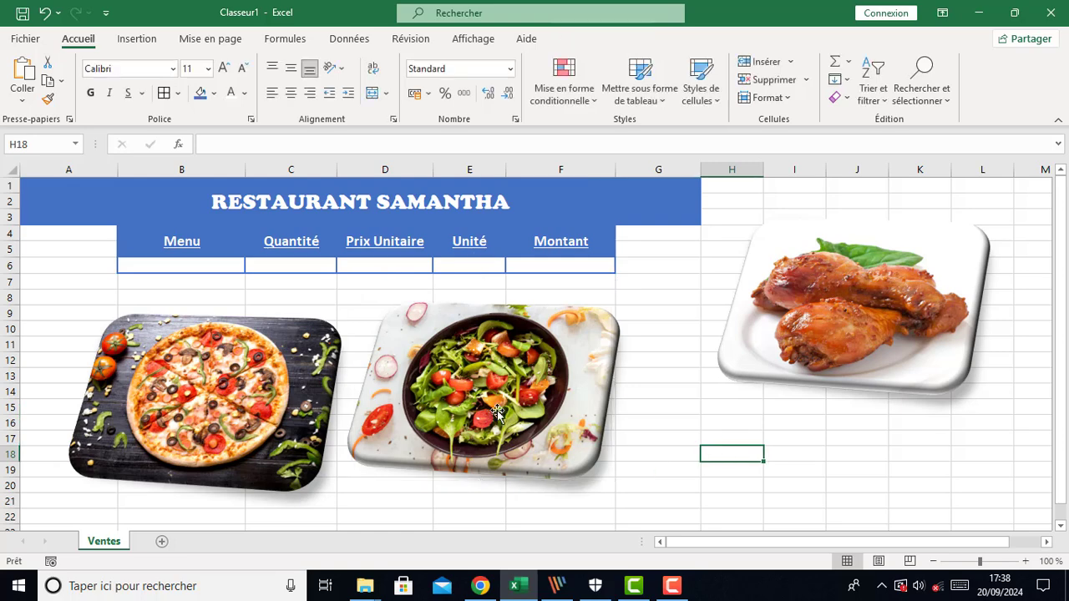
pyautogui.moveTo(493, 412); pyautogui.dragTo(565, 463)
pyautogui.click(238, 422)
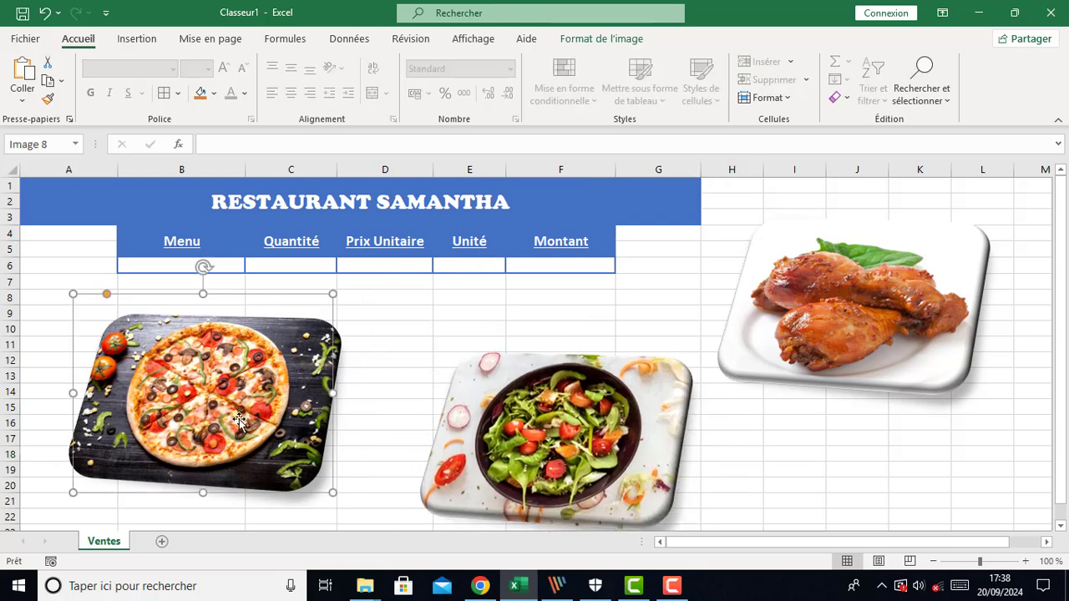
# Rename the chicken picture beside the title as Poulet
pyautogui.click(897, 356)
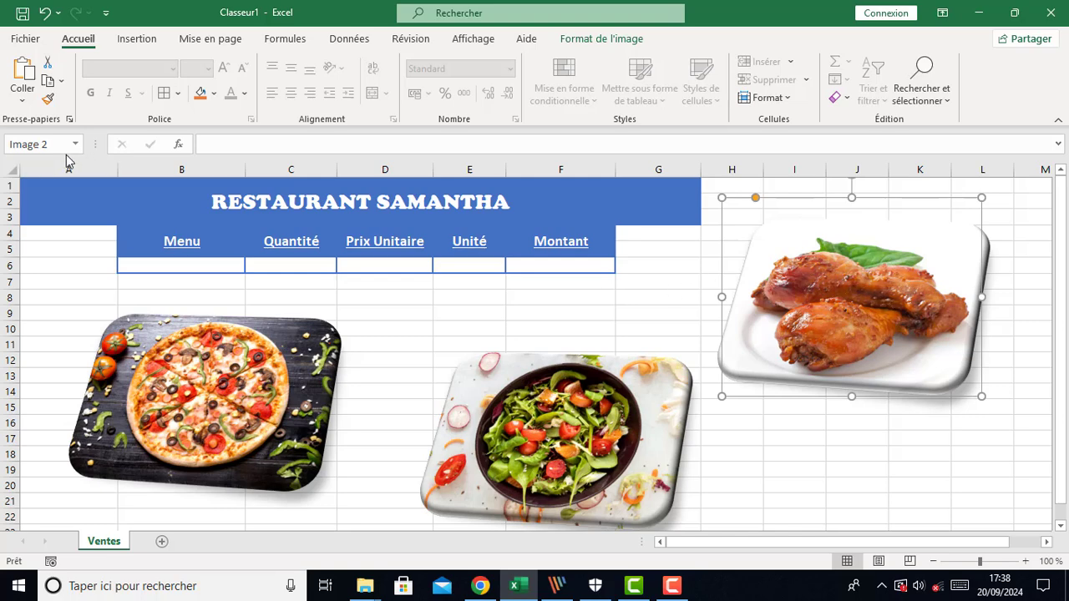
pyautogui.click(42, 145)
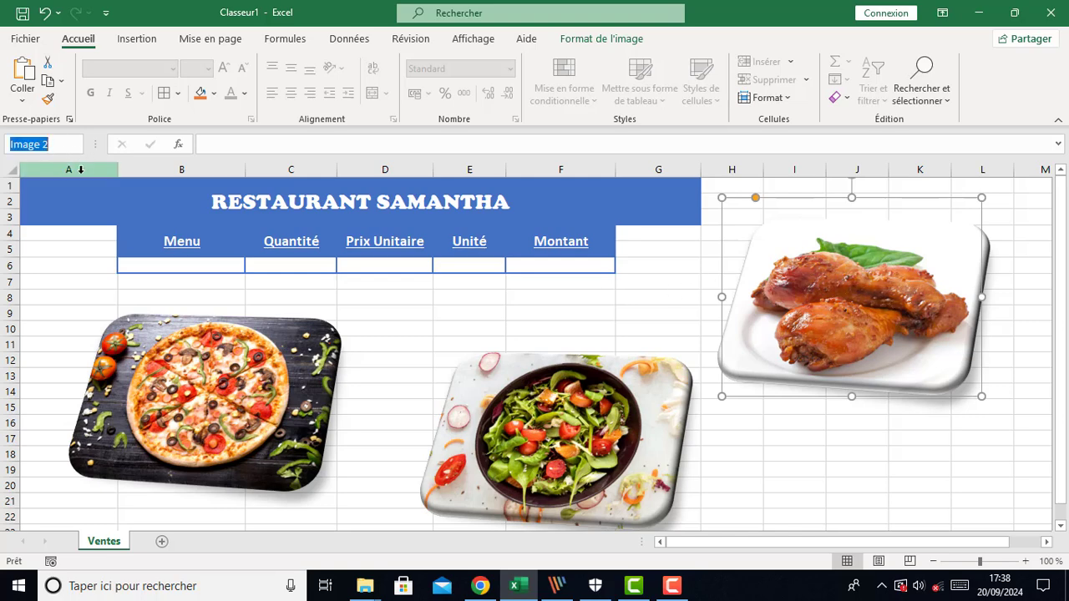
pyautogui.write('Poulet')
pyautogui.press('Return')
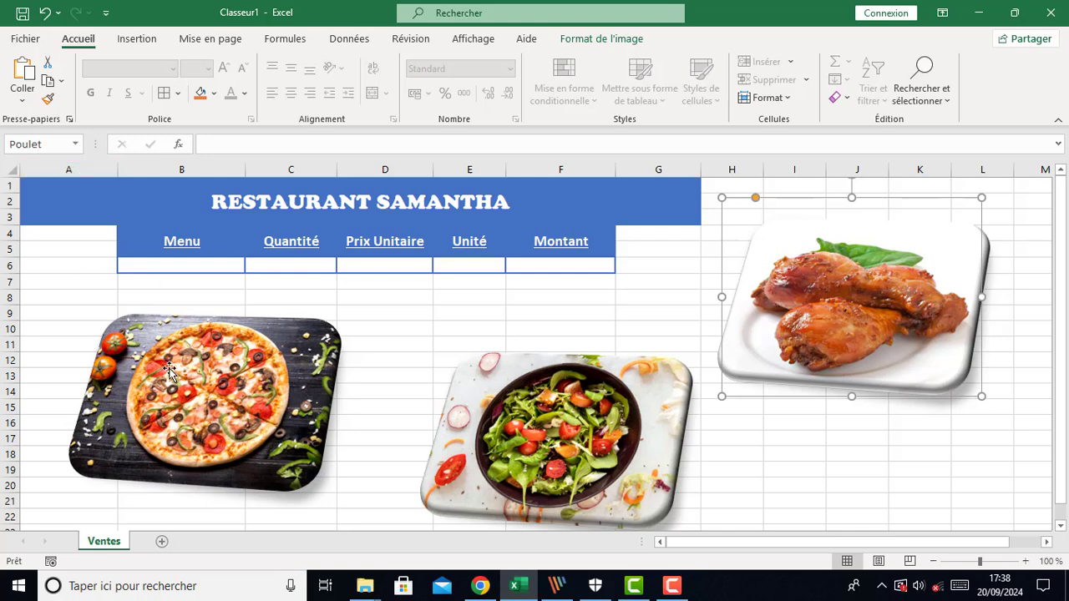
# Rename the pizza picture as Pizza
pyautogui.click(197, 396)
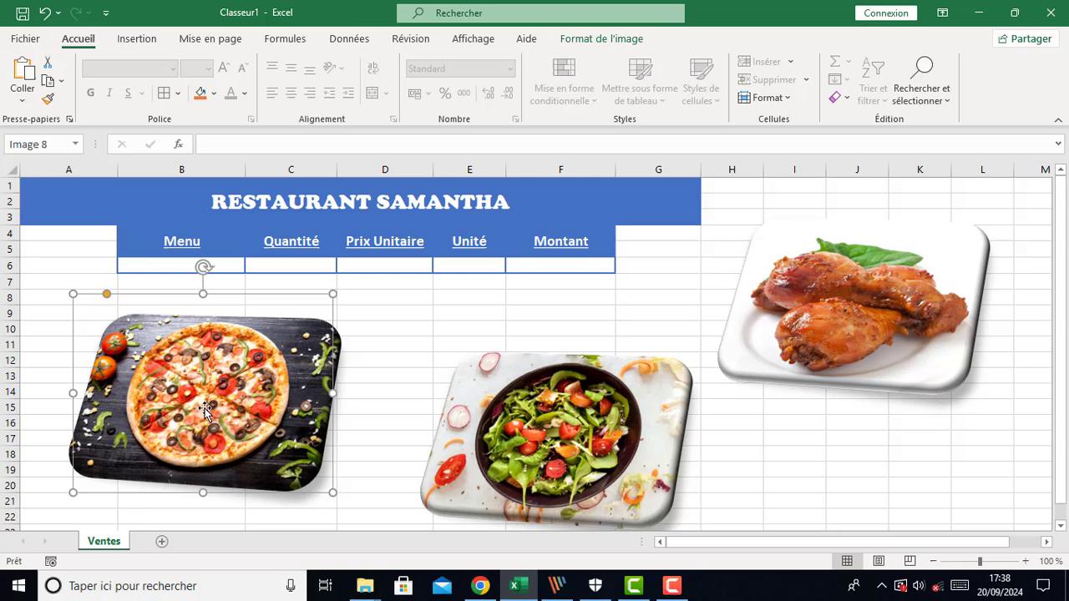
pyautogui.click(51, 144)
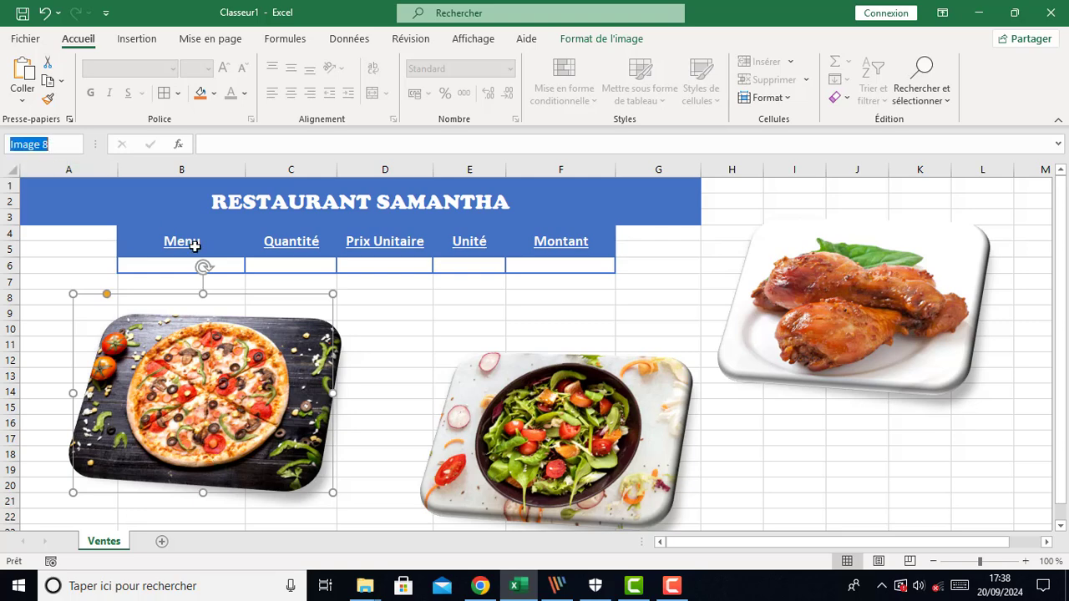
pyautogui.write('Pizza')
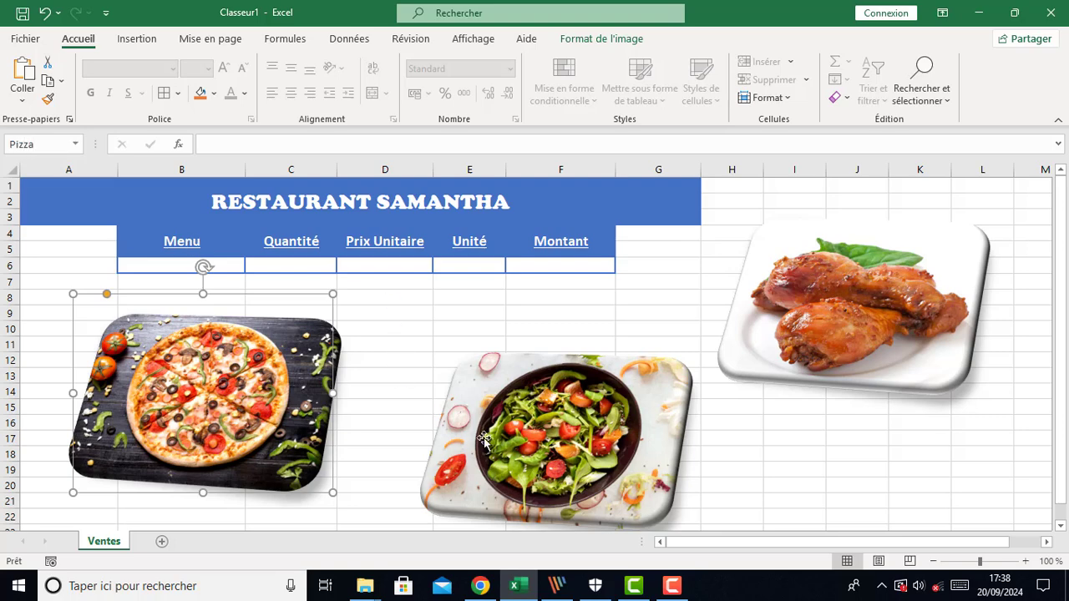
# Rename the salad picture as Salad
pyautogui.click(596, 510)
pyautogui.click(53, 145)
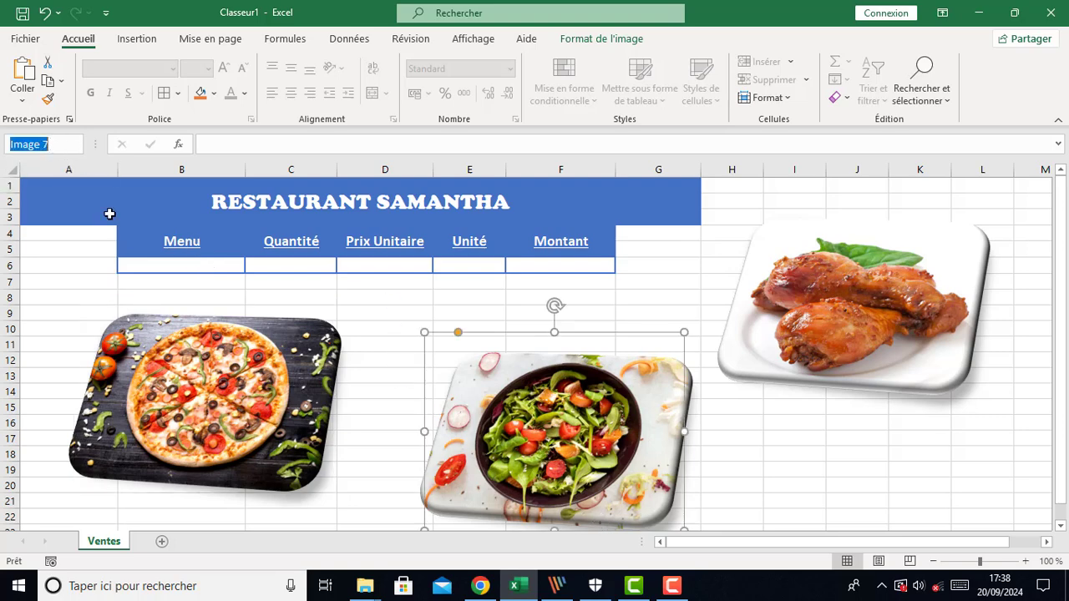
pyautogui.write('Salad')
pyautogui.click(833, 487)
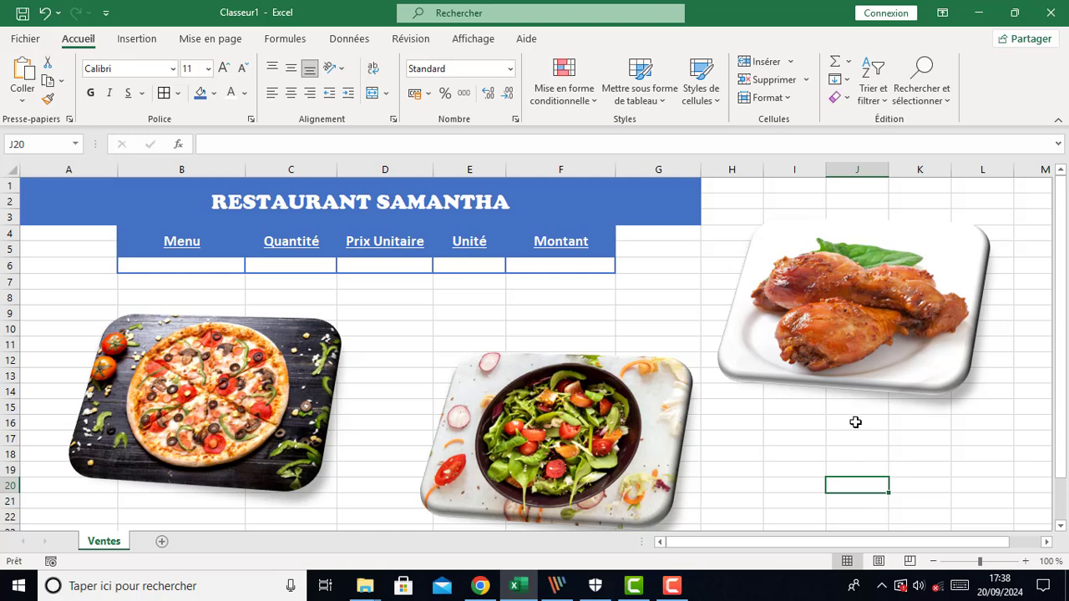
# Nudge the Poulet picture slightly upward and open the Selection pane listing the pictures
pyautogui.moveTo(871, 365); pyautogui.dragTo(883, 354)
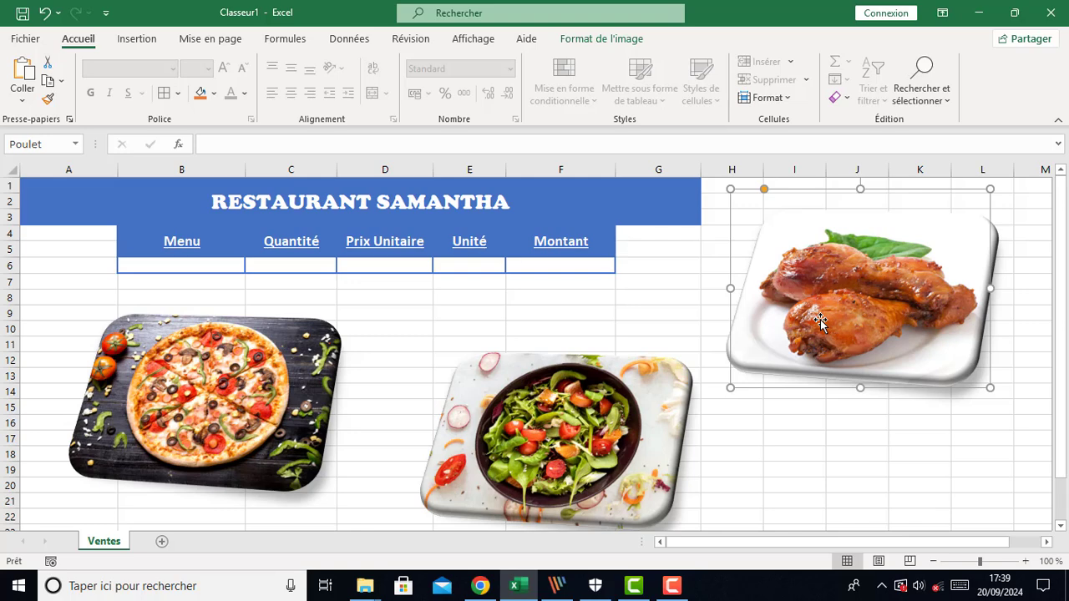
pyautogui.click(575, 40)
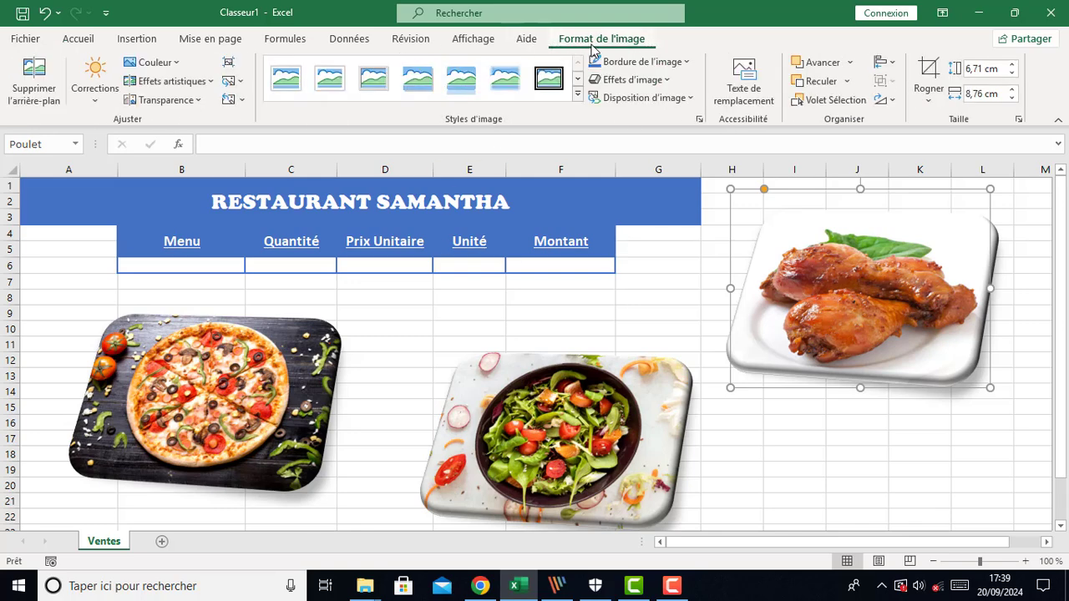
pyautogui.click(823, 101)
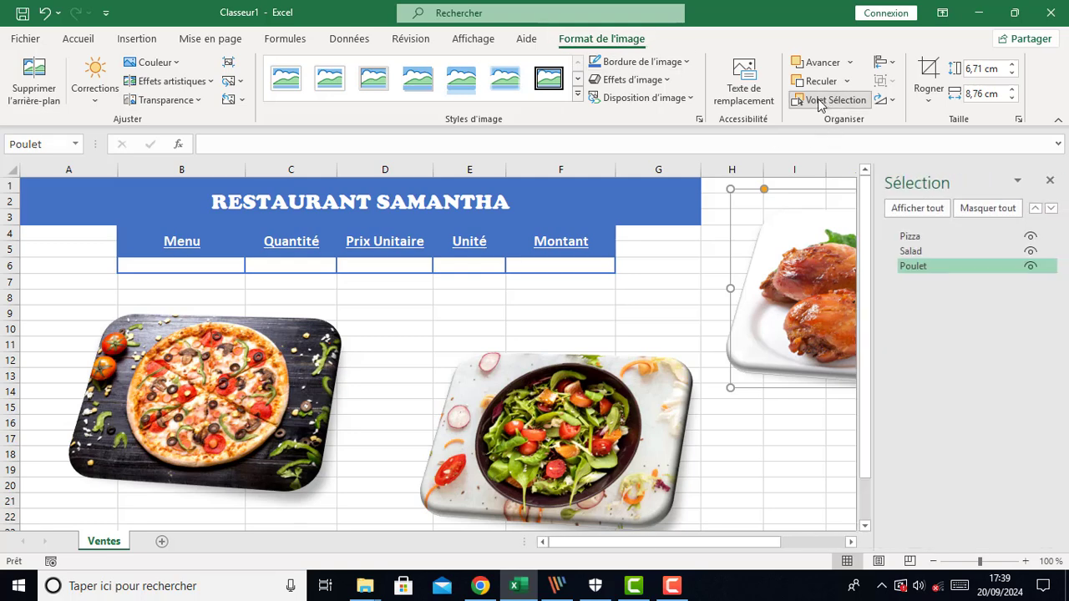
# Hide each picture through the Selection pane, show them all again, and close the pane
pyautogui.click(919, 266)
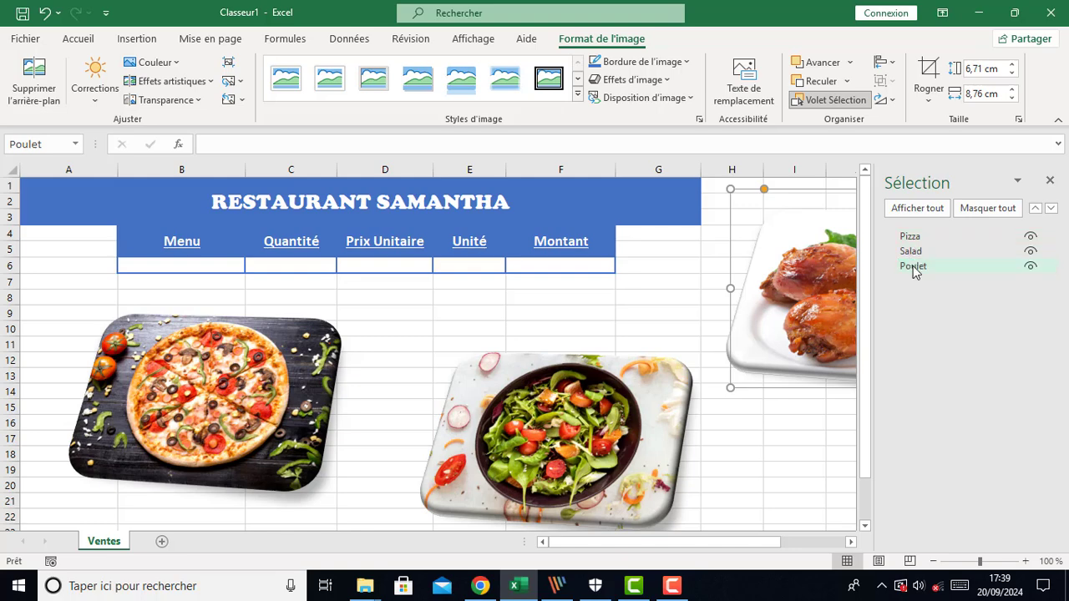
pyautogui.click(912, 253)
pyautogui.click(912, 270)
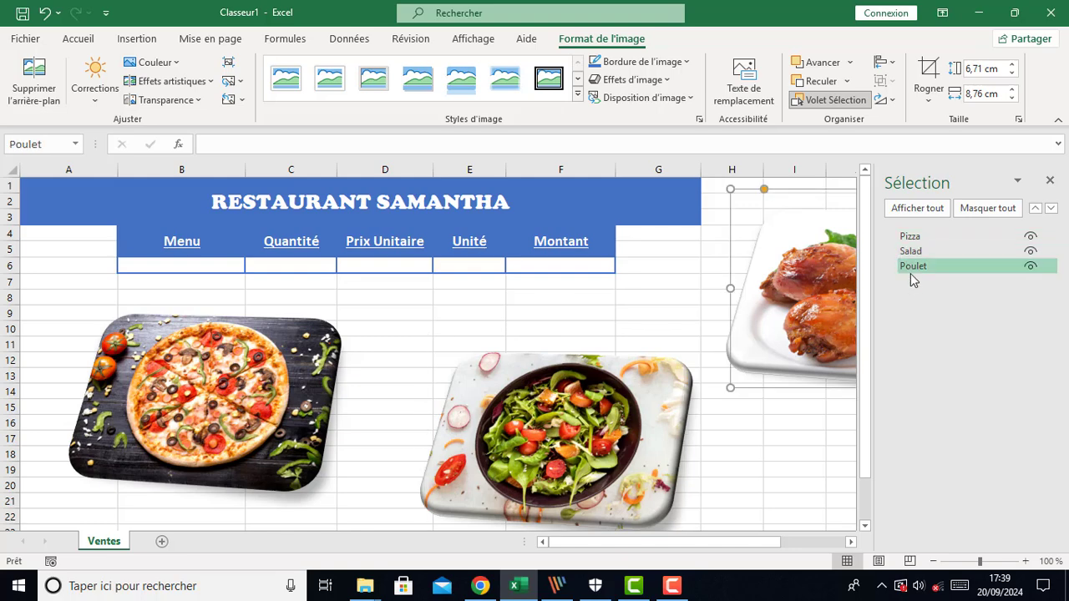
pyautogui.click(1030, 237)
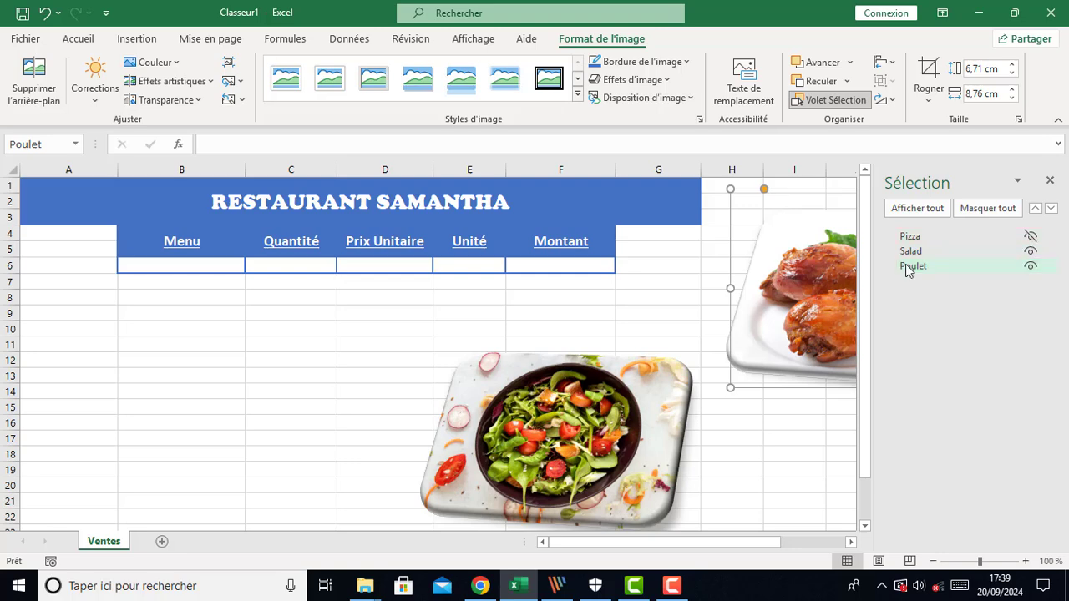
pyautogui.click(1031, 252)
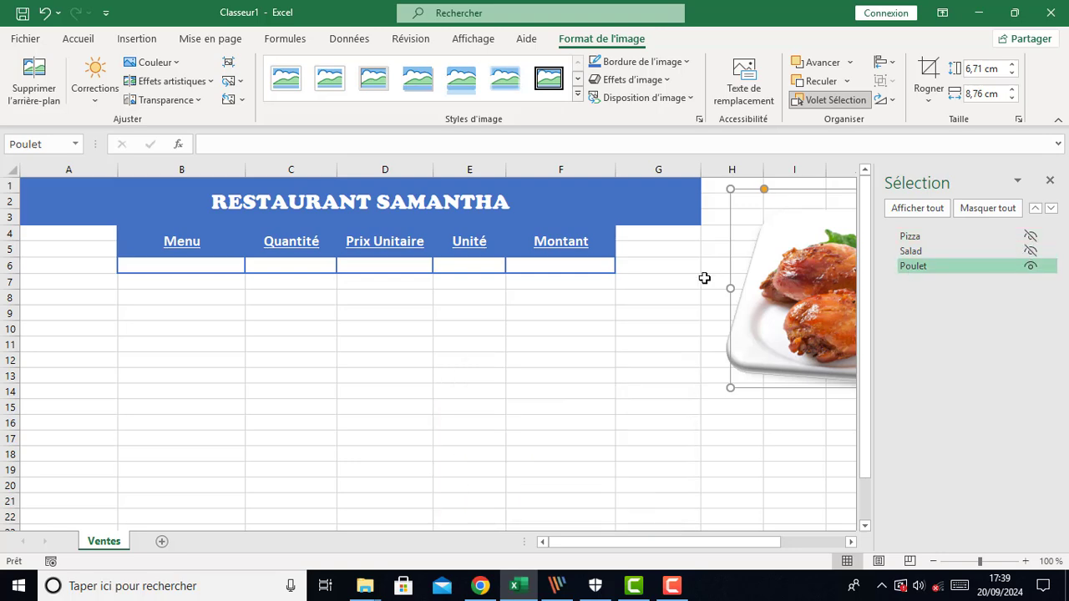
pyautogui.click(1030, 266)
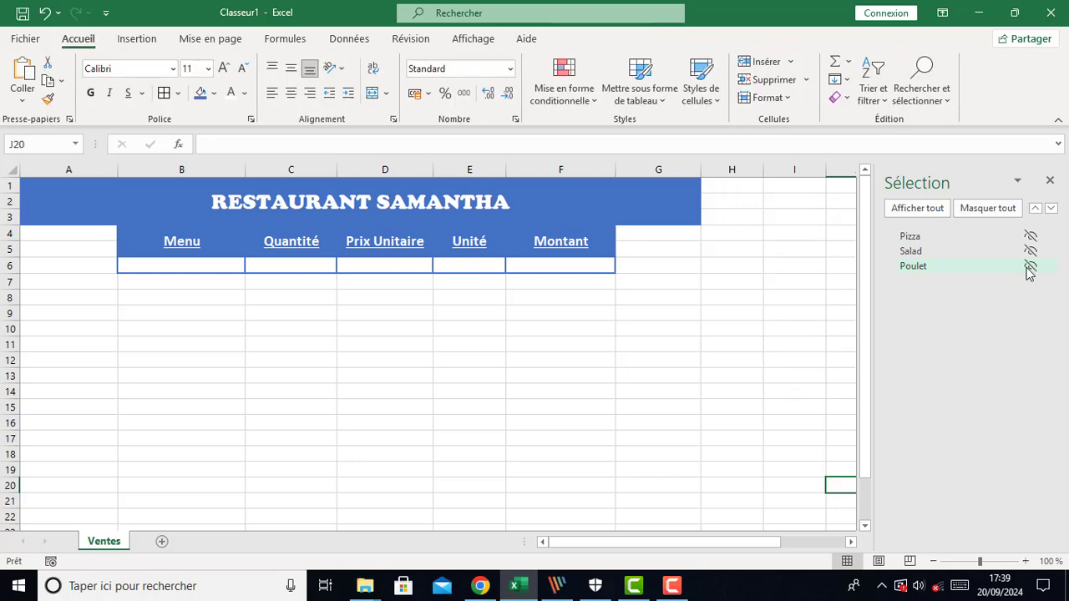
pyautogui.click(1031, 267)
pyautogui.click(1031, 251)
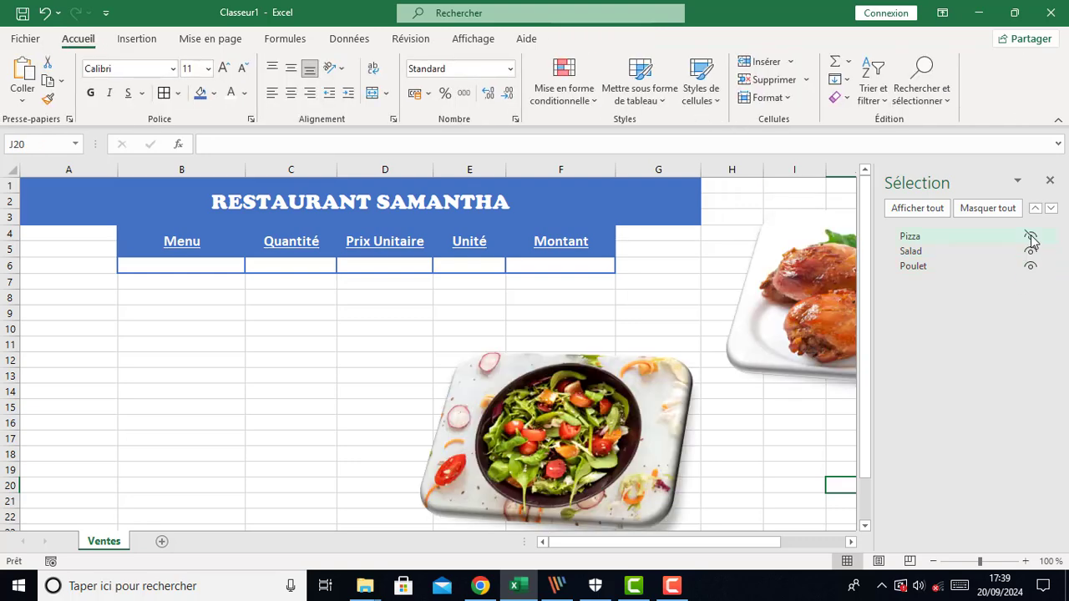
pyautogui.click(1031, 236)
pyautogui.click(1050, 181)
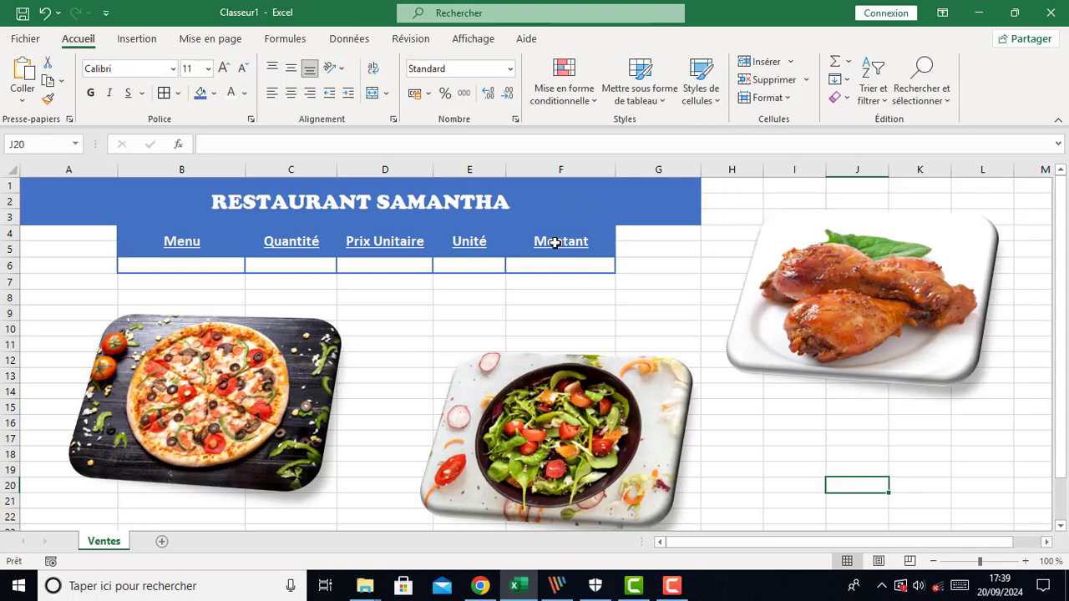
# Select all three food pictures together and align them to the right
pyautogui.click(835, 303)
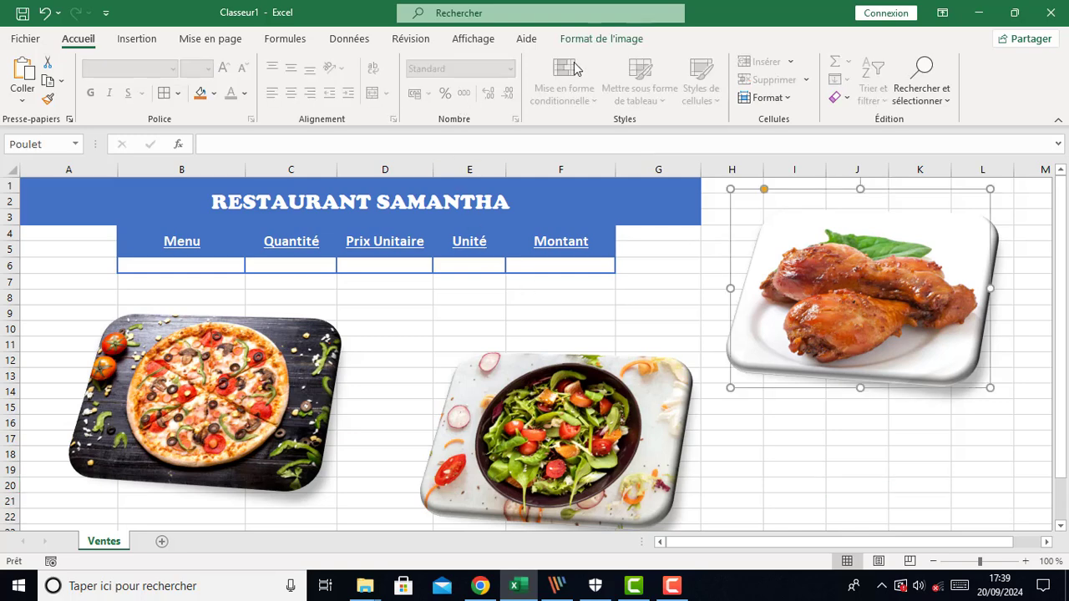
pyautogui.click(600, 38)
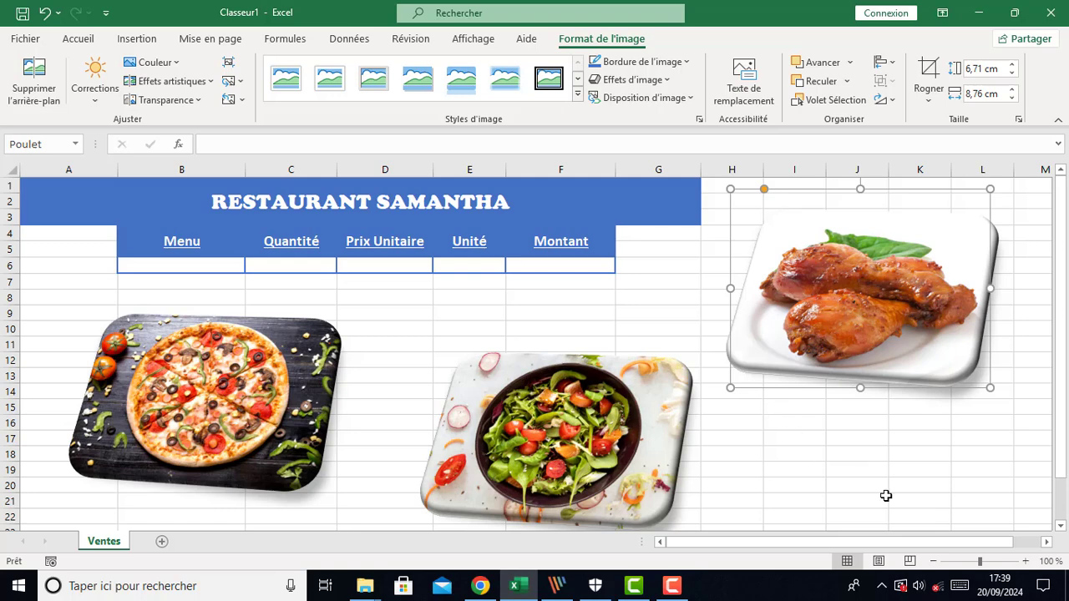
pyautogui.click(836, 473)
pyautogui.click(244, 401)
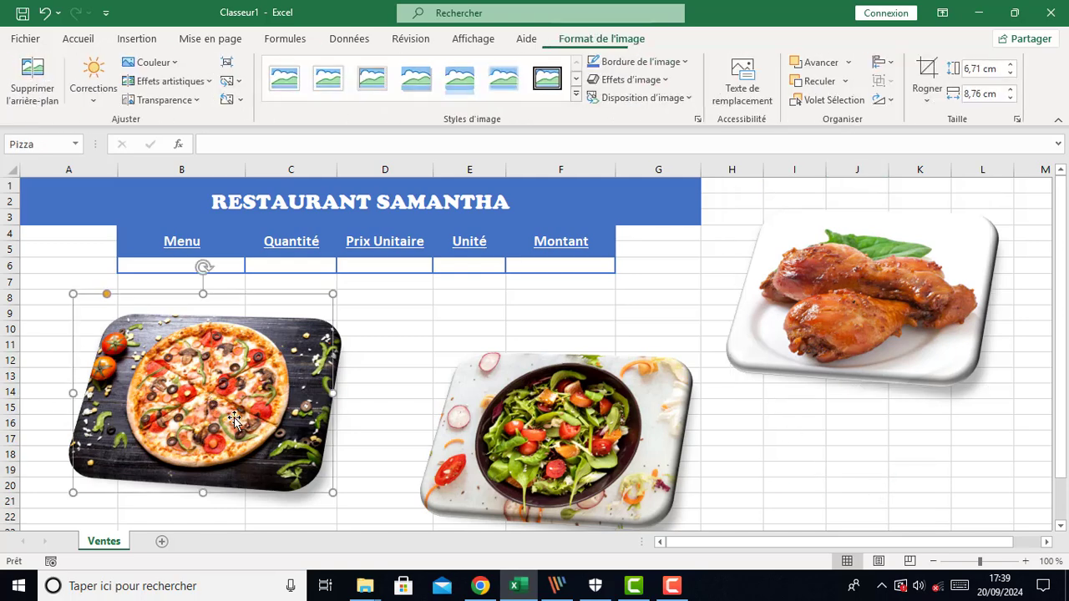
pyautogui.click(890, 289)
pyautogui.keyDown('ctrl'); pyautogui.click(86, 399); pyautogui.keyUp('ctrl')
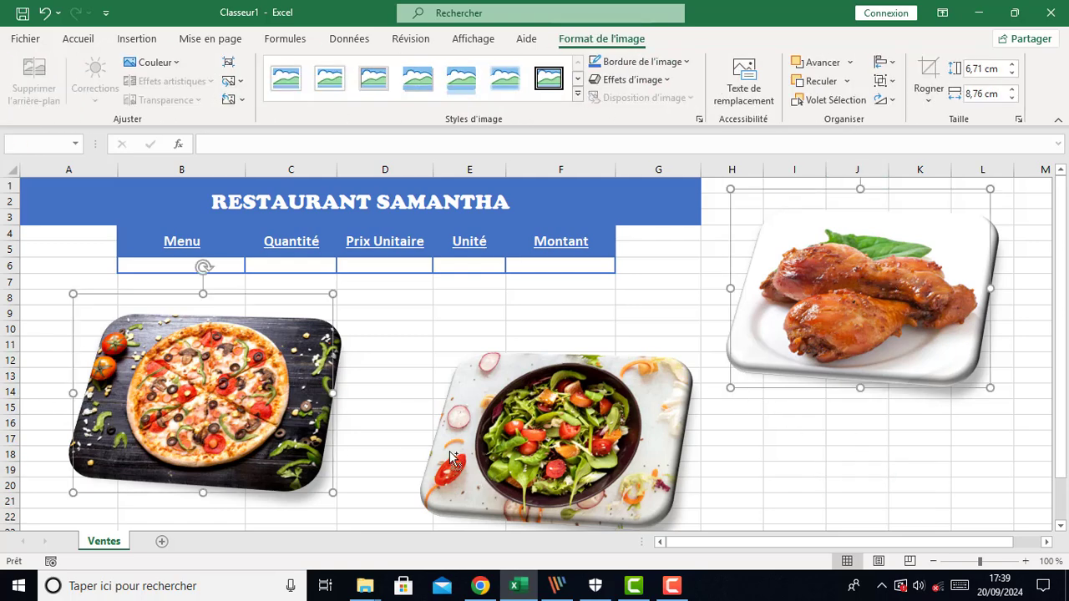
pyautogui.keyDown('ctrl'); pyautogui.click(499, 456); pyautogui.keyUp('ctrl')
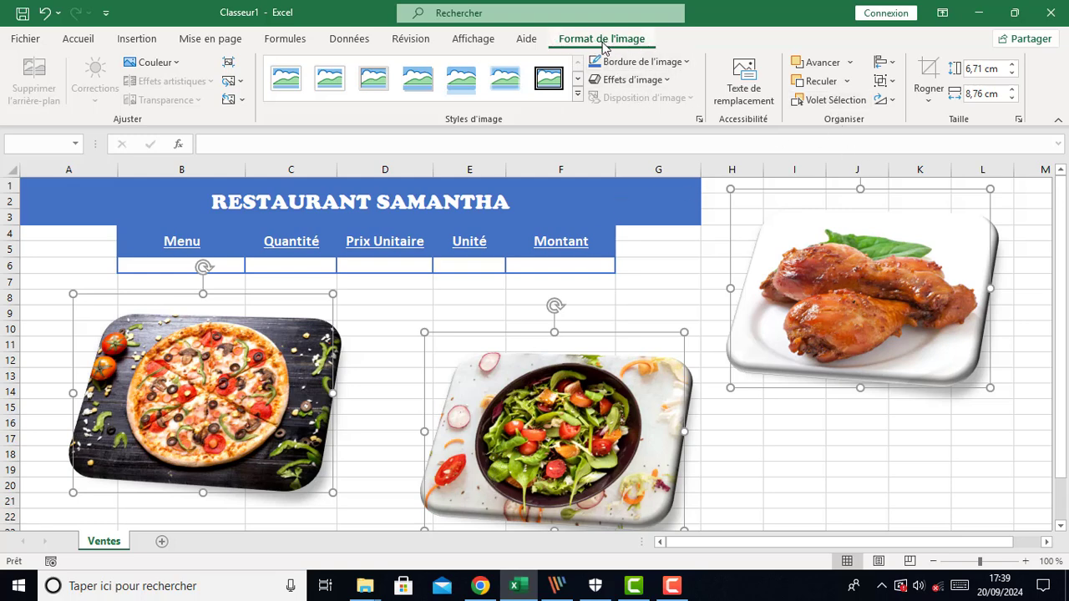
pyautogui.click(893, 67)
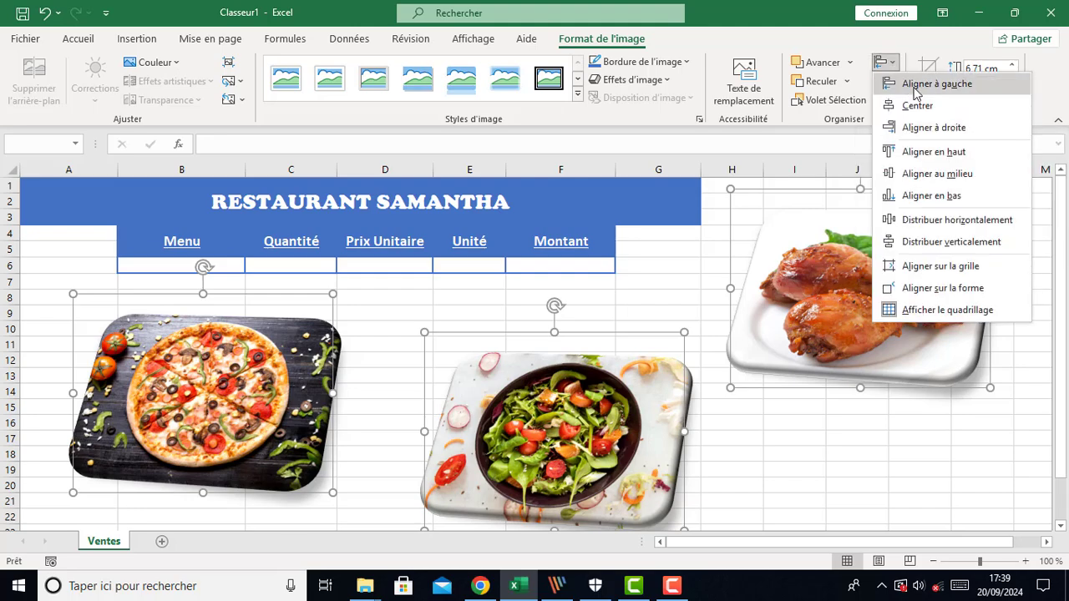
pyautogui.click(919, 127)
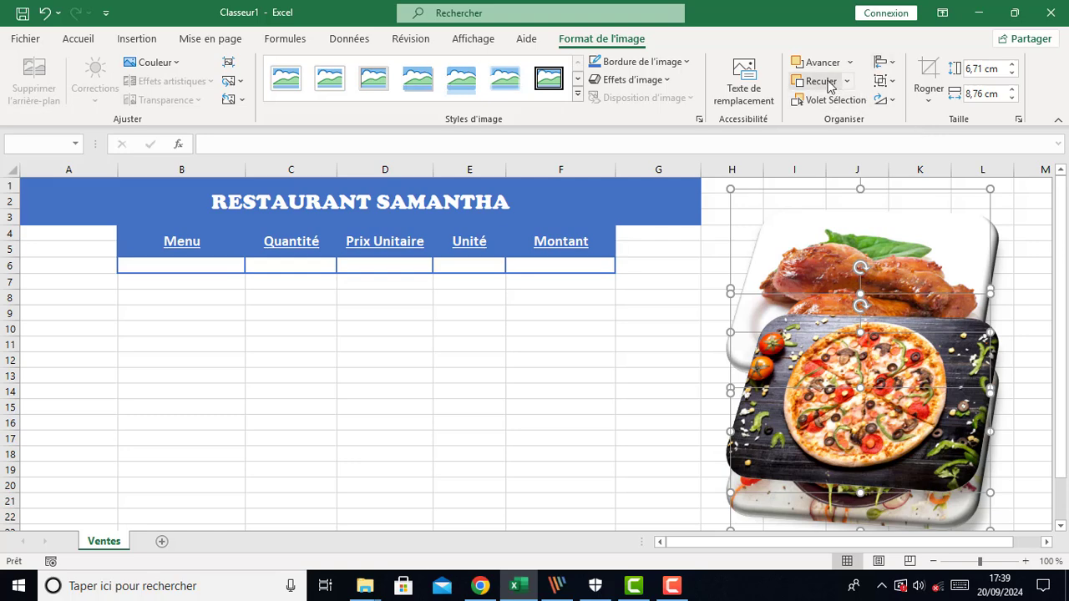
# Align the three stacked pictures to the top
pyautogui.click(885, 63)
pyautogui.click(927, 152)
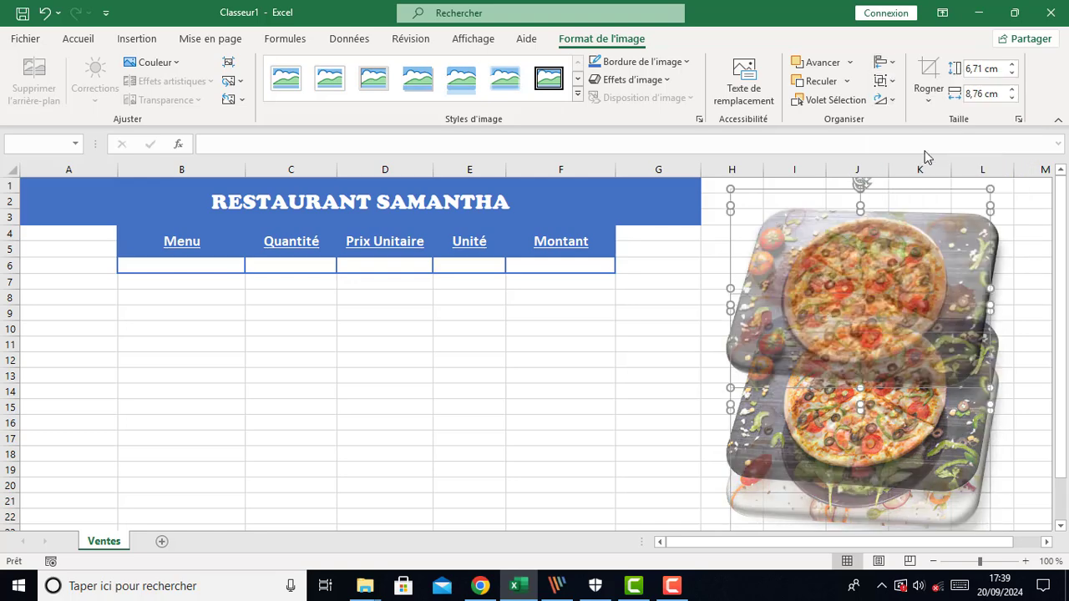
pyautogui.click(650, 359)
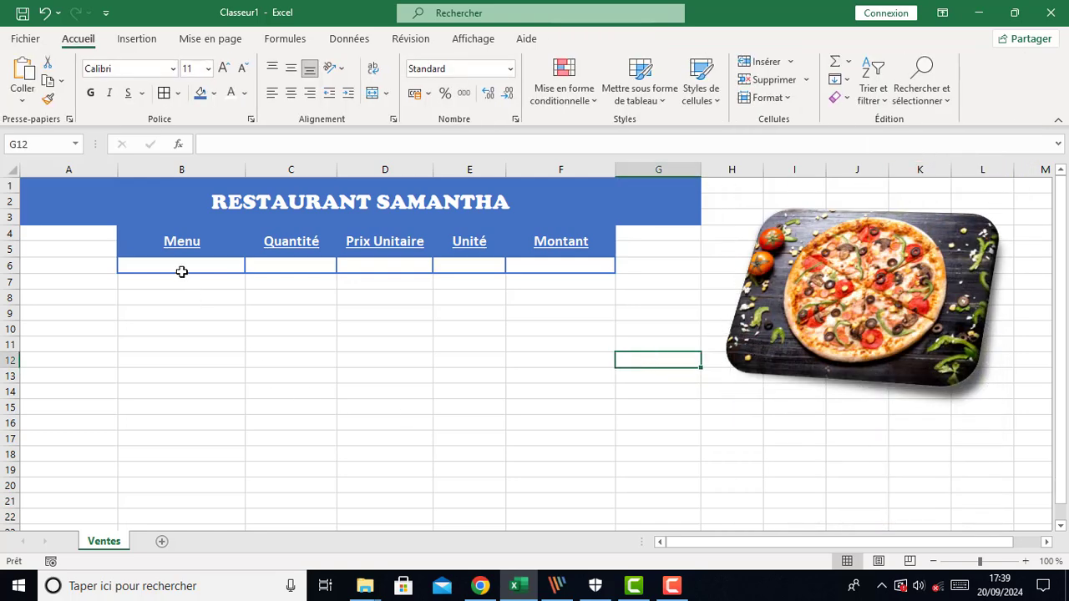
# Name the Menu entry cell B6 as menu and give the Quantité entry cell C6 a name
pyautogui.click(182, 271)
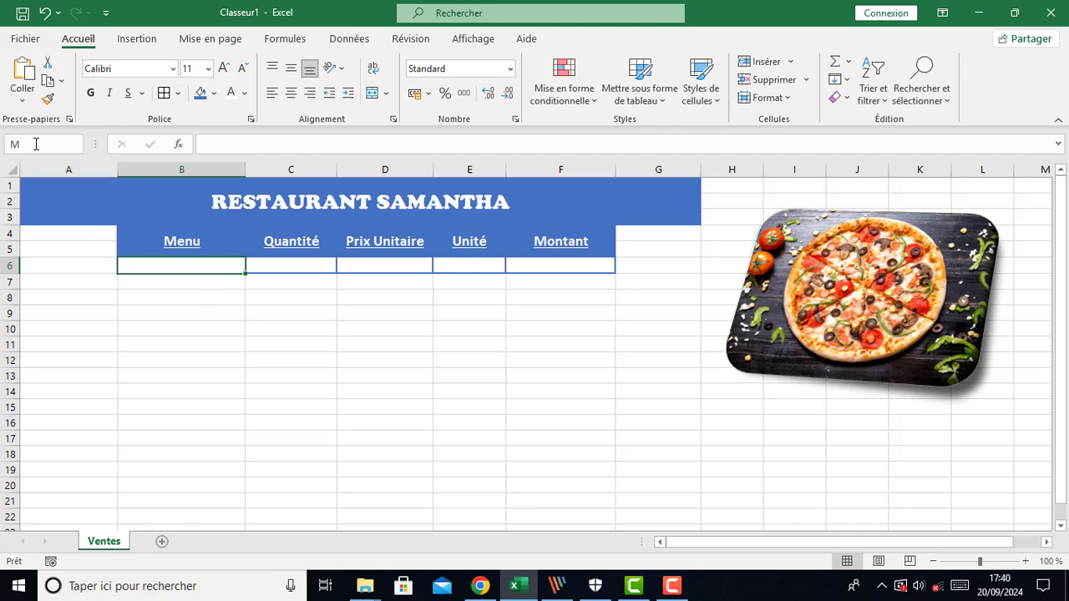
pyautogui.press('BackSpace')
pyautogui.press('Return')
pyautogui.click(284, 265)
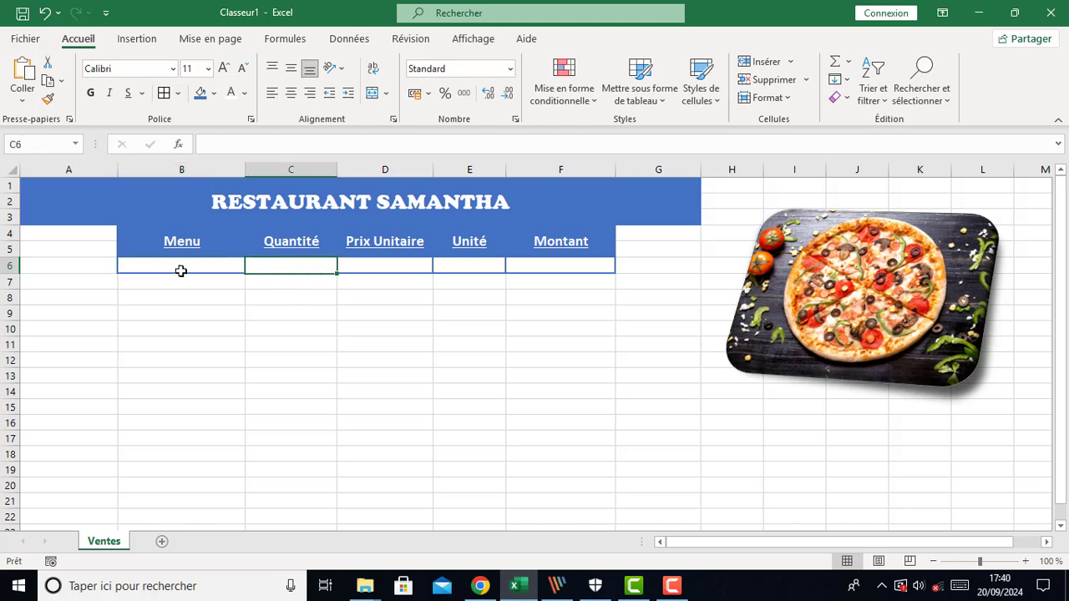
pyautogui.click(46, 147)
pyautogui.press('Return')
# Name the Prix Unitaire entry cell D6 as prix and give the Unité entry cell E6 a name
pyautogui.click(366, 269)
pyautogui.click(41, 143)
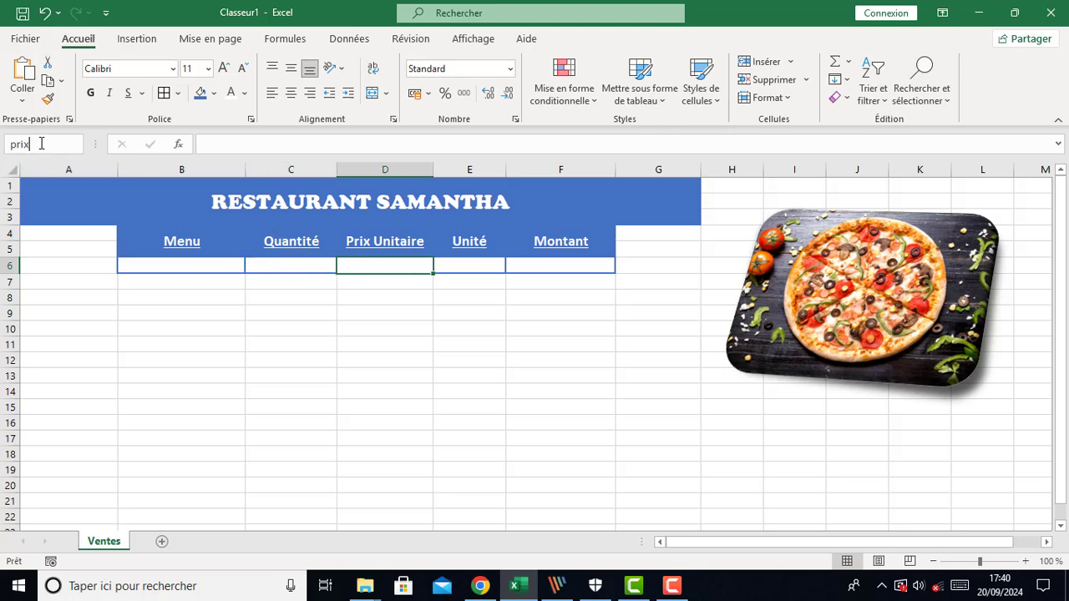
pyautogui.press('Return')
pyautogui.click(454, 264)
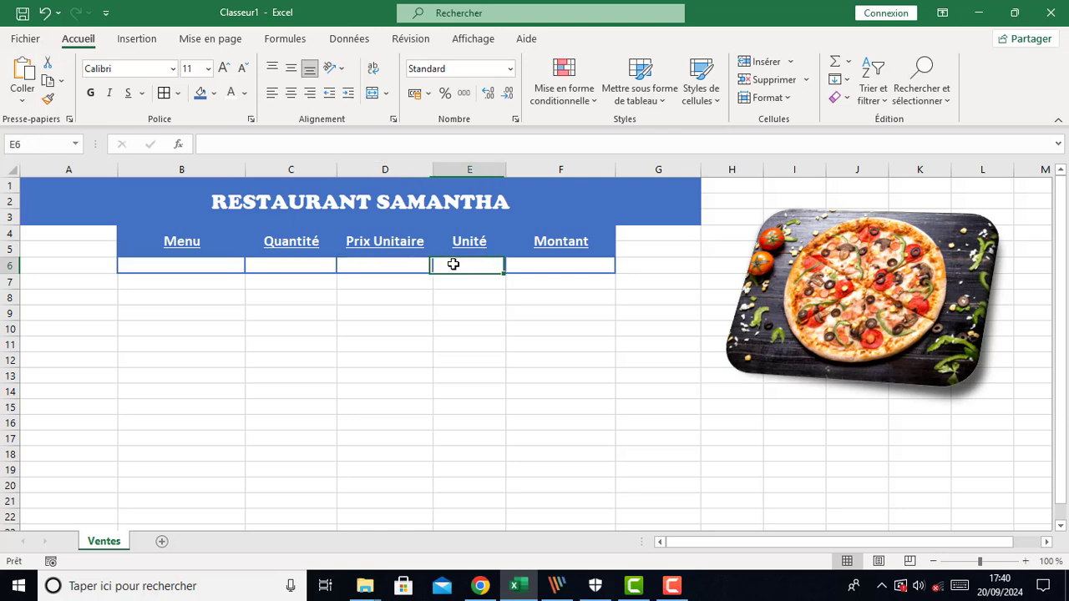
pyautogui.click(38, 149)
pyautogui.press('Return')
# Name the Montant entry cell F6 as montant
pyautogui.click(591, 263)
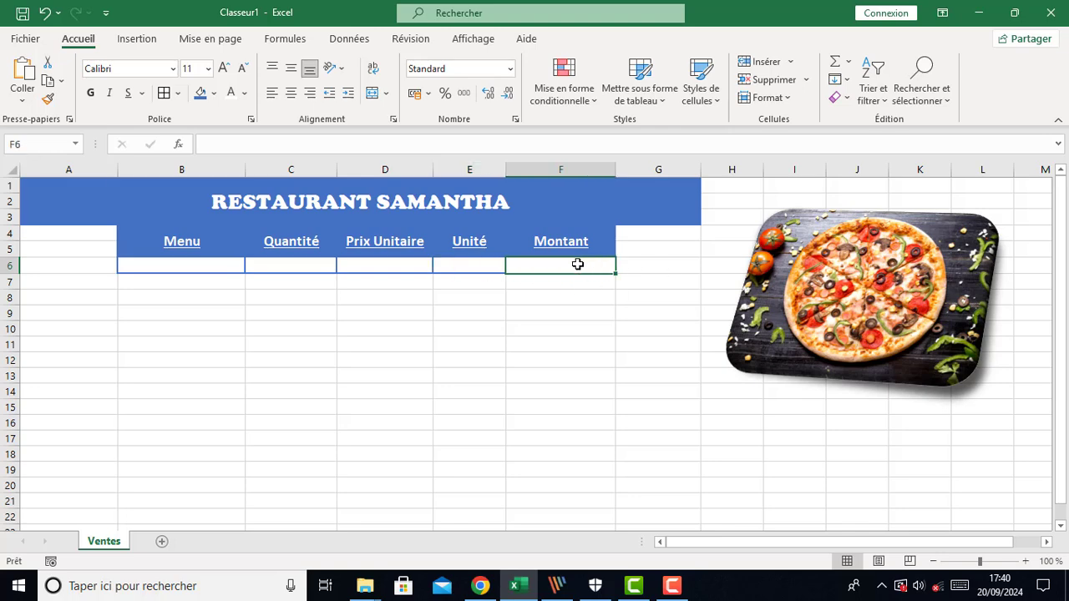
pyautogui.click(38, 147)
pyautogui.write('montant')
pyautogui.press('Return')
# Add a data validation drop-down list to cell B6 with the source Poulet;Salad;Pizza
pyautogui.click(408, 363)
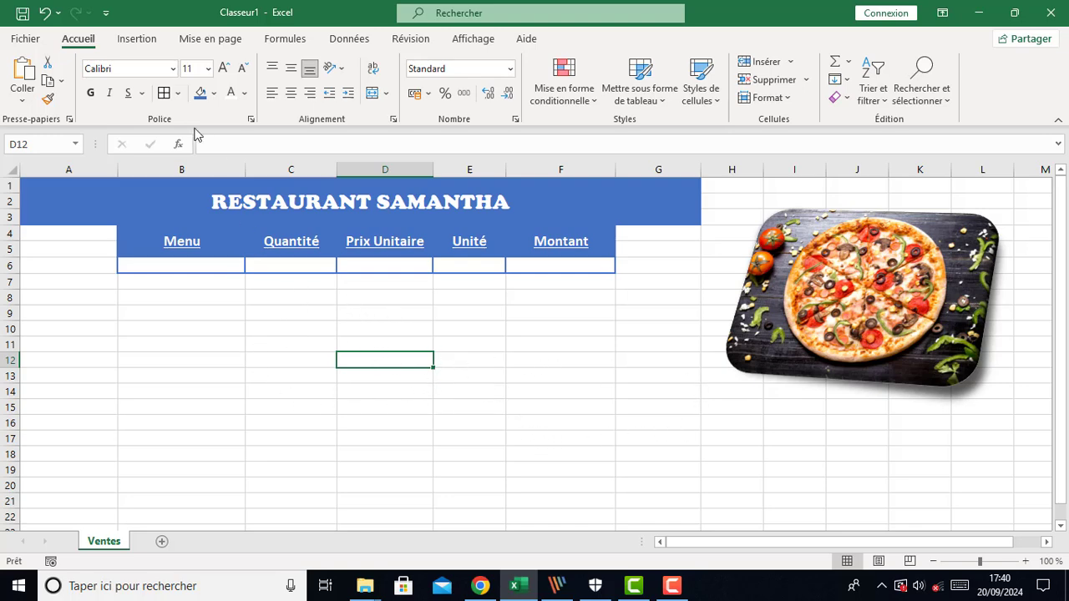
pyautogui.click(171, 267)
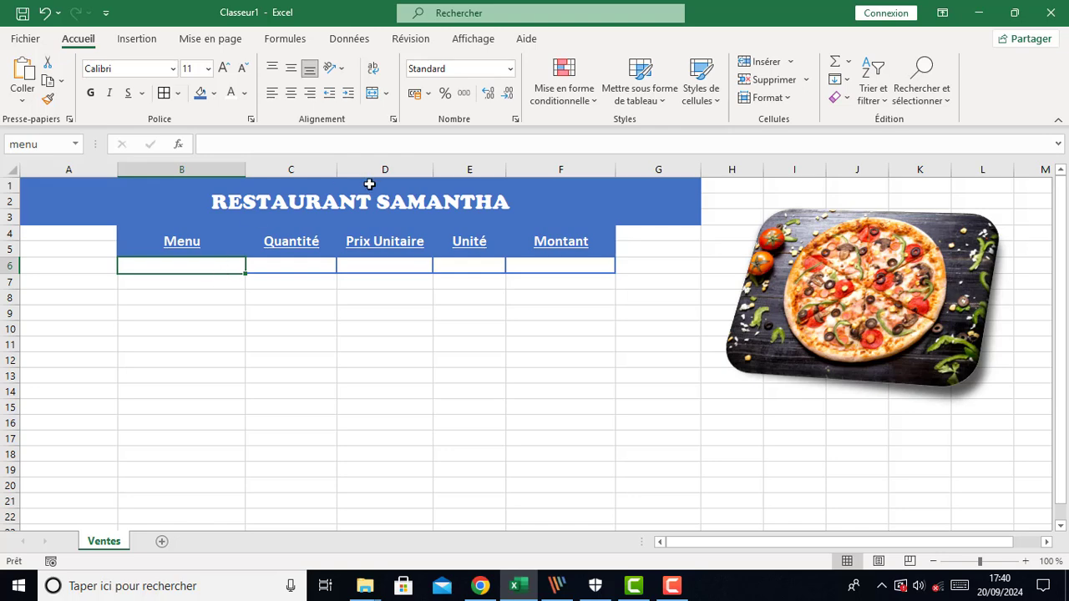
pyautogui.click(351, 39)
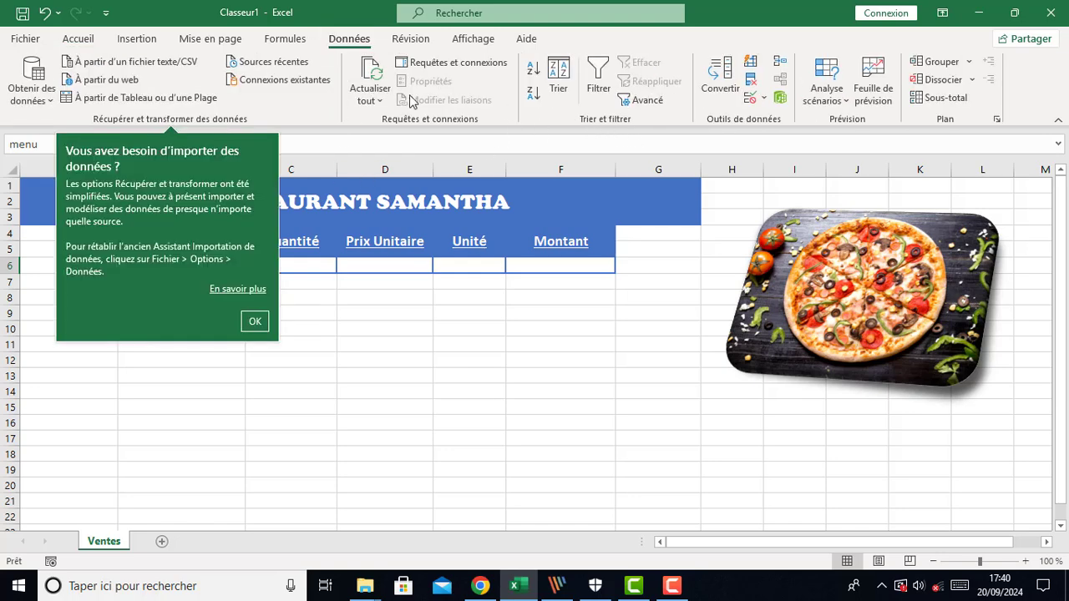
pyautogui.click(761, 97)
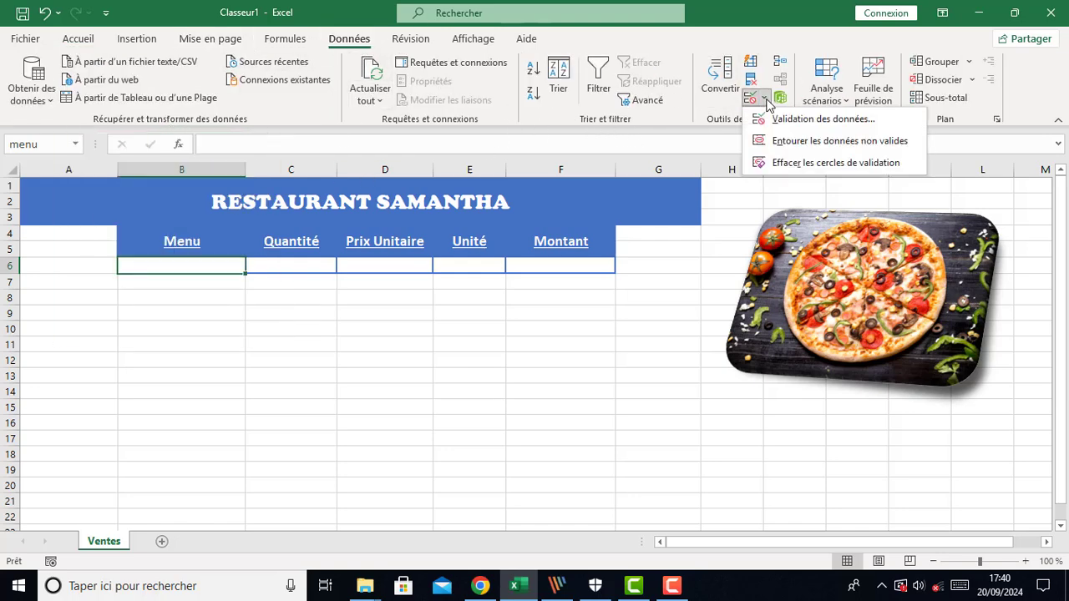
pyautogui.click(777, 120)
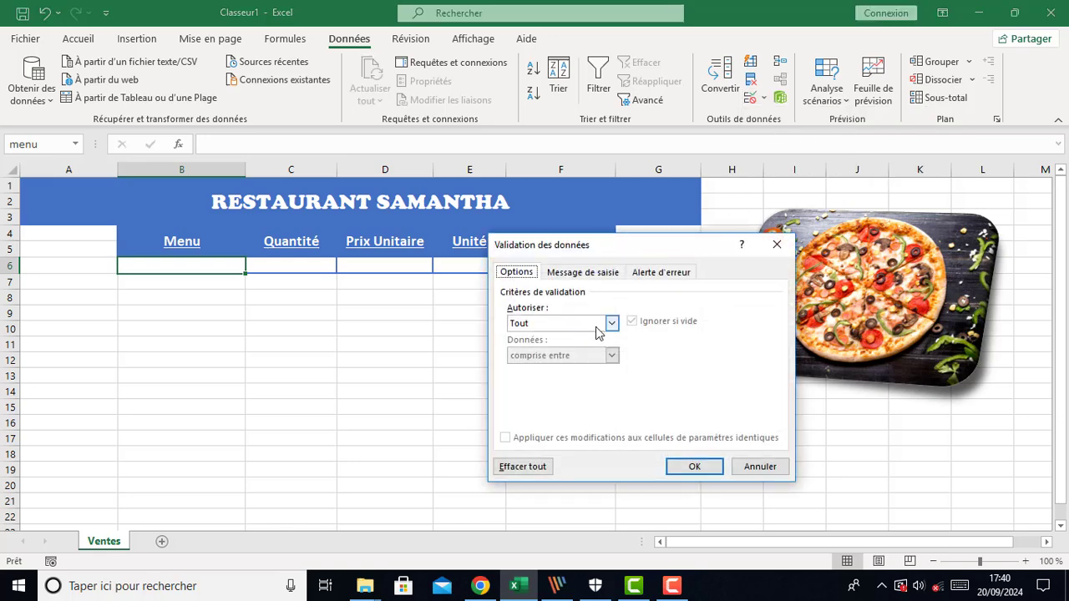
pyautogui.click(613, 324)
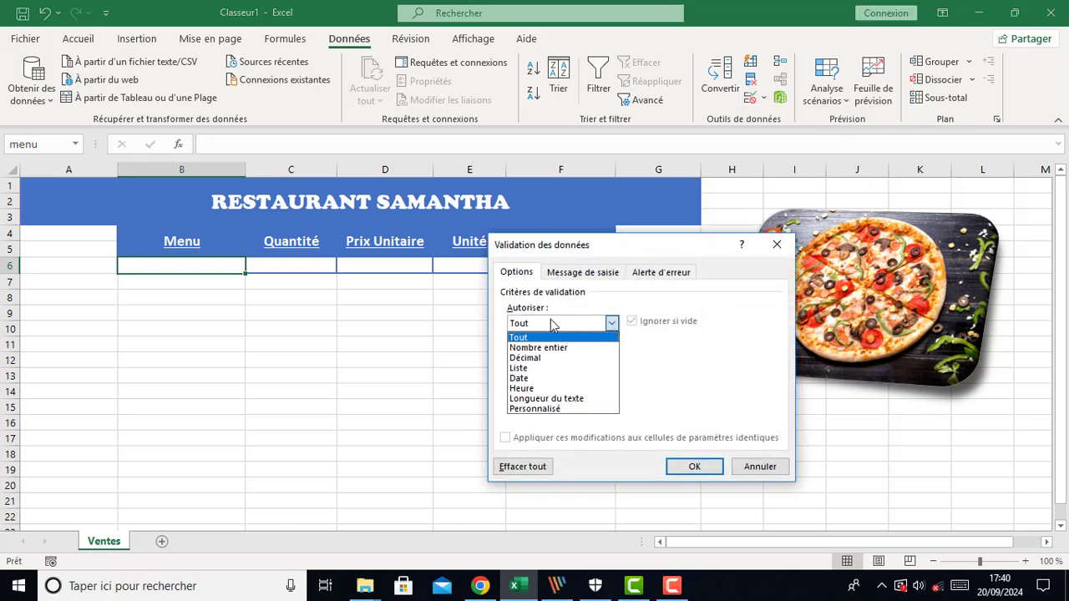
pyautogui.click(534, 368)
pyautogui.click(544, 387)
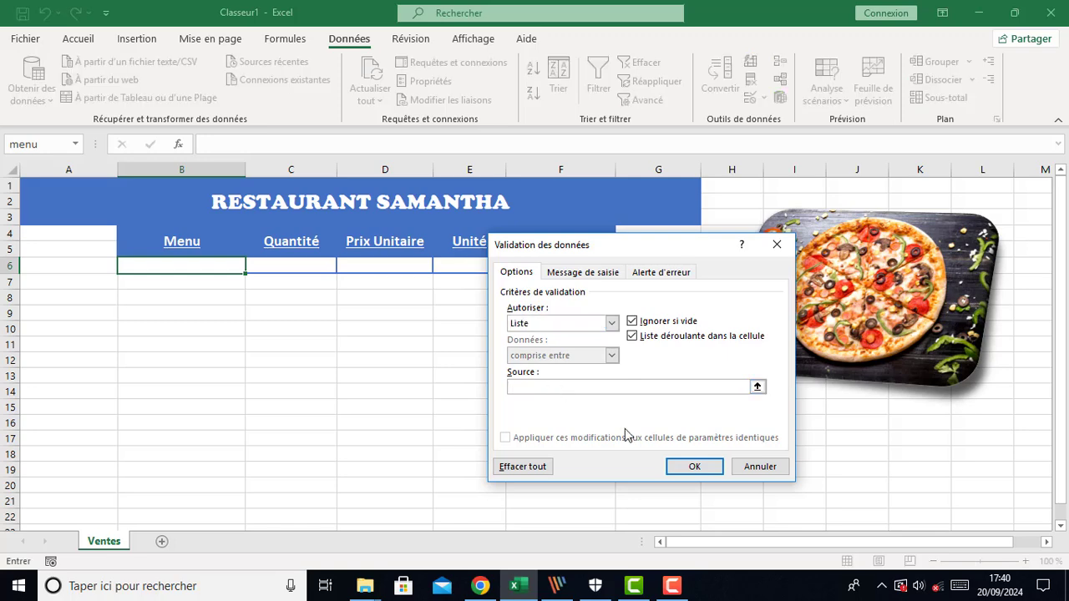
pyautogui.write('Poulet;Salad;Pizza')
pyautogui.click(711, 465)
# Pick Salad and then Pizza from the drop-down list in cell B6
pyautogui.click(195, 317)
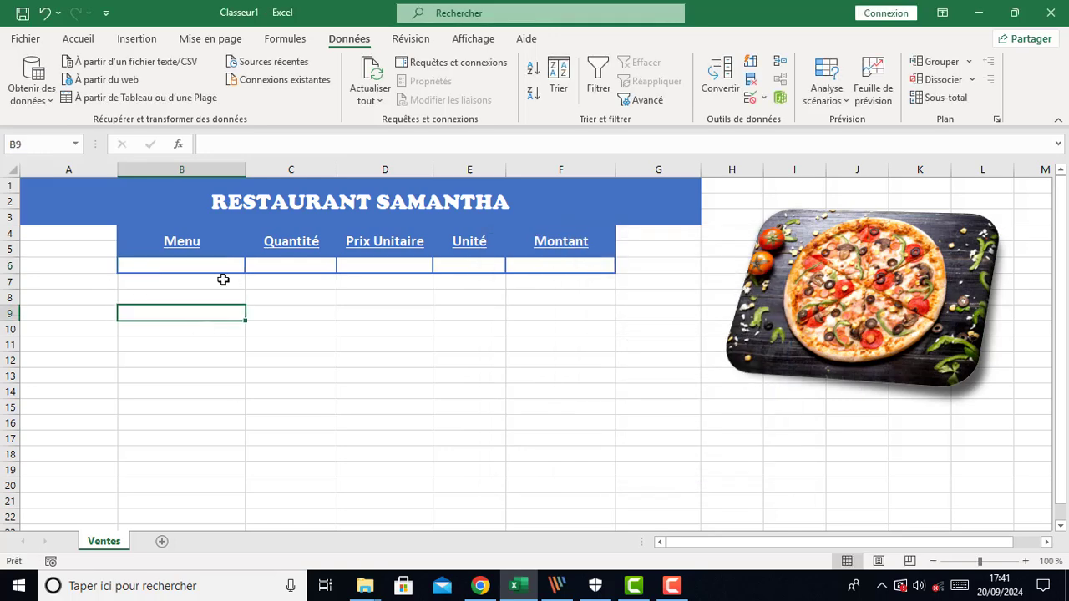
pyautogui.click(237, 269)
pyautogui.click(252, 266)
pyautogui.click(188, 290)
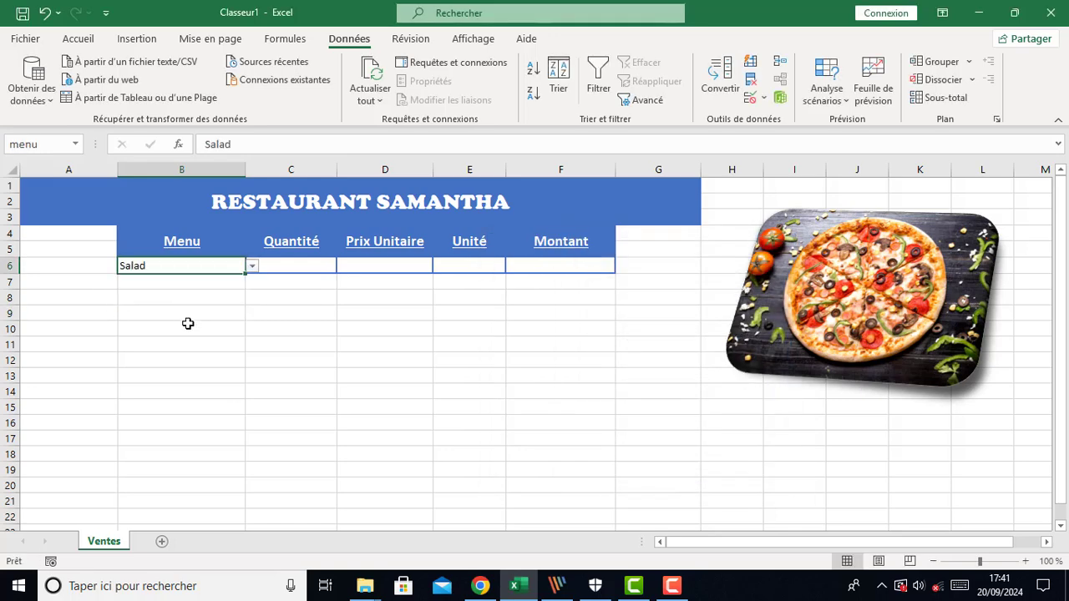
pyautogui.click(251, 266)
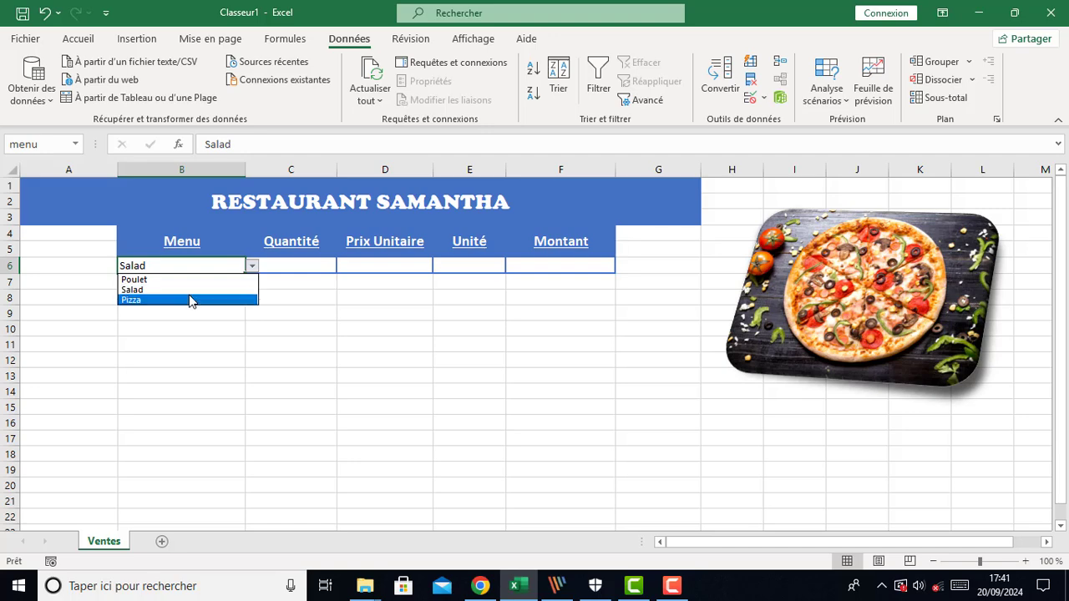
pyautogui.click(190, 299)
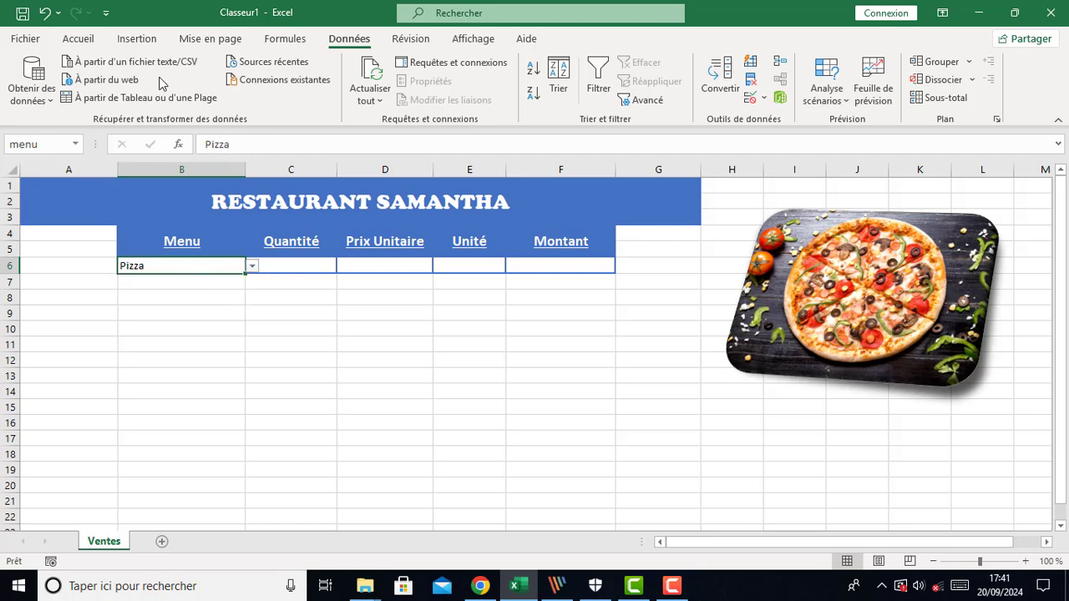
# Center the text of the menu cell B6
pyautogui.click(78, 38)
pyautogui.click(291, 93)
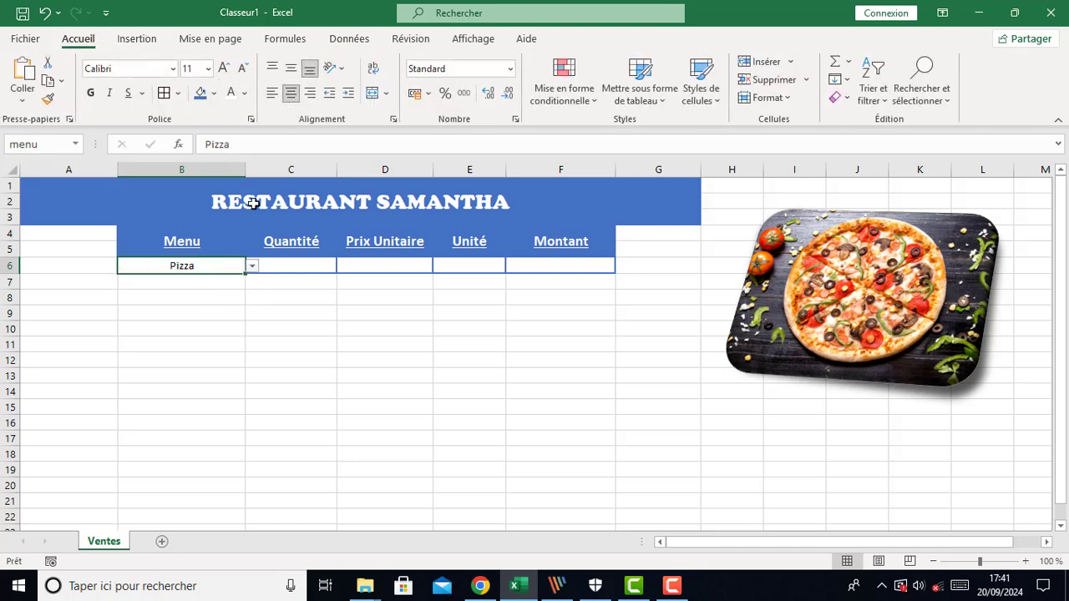
pyautogui.click(236, 309)
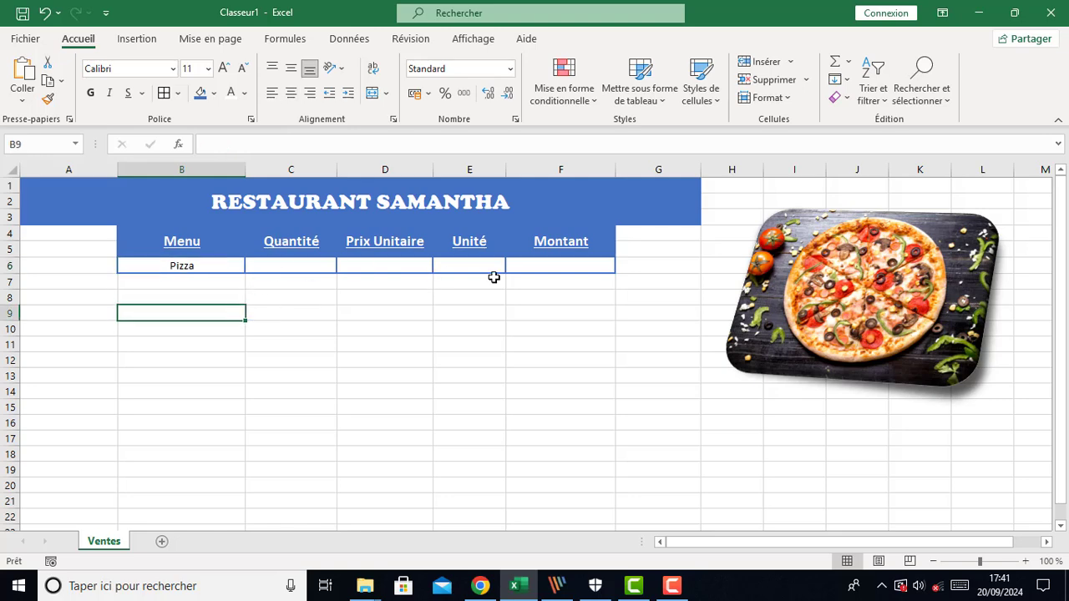
# Enter the formula =PRODUIT(quantité;prix) in the Montant cell F6 using the named cells
pyautogui.click(529, 268)
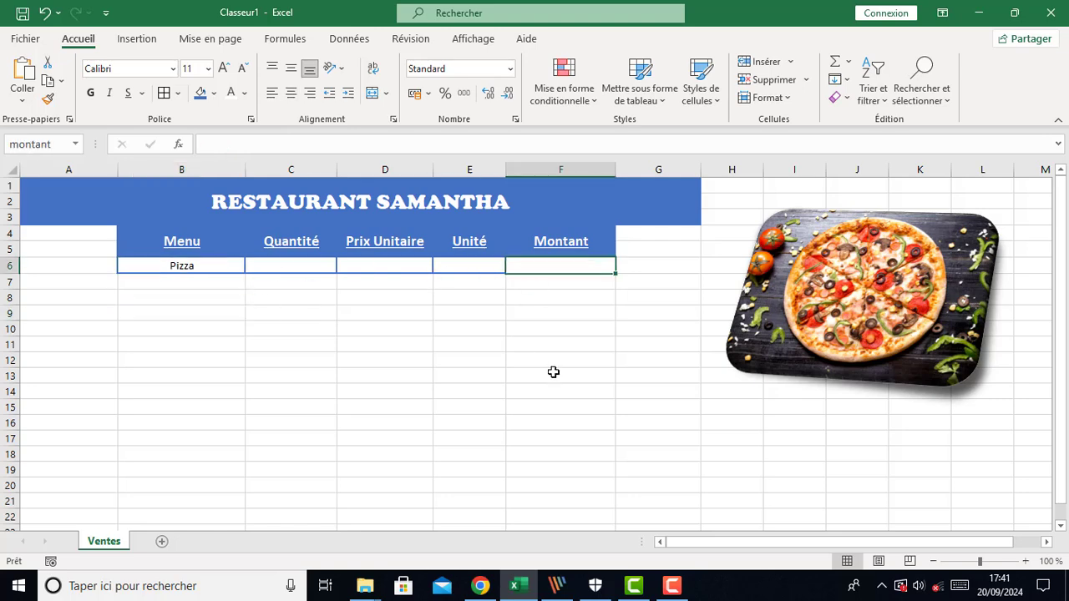
pyautogui.write('=pro')
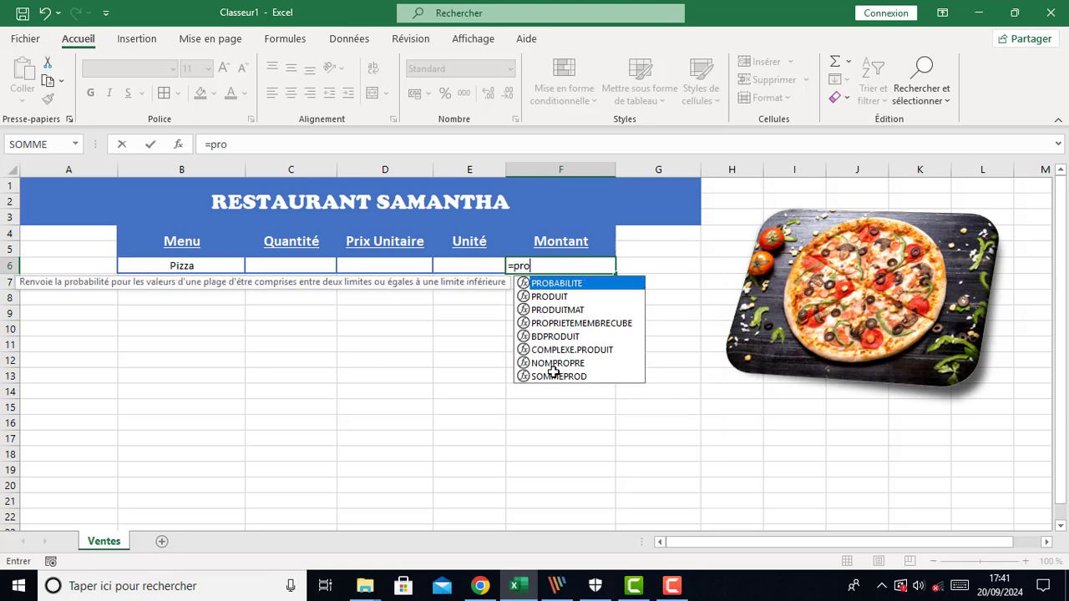
pyautogui.press('Down')
pyautogui.press('Tab')
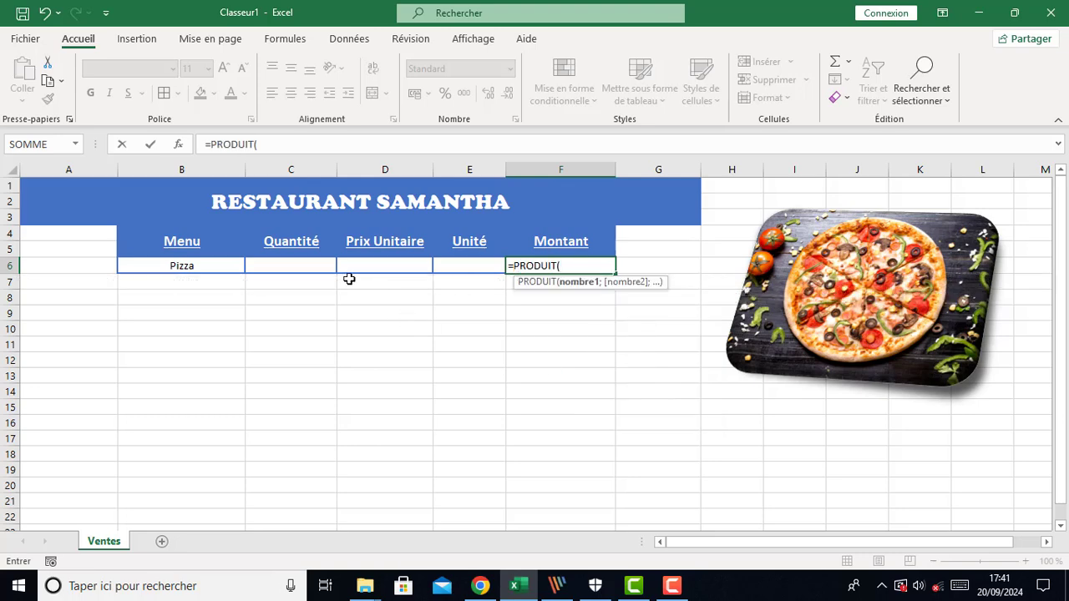
pyautogui.click(302, 267)
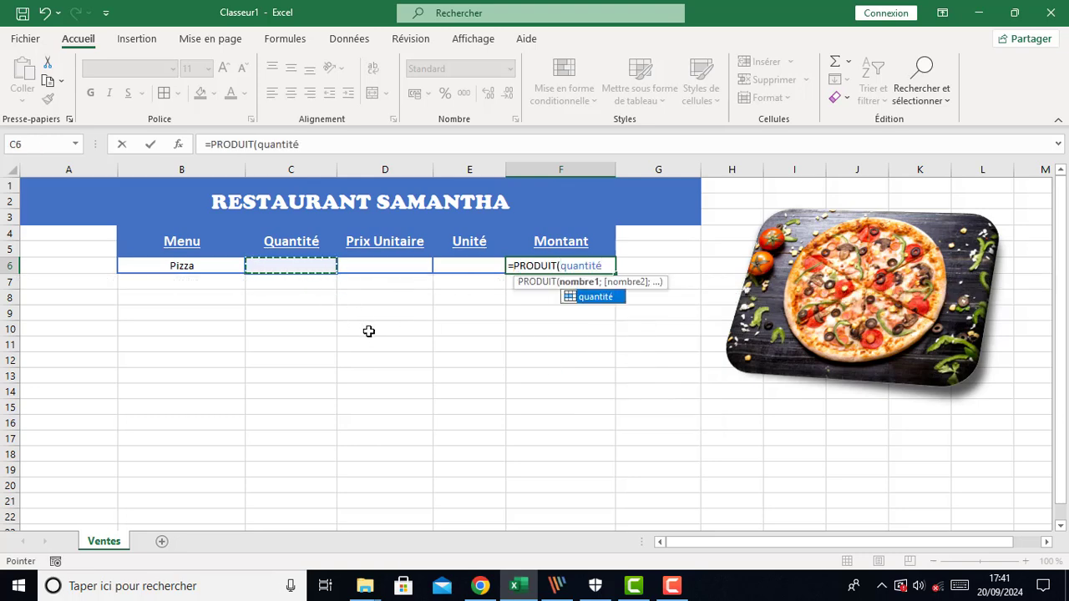
pyautogui.write(';')
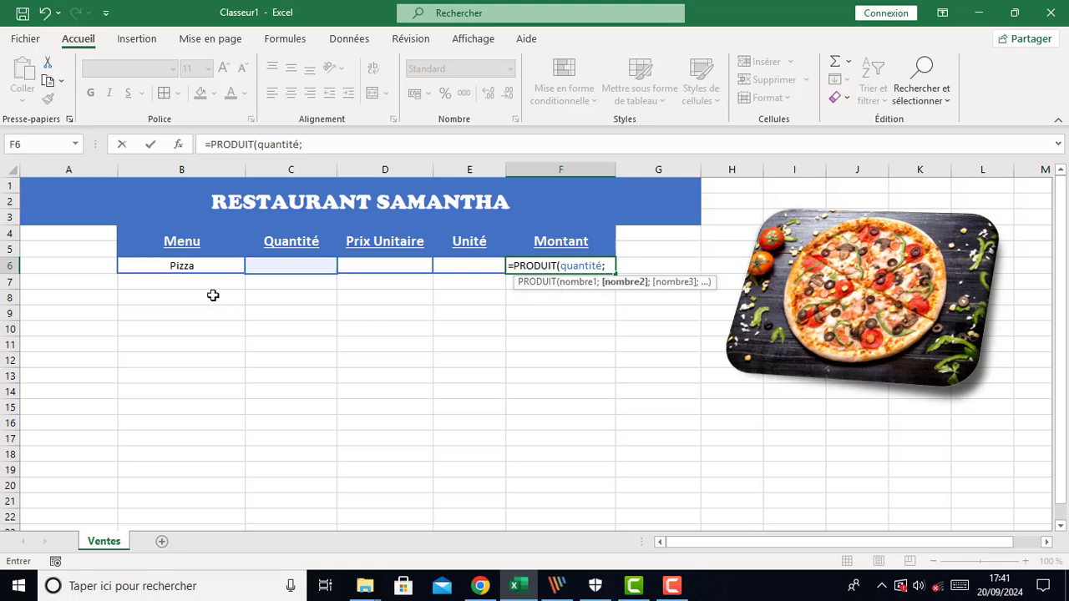
pyautogui.click(368, 267)
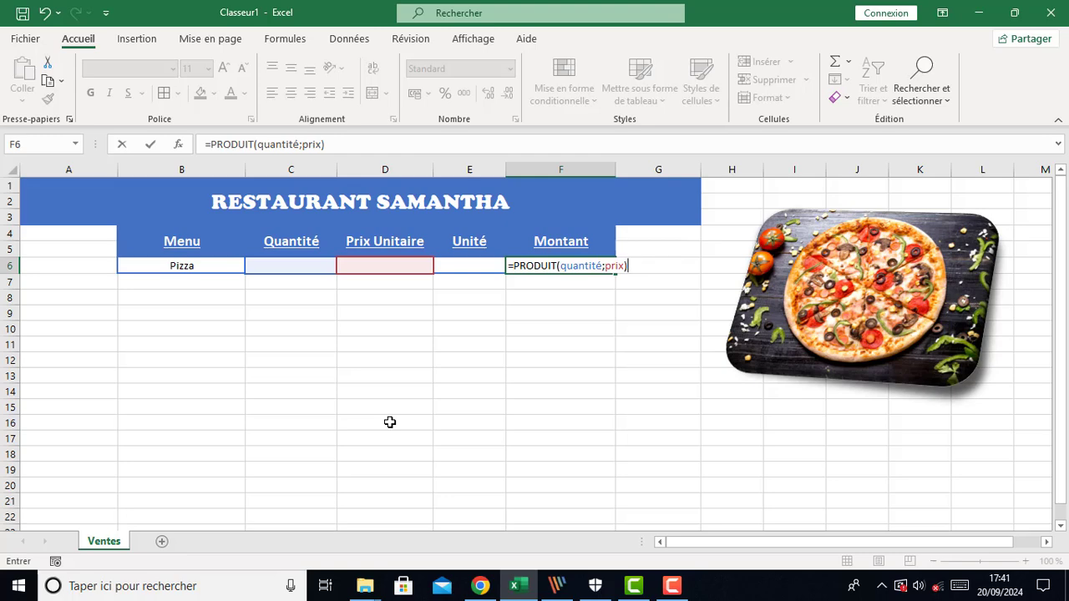
pyautogui.press('Return')
# Center the result in the Montant cell F6
pyautogui.click(553, 264)
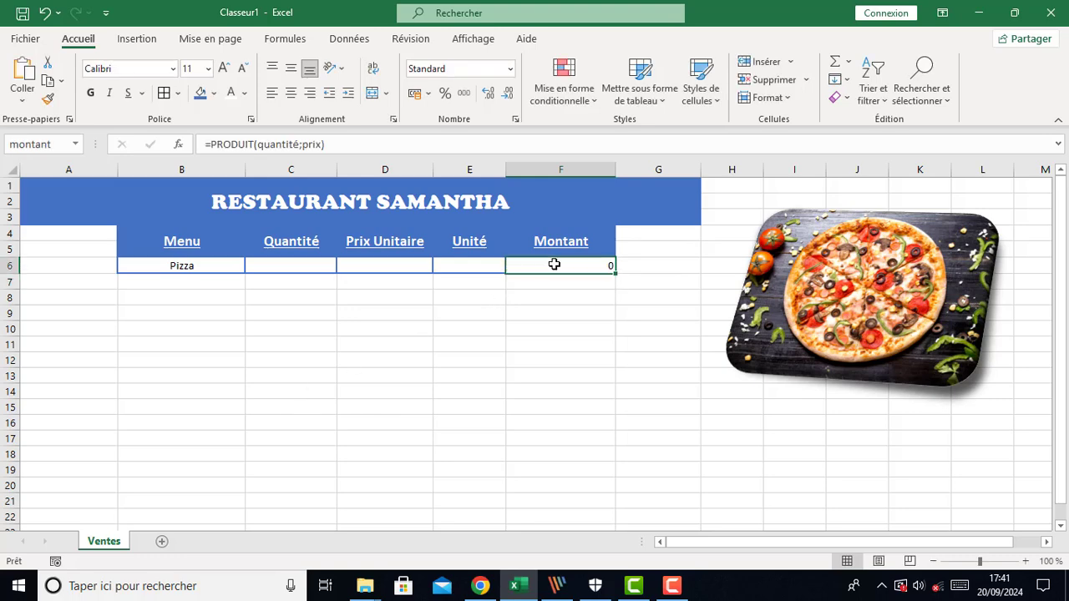
pyautogui.click(291, 93)
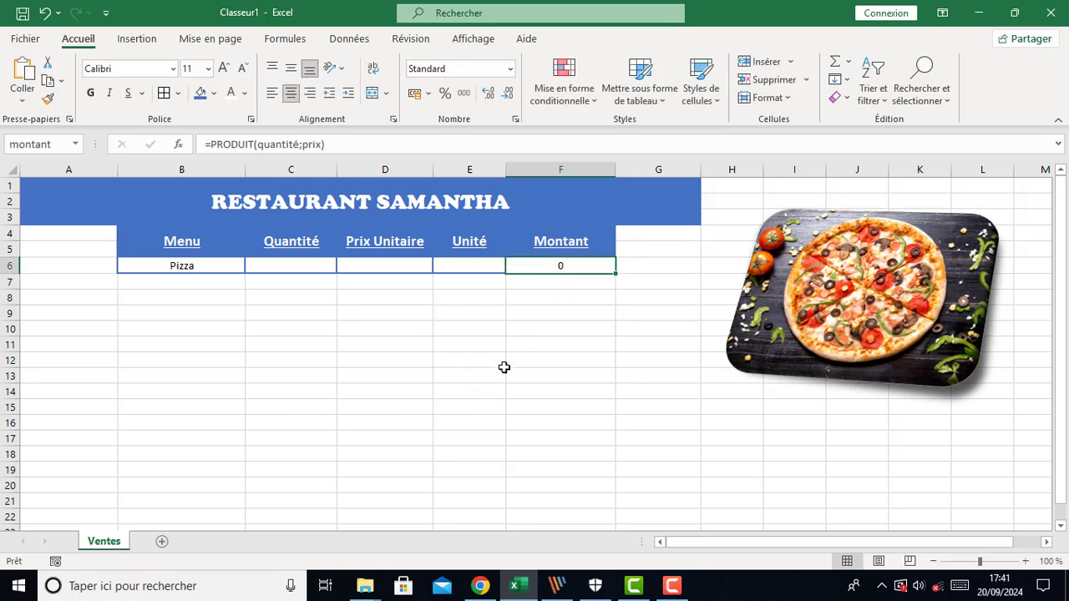
pyautogui.click(580, 359)
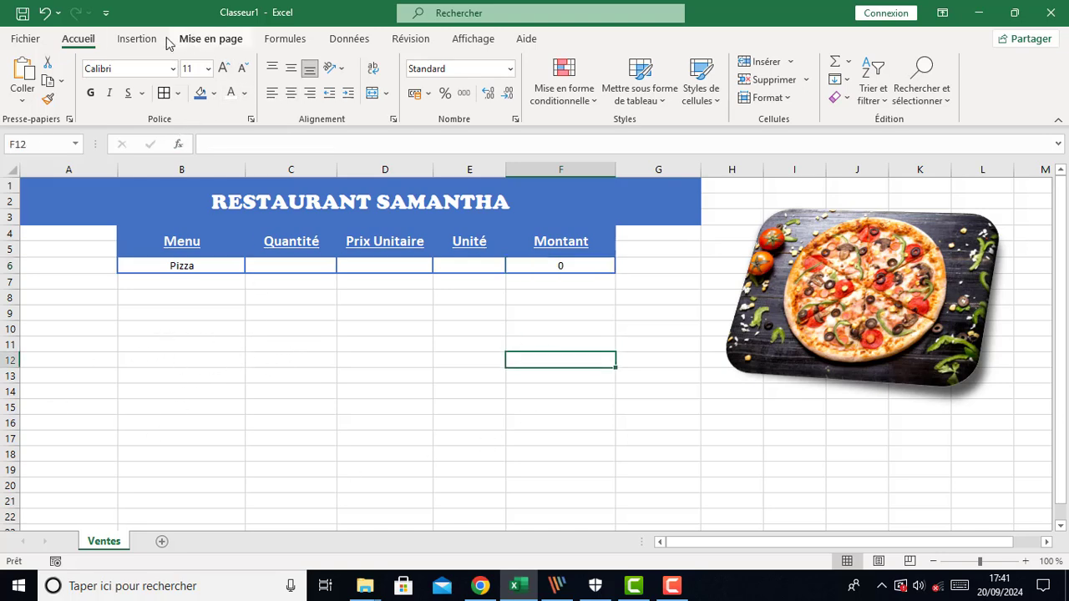
# Draw a rounded rectangle about 8.73 cm wide and 1.09 cm tall below the form across columns C to E
pyautogui.click(138, 40)
pyautogui.click(212, 111)
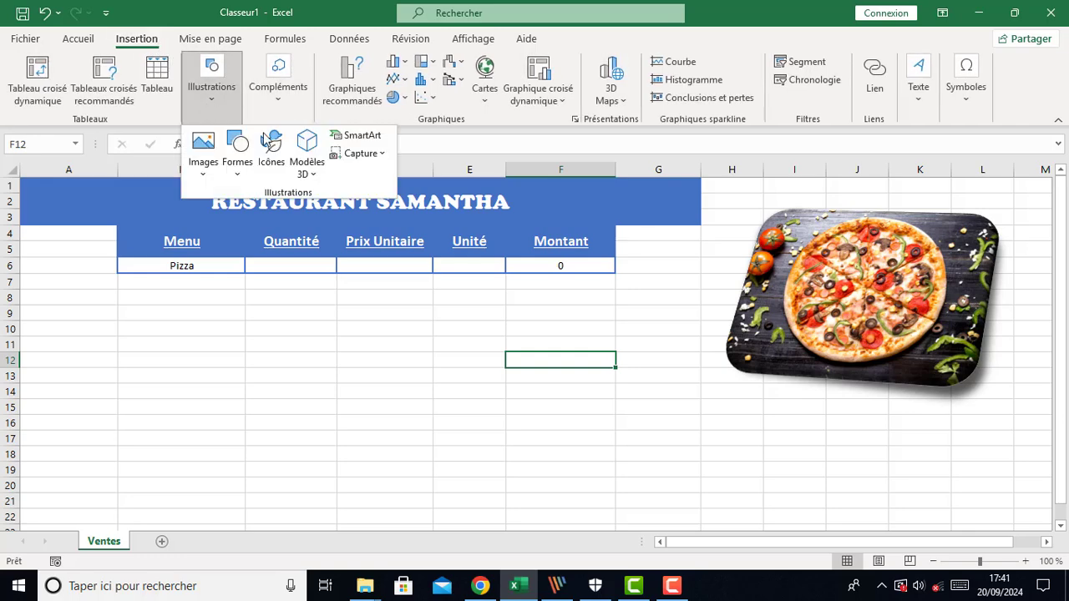
pyautogui.click(238, 171)
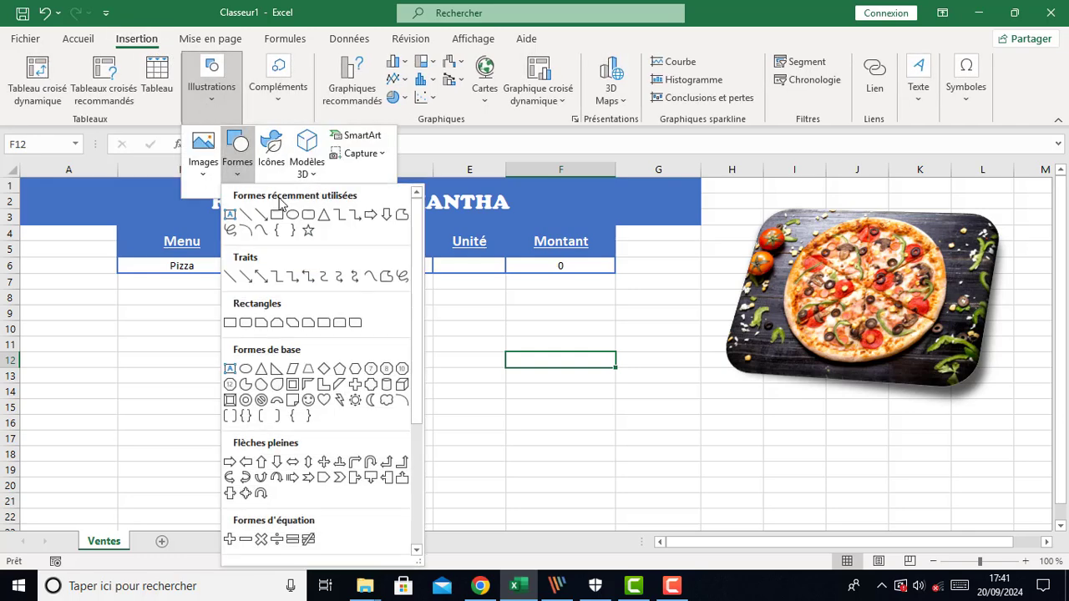
pyautogui.click(308, 215)
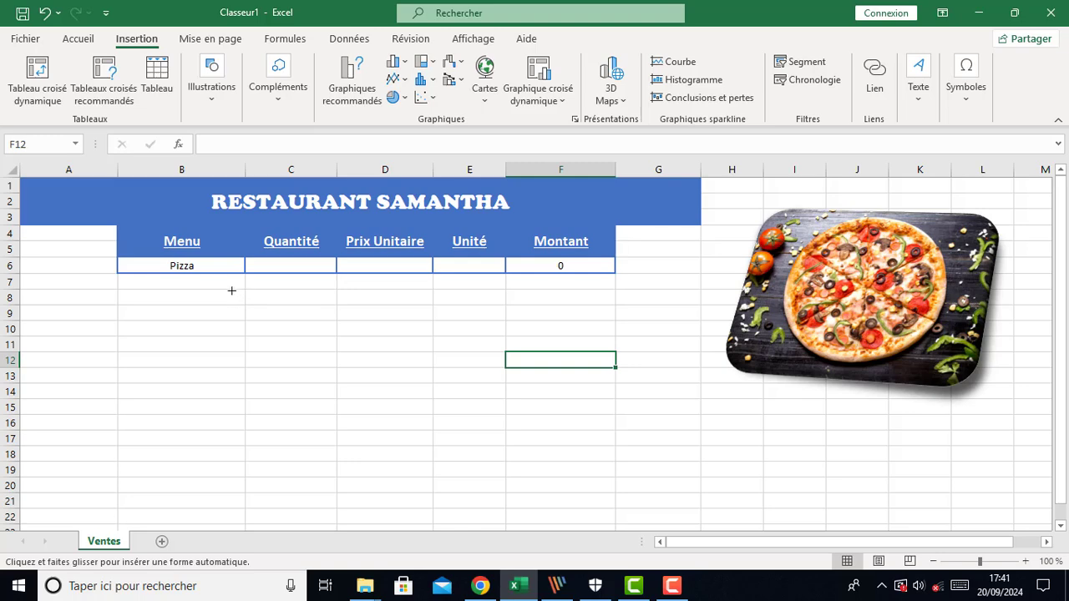
pyautogui.moveTo(233, 291); pyautogui.dragTo(505, 323)
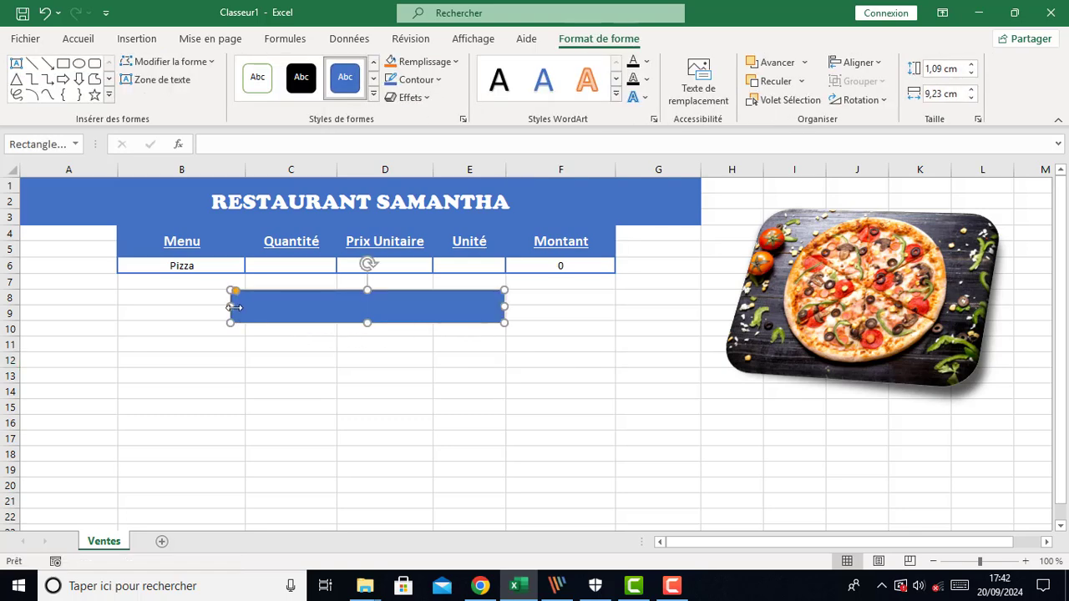
pyautogui.moveTo(237, 307); pyautogui.dragTo(246, 306)
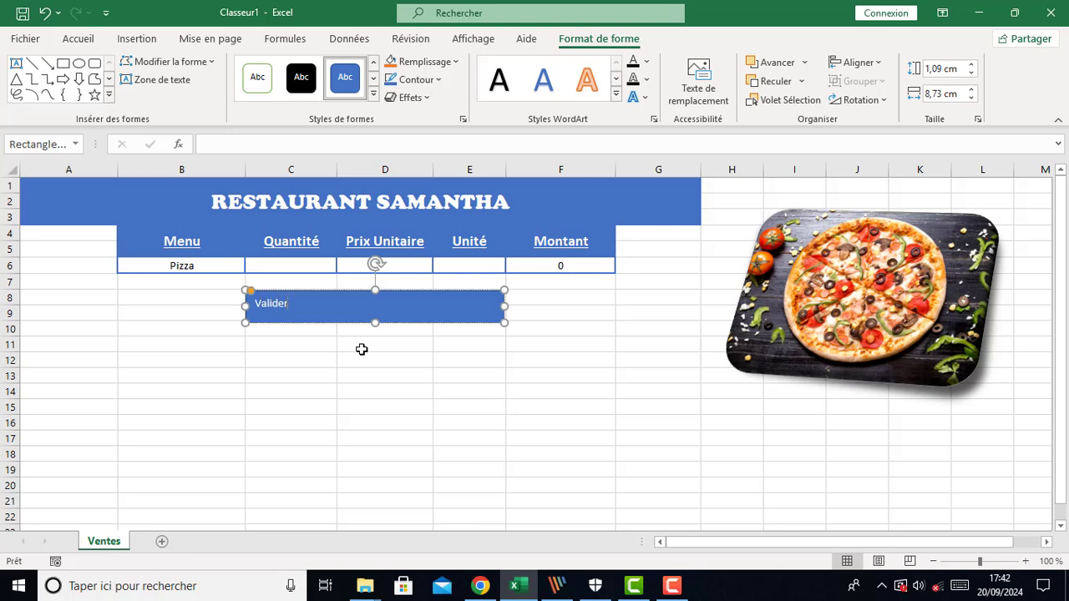
# Label the button Valider and center its text both ways at font size 20
pyautogui.click(373, 359)
pyautogui.click(353, 319)
pyautogui.click(78, 39)
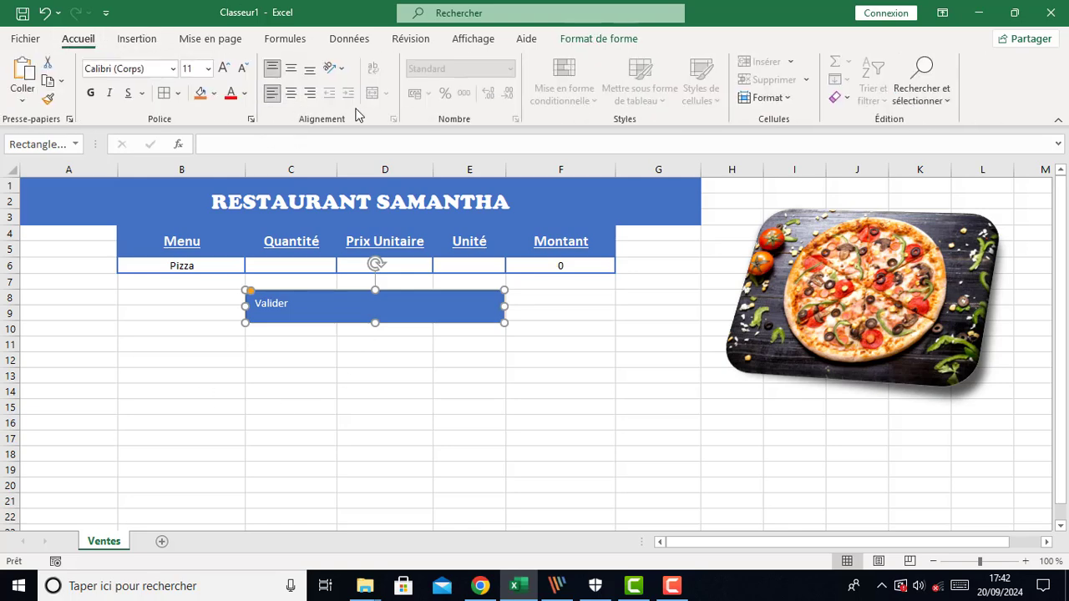
pyautogui.click(291, 94)
pyautogui.click(291, 69)
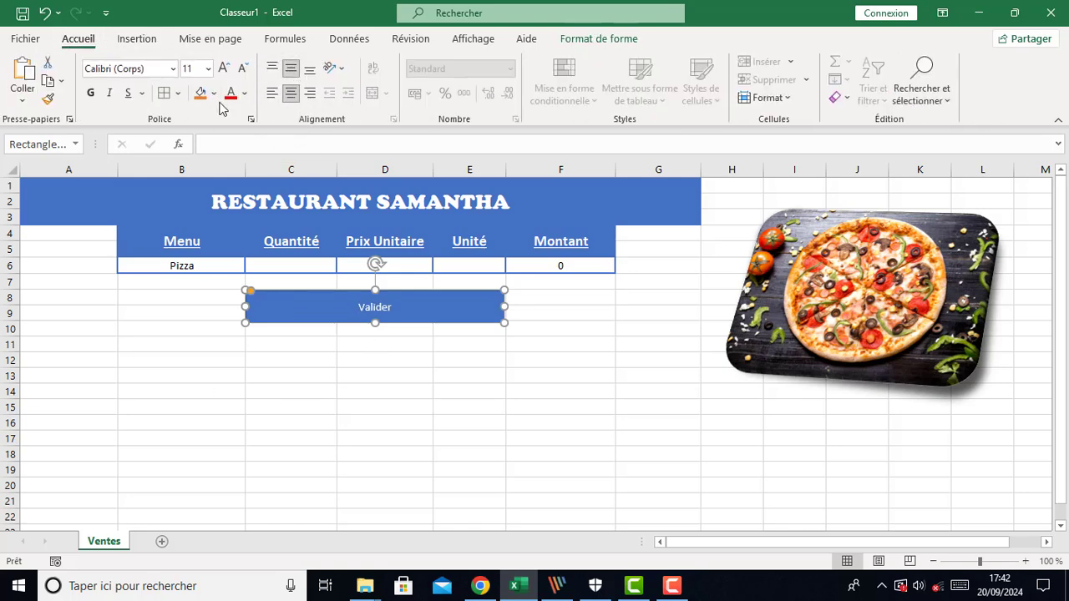
pyautogui.click(224, 72)
pyautogui.click(224, 71)
pyautogui.click(224, 72)
pyautogui.click(224, 72)
pyautogui.click(224, 72)
pyautogui.click(224, 72)
pyautogui.click(224, 72)
pyautogui.click(242, 69)
pyautogui.click(242, 68)
pyautogui.click(370, 400)
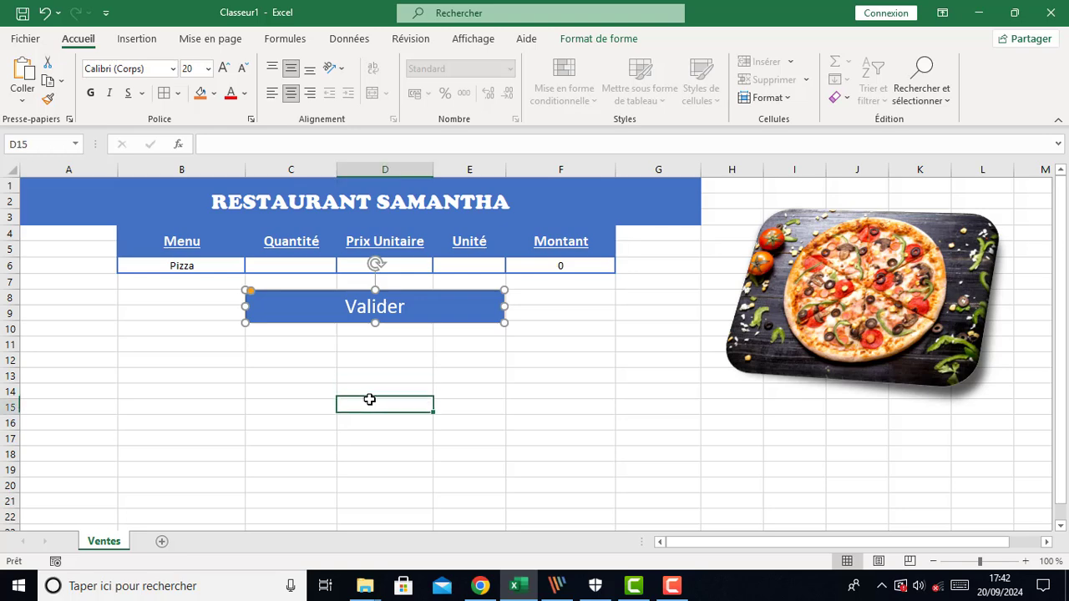
# Nudge the Valider button into alignment below the form's Quantité to Unité columns
pyautogui.click(332, 325)
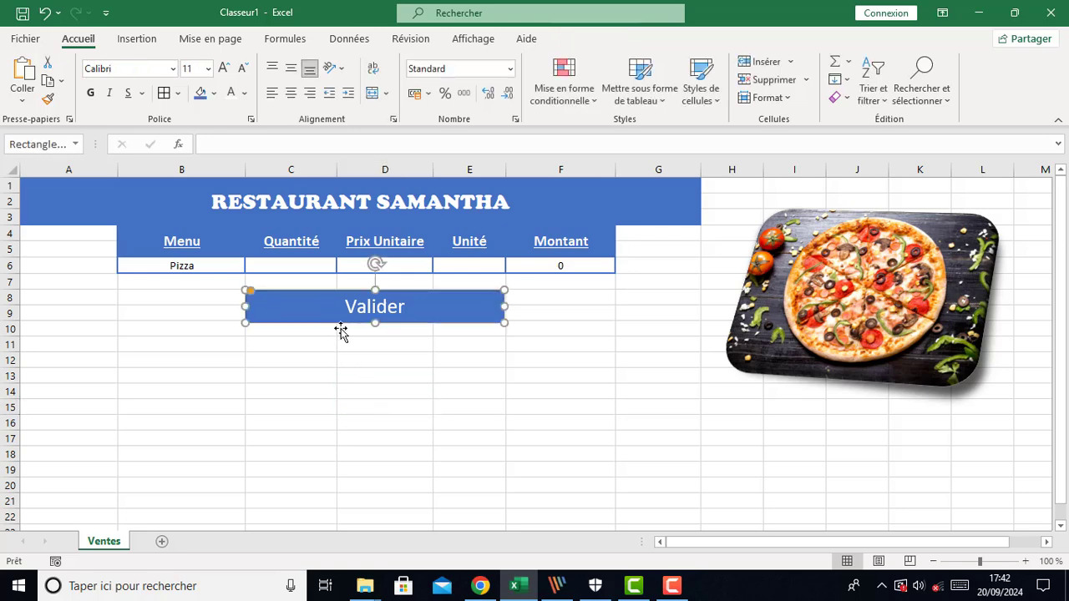
pyautogui.press('Left')
pyautogui.press('Left')
pyautogui.press('Left')
pyautogui.press('Left')
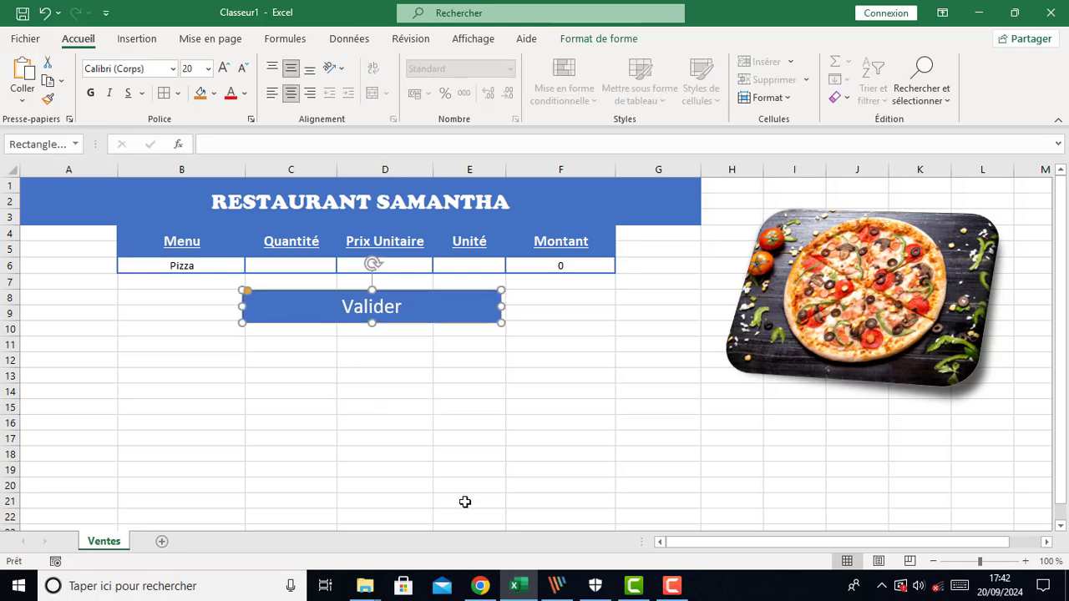
pyautogui.press('Right')
pyautogui.press('Right')
pyautogui.press('Right')
pyautogui.press('Right')
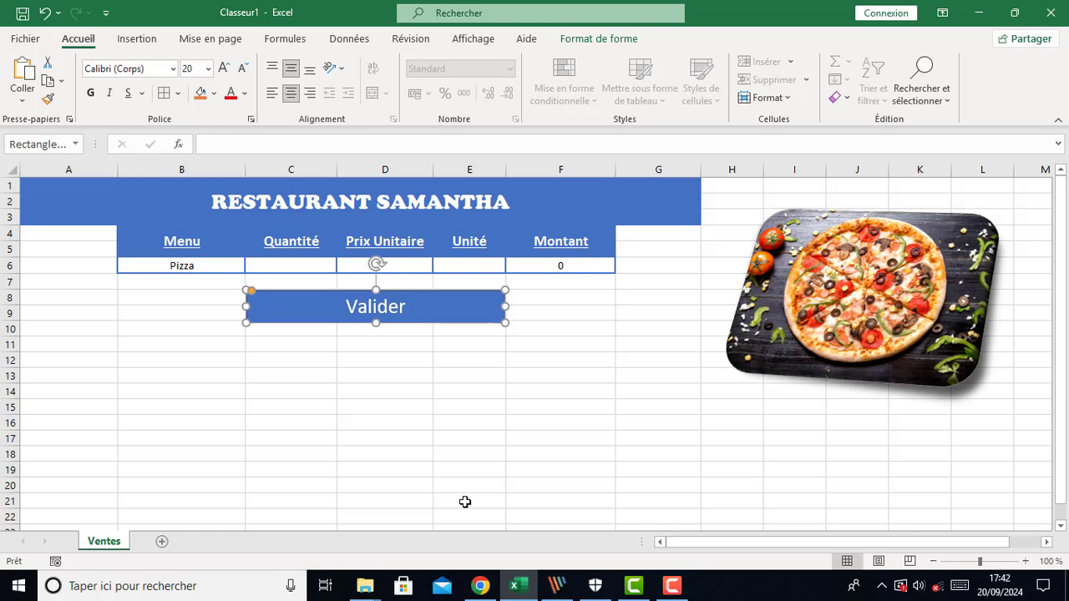
pyautogui.click(391, 409)
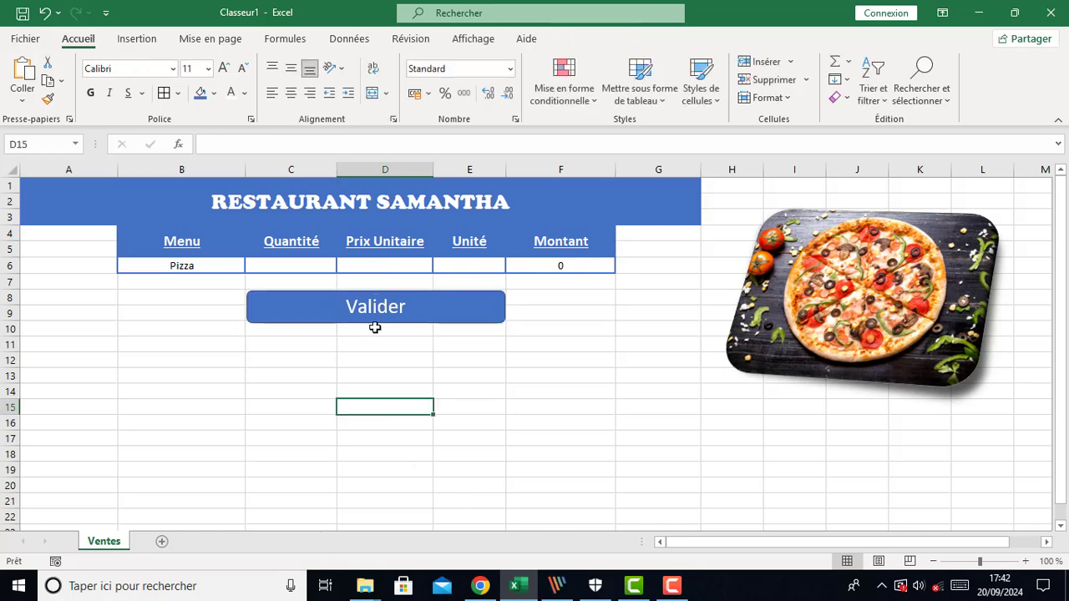
pyautogui.click(377, 326)
pyautogui.press('Up')
pyautogui.press('Up')
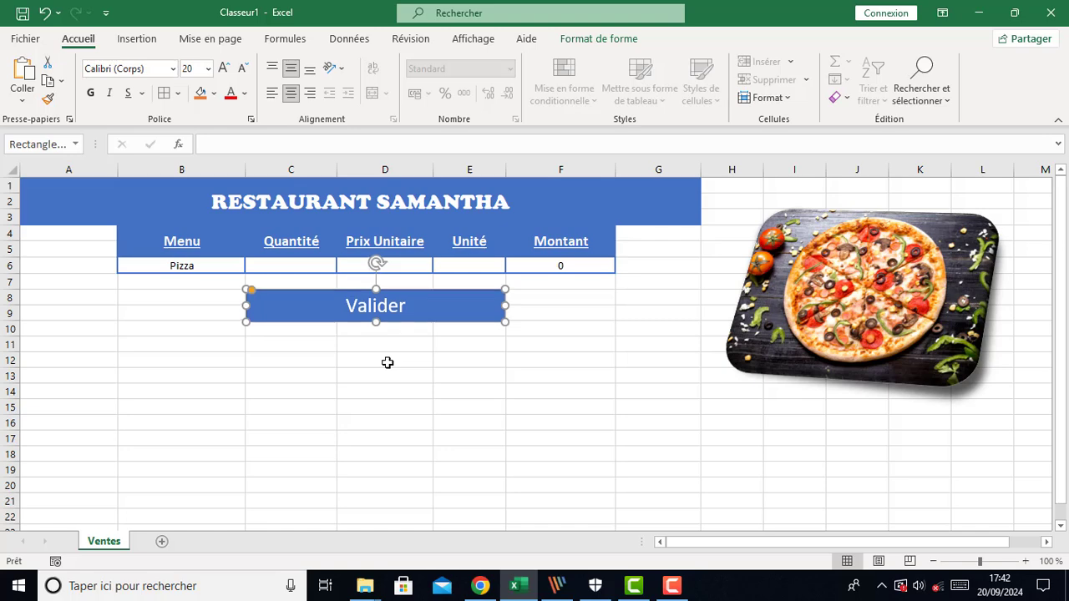
pyautogui.click(393, 387)
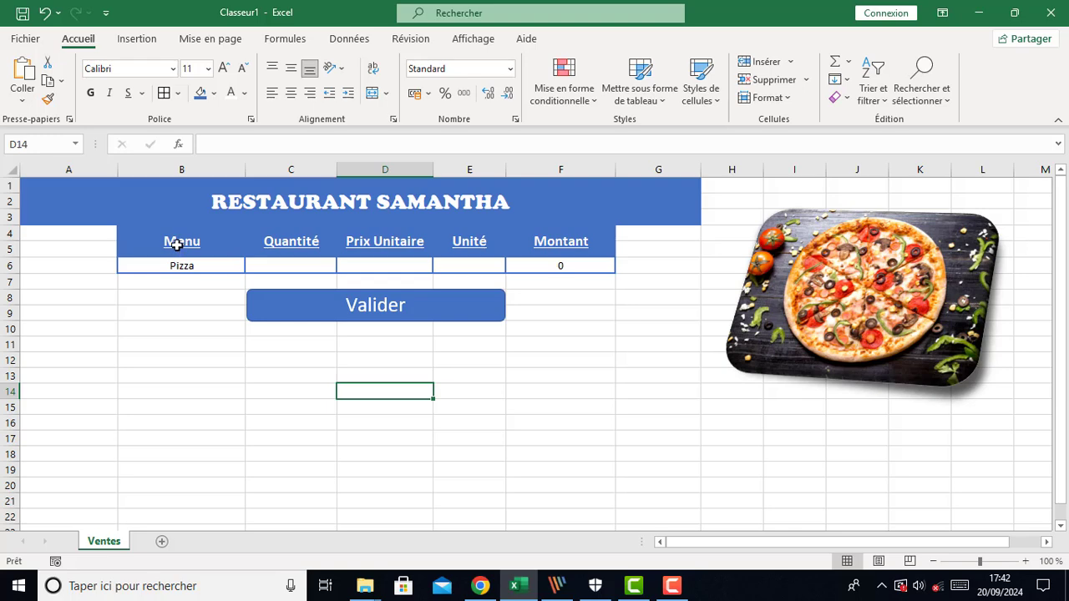
# Copy the header cells B4:F5 and paste them as values into B11
pyautogui.moveTo(176, 244); pyautogui.dragTo(376, 243)
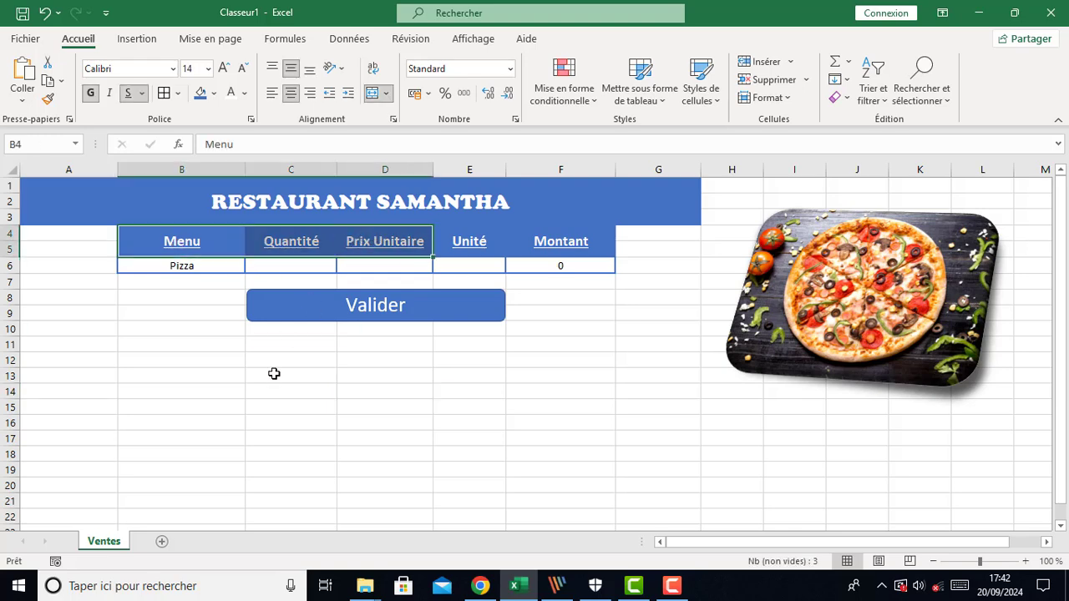
pyautogui.click(219, 375)
pyautogui.moveTo(165, 242); pyautogui.dragTo(565, 227)
pyautogui.rightClick(326, 240)
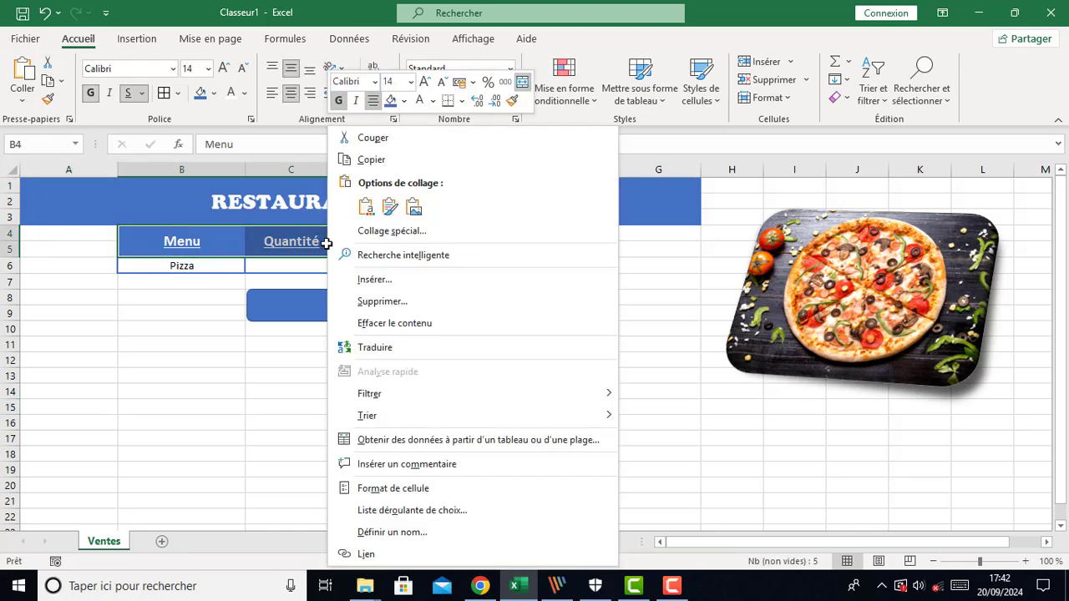
pyautogui.click(372, 161)
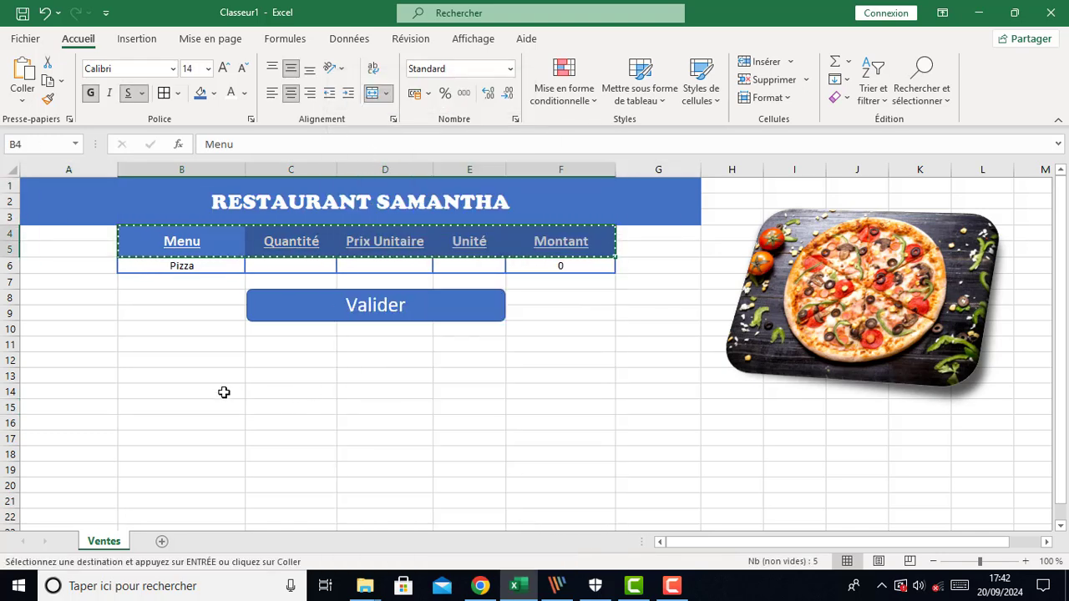
pyautogui.click(136, 349)
pyautogui.rightClick(138, 342)
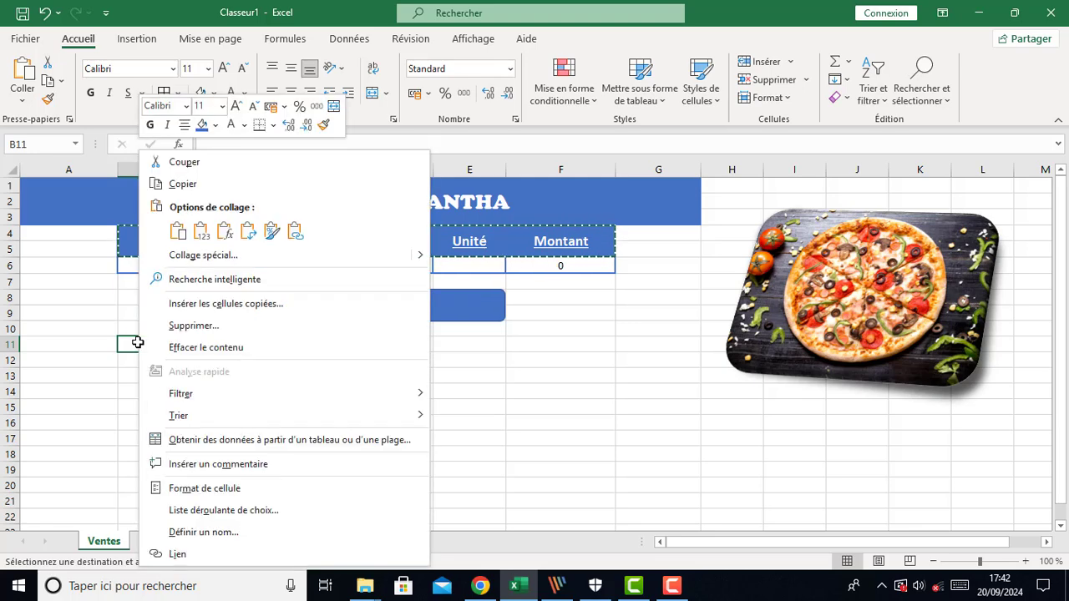
pyautogui.click(202, 230)
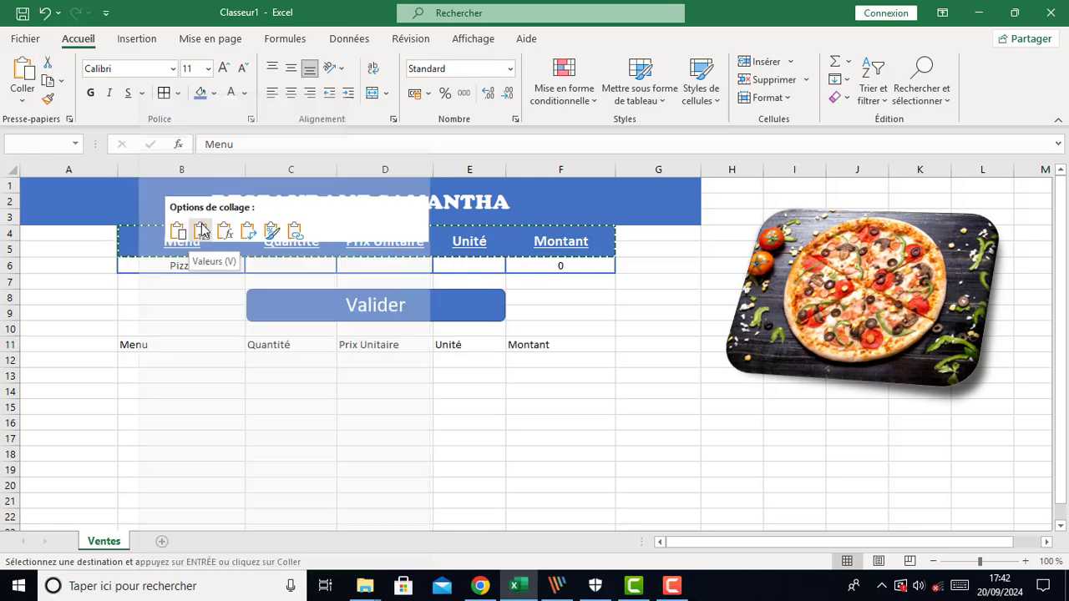
# Convert the range B11:F12 into a table with headers
pyautogui.click(412, 428)
pyautogui.moveTo(141, 346); pyautogui.dragTo(567, 358)
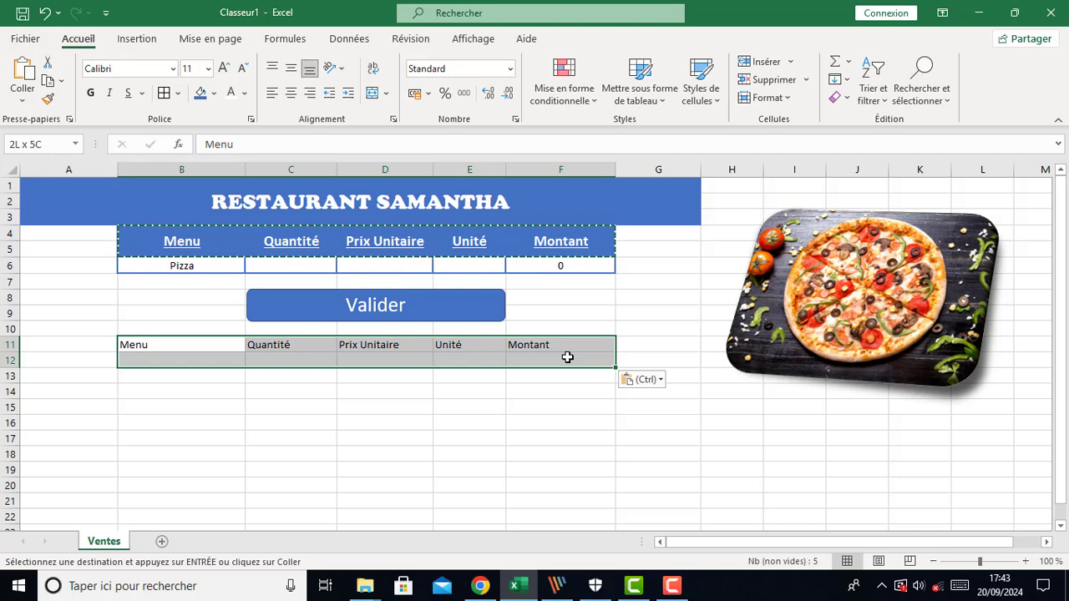
pyautogui.moveTo(567, 357); pyautogui.dragTo(567, 360)
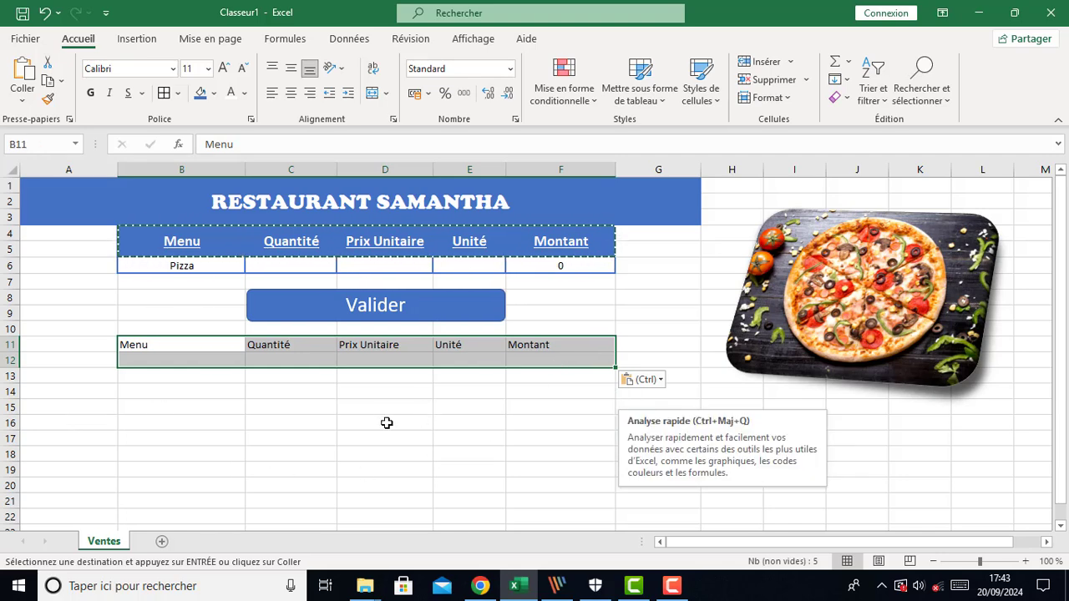
pyautogui.hotkey('ctrl', 't')
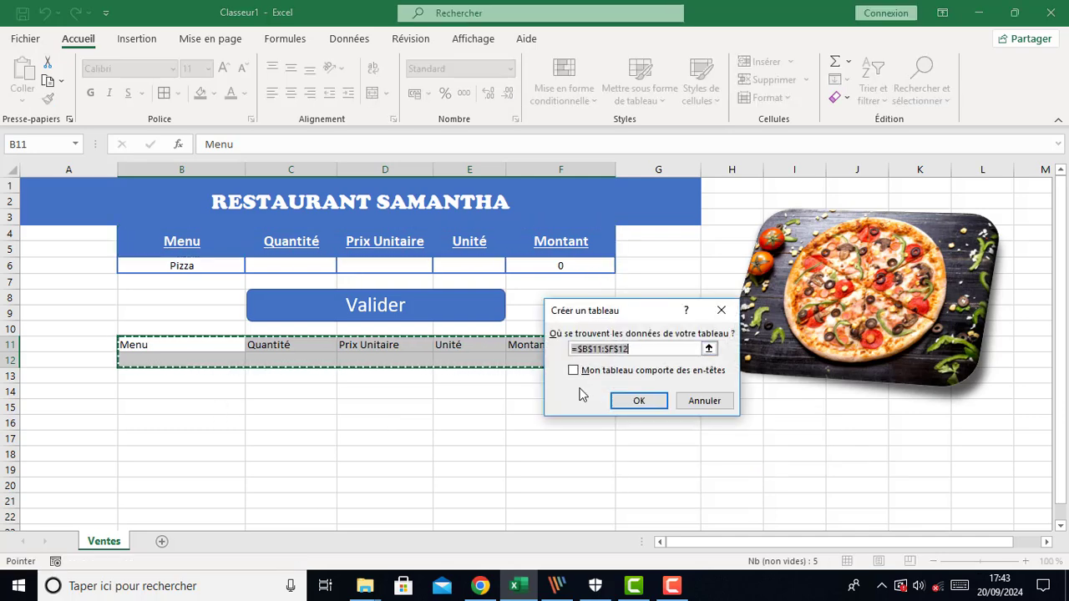
pyautogui.click(574, 372)
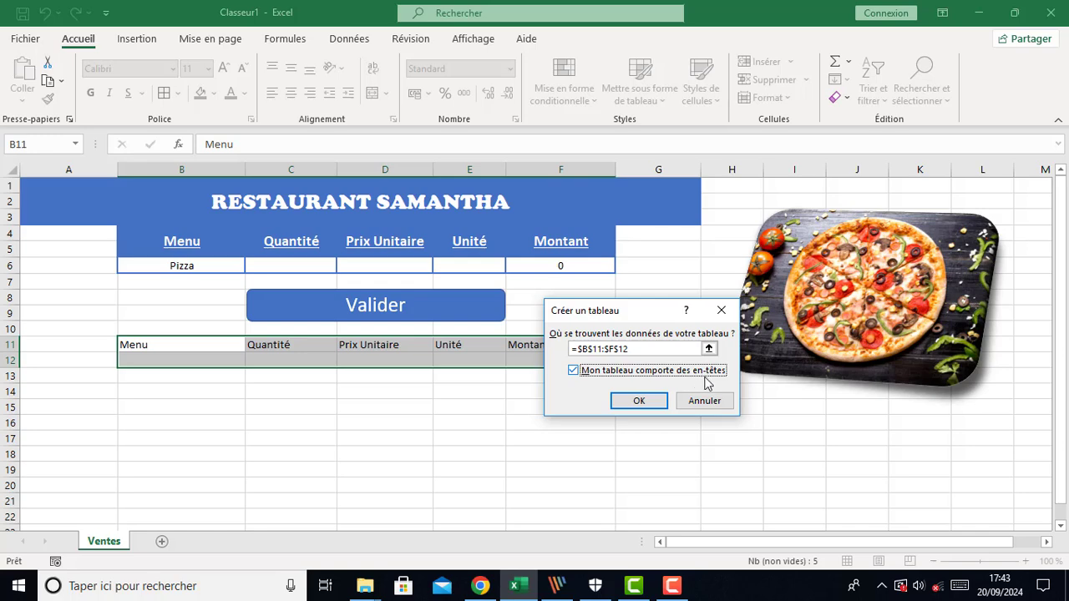
pyautogui.click(637, 402)
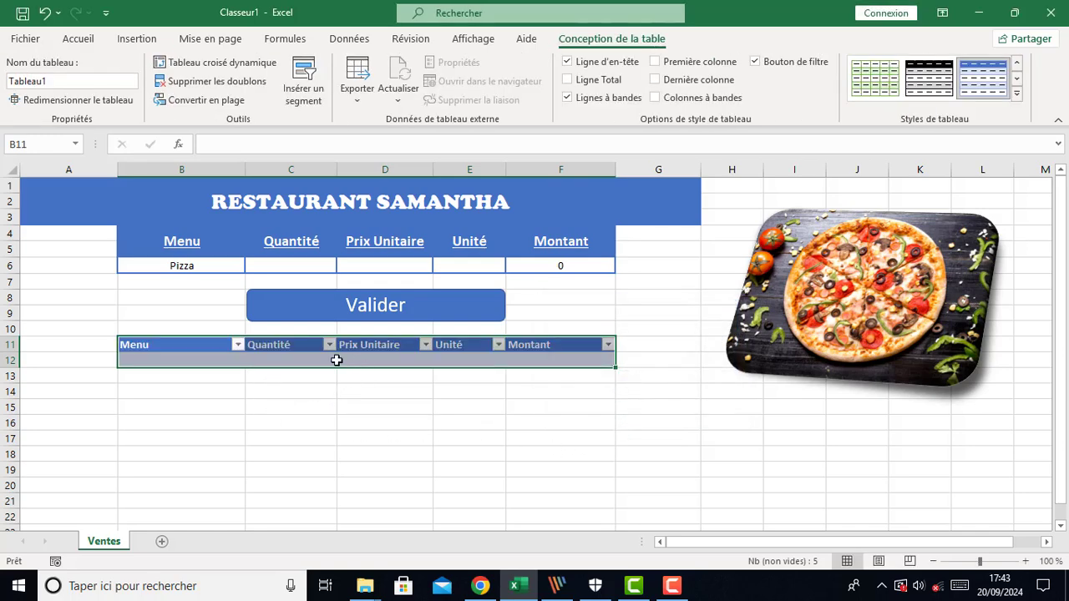
# Hide the filter buttons on the records table's header row
pyautogui.click(75, 39)
pyautogui.click(466, 438)
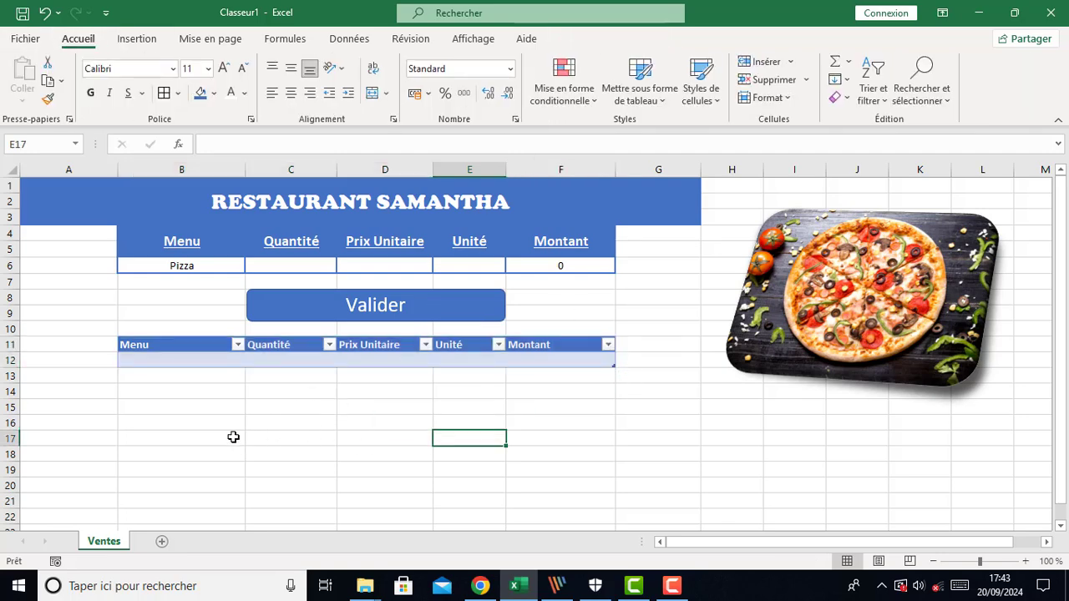
pyautogui.click(275, 346)
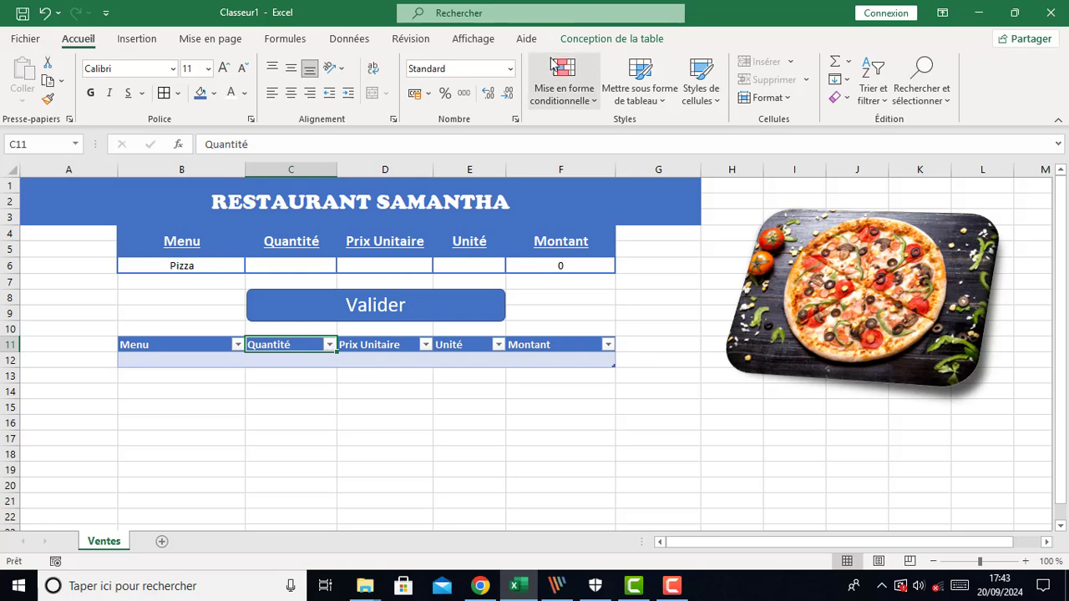
pyautogui.click(616, 39)
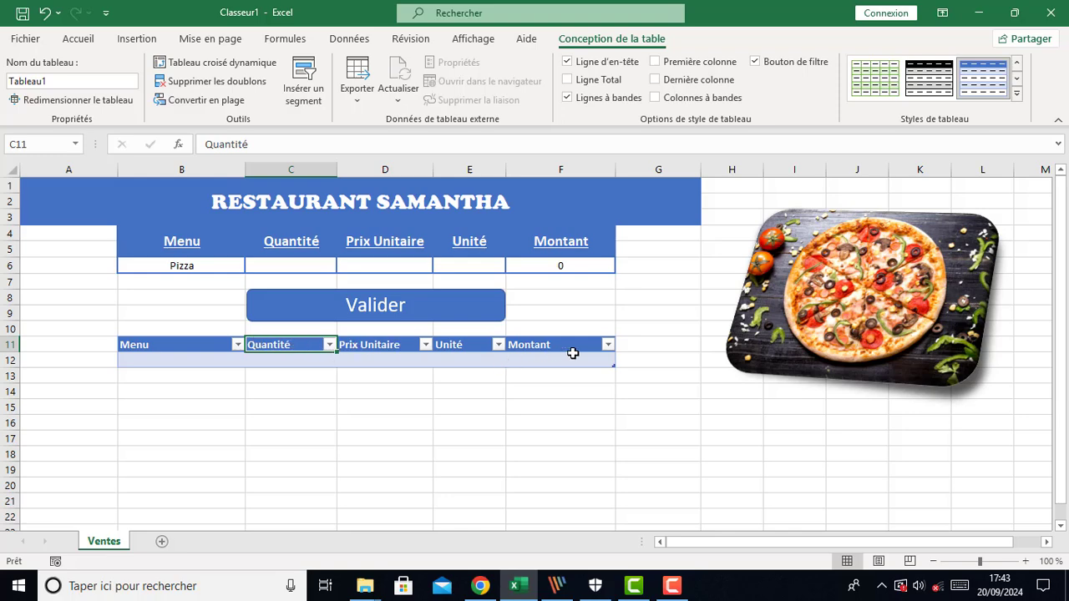
pyautogui.click(757, 63)
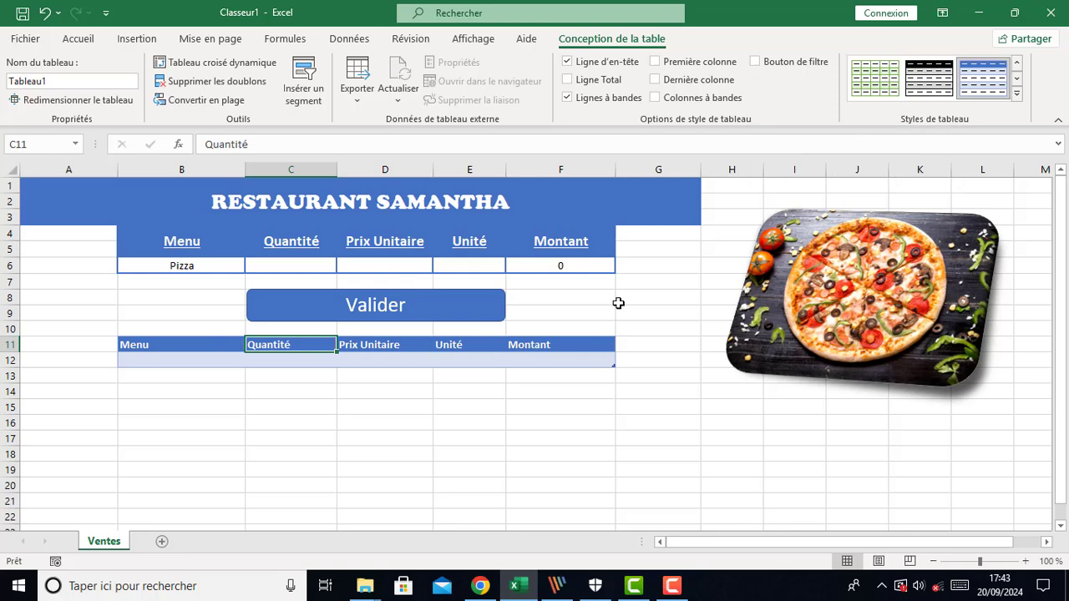
pyautogui.click(441, 438)
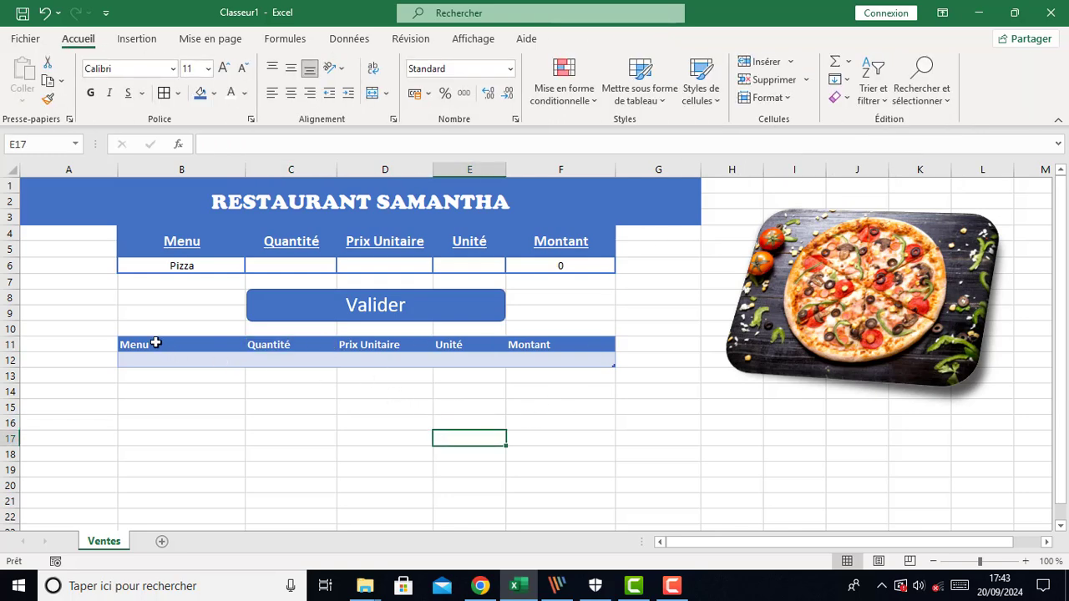
# Center the records table's header labels in row 11
pyautogui.moveTo(156, 343); pyautogui.dragTo(558, 350)
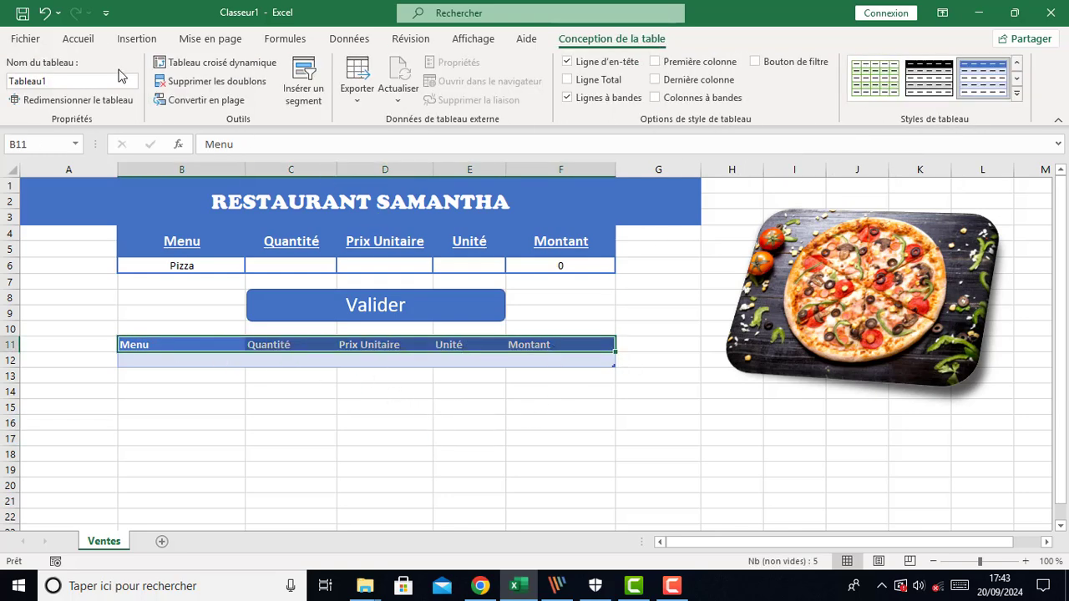
pyautogui.click(79, 40)
pyautogui.click(291, 93)
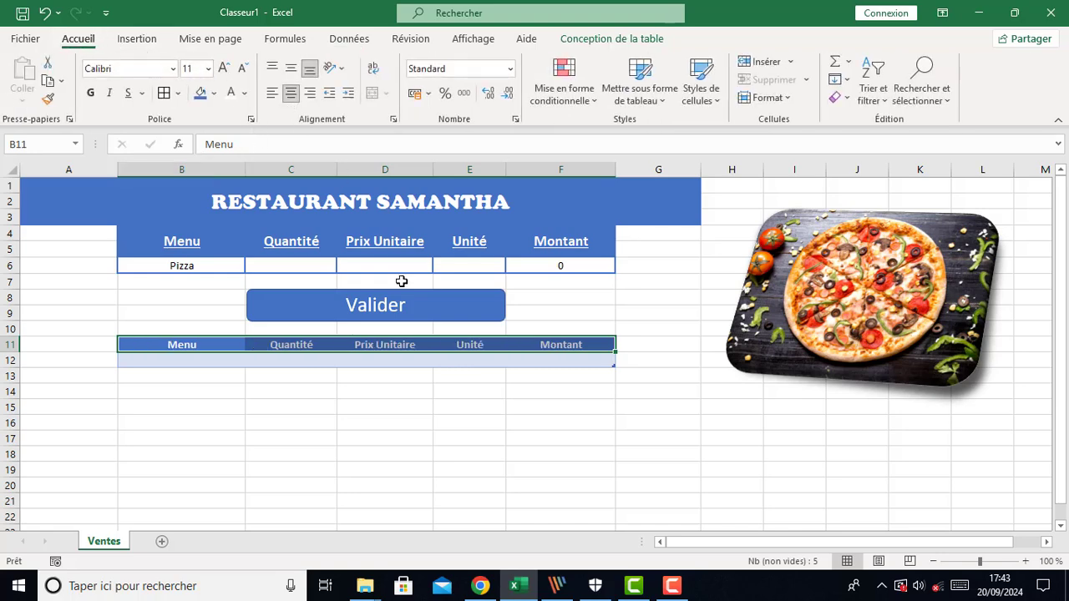
pyautogui.click(438, 430)
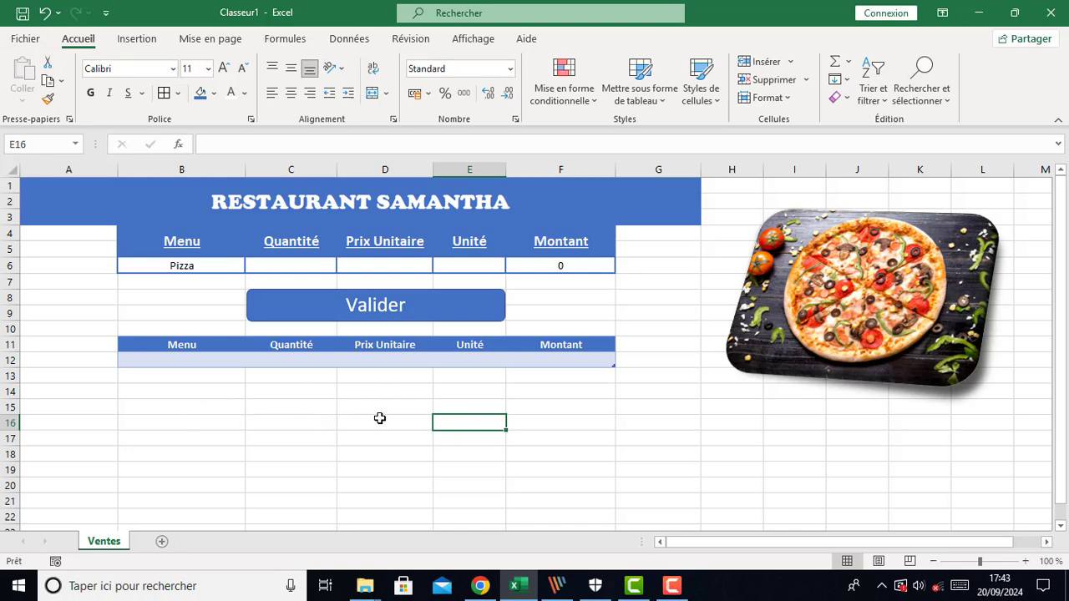
pyautogui.click(113, 332)
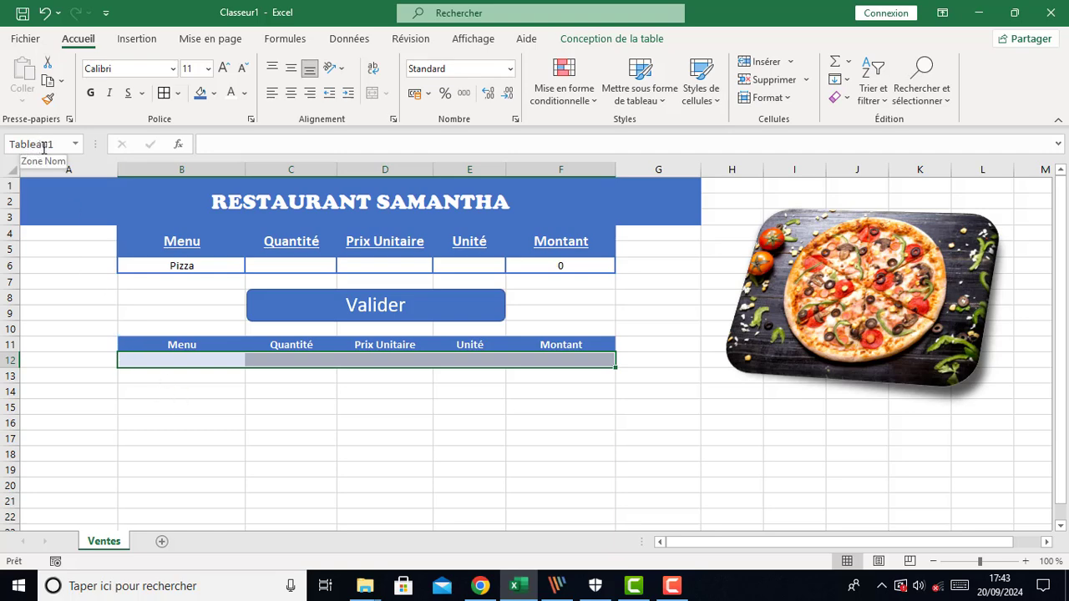
pyautogui.click(379, 436)
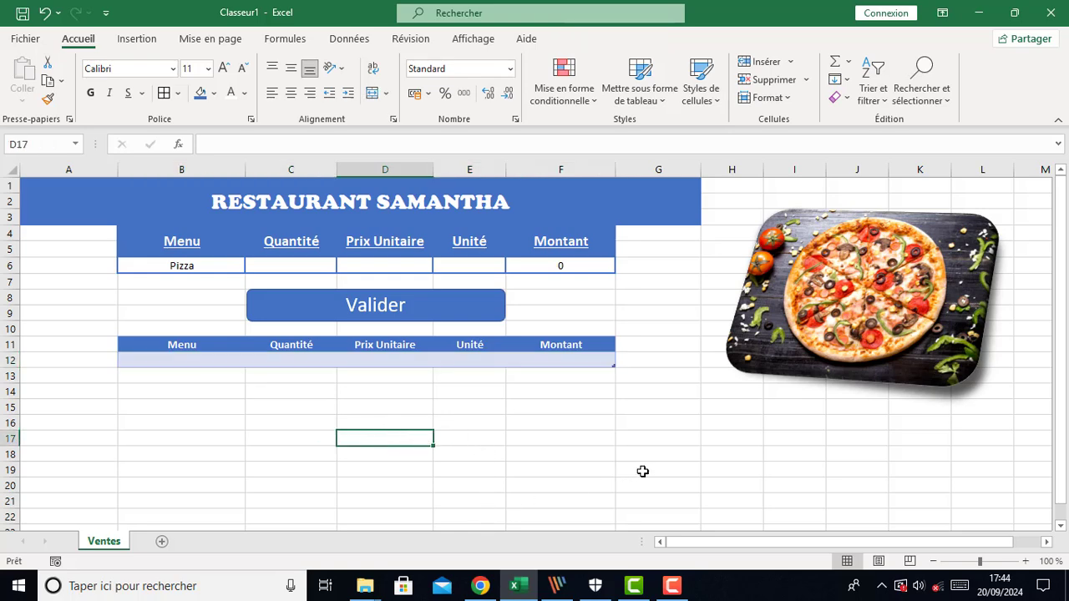
pyautogui.scroll(-1, 685, 468)
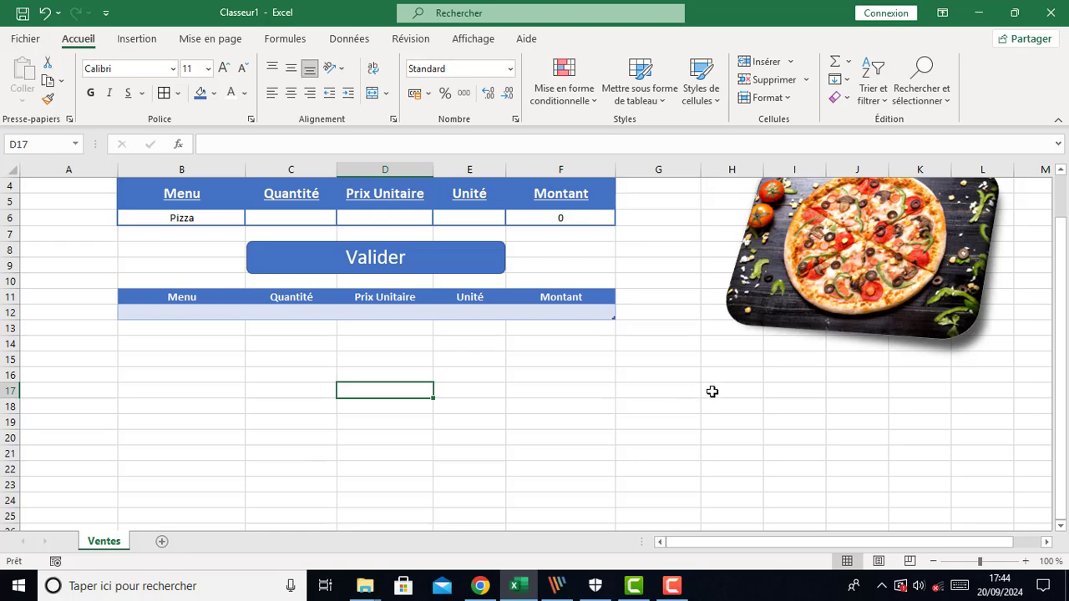
# Merge cells H16:I17 and enter the label Date: in the merged cell
pyautogui.moveTo(712, 391); pyautogui.dragTo(778, 408)
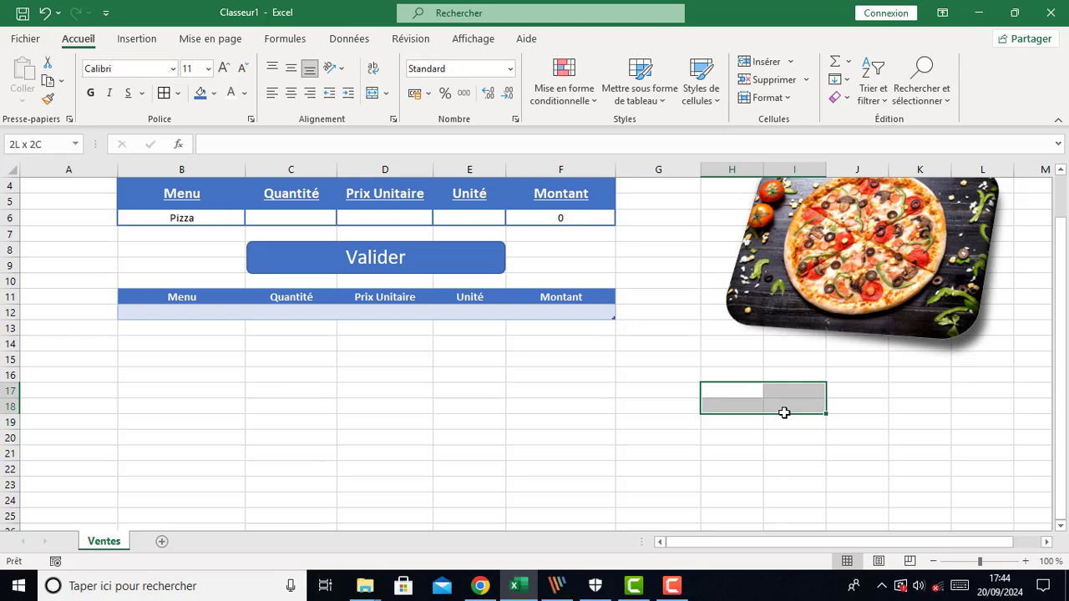
pyautogui.moveTo(779, 406); pyautogui.dragTo(778, 403)
pyautogui.click(730, 451)
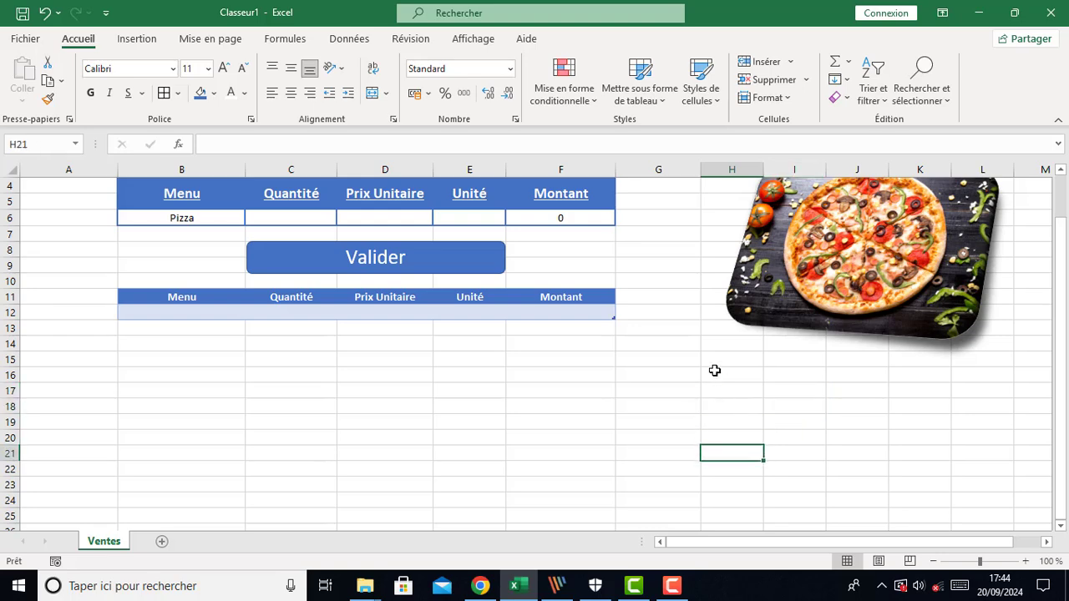
pyautogui.moveTo(717, 370); pyautogui.dragTo(763, 401)
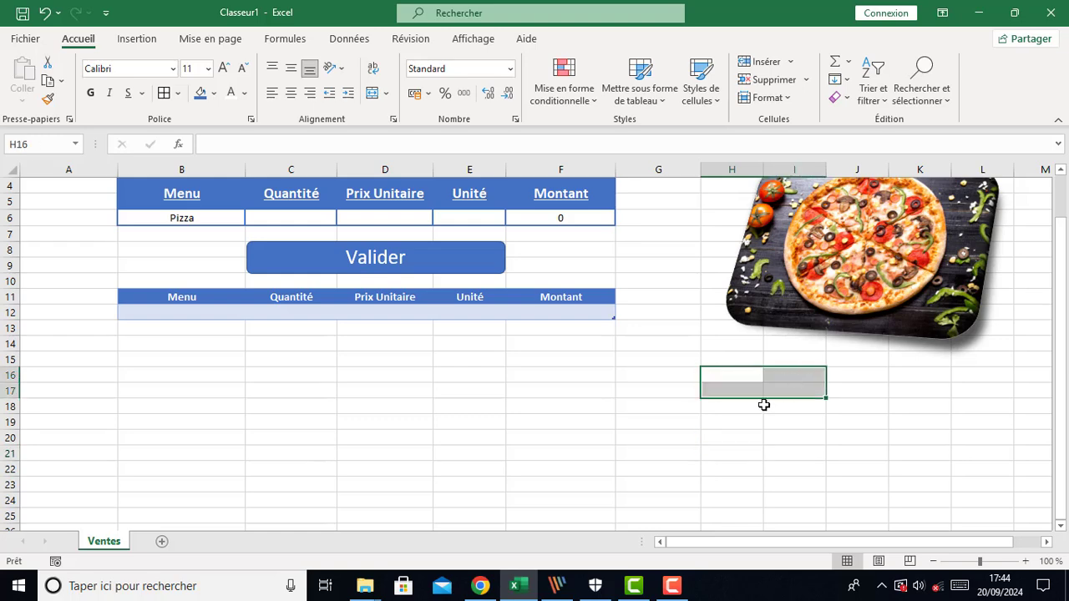
pyautogui.click(372, 93)
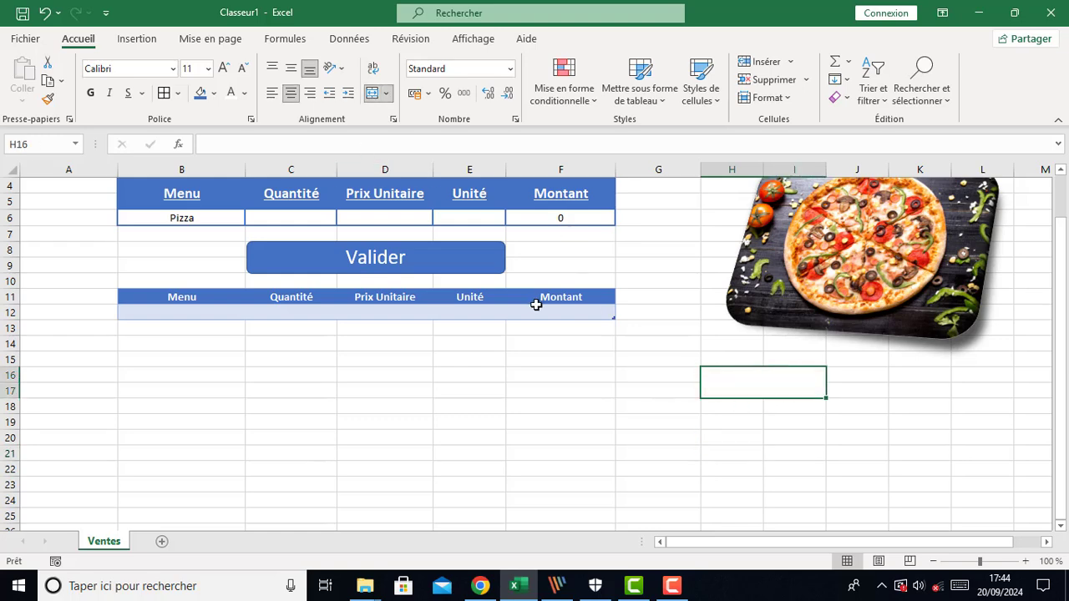
pyautogui.write('Daté')
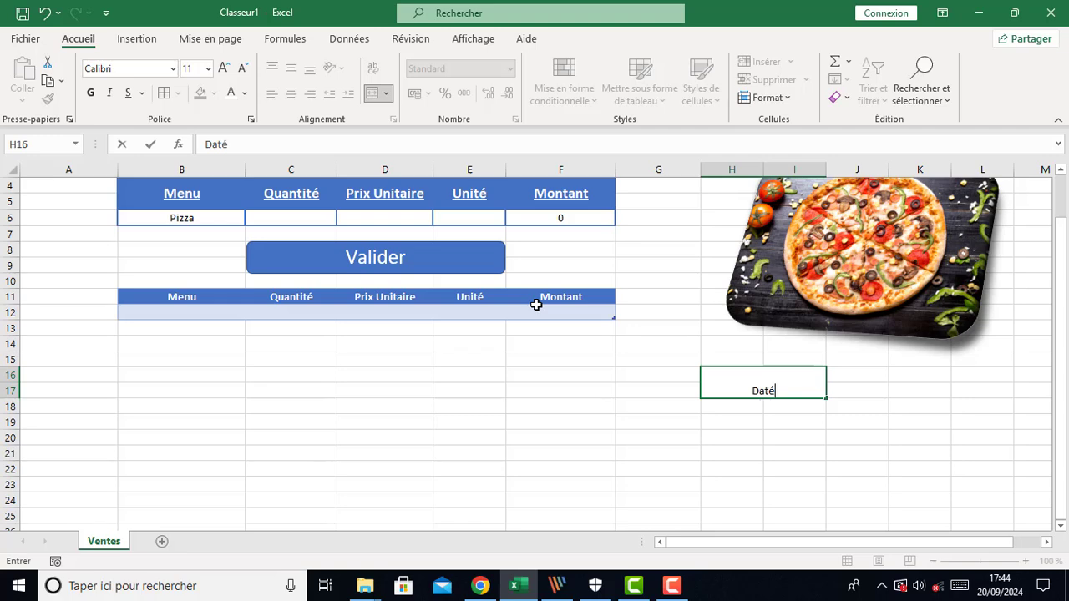
pyautogui.press('BackSpace')
pyautogui.write('e:')
pyautogui.click(736, 453)
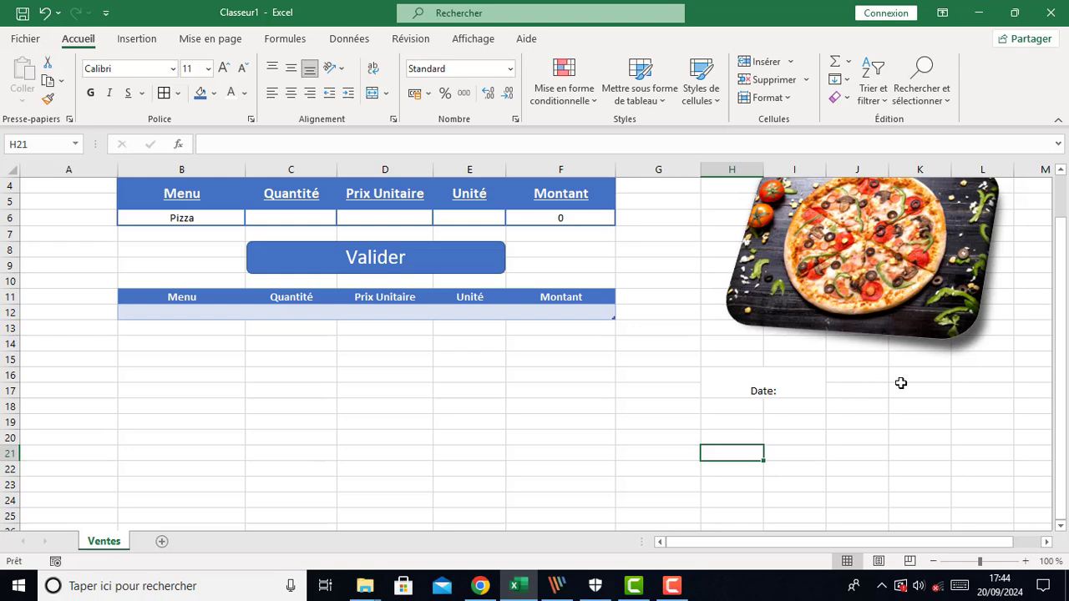
# Narrow column J slightly so the area beside the Date label gets closer
pyautogui.moveTo(903, 377); pyautogui.dragTo(959, 398)
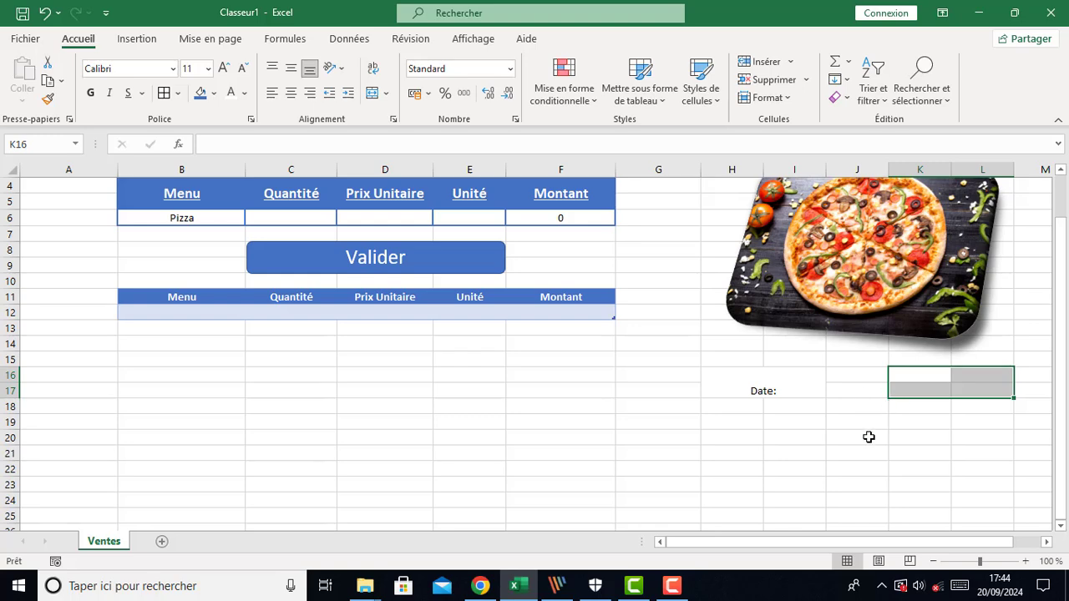
pyautogui.scroll(1, 859, 453)
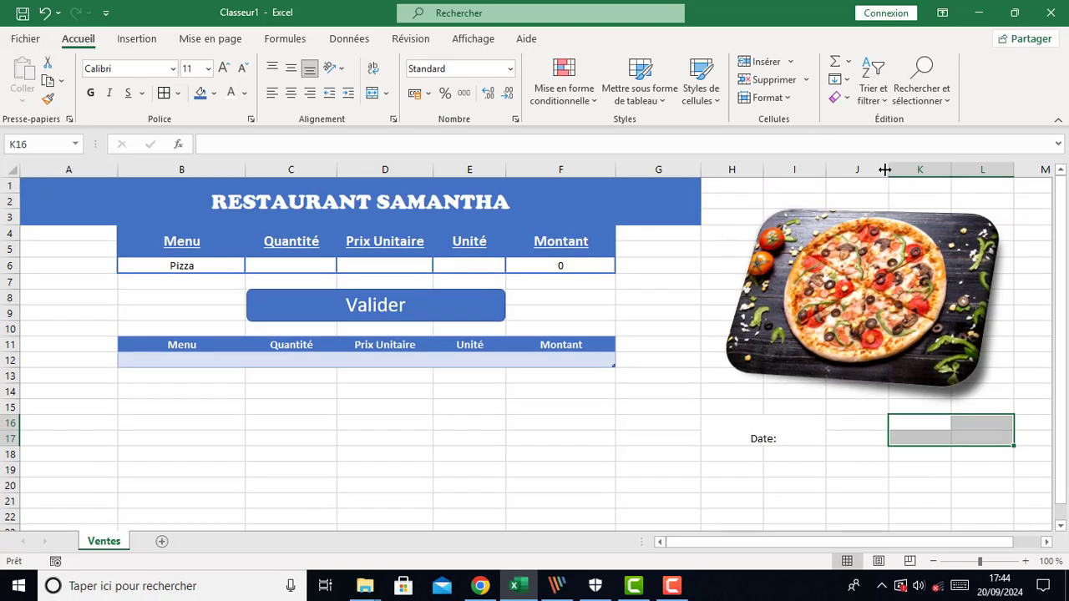
pyautogui.moveTo(887, 168); pyautogui.dragTo(850, 169)
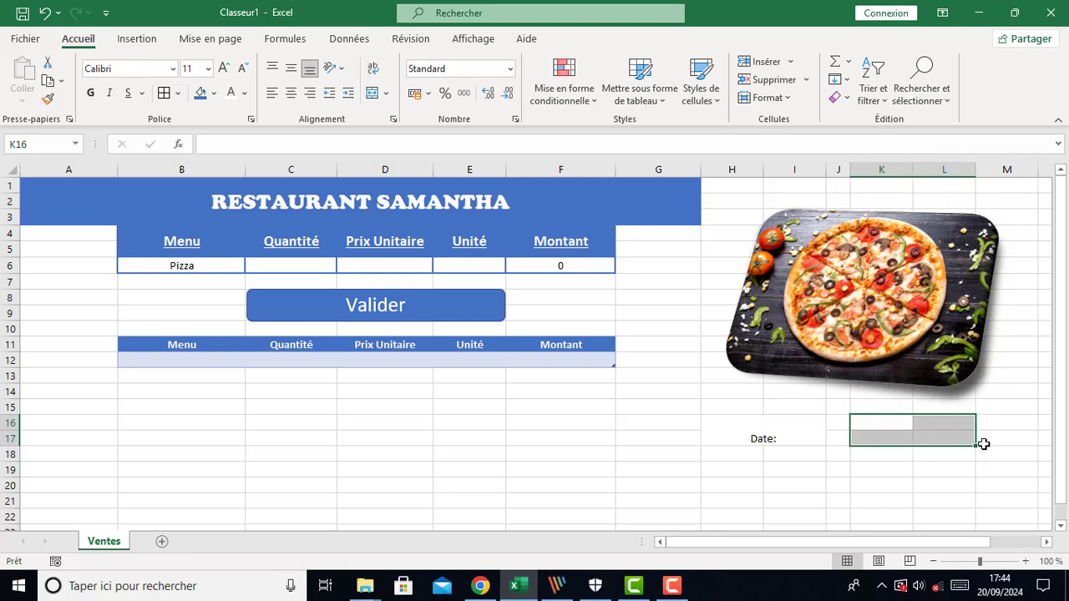
# Merge cells K16:L17 and enter the label Recette in the merged cell
pyautogui.click(377, 94)
pyautogui.click(776, 429)
pyautogui.click(909, 435)
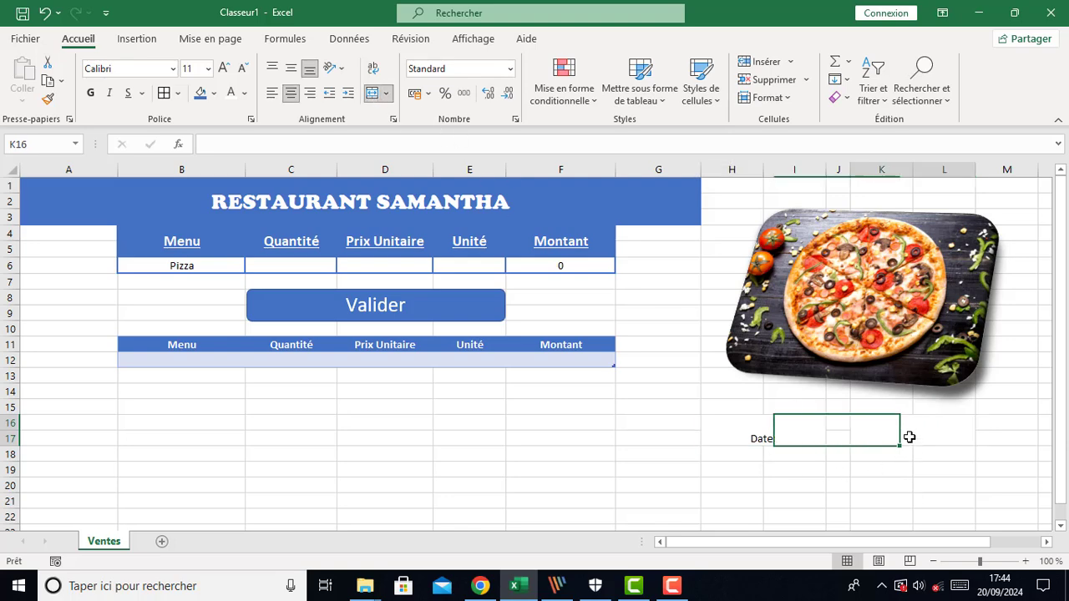
pyautogui.write('ecett')
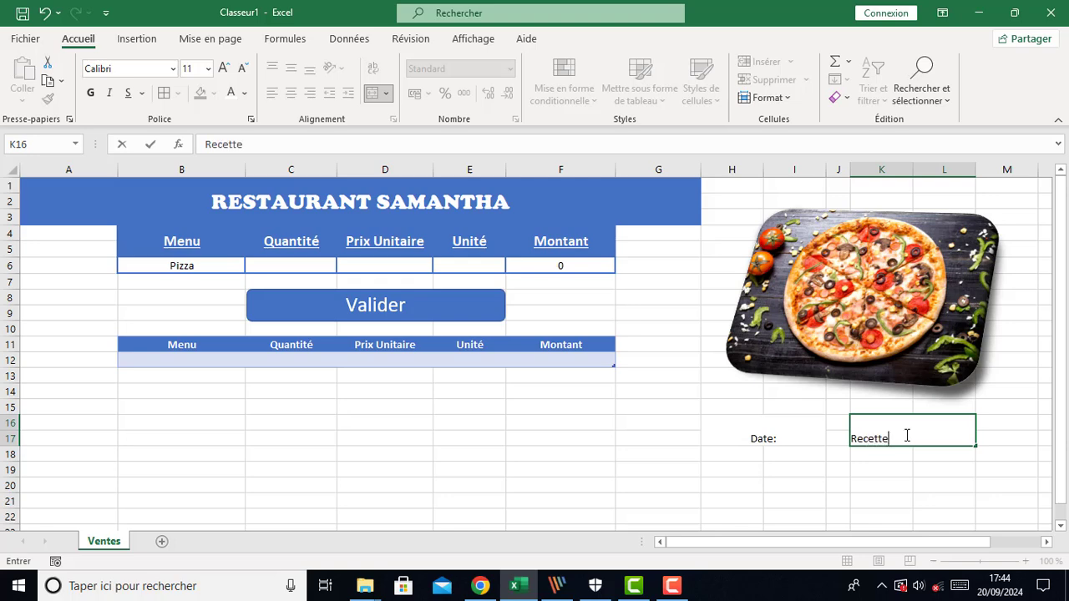
pyautogui.write('e')
pyautogui.click(941, 483)
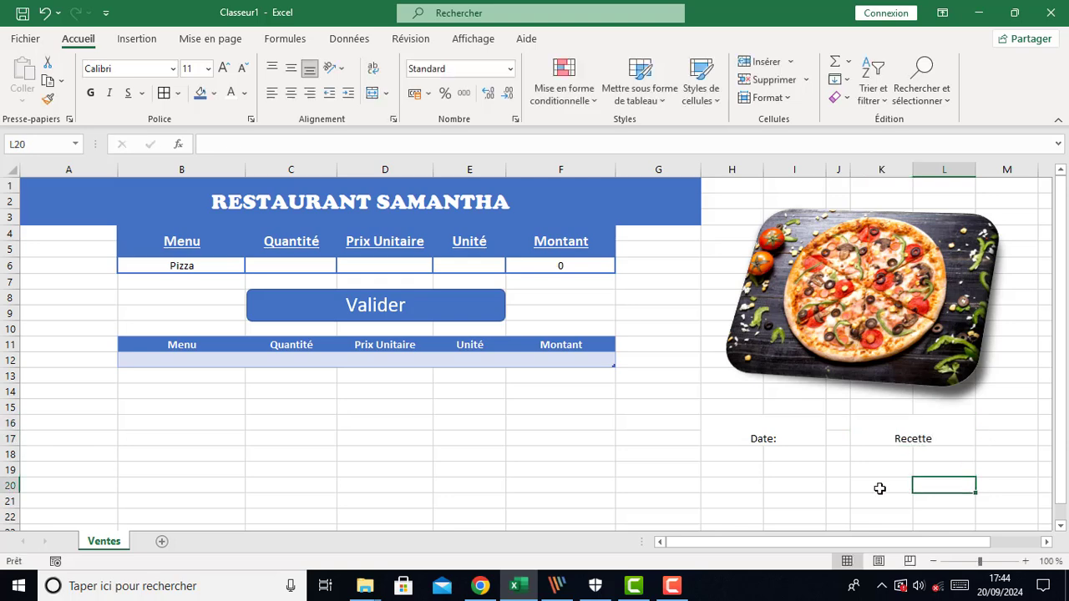
# Format the Date: and Recette labels with middle alignment, Algerian font, underline and font size 14
pyautogui.click(792, 436)
pyautogui.keyDown('ctrl'); pyautogui.click(902, 427); pyautogui.keyUp('ctrl')
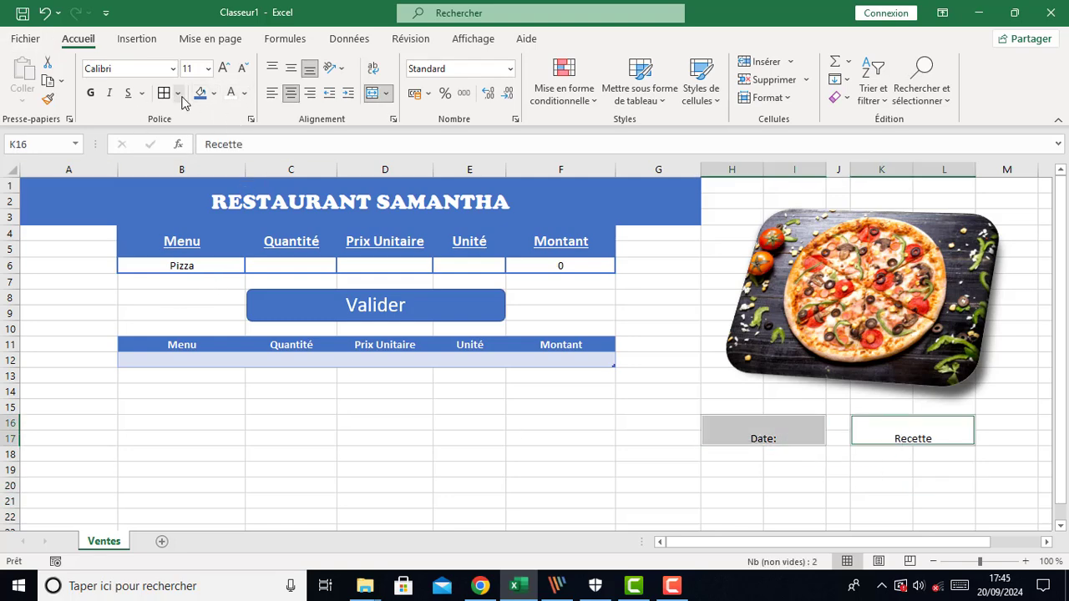
pyautogui.click(291, 68)
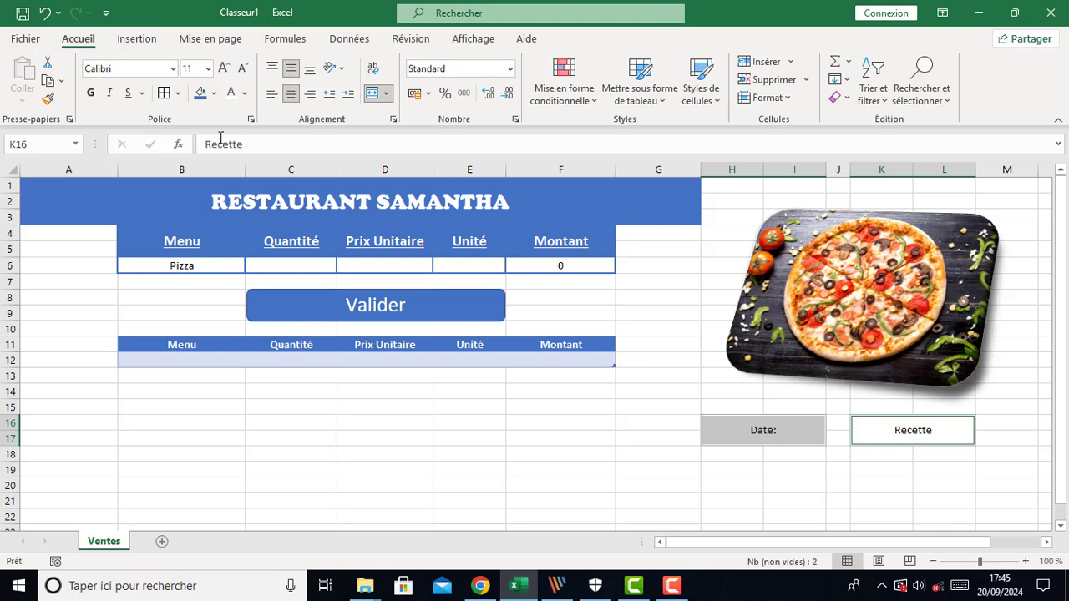
pyautogui.click(171, 71)
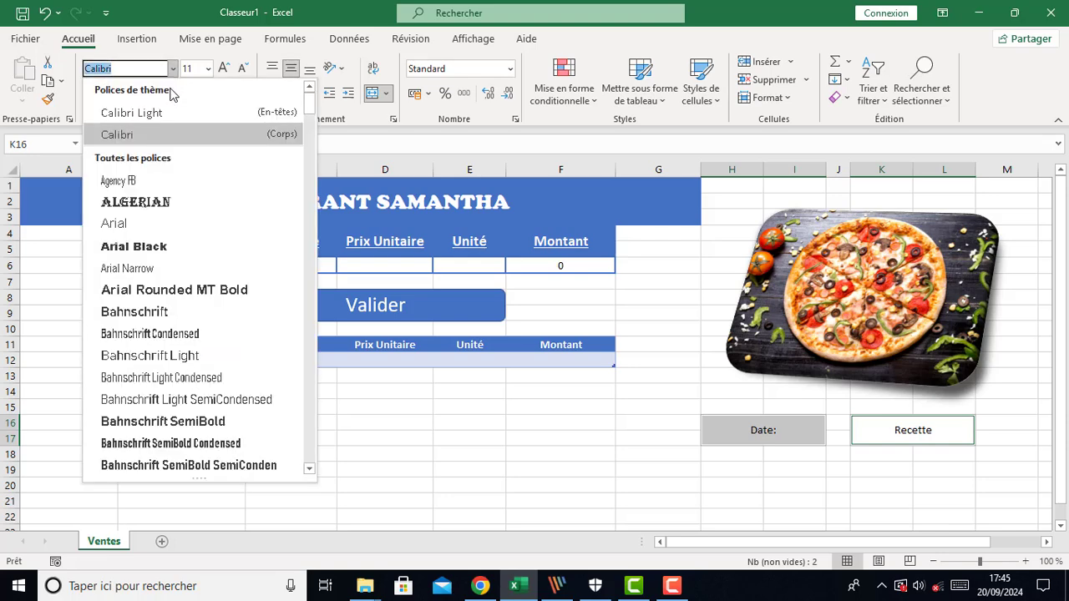
pyautogui.click(136, 203)
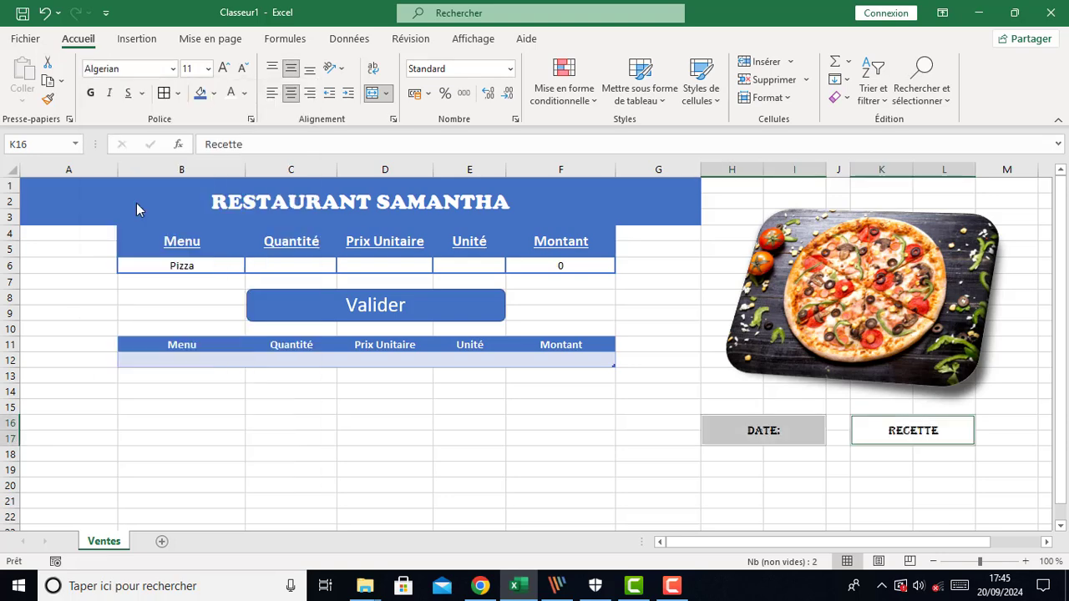
pyautogui.click(127, 94)
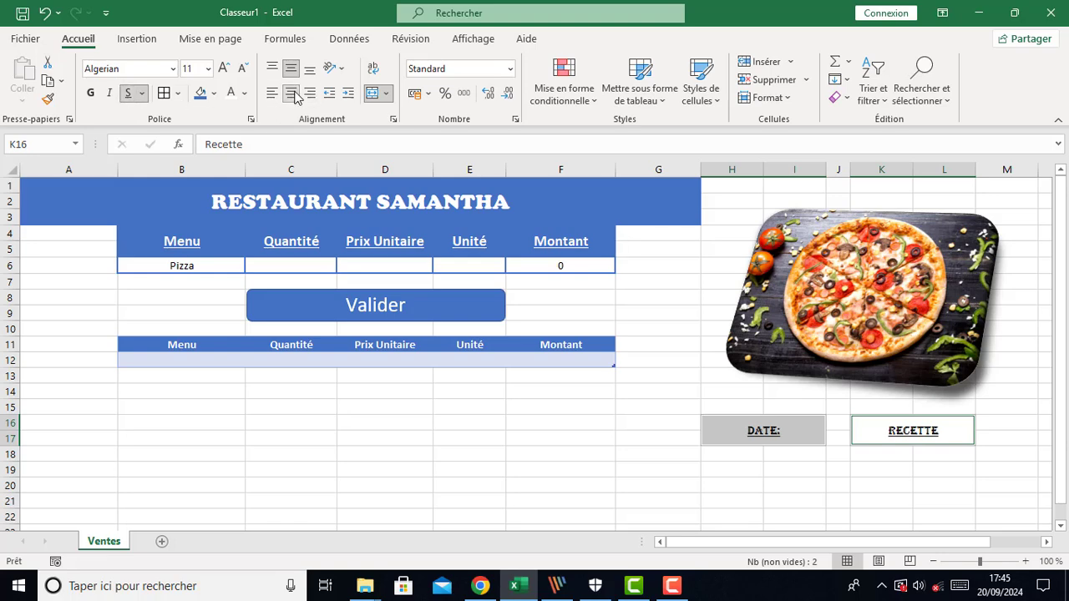
pyautogui.click(224, 69)
pyautogui.click(224, 69)
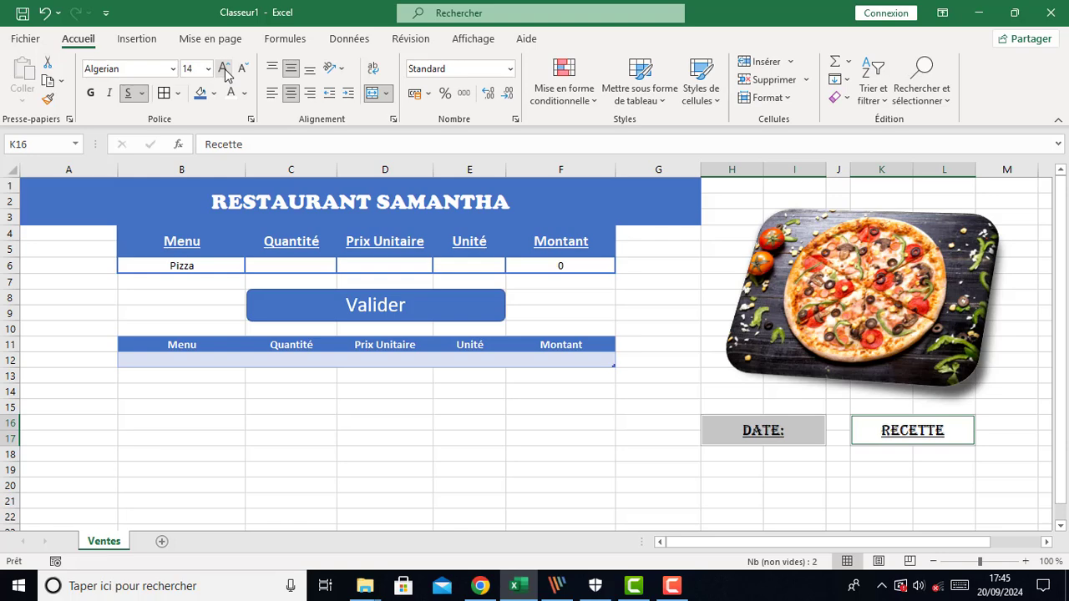
# Fill cells H18:I22 below the Date label with blue and merge them into one box
pyautogui.scroll(-1, 757, 457)
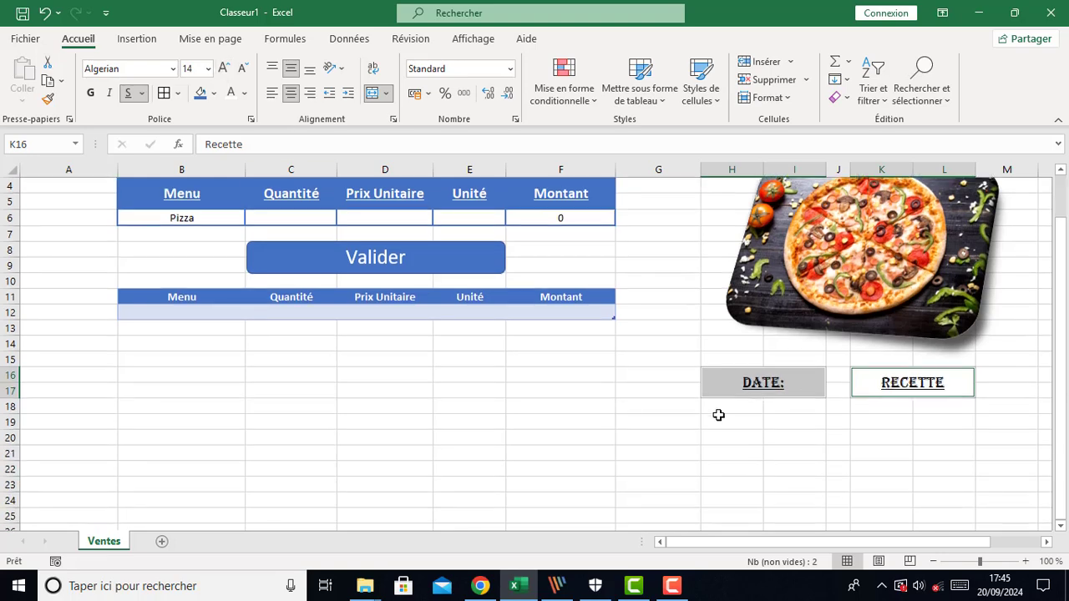
pyautogui.moveTo(712, 410); pyautogui.dragTo(787, 472)
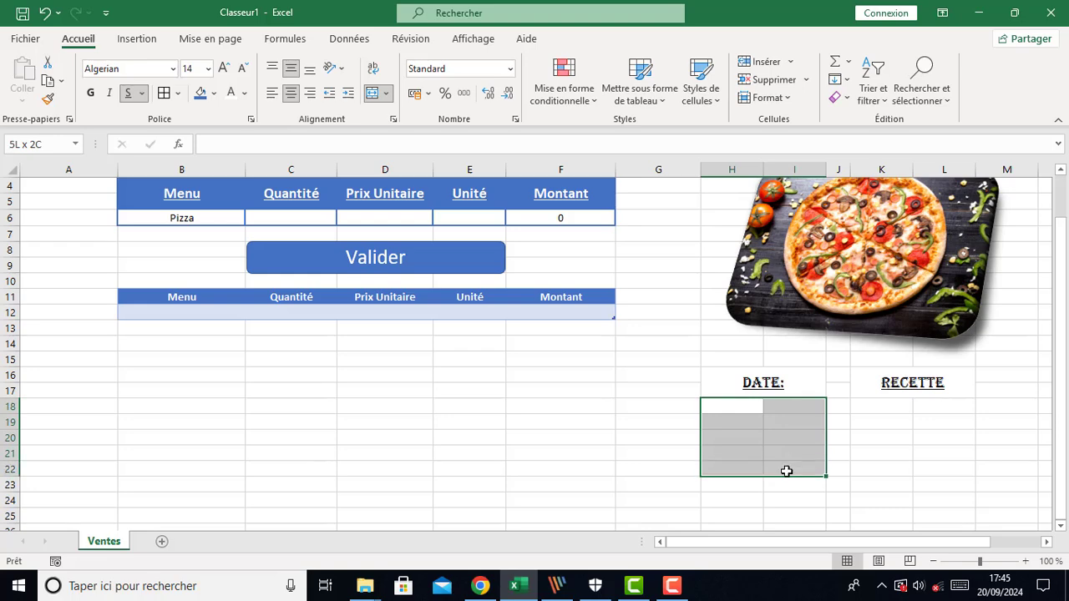
pyautogui.click(200, 93)
pyautogui.click(372, 93)
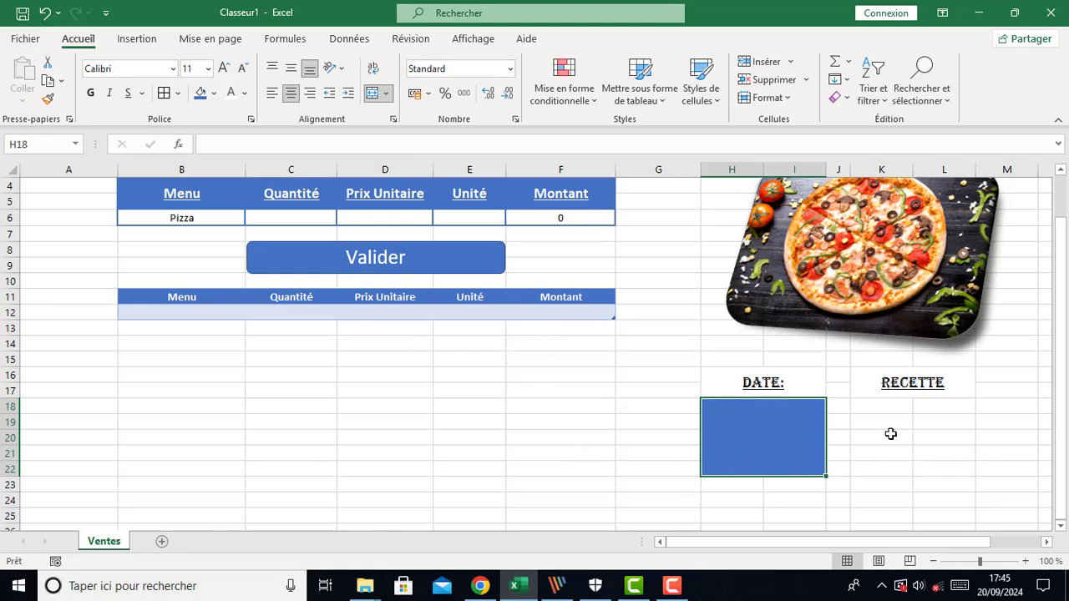
# Fill cells K18:L22 below the Recette label with the same blue and merge them
pyautogui.moveTo(876, 406); pyautogui.dragTo(943, 465)
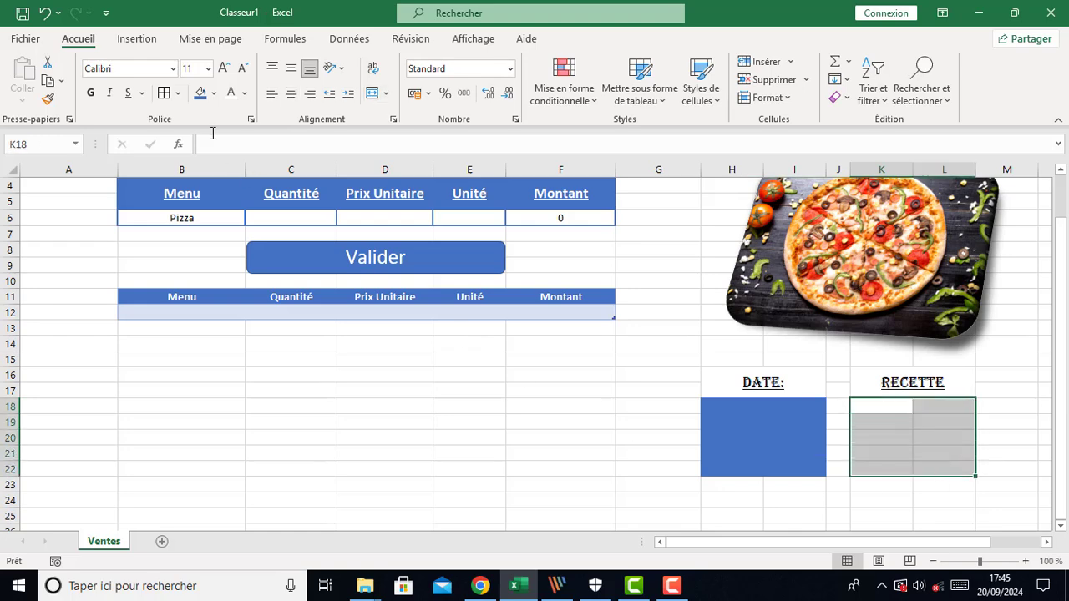
pyautogui.click(201, 93)
pyautogui.click(373, 93)
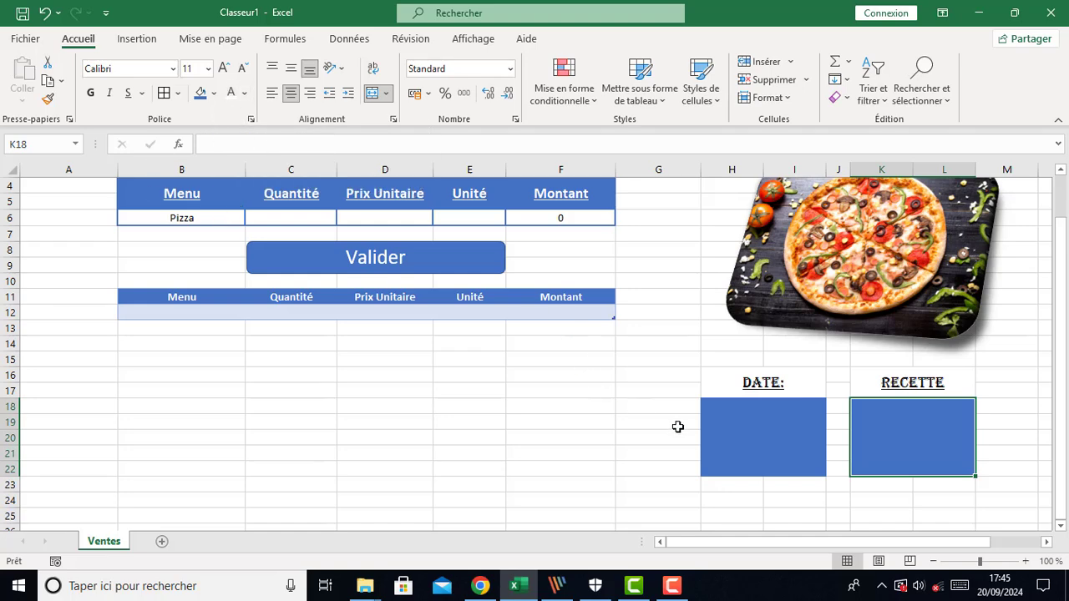
pyautogui.click(725, 438)
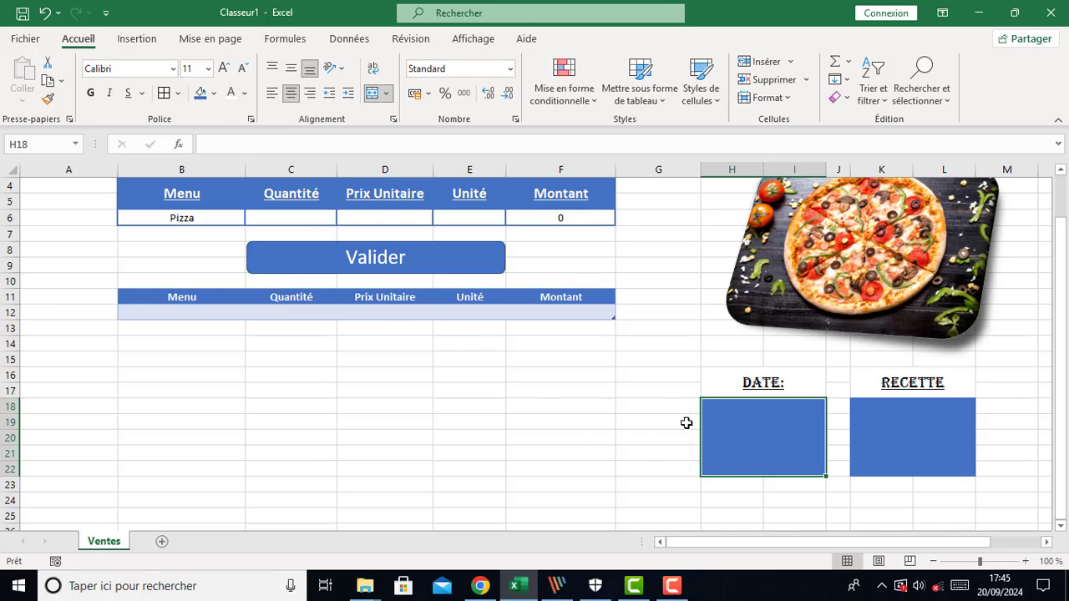
# Enter the formula =AUJOURDHUI() in the merged Date box to show today's date
pyautogui.write('=')
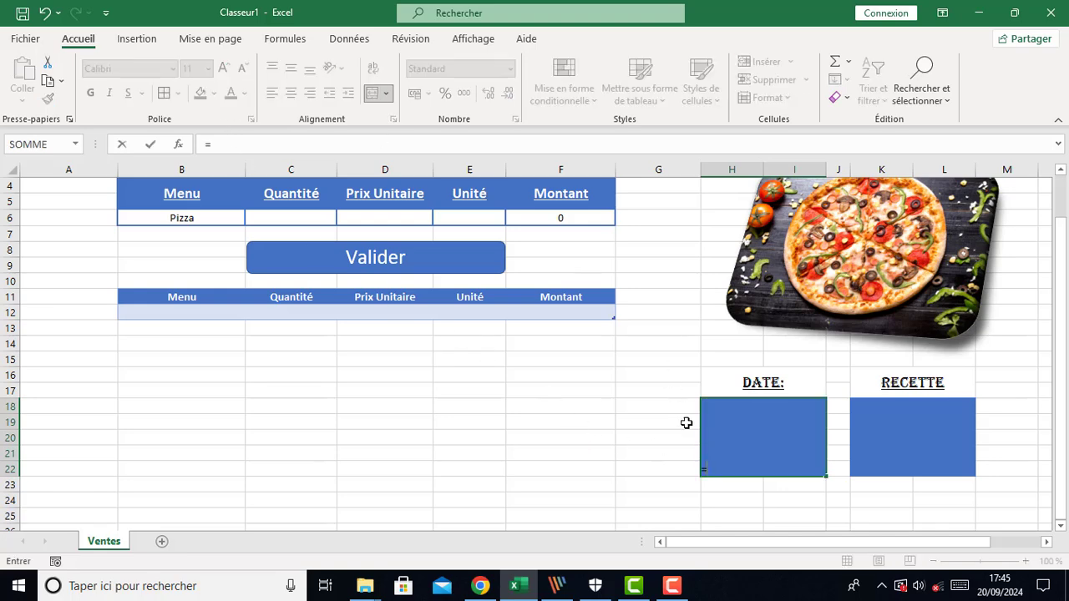
pyautogui.write('au')
pyautogui.press('Tab')
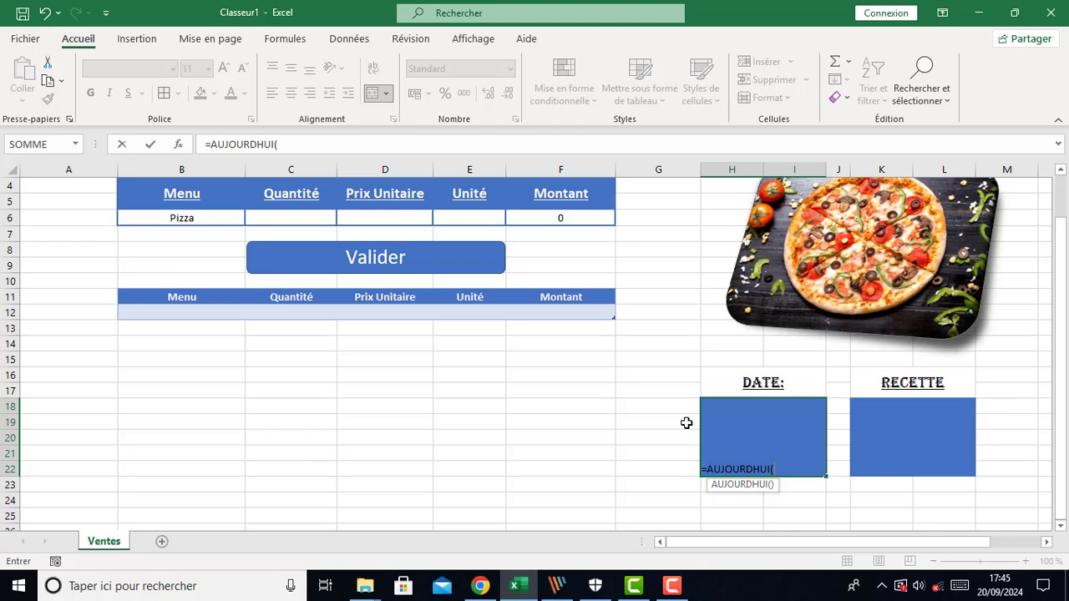
pyautogui.write(')')
pyautogui.press('Return')
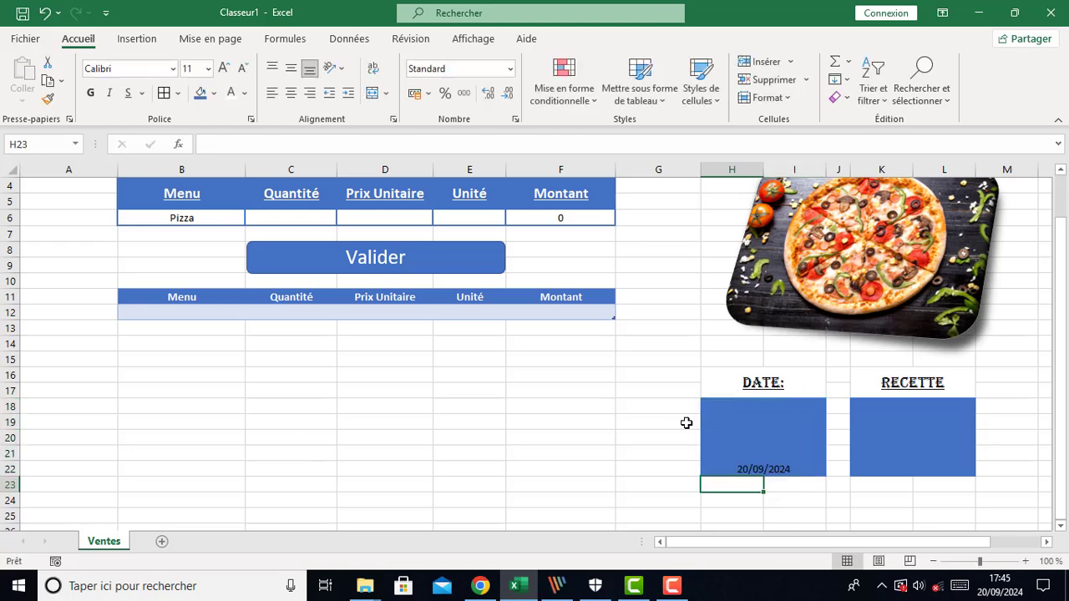
# Format the date box with middle alignment, font size 20 and a white font colour
pyautogui.click(766, 473)
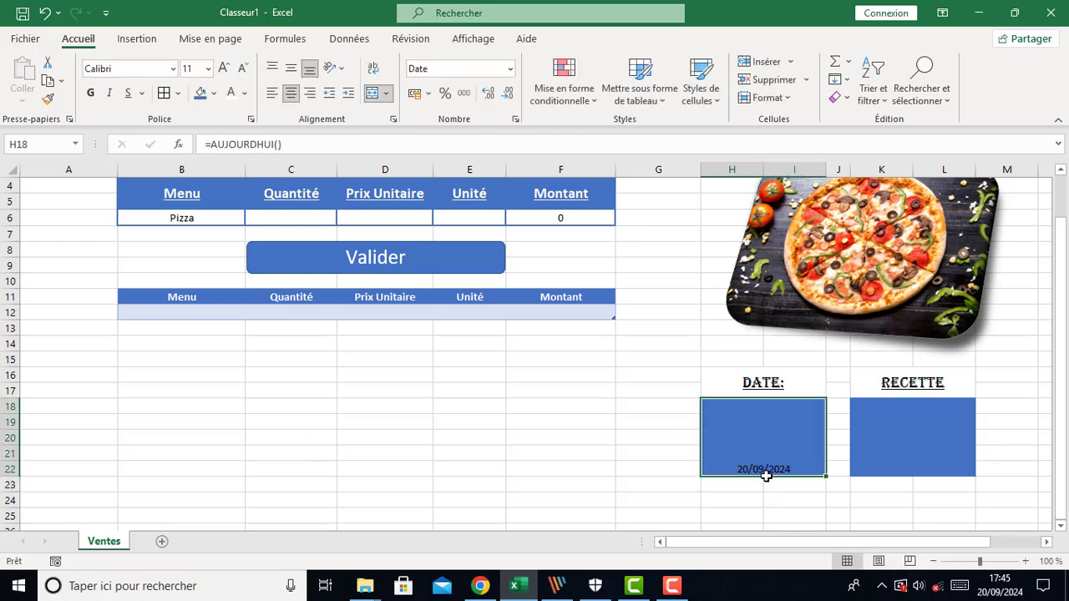
pyautogui.click(291, 68)
pyautogui.click(223, 69)
pyautogui.click(223, 70)
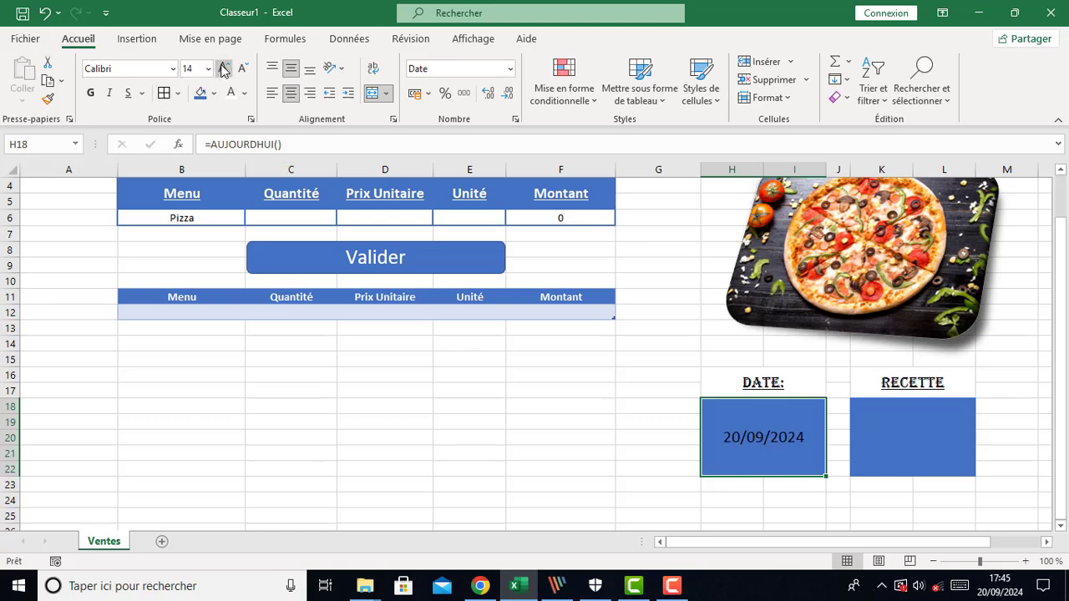
pyautogui.click(223, 69)
pyautogui.click(223, 70)
pyautogui.click(223, 69)
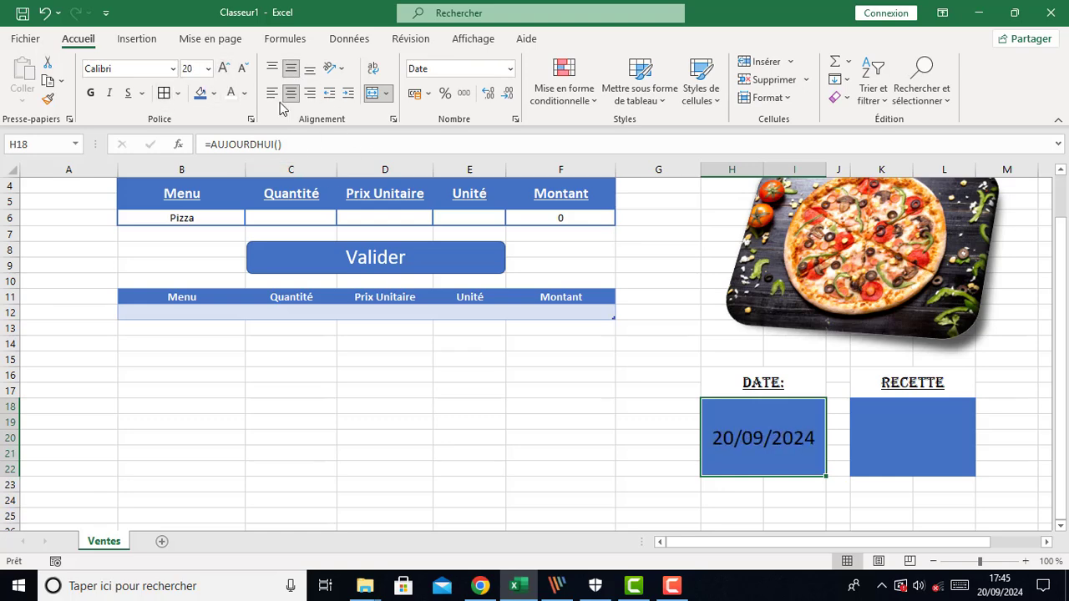
pyautogui.click(233, 93)
# Begin entering a formula in the merged Recette box, starting with =" for a text string
pyautogui.click(943, 434)
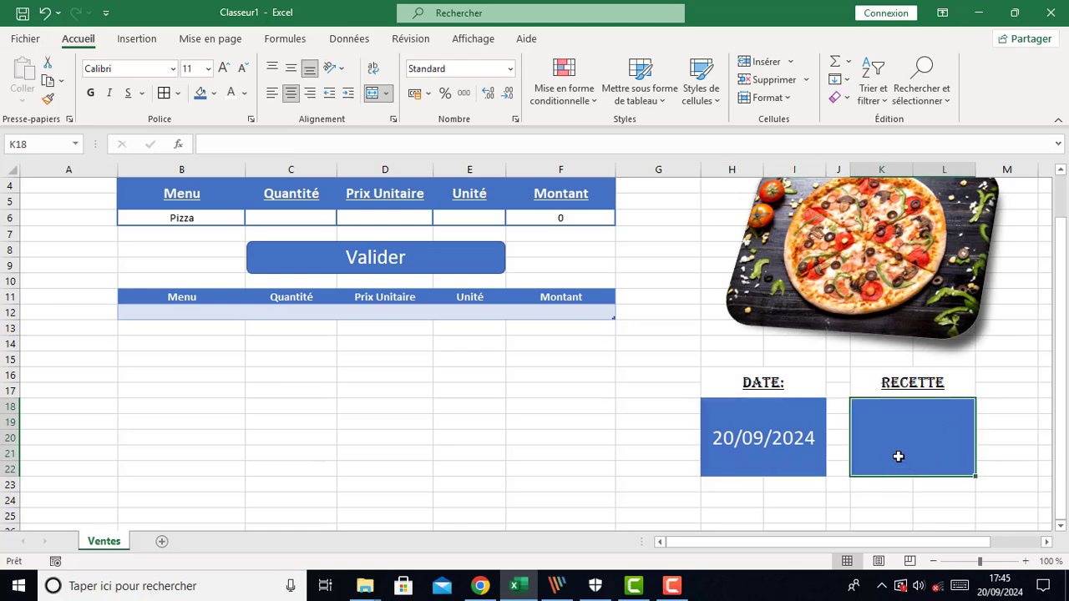
pyautogui.write('=')
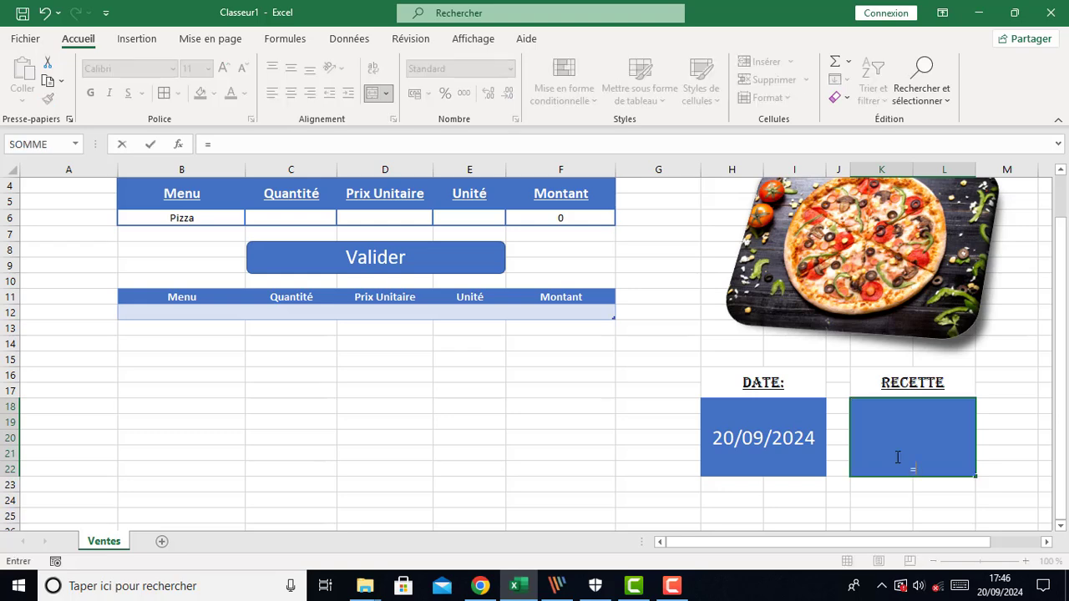
pyautogui.write('"$"')
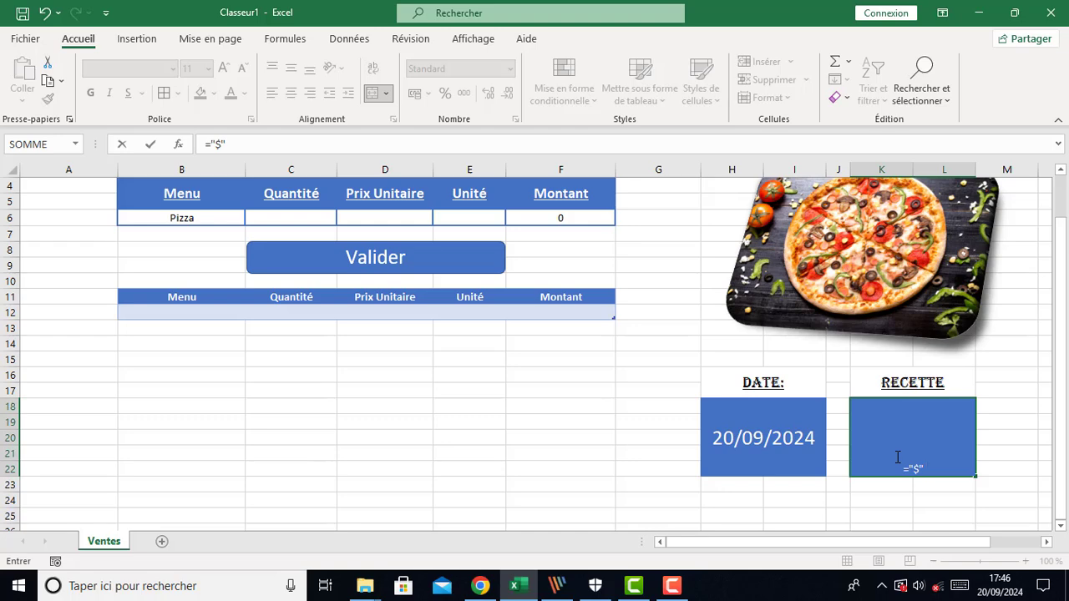
# Complete the Recette formula as ="$" & SOMME(Tableau1[Montant]) to sum the records table's Montant column
pyautogui.write('& somm')
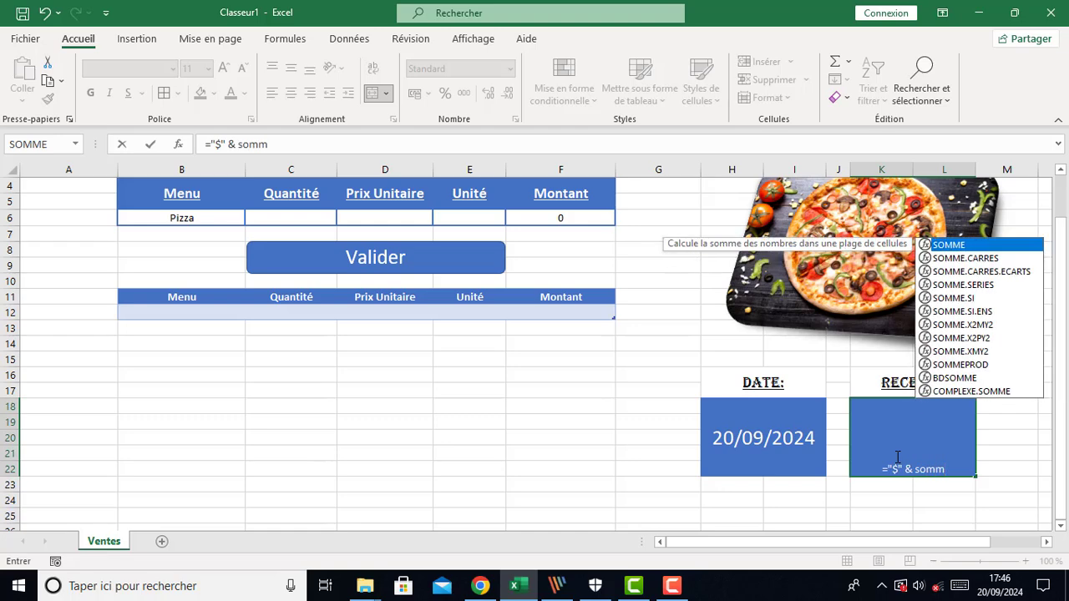
pyautogui.press('Tab')
pyautogui.write('(')
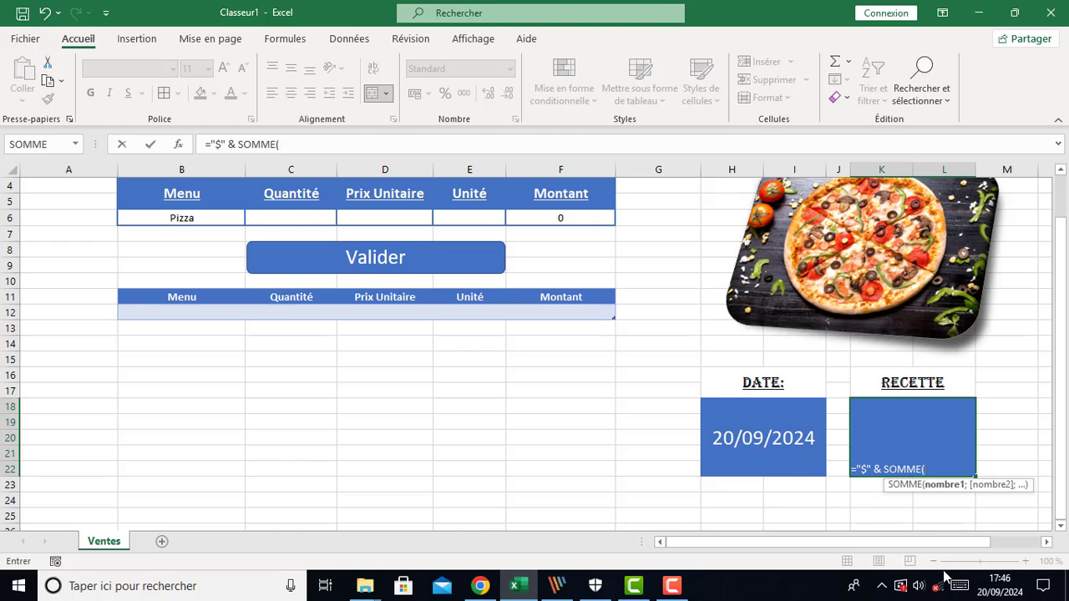
pyautogui.click(561, 287)
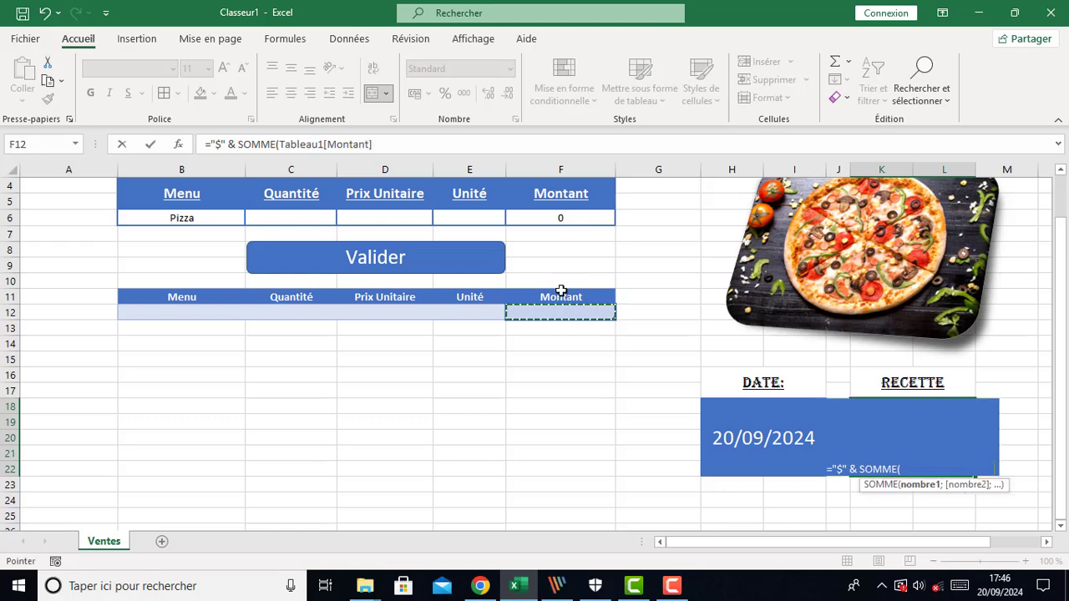
pyautogui.write(')')
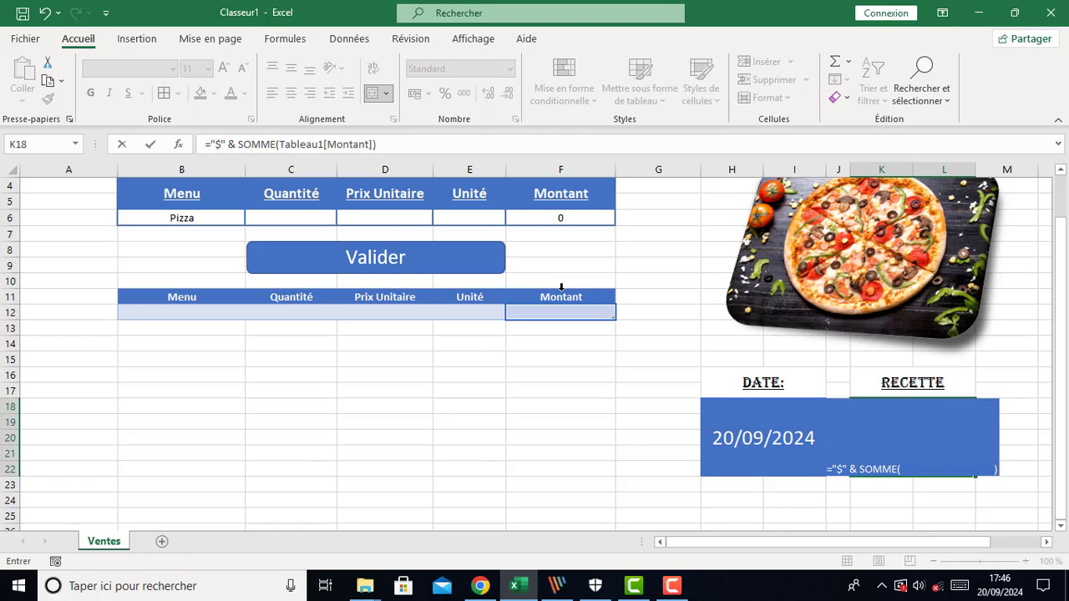
pyautogui.press('Return')
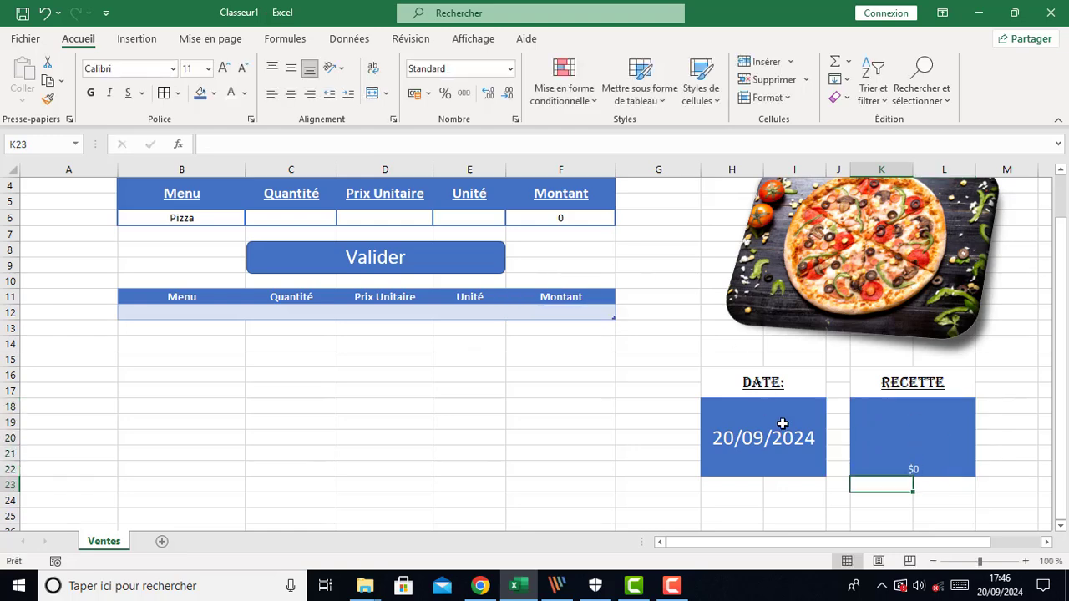
# Middle-align the merged Recette box and increase its font size to 28
pyautogui.click(900, 451)
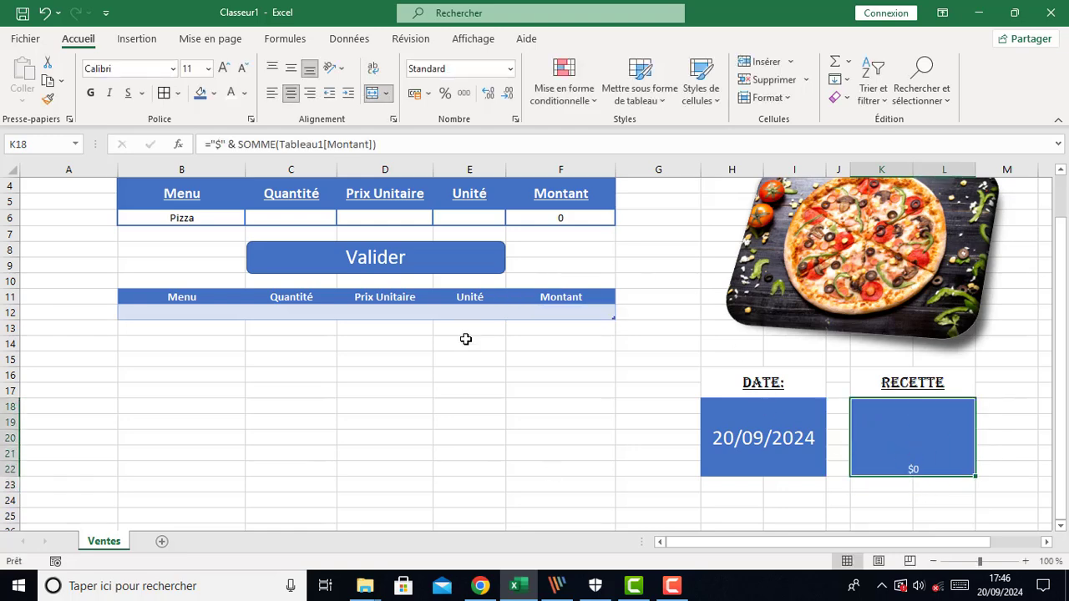
pyautogui.click(293, 70)
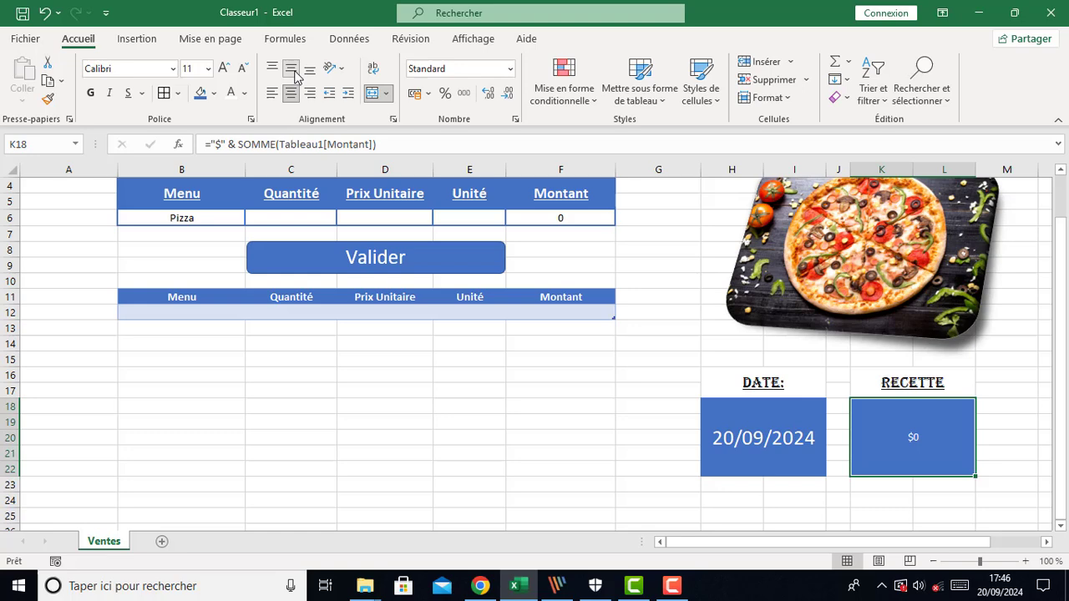
pyautogui.click(223, 69)
pyautogui.click(223, 69)
pyautogui.click(223, 69)
pyautogui.click(223, 69)
pyautogui.click(223, 69)
pyautogui.click(223, 68)
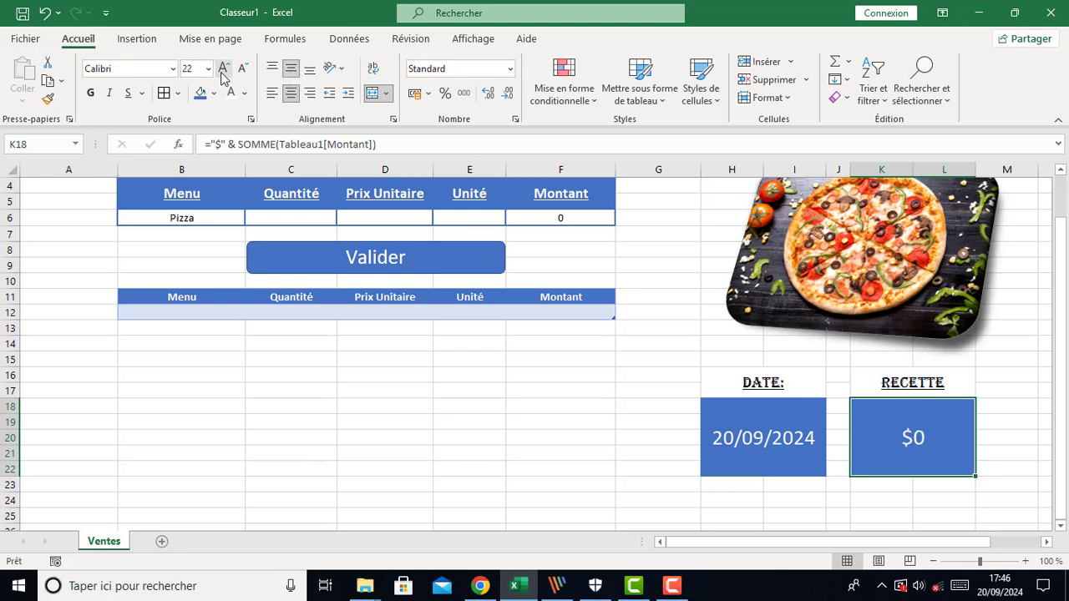
pyautogui.click(223, 68)
pyautogui.click(222, 70)
pyautogui.click(222, 71)
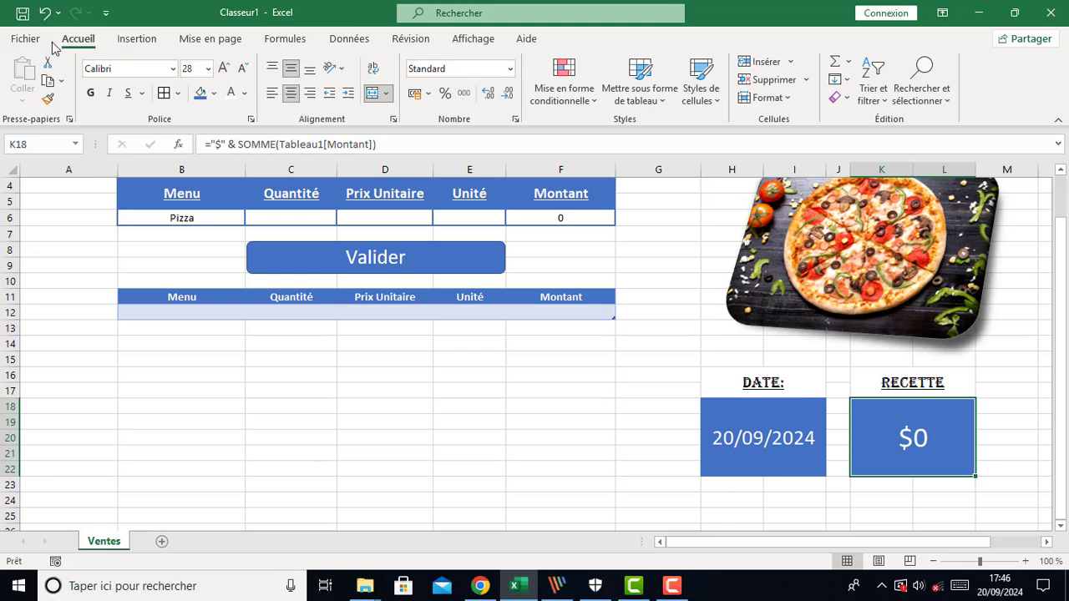
# Set the Recette box font to Cooper Black
pyautogui.click(136, 69)
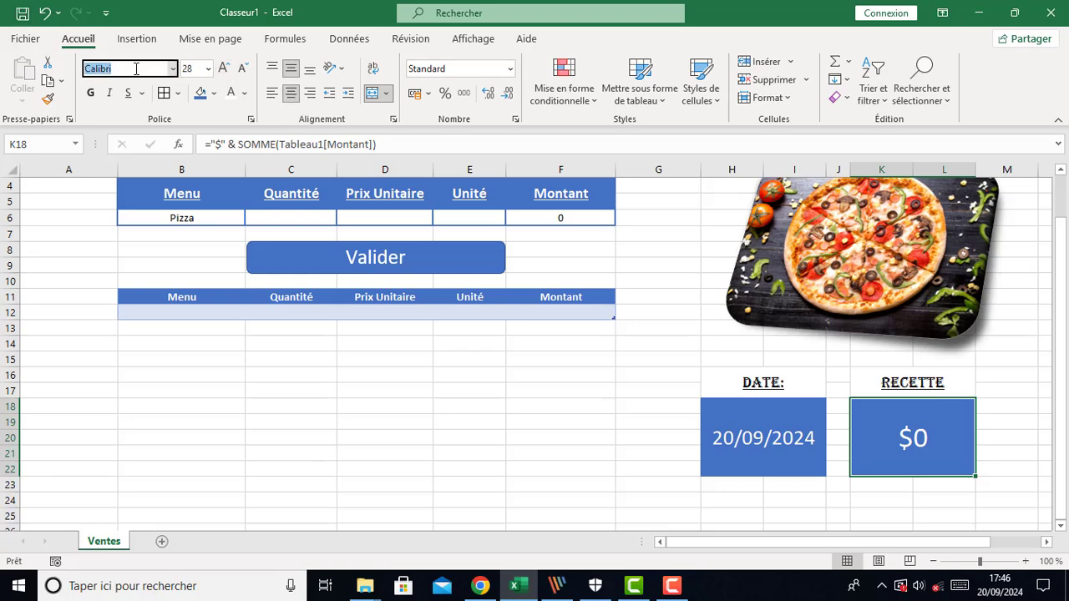
pyautogui.write('Coo')
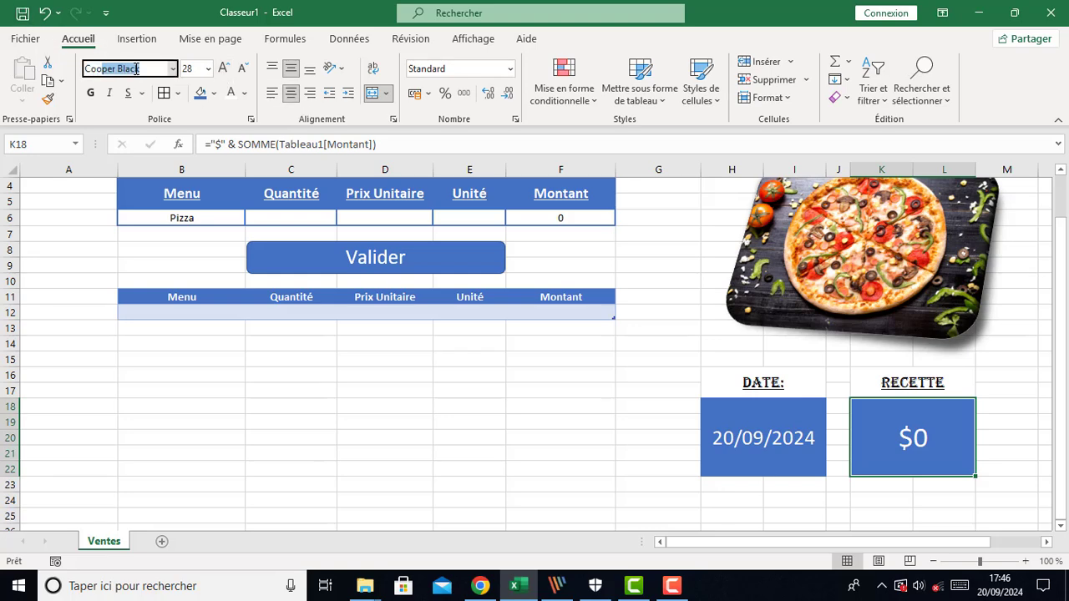
pyautogui.press('Return')
pyautogui.click(646, 481)
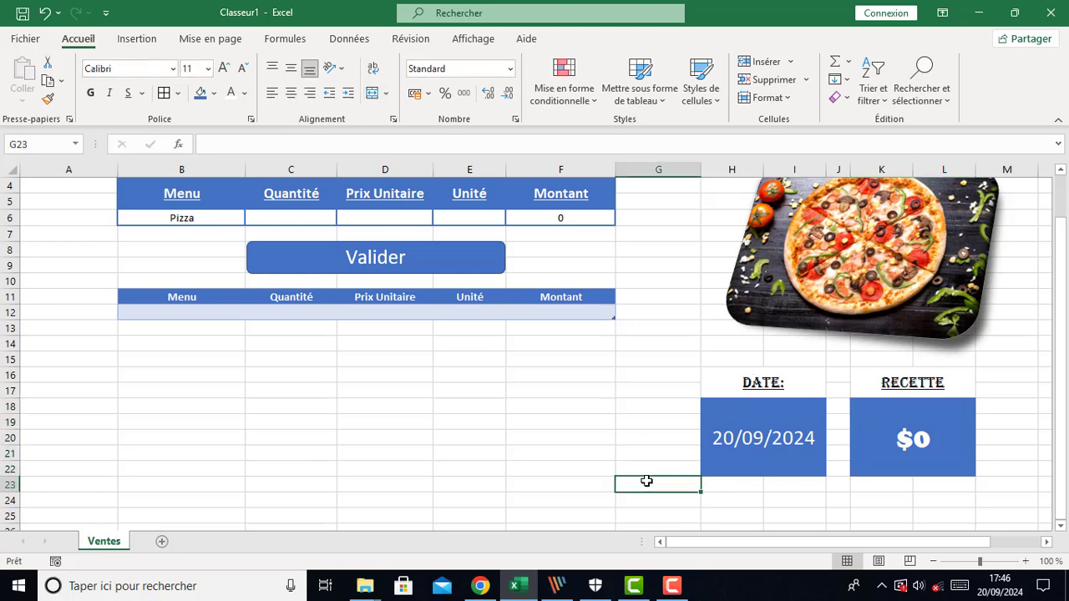
# Open the Selection pane to check the names of the shapes on the sheet, then close it
pyautogui.scroll(1, 471, 396)
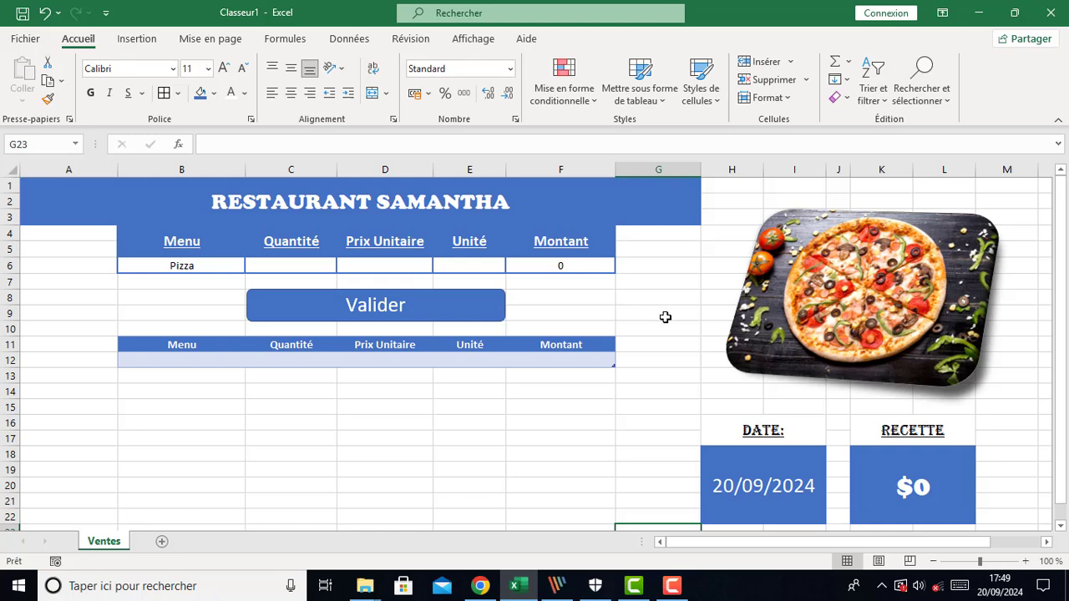
pyautogui.click(479, 317)
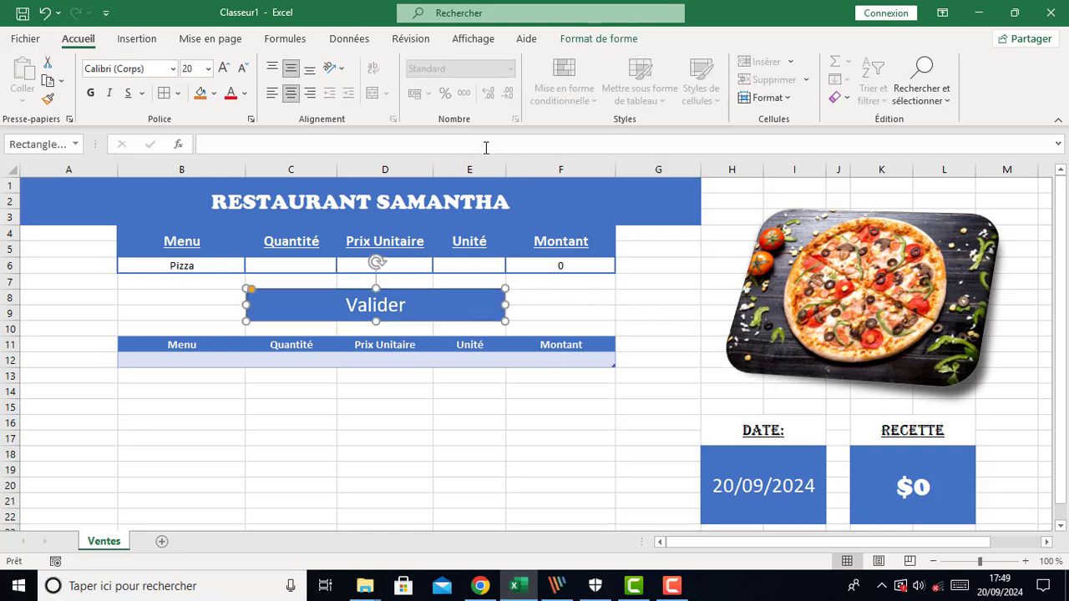
pyautogui.click(585, 38)
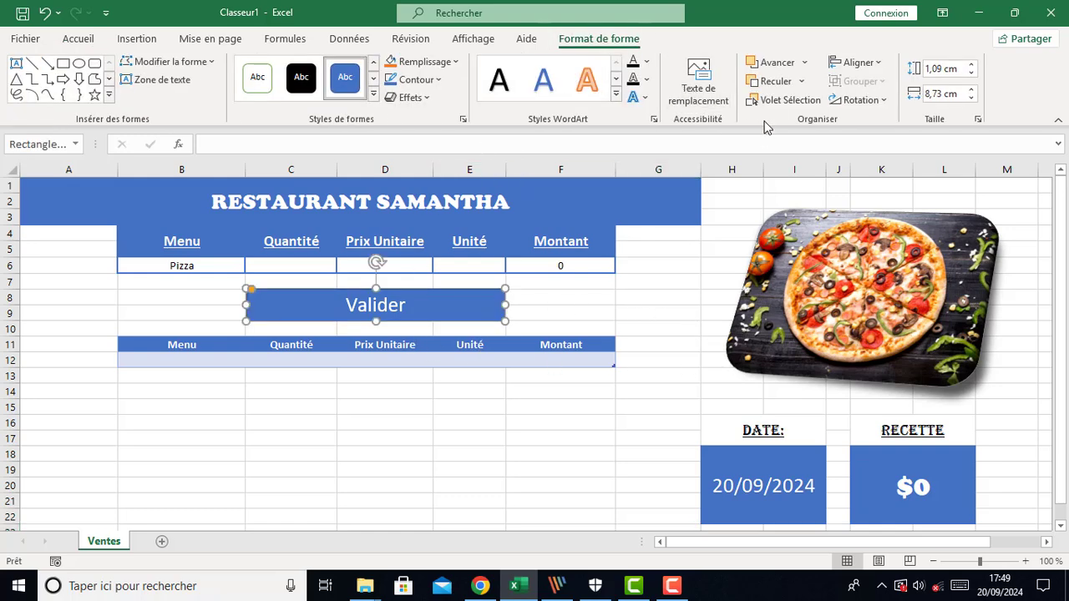
pyautogui.click(786, 100)
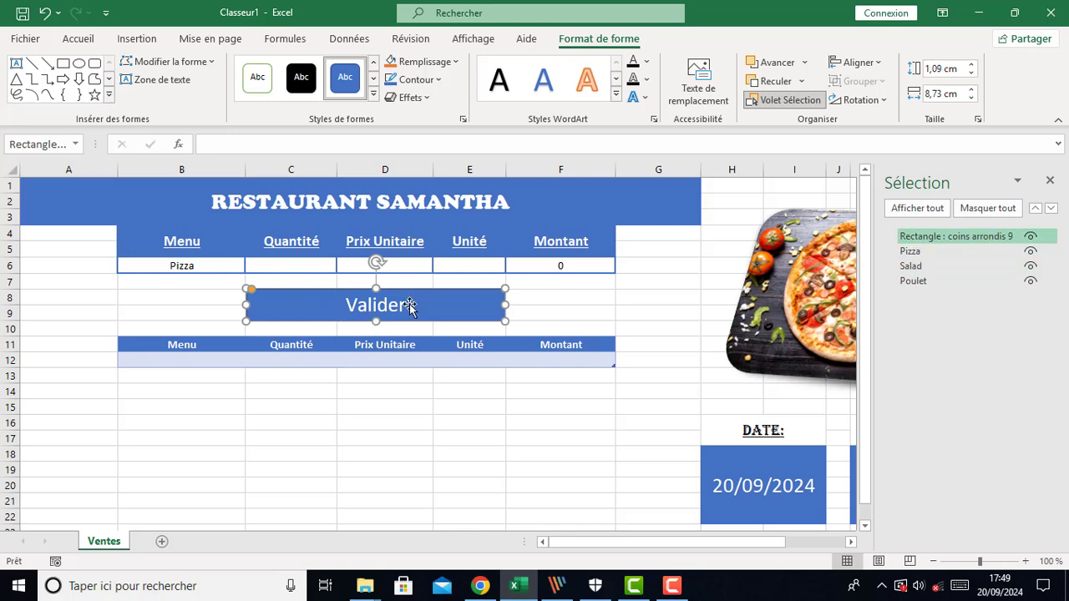
pyautogui.click(618, 311)
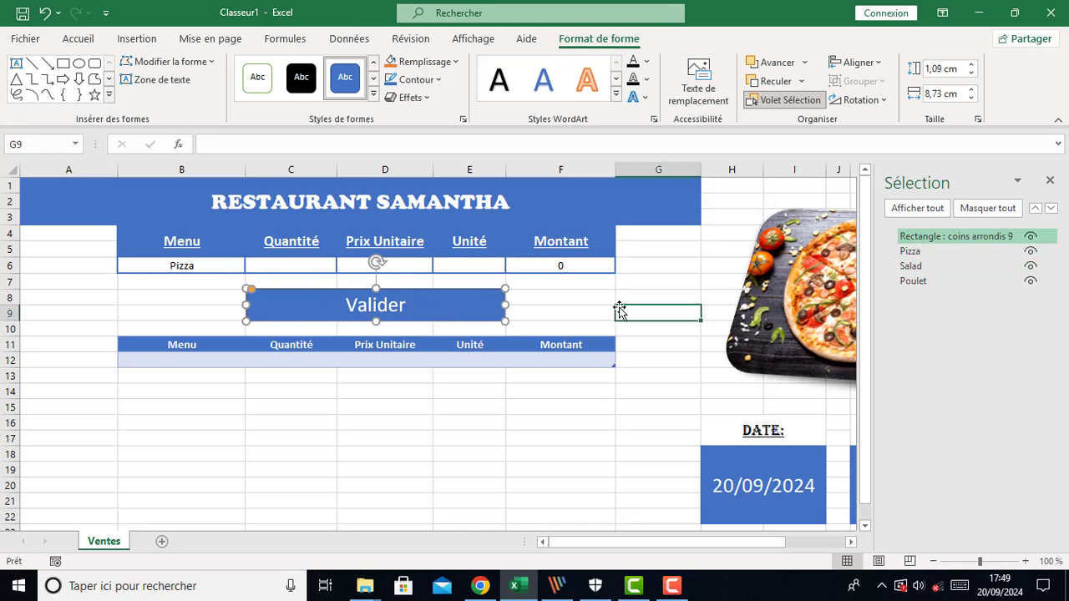
pyautogui.click(1050, 181)
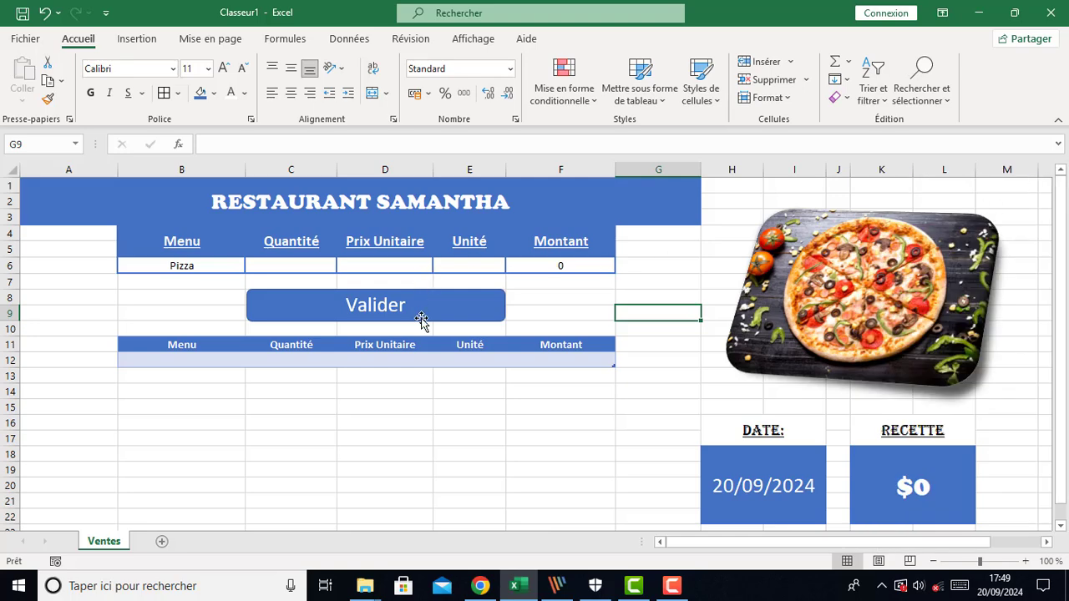
# Open the VBA editor and create a Worksheet_Change event procedure in the Ventes sheet's code module
pyautogui.hotkey('alt', 'F11')
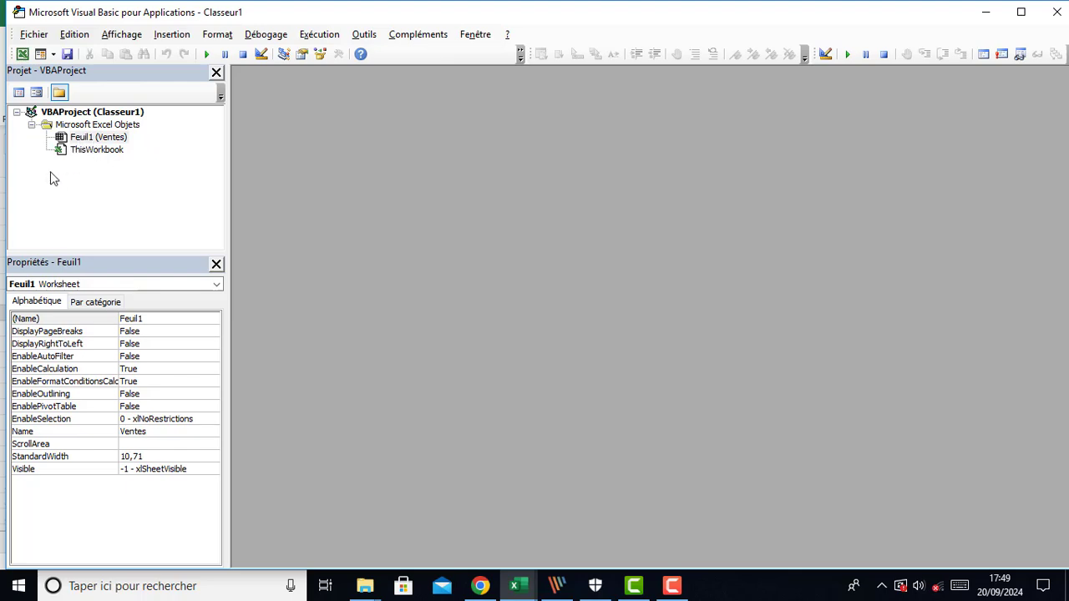
pyautogui.doubleClick(93, 139)
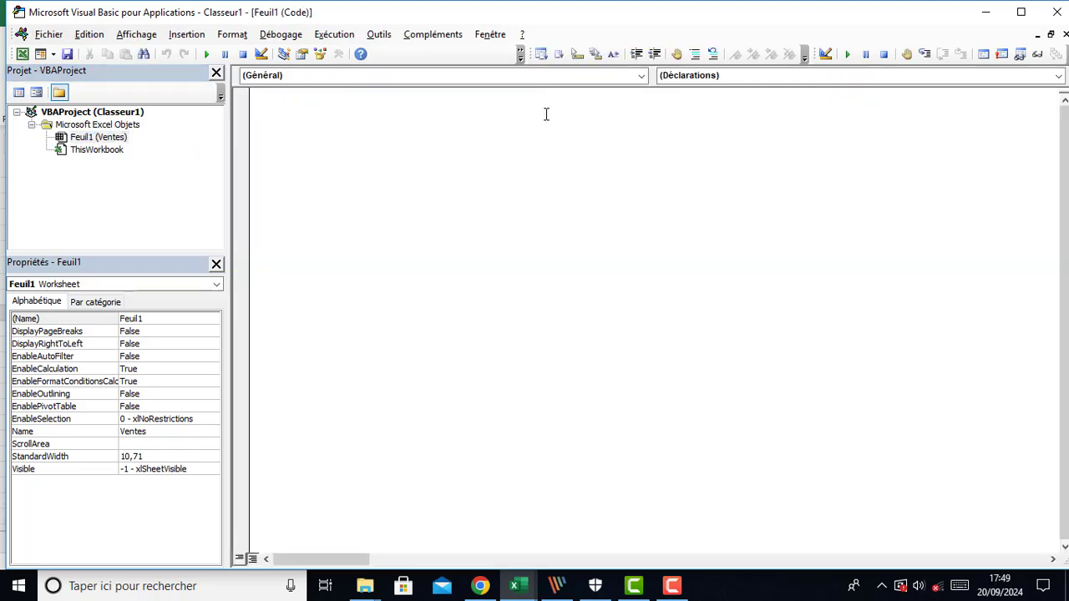
pyautogui.click(641, 75)
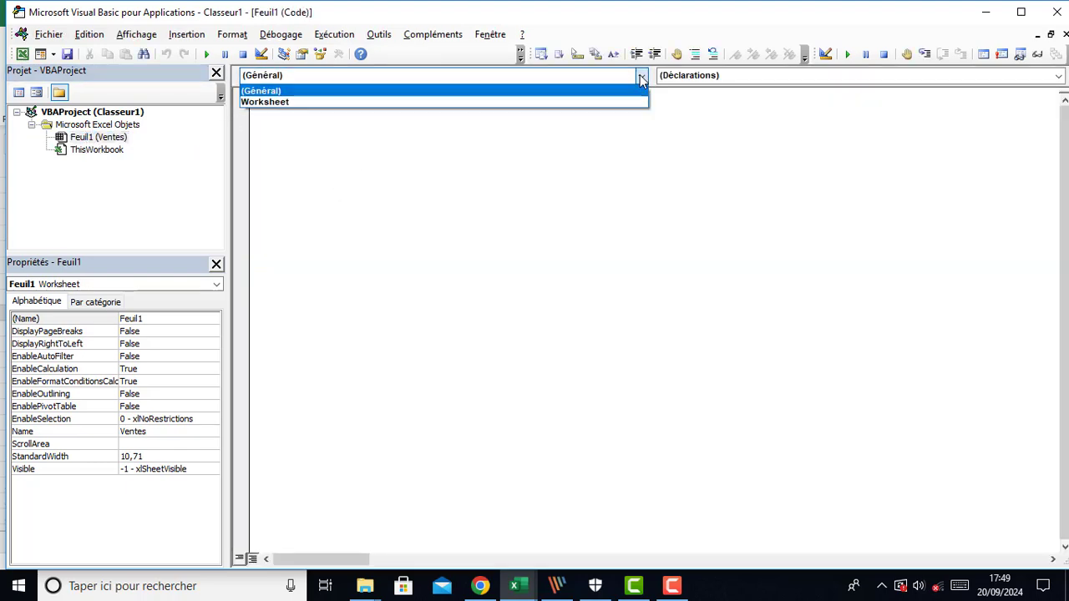
pyautogui.click(276, 103)
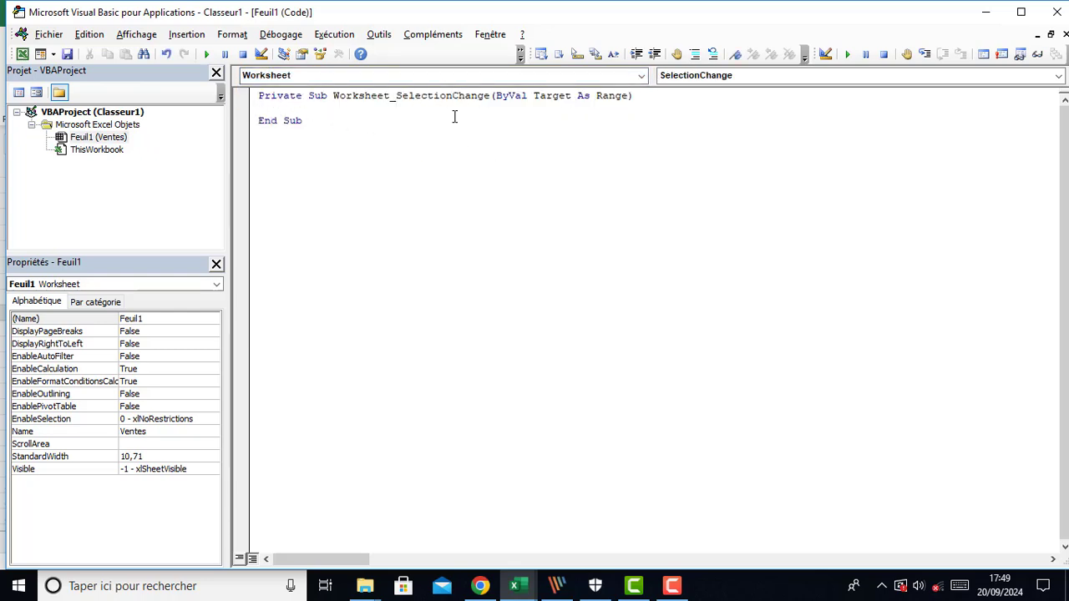
pyautogui.click(703, 76)
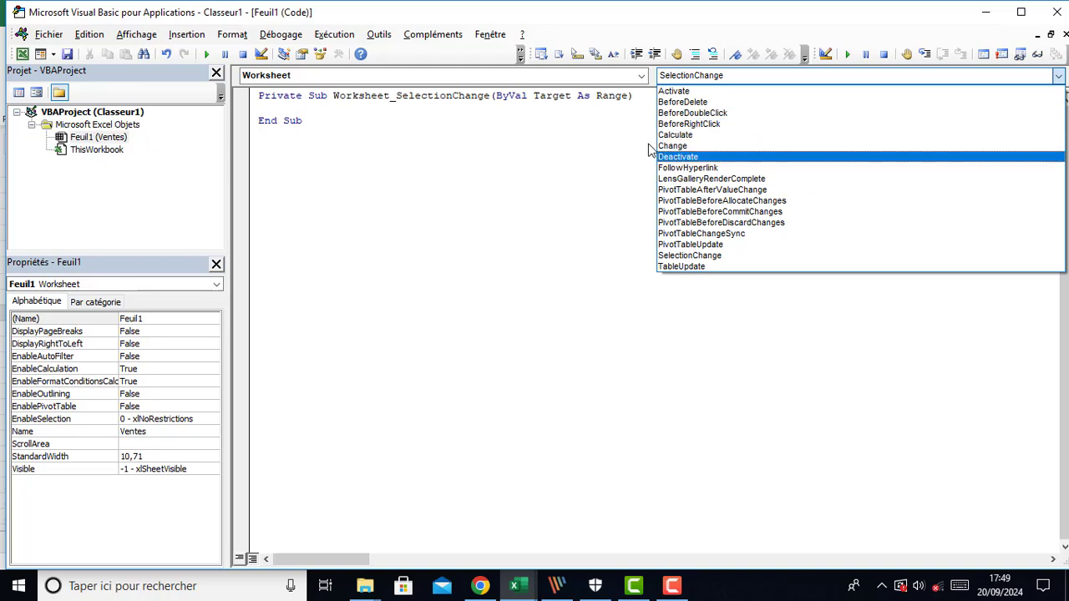
pyautogui.click(673, 154)
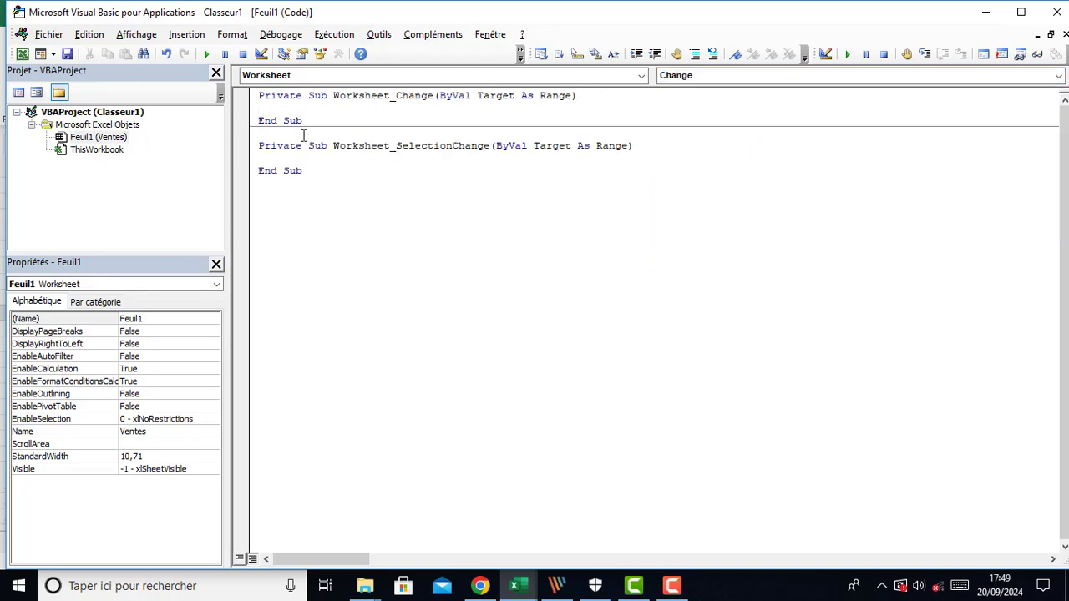
# Delete the automatically generated Worksheet_SelectionChange procedure
pyautogui.moveTo(302, 121); pyautogui.dragTo(244, 122)
pyautogui.click(330, 108)
pyautogui.moveTo(317, 177); pyautogui.dragTo(251, 153)
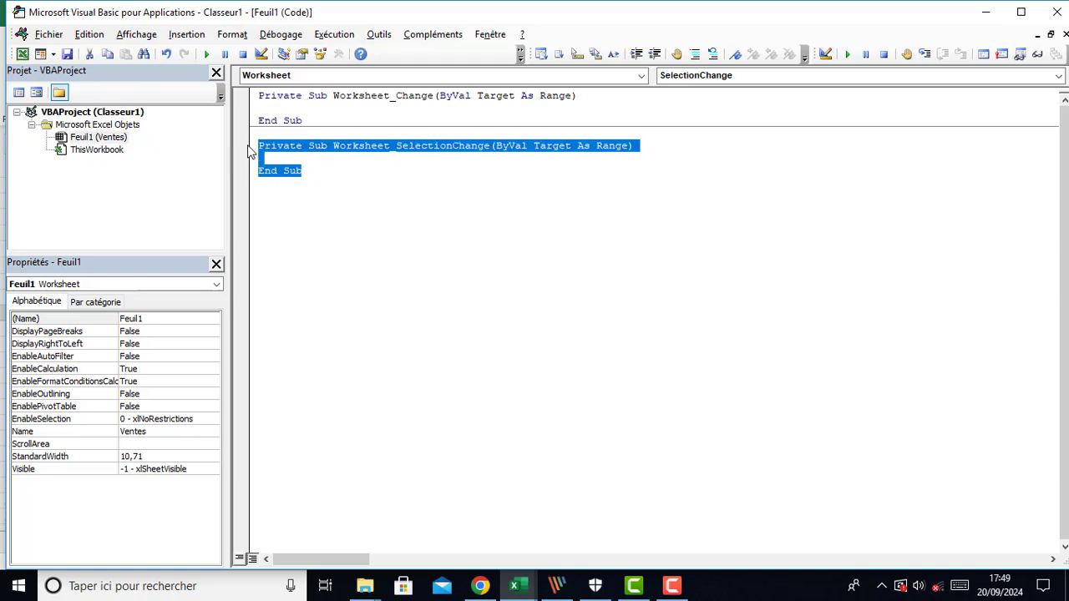
pyautogui.press('Delete')
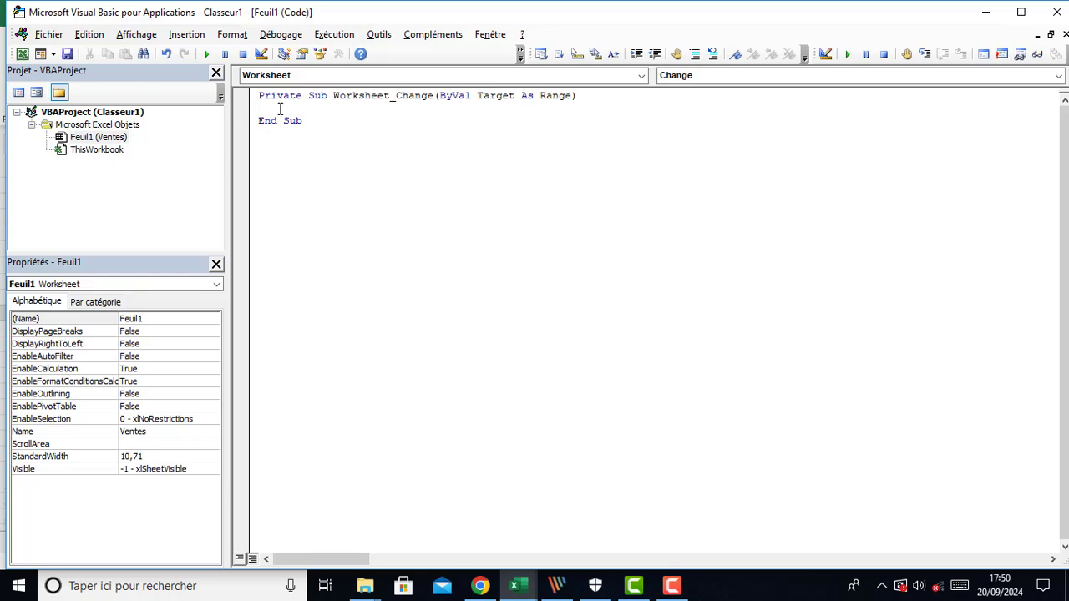
# Write Feuil1.Shapes.Count on a new line inside the Worksheet_Change procedure
pyautogui.press('Return')
pyautogui.press('Return')
pyautogui.press('Return')
pyautogui.write('fe')
pyautogui.write('uill.')
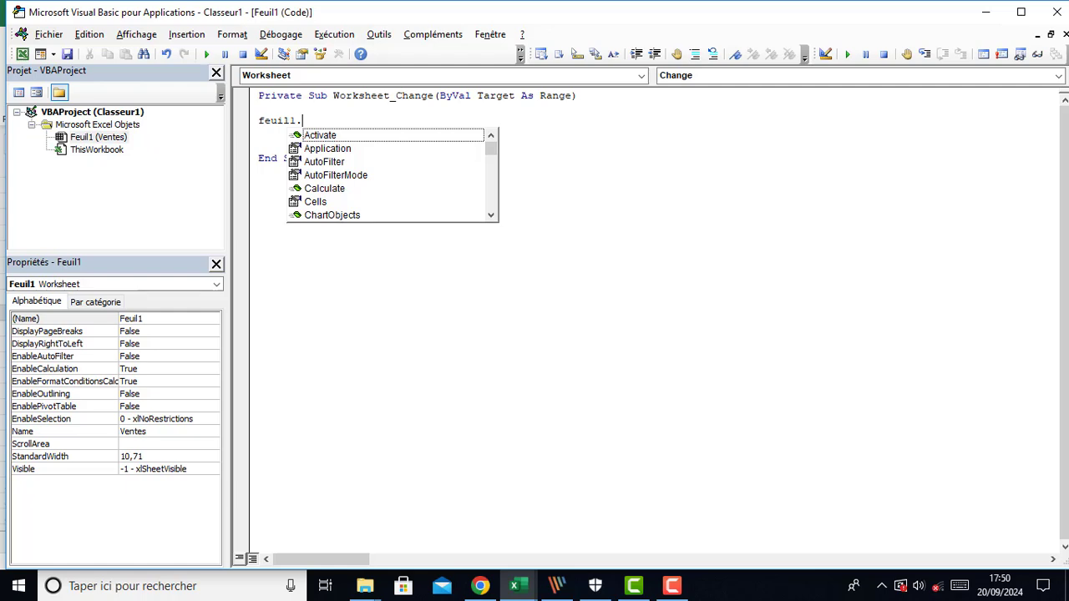
pyautogui.write('sf')
pyautogui.press('BackSpace')
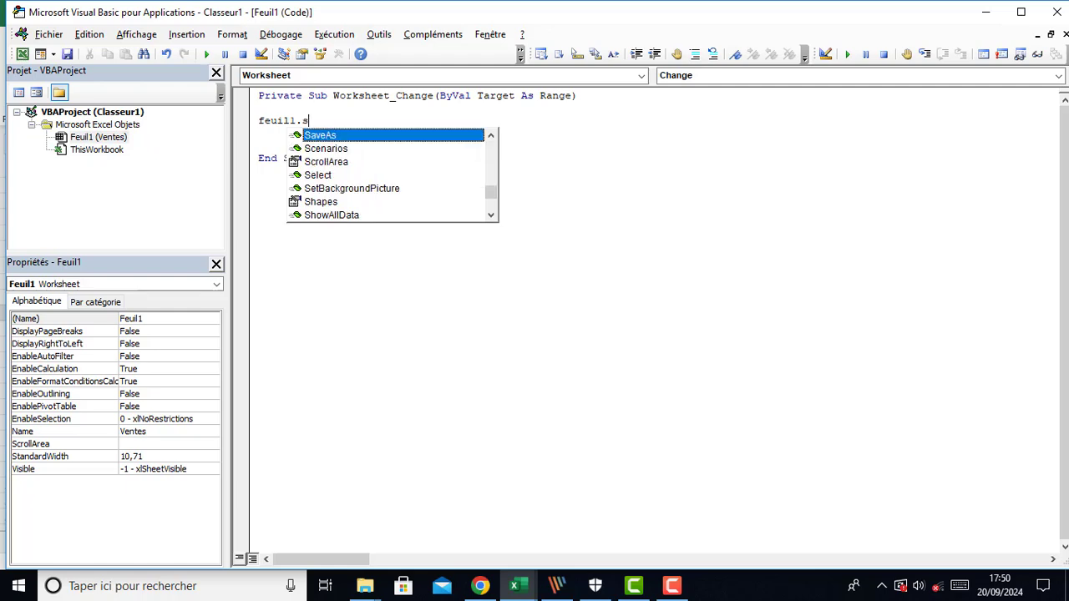
pyautogui.write('h')
pyautogui.press('Tab')
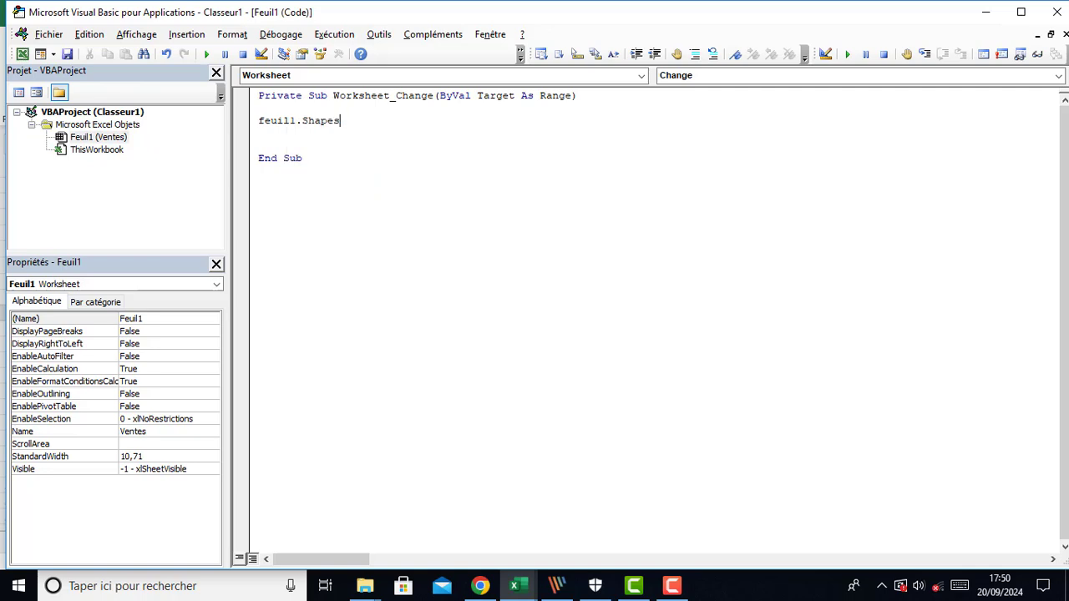
pyautogui.write('cou')
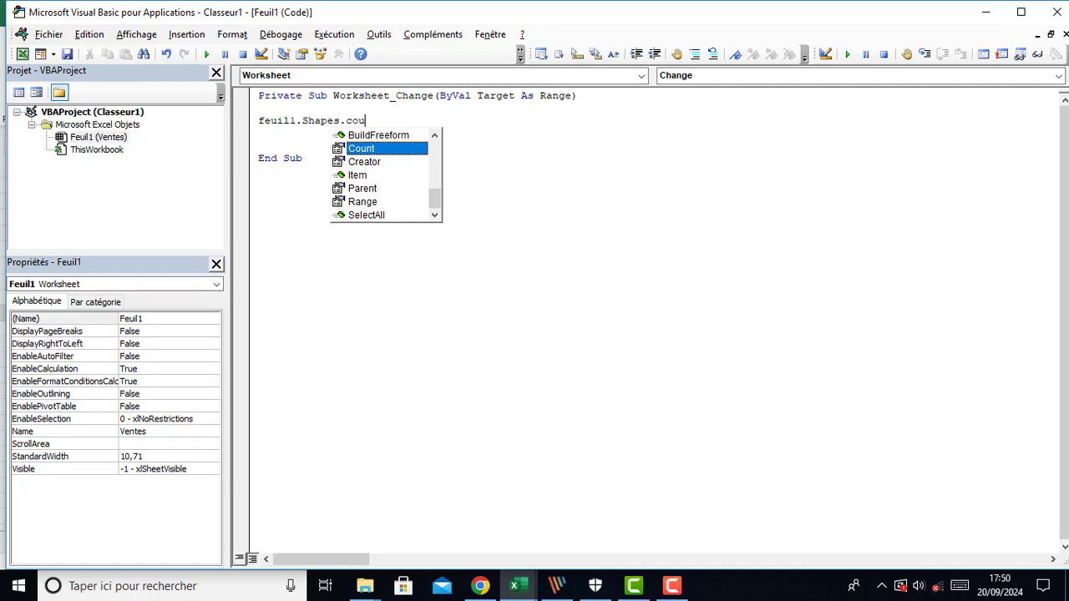
pyautogui.write('n')
pyautogui.press('Tab')
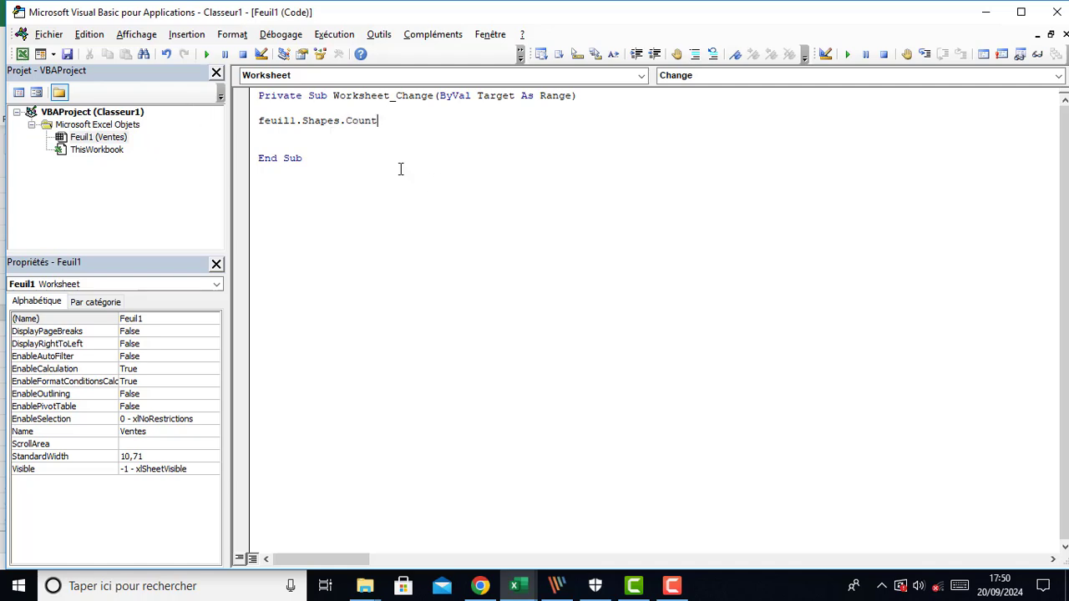
# Prefix the line with MsgBox so the procedure displays the sheet's shape count
pyautogui.click(253, 121)
pyautogui.write('msg')
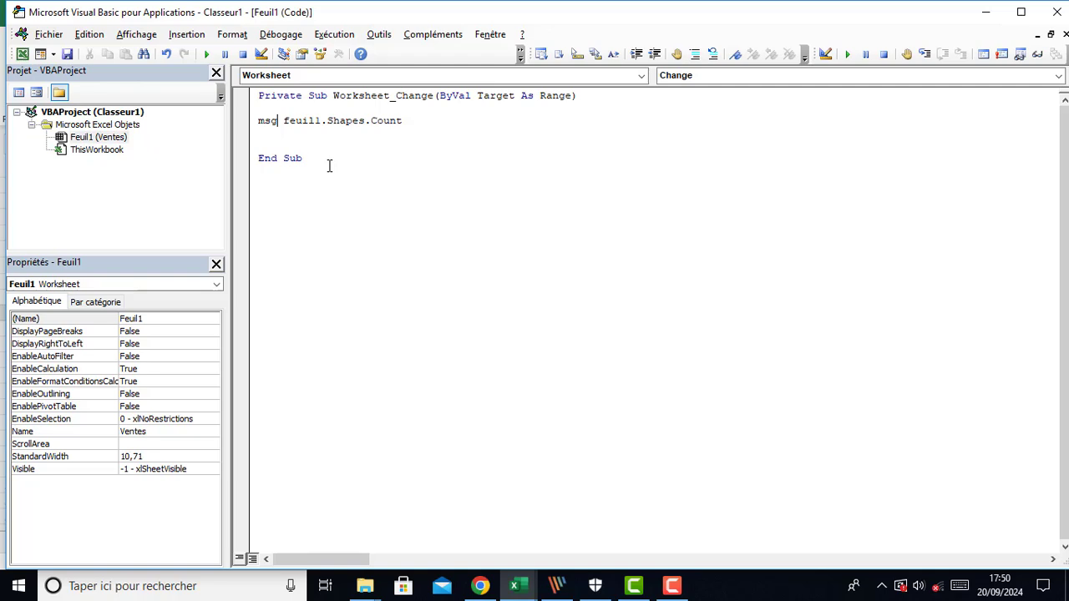
pyautogui.hotkey('ctrl', 'space')
pyautogui.click(287, 139)
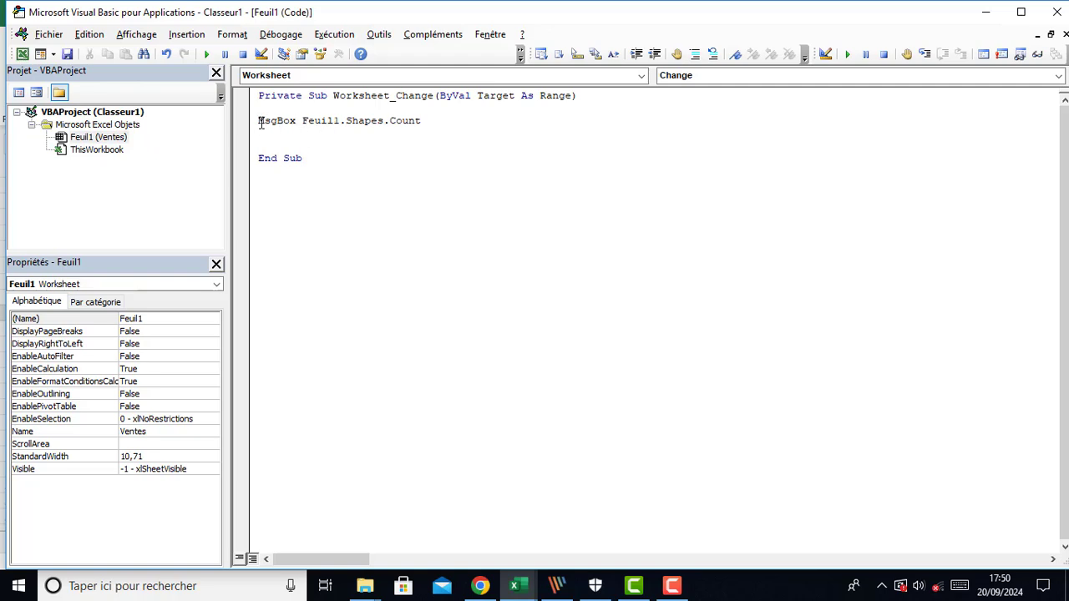
# Return to the Ventes sheet in Excel
pyautogui.moveTo(303, 124); pyautogui.dragTo(417, 122)
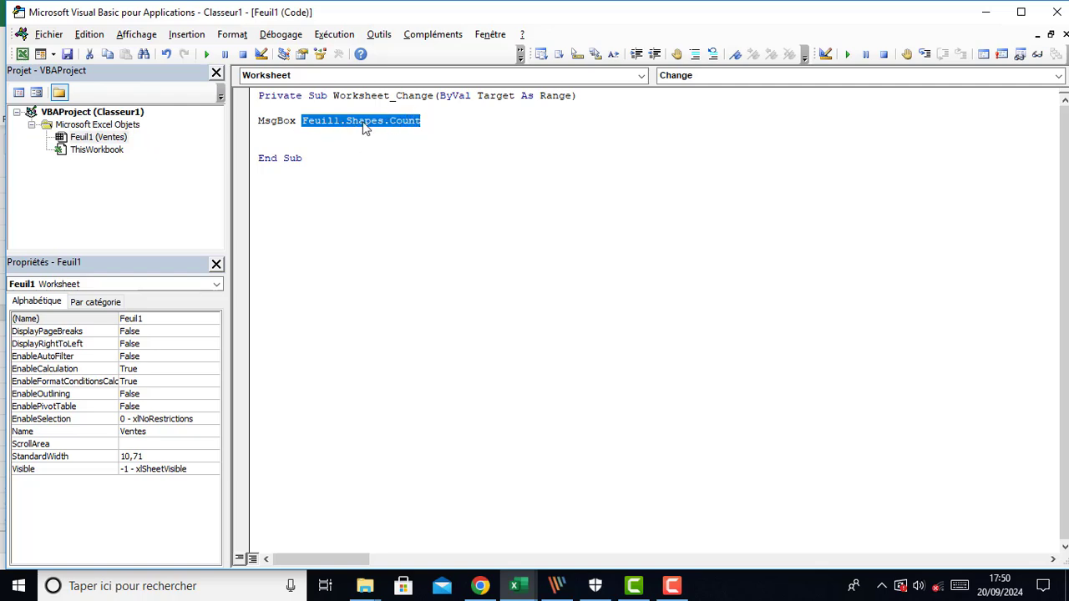
pyautogui.click(390, 121)
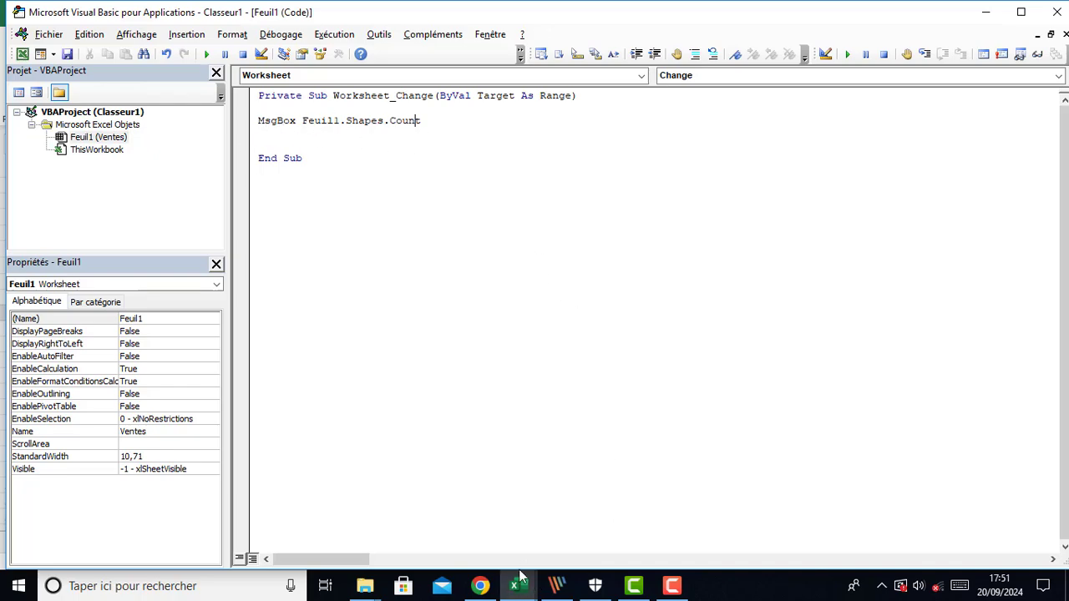
pyautogui.moveTo(516, 586)
pyautogui.click(384, 526)
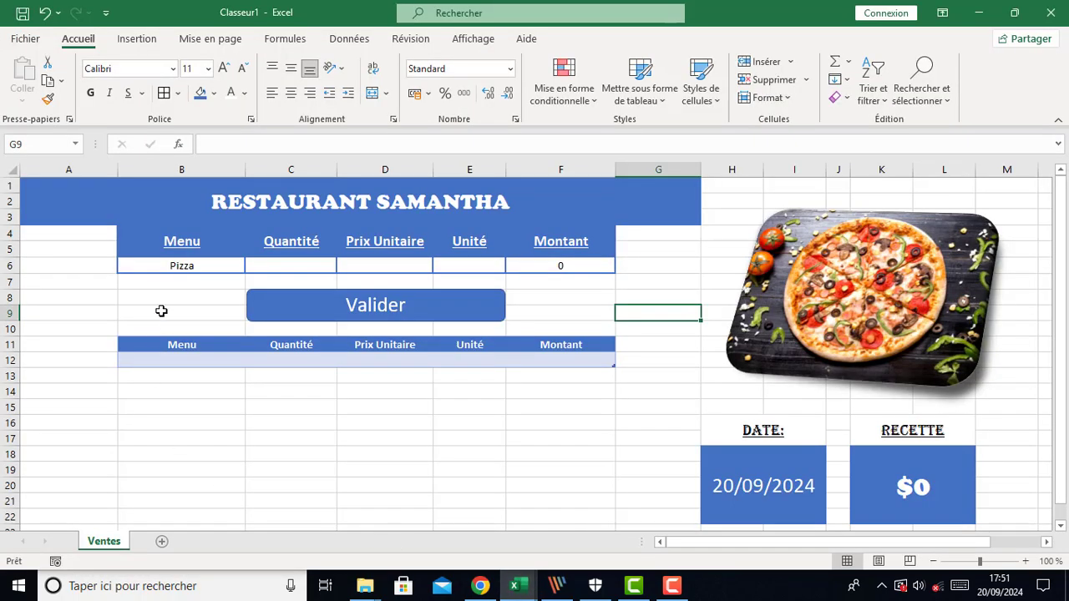
# Choose Poulet in the Menu drop-down to run the change macro and close its message box
pyautogui.click(200, 268)
pyautogui.click(252, 268)
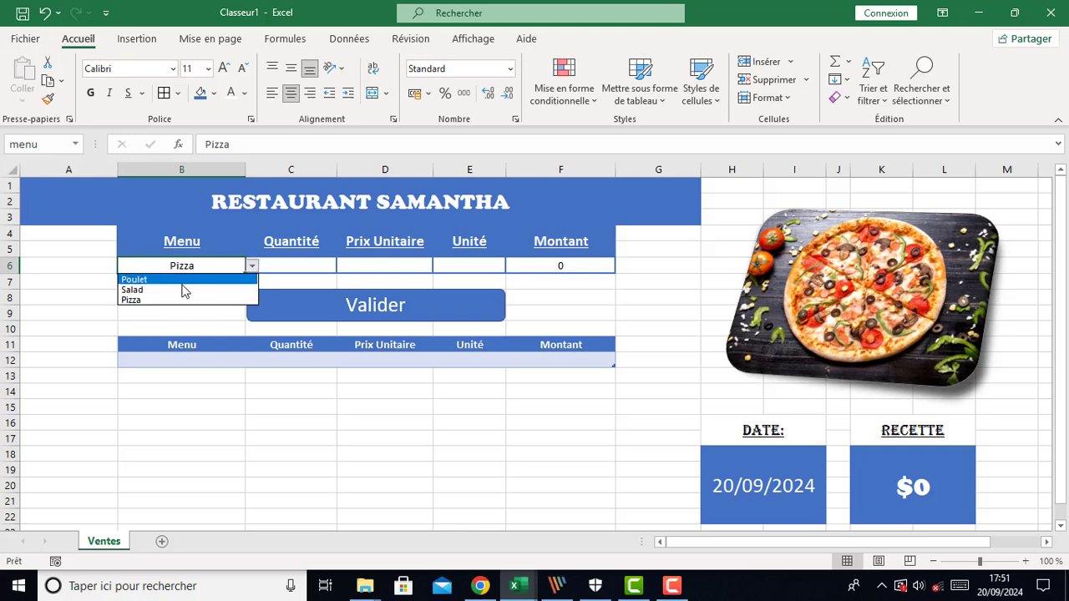
pyautogui.click(175, 279)
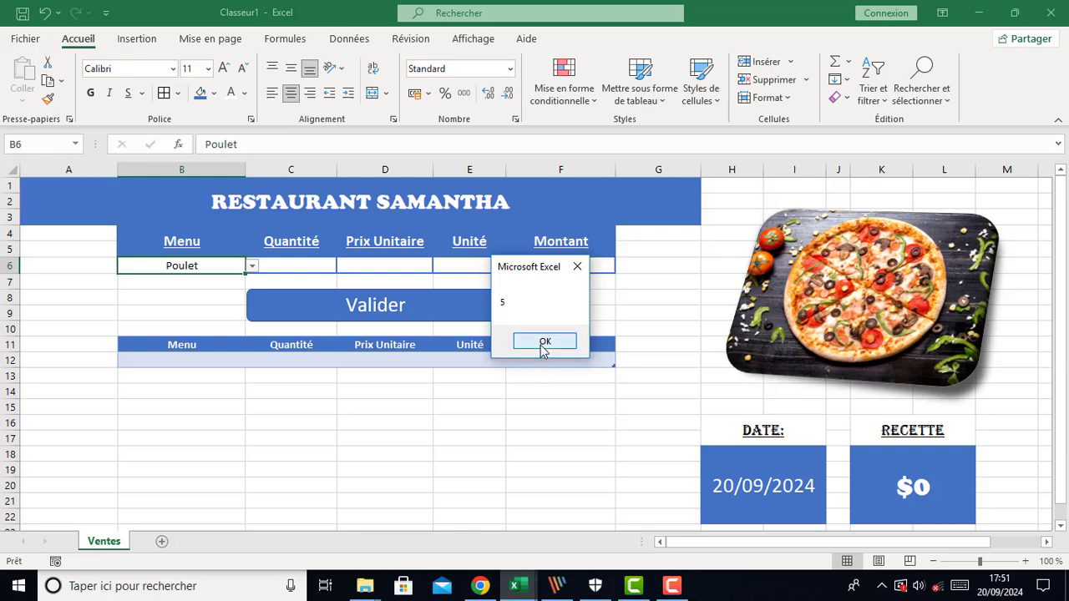
pyautogui.click(544, 343)
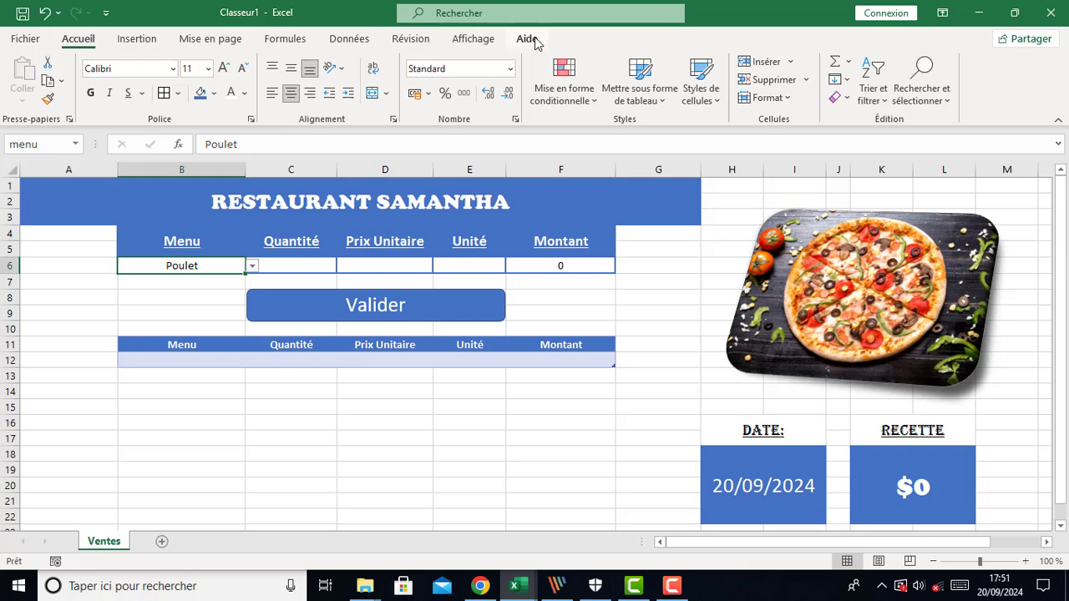
# Open the Selection pane from the picture's format options to list the sheet's shapes, and check the Menu drop-down
pyautogui.click(852, 252)
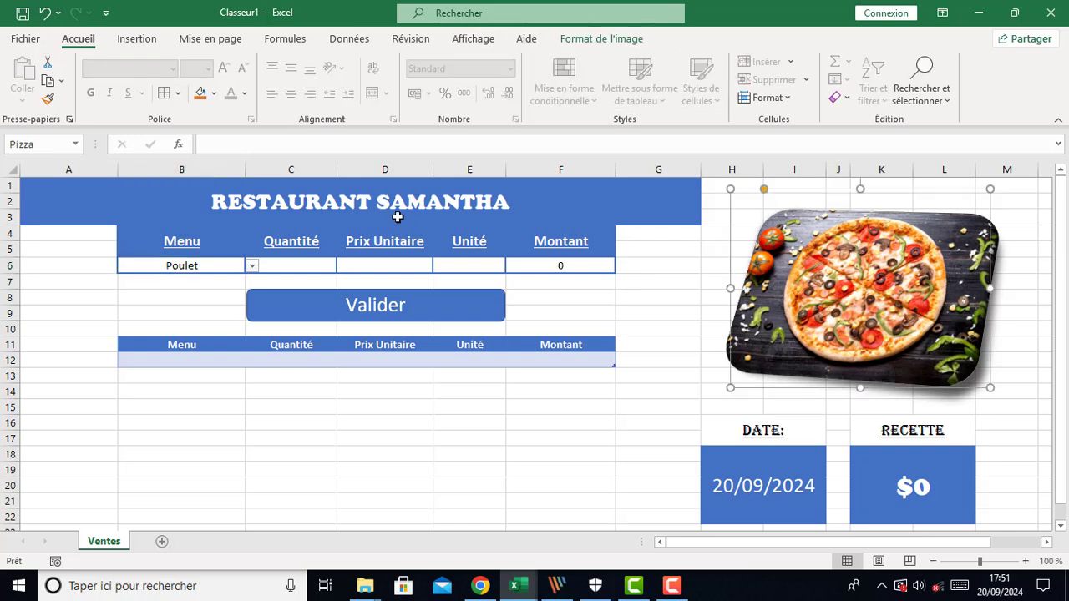
pyautogui.click(595, 39)
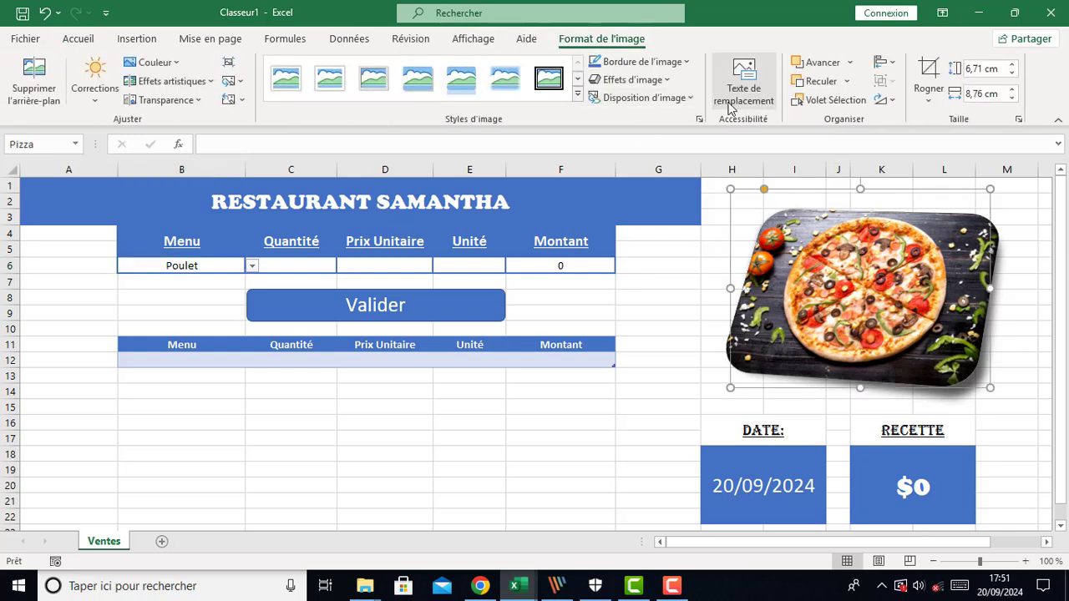
pyautogui.click(831, 100)
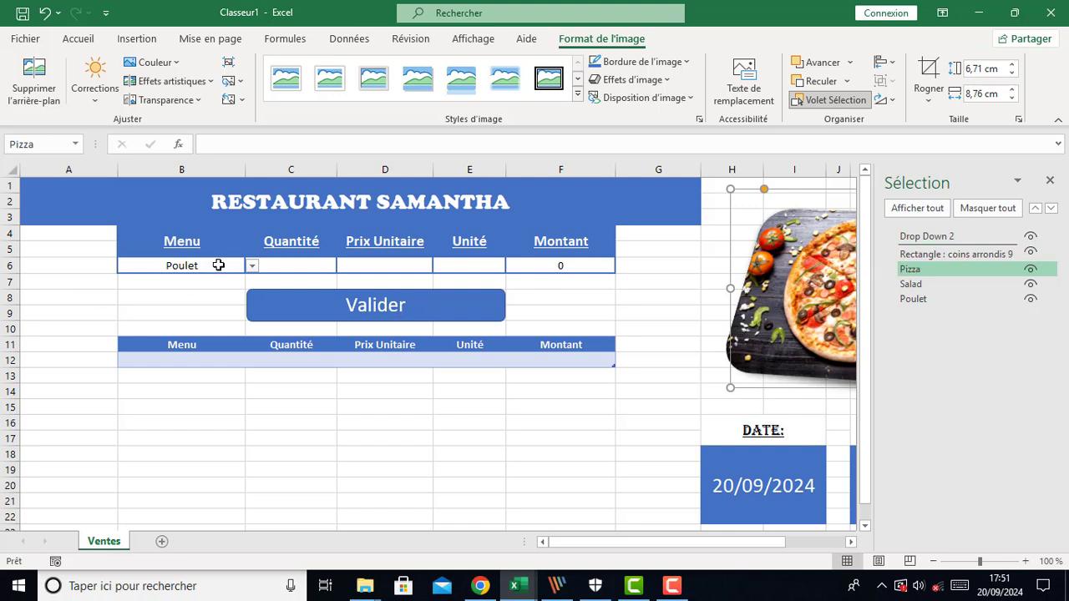
pyautogui.click(251, 266)
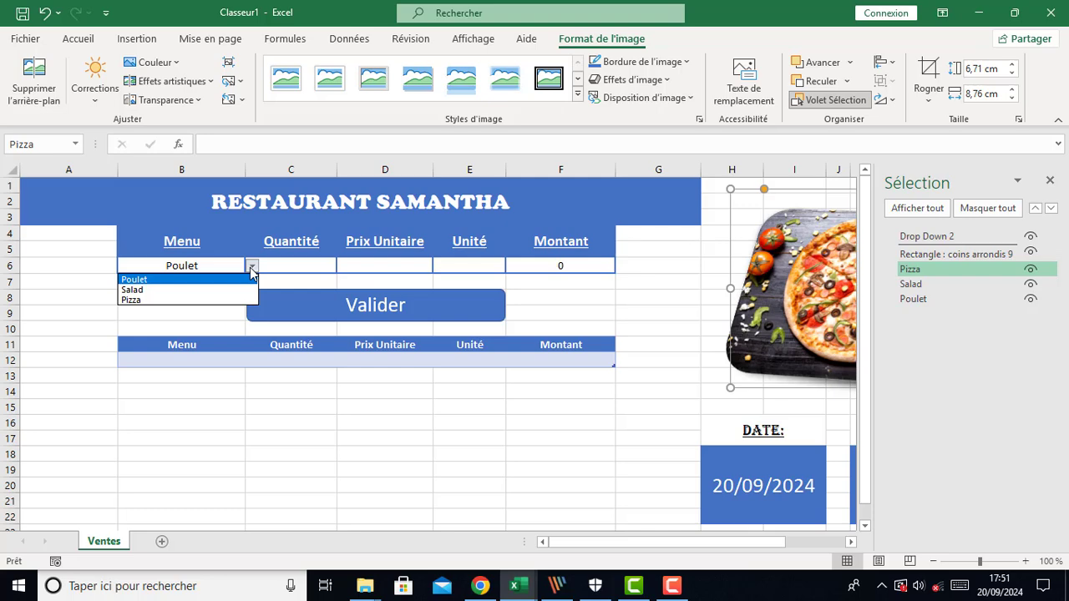
pyautogui.click(252, 269)
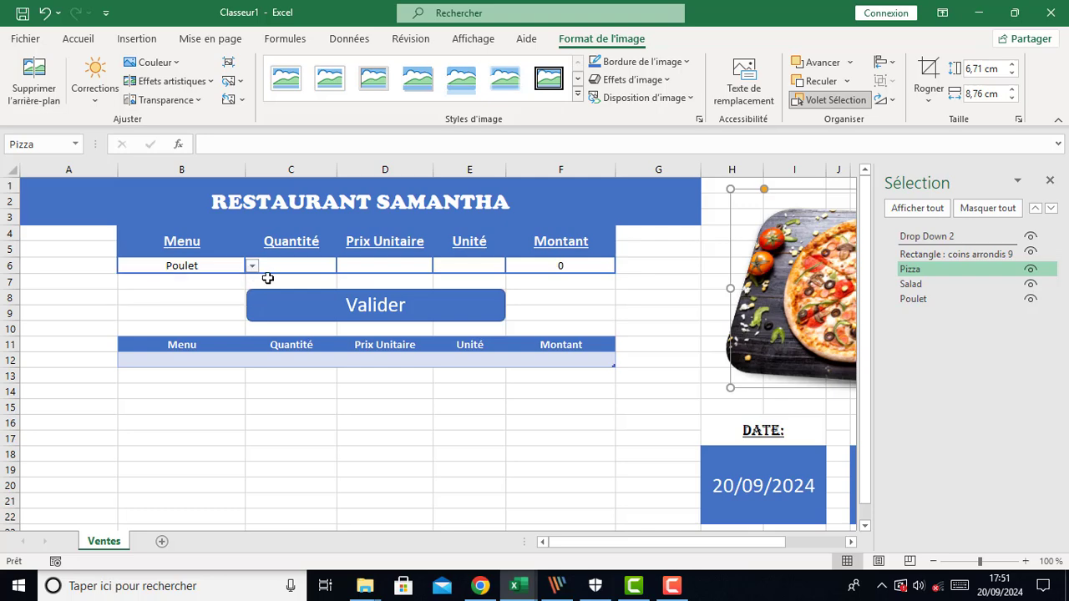
pyautogui.click(572, 426)
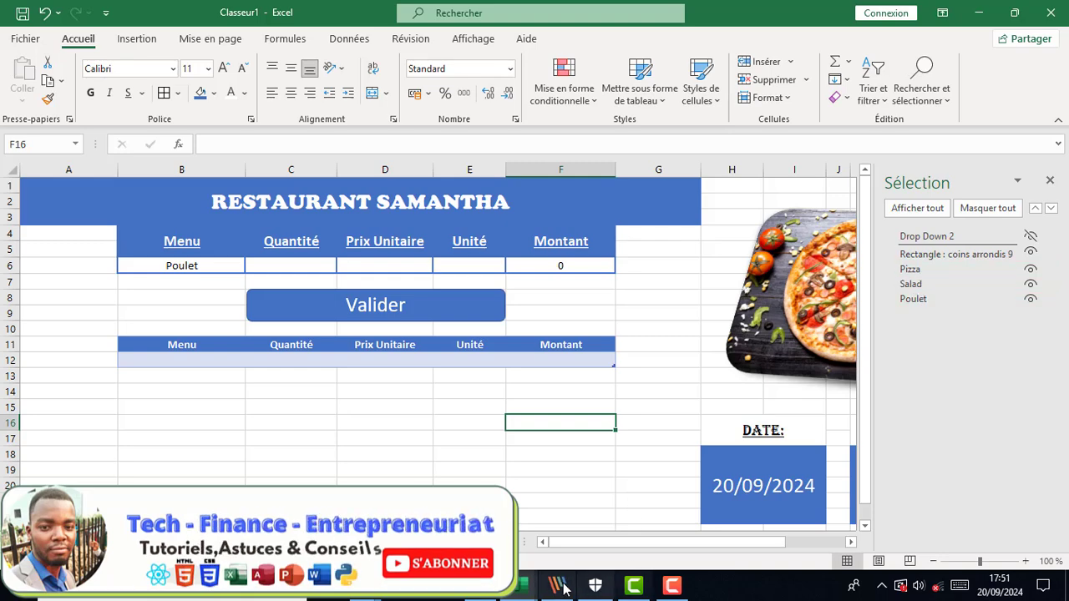
# In the VBA editor, change the MsgBox line to display Feuil1.Shapes(1).Name
pyautogui.moveTo(527, 594)
pyautogui.click(561, 539)
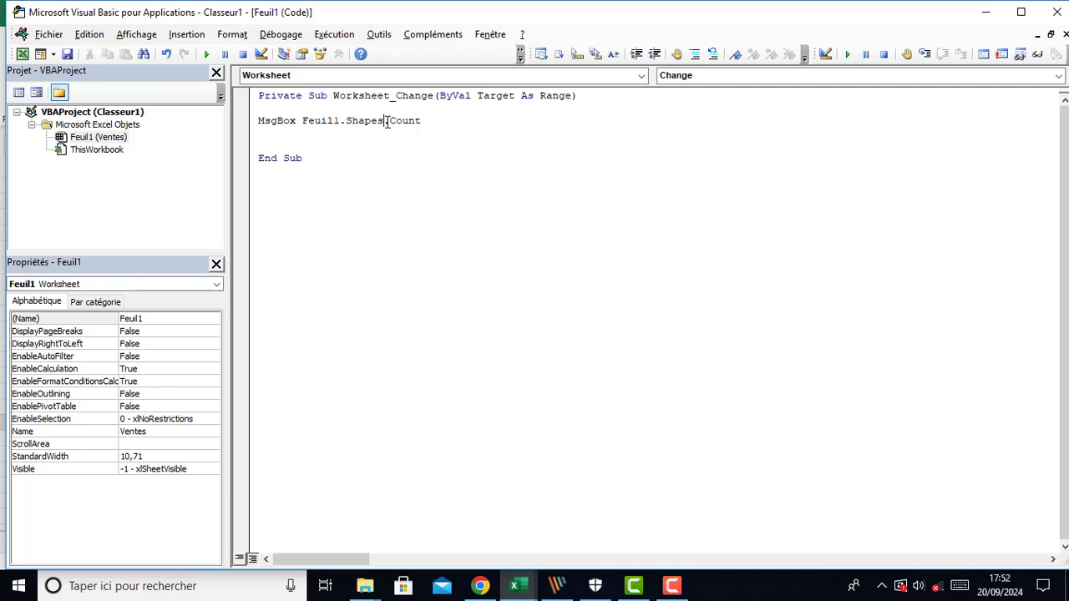
pyautogui.moveTo(384, 122); pyautogui.dragTo(431, 120)
pyautogui.press('Delete')
pyautogui.write('(')
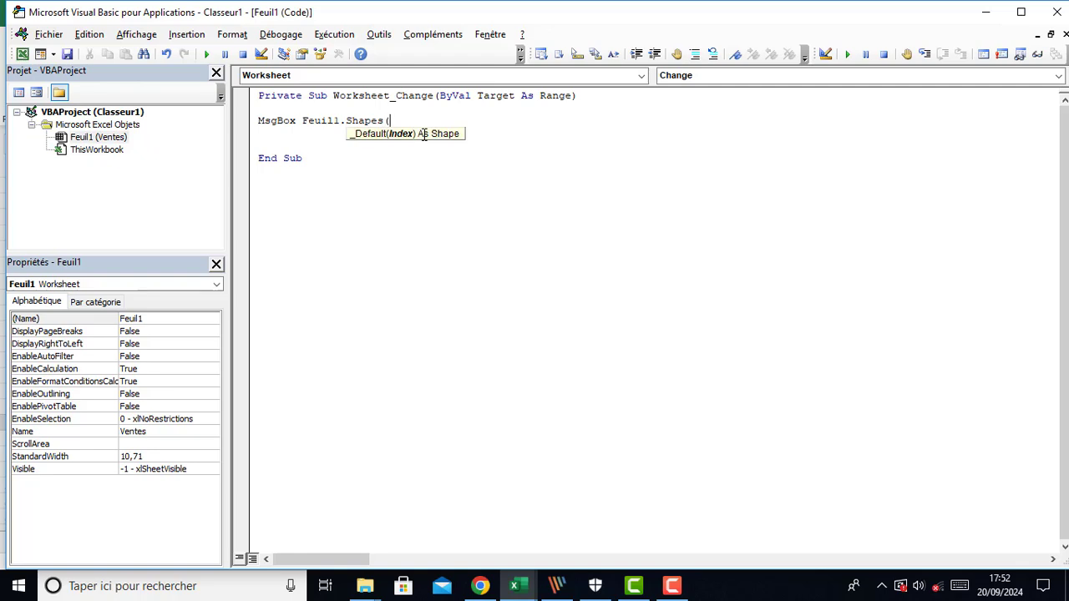
pyautogui.write('1).na')
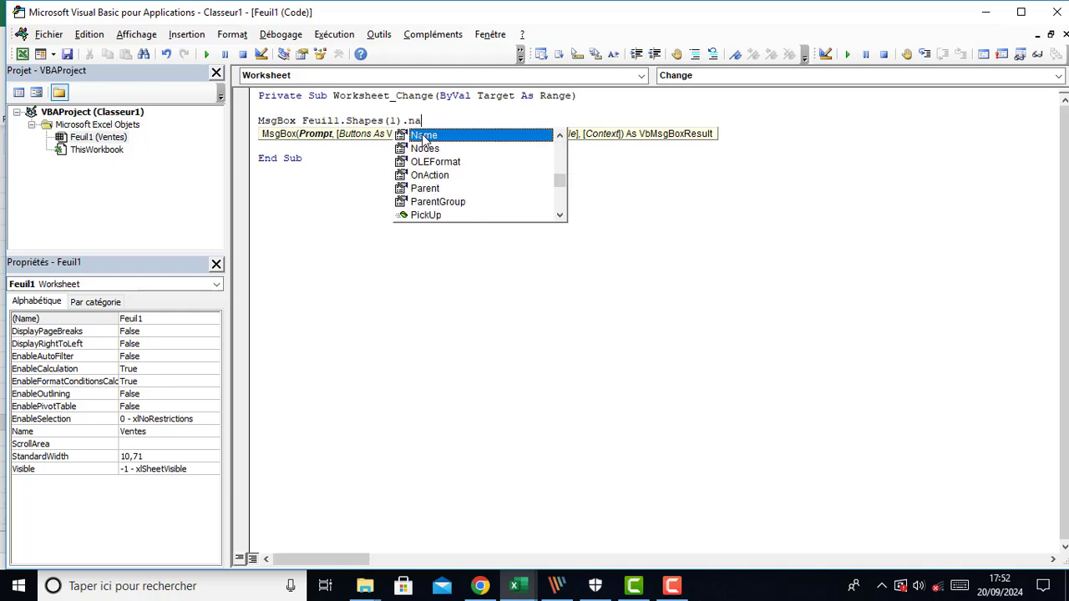
pyautogui.press('Tab')
pyautogui.click(400, 203)
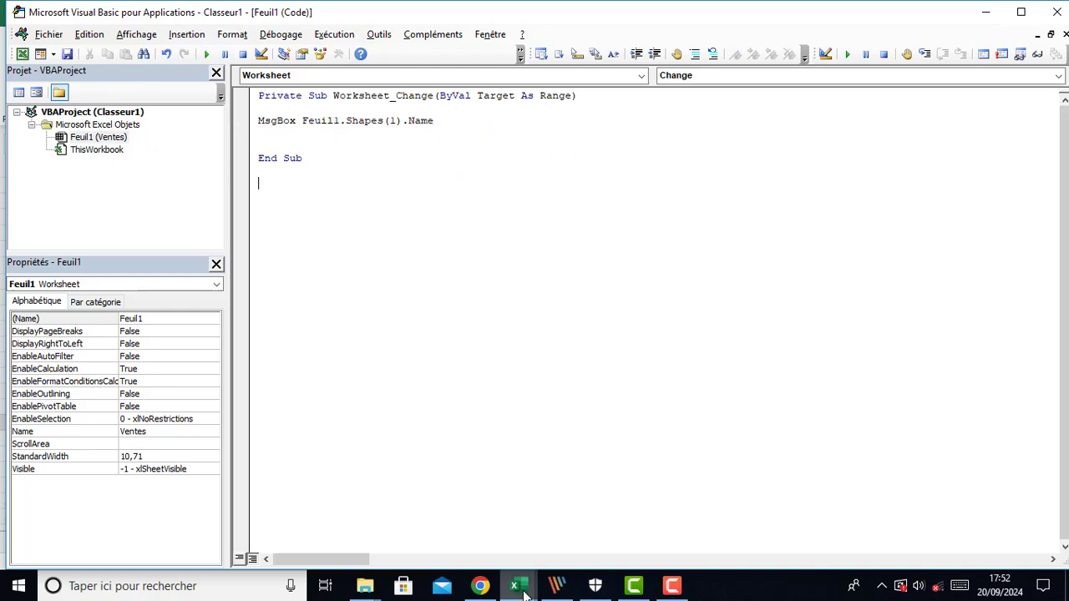
# Back in Excel, choose Salad in the Menu drop-down to run the macro and close its message box
pyautogui.moveTo(525, 593)
pyautogui.click(433, 514)
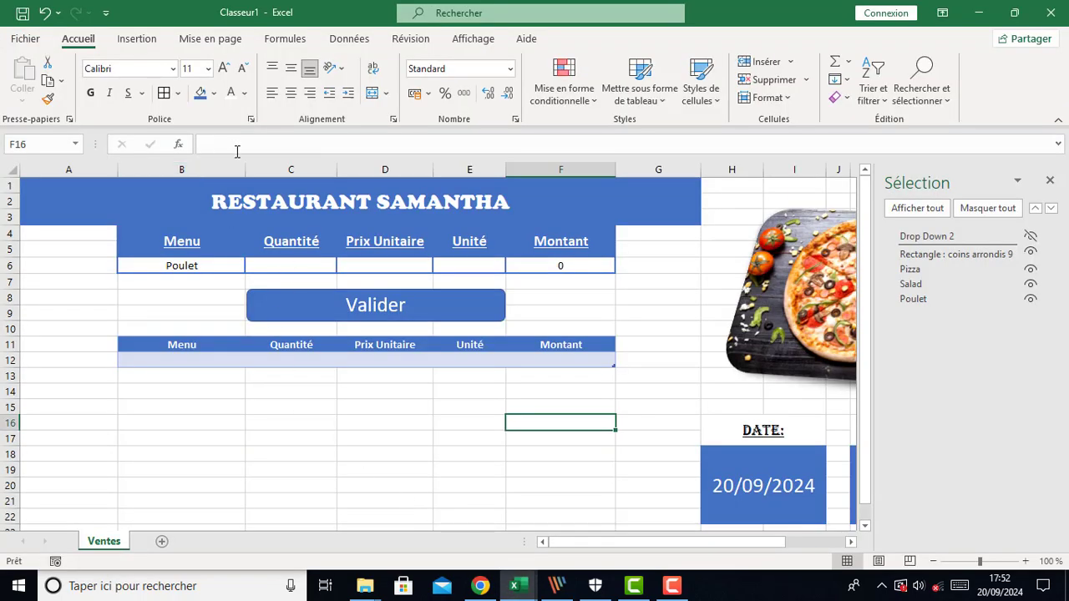
pyautogui.click(236, 269)
pyautogui.click(251, 266)
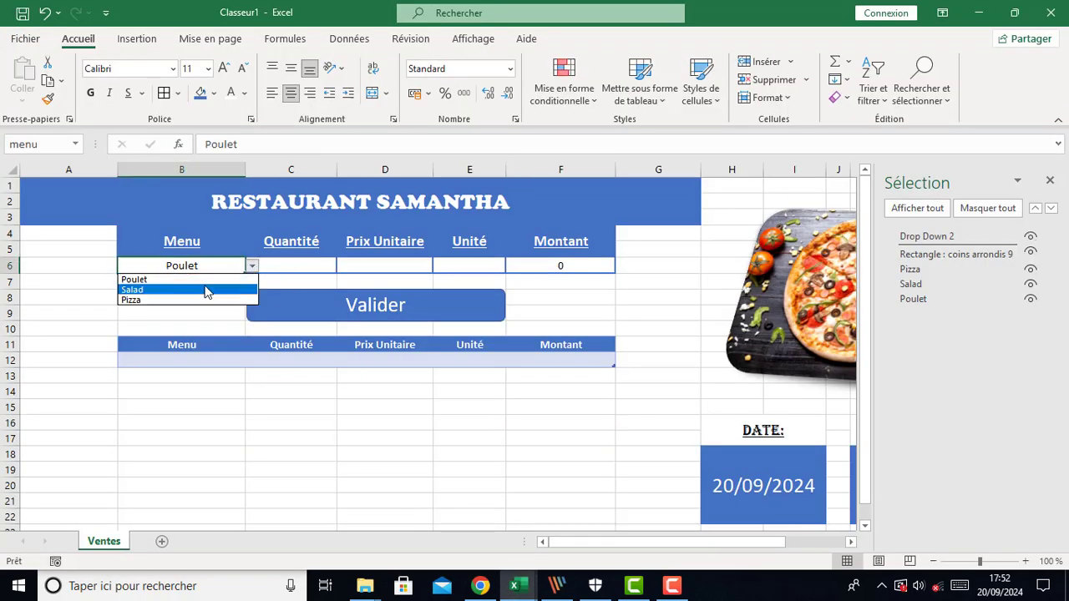
pyautogui.click(205, 289)
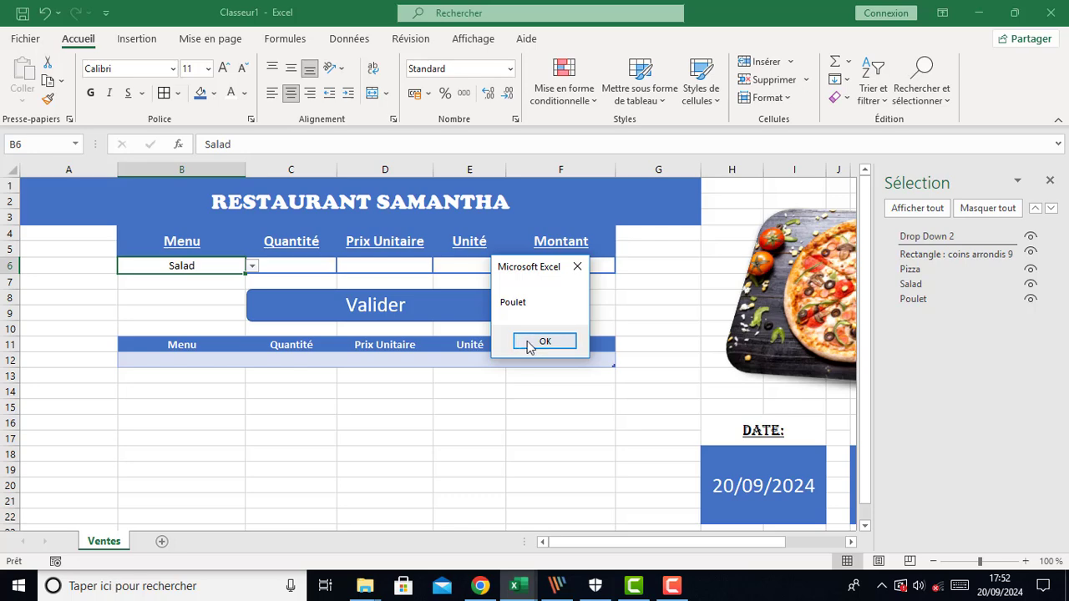
pyautogui.click(527, 344)
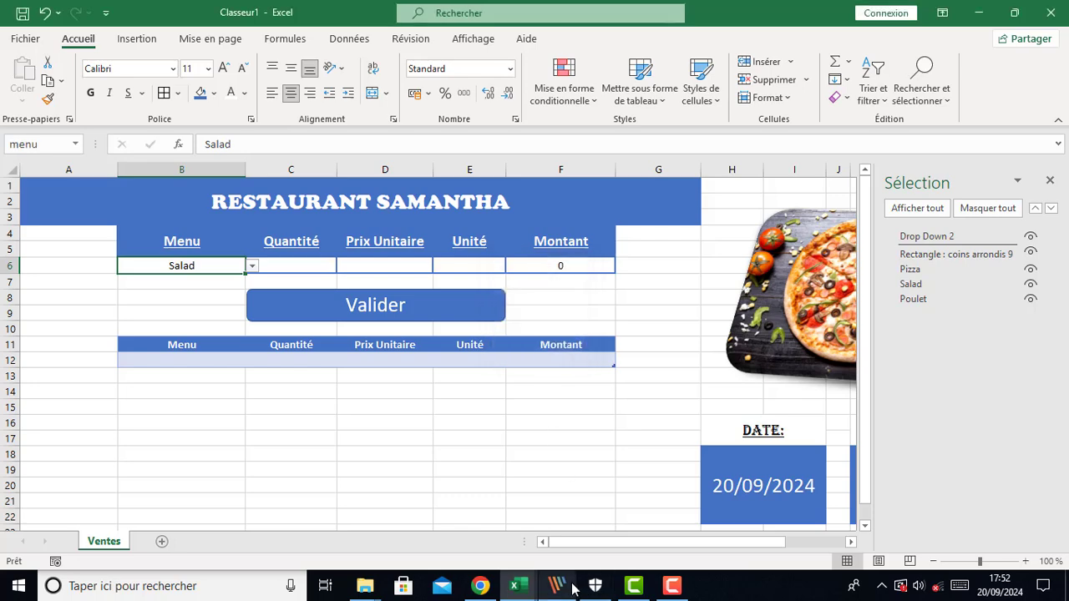
# In the VBA editor, change the shape index in the MsgBox line to 2
pyautogui.moveTo(518, 588)
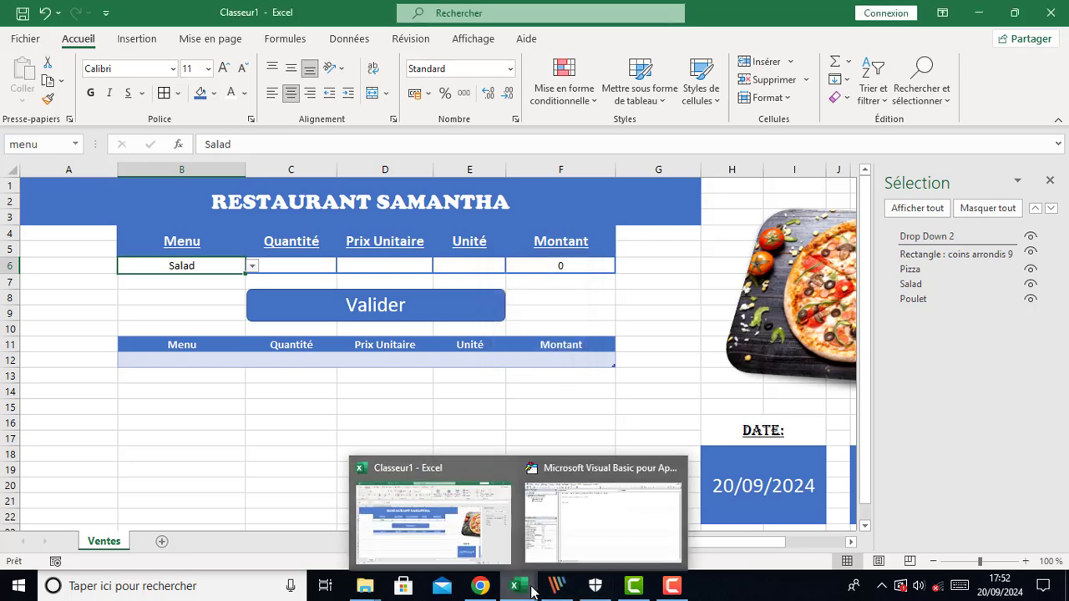
pyautogui.click(568, 534)
pyautogui.doubleClick(394, 121)
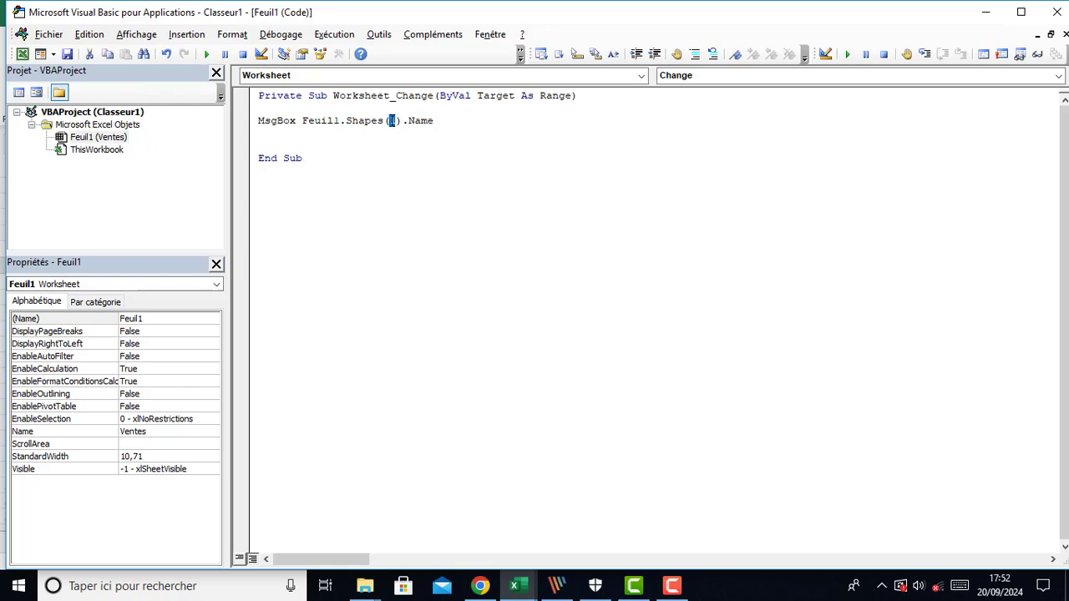
pyautogui.write('2')
pyautogui.click(421, 247)
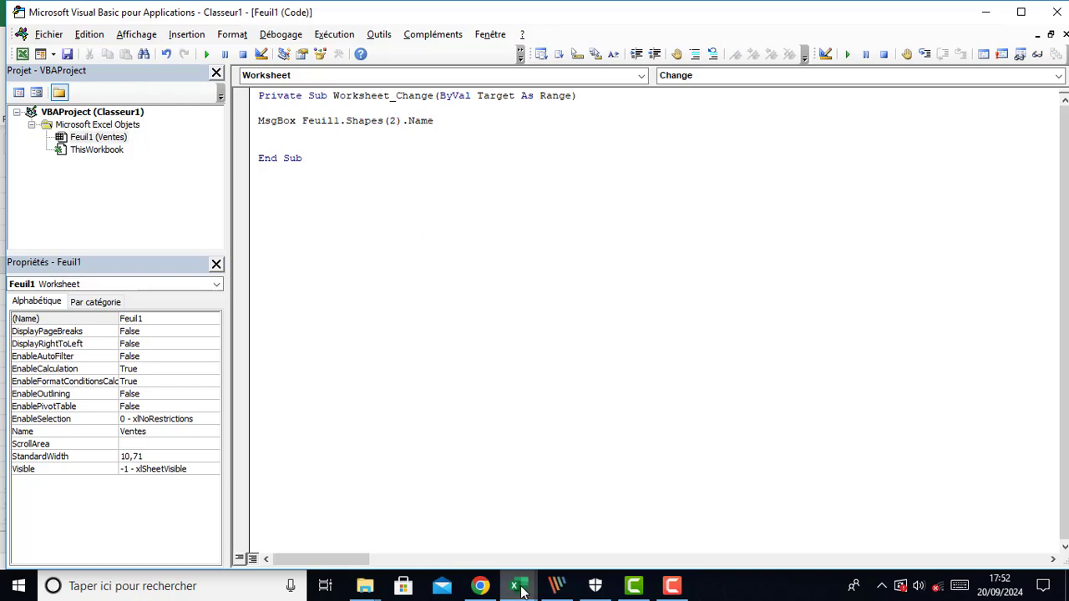
# Back in Excel, choose Pizza in the Menu drop-down to run the macro and close its message box
pyautogui.moveTo(521, 590)
pyautogui.click(433, 518)
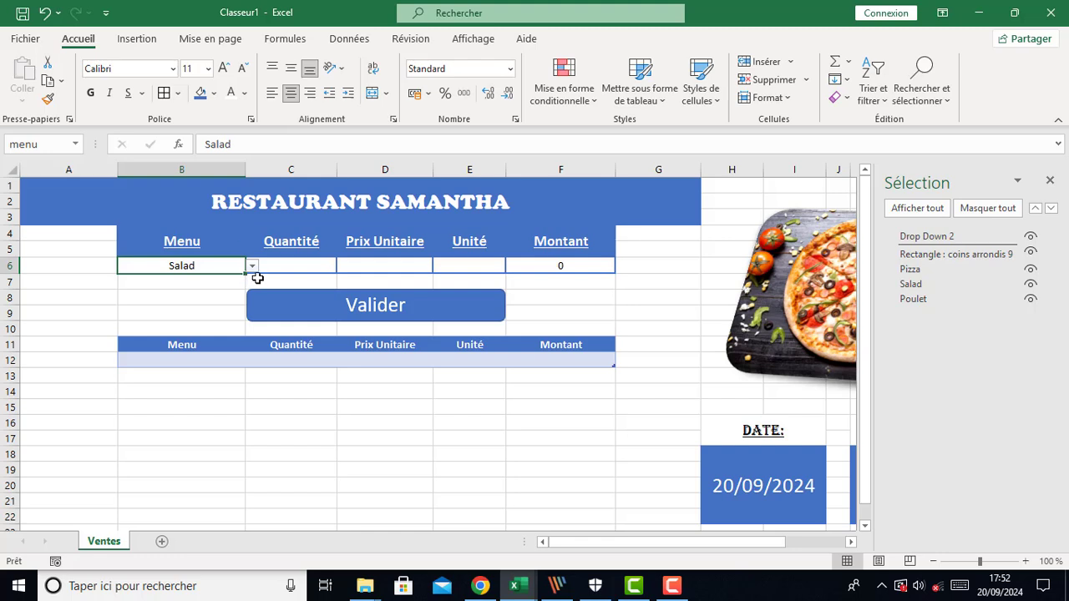
pyautogui.click(252, 268)
pyautogui.click(214, 300)
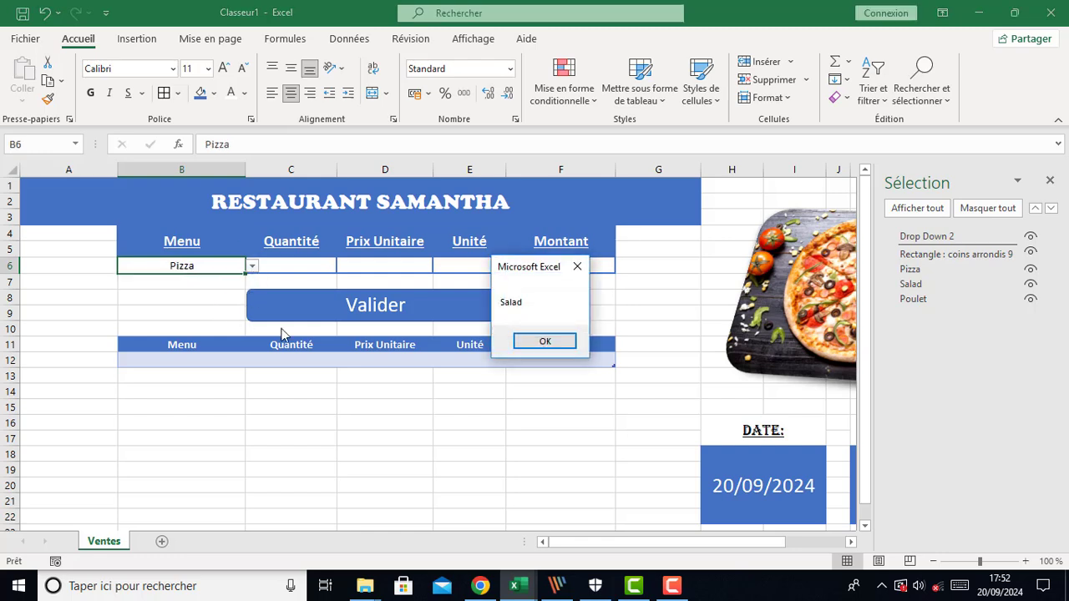
pyautogui.click(544, 343)
# In the VBA editor, change the shape index in the MsgBox line to 3
pyautogui.moveTo(517, 584)
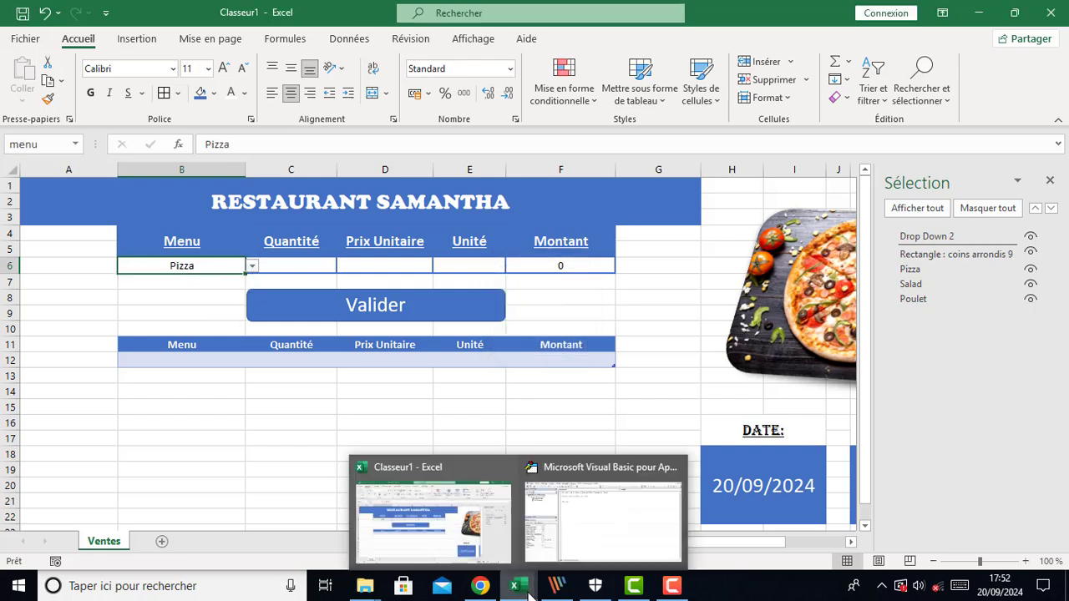
pyautogui.click(617, 514)
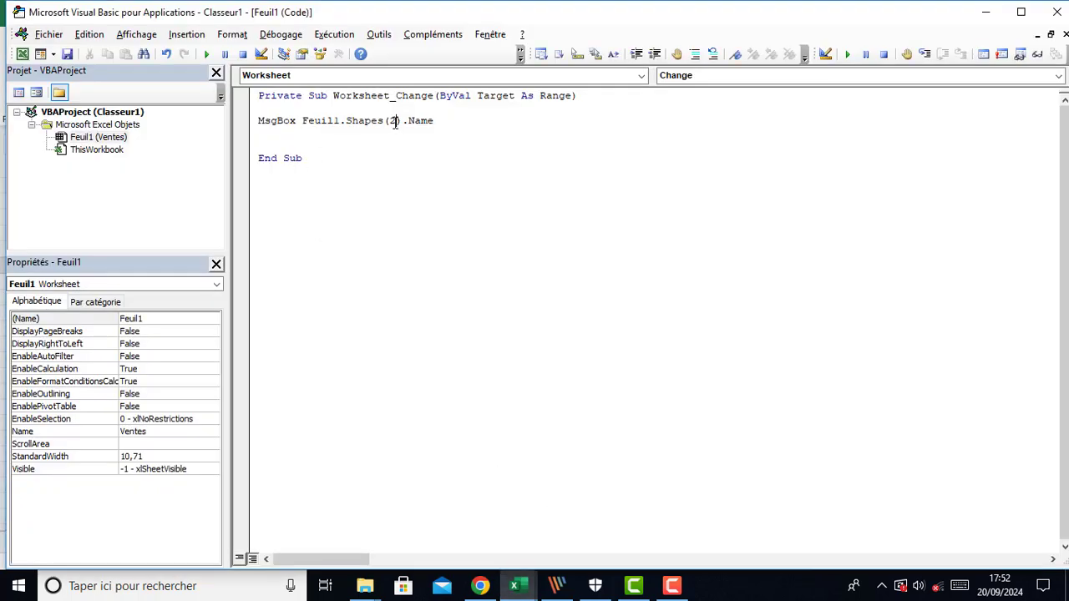
pyautogui.moveTo(396, 122); pyautogui.dragTo(391, 124)
pyautogui.write('3')
pyautogui.click(442, 280)
# Back in Excel, choose Salad in the Menu drop-down to run the macro and close its message box
pyautogui.moveTo(527, 591)
pyautogui.click(443, 531)
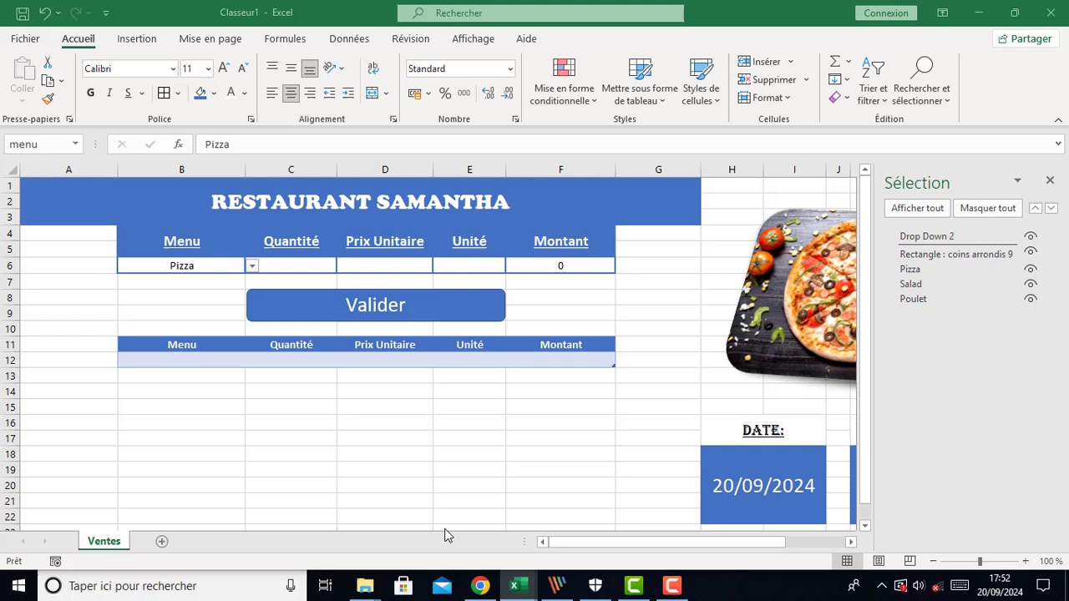
pyautogui.click(252, 266)
pyautogui.click(235, 293)
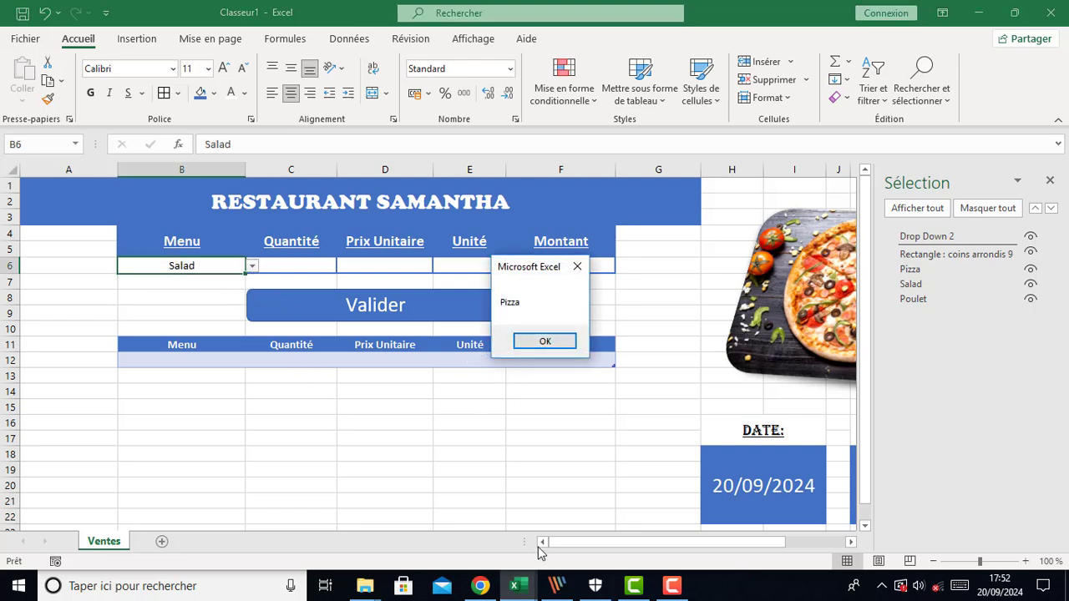
pyautogui.click(545, 342)
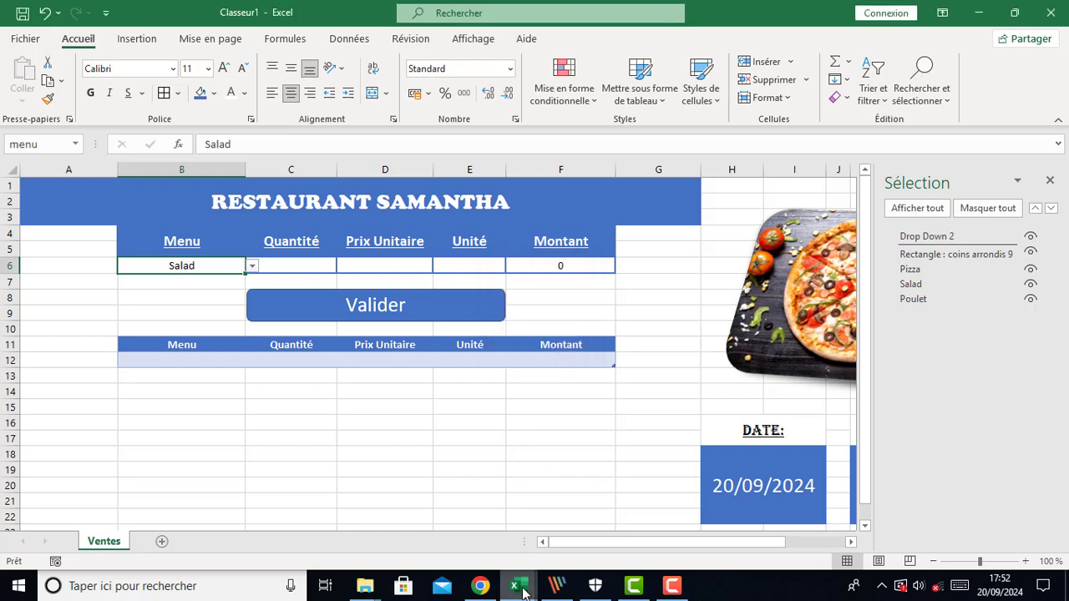
# Select a few cells around the form and close the Selection pane
pyautogui.moveTo(520, 587)
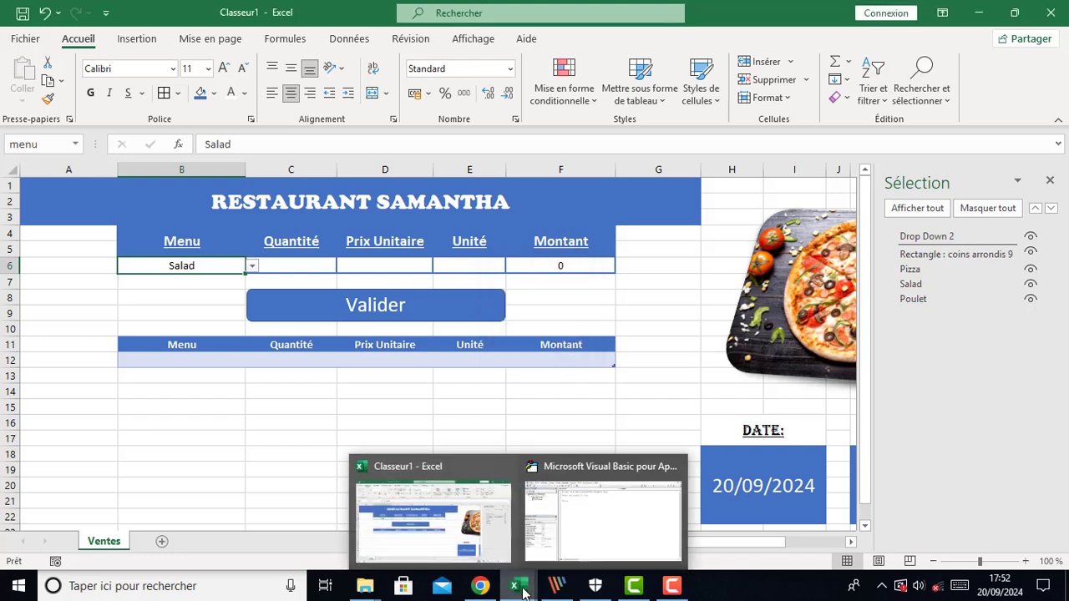
pyautogui.click(667, 402)
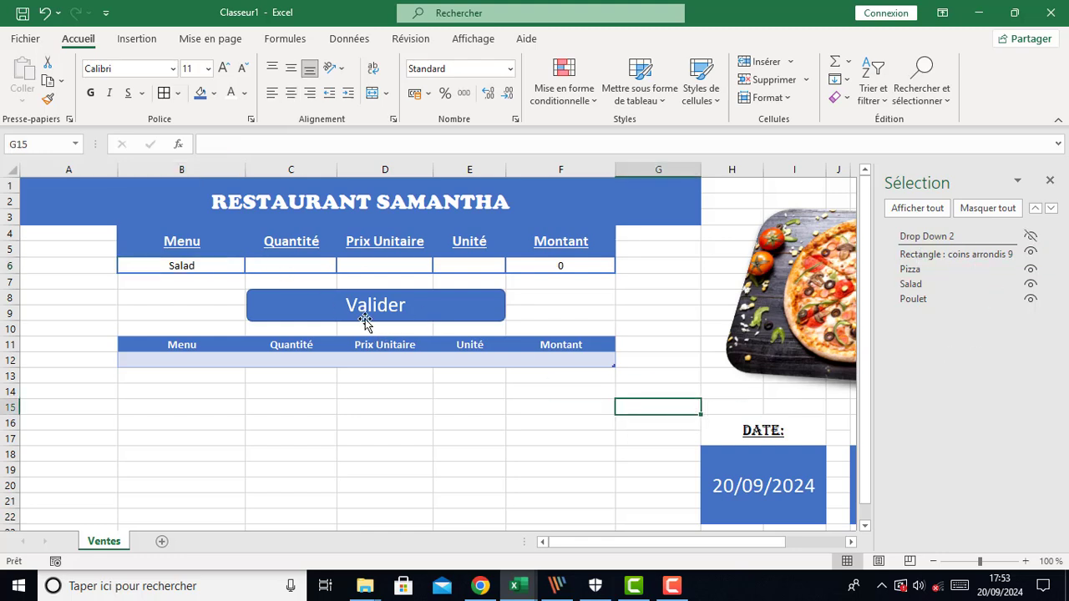
pyautogui.click(209, 267)
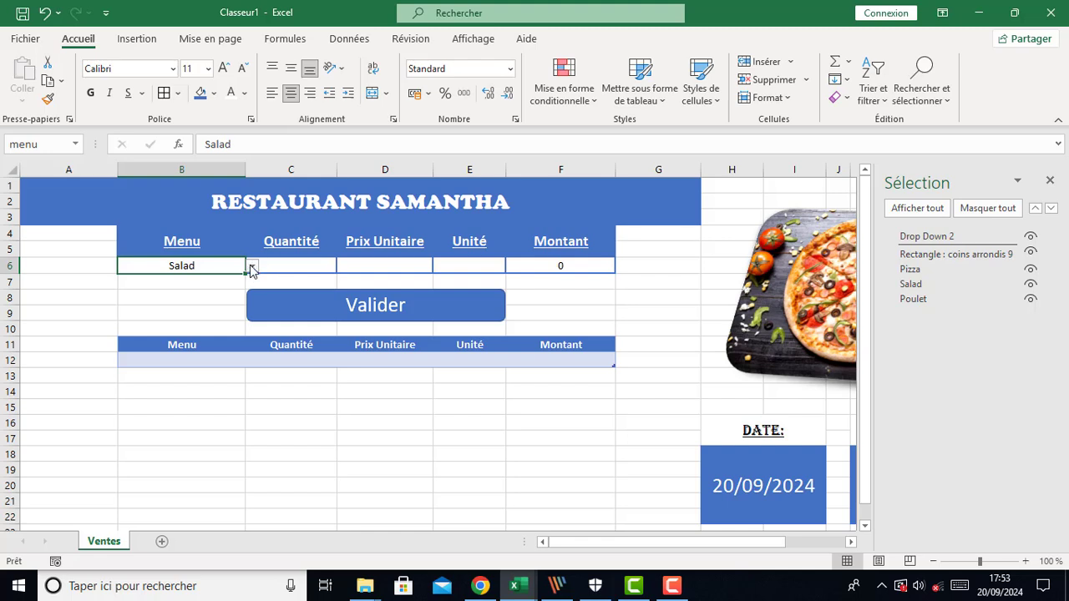
pyautogui.click(447, 425)
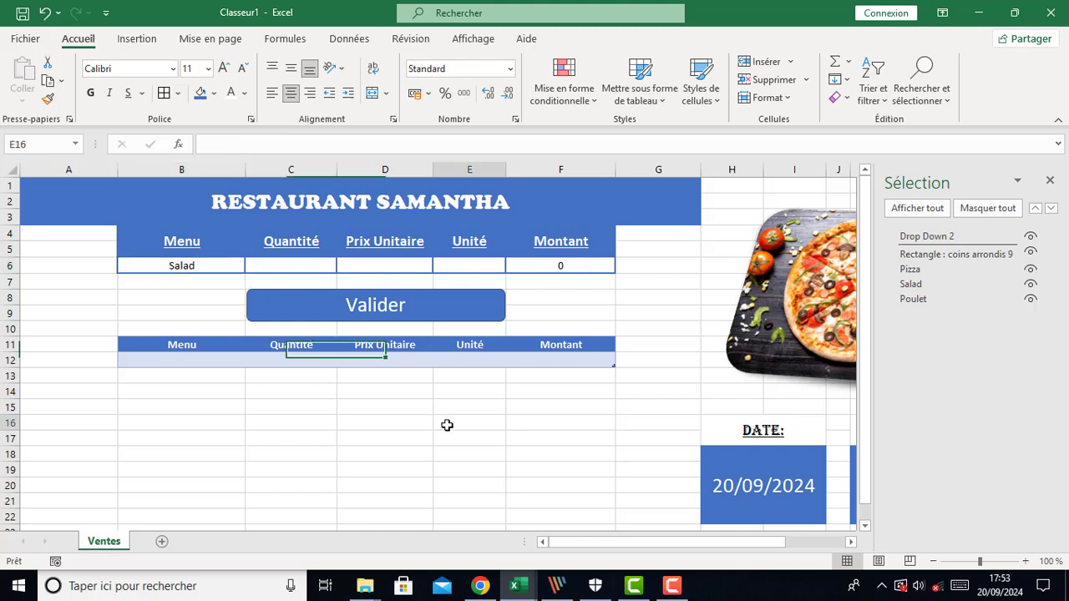
pyautogui.click(1050, 180)
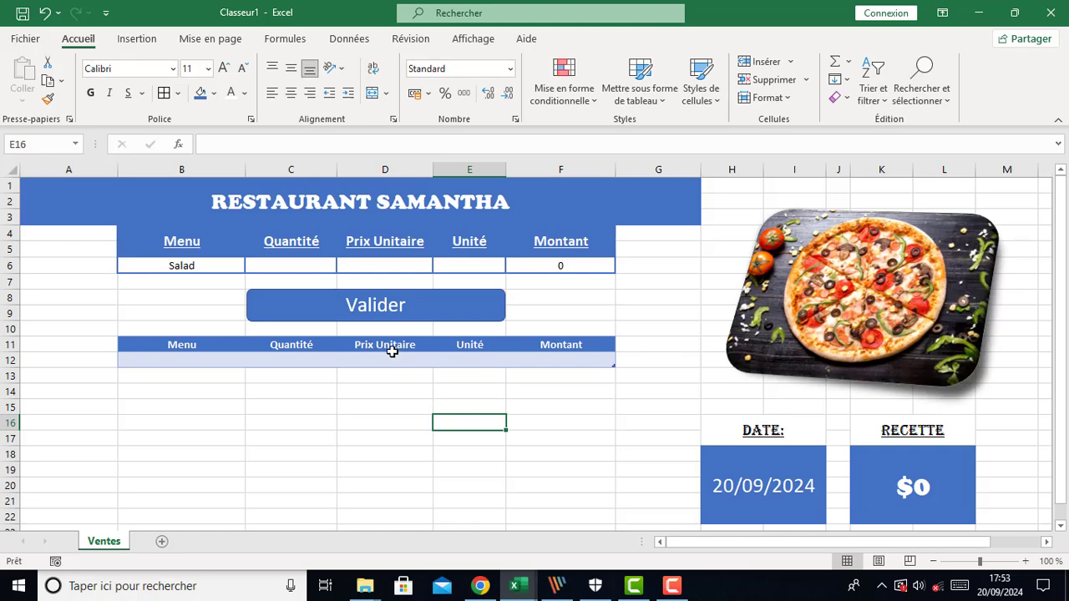
# In the VBA editor, copy Feuil1.Shapes(3) and comment out the MsgBox line
pyautogui.moveTo(531, 591)
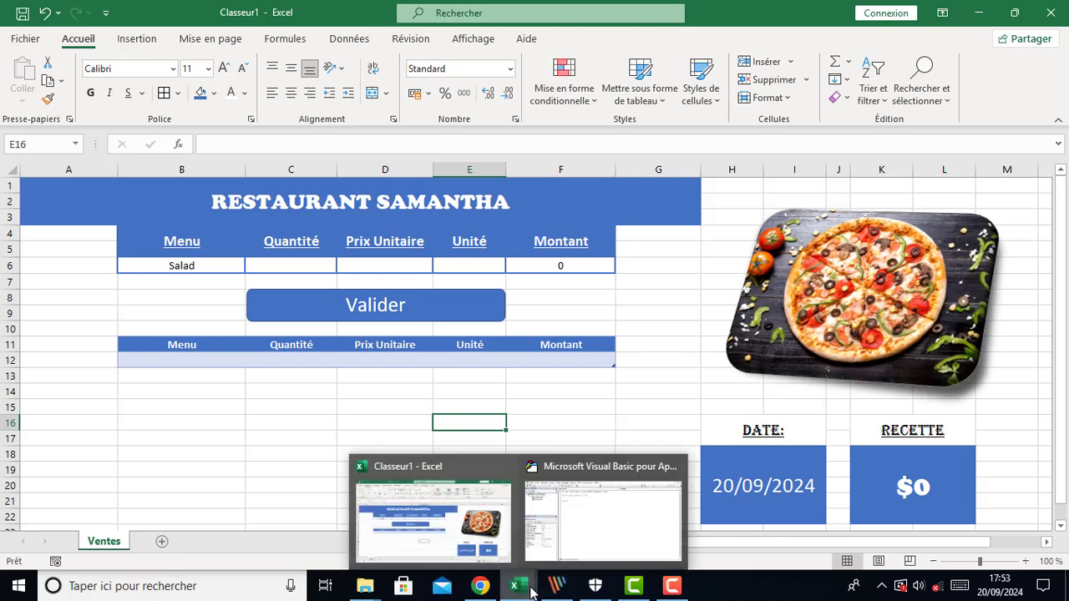
pyautogui.click(603, 518)
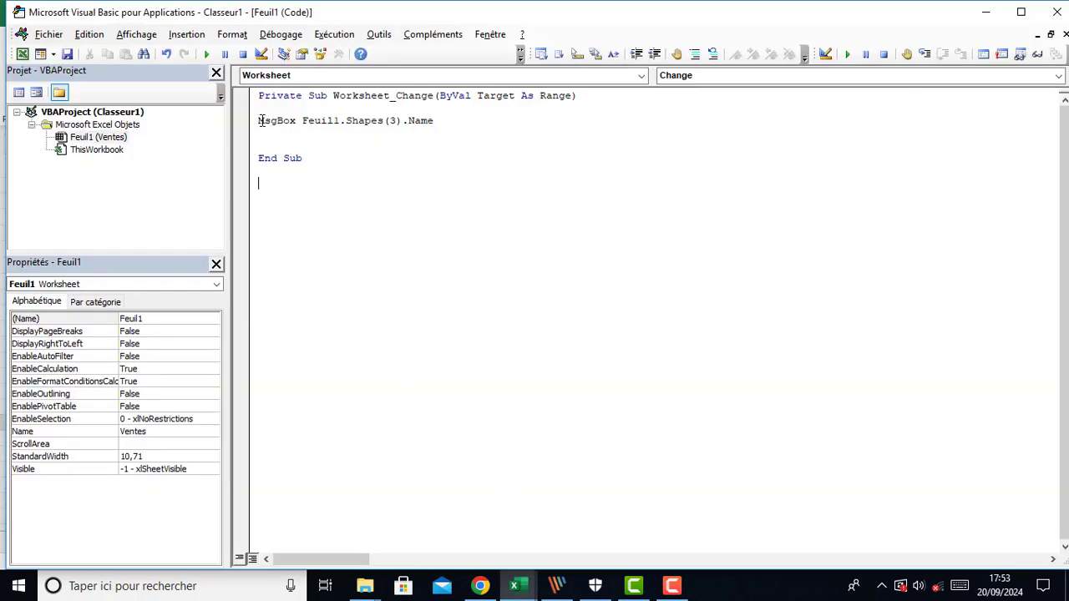
pyautogui.moveTo(305, 121); pyautogui.dragTo(391, 121)
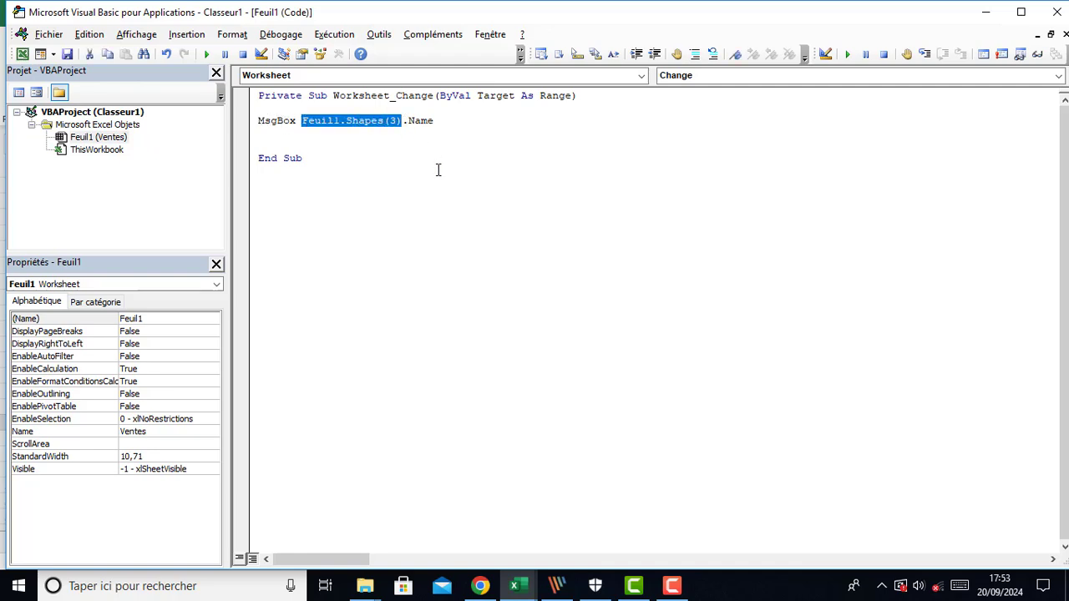
pyautogui.moveTo(438, 122); pyautogui.dragTo(250, 123)
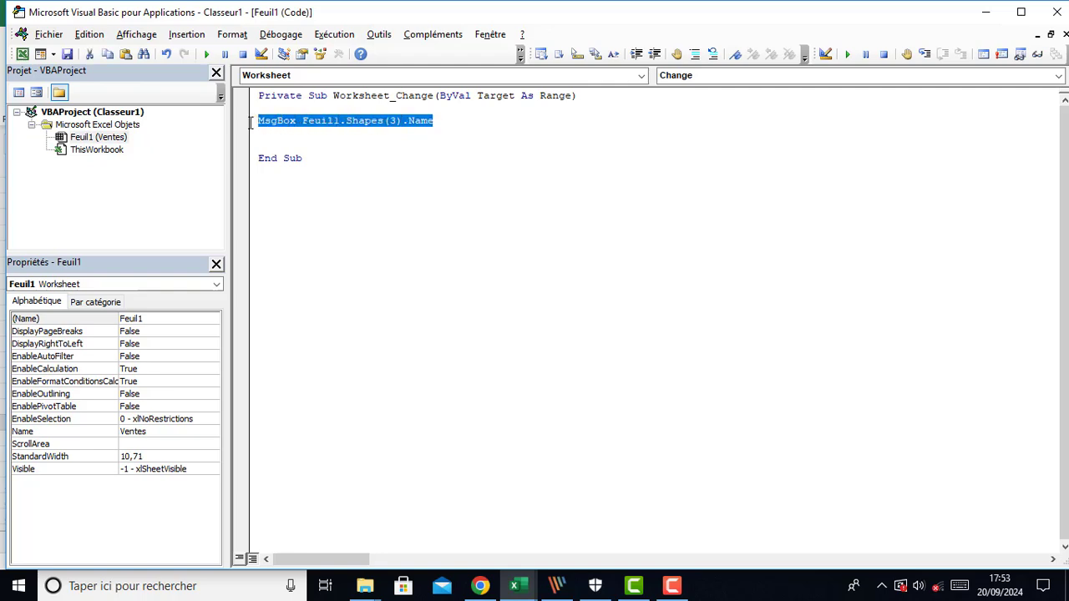
pyautogui.click(694, 53)
pyautogui.click(454, 123)
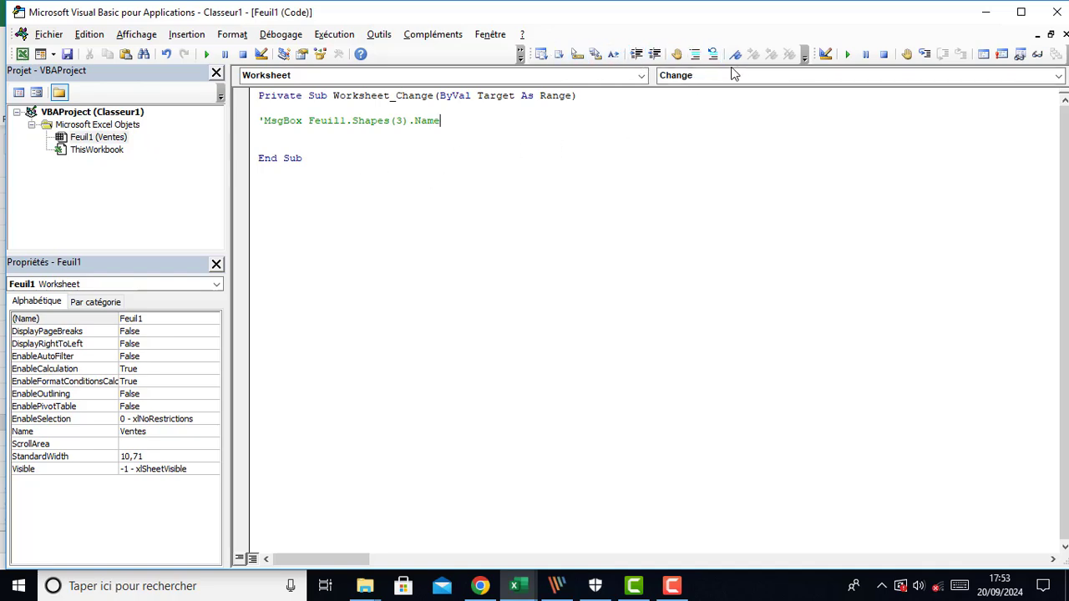
pyautogui.click(135, 35)
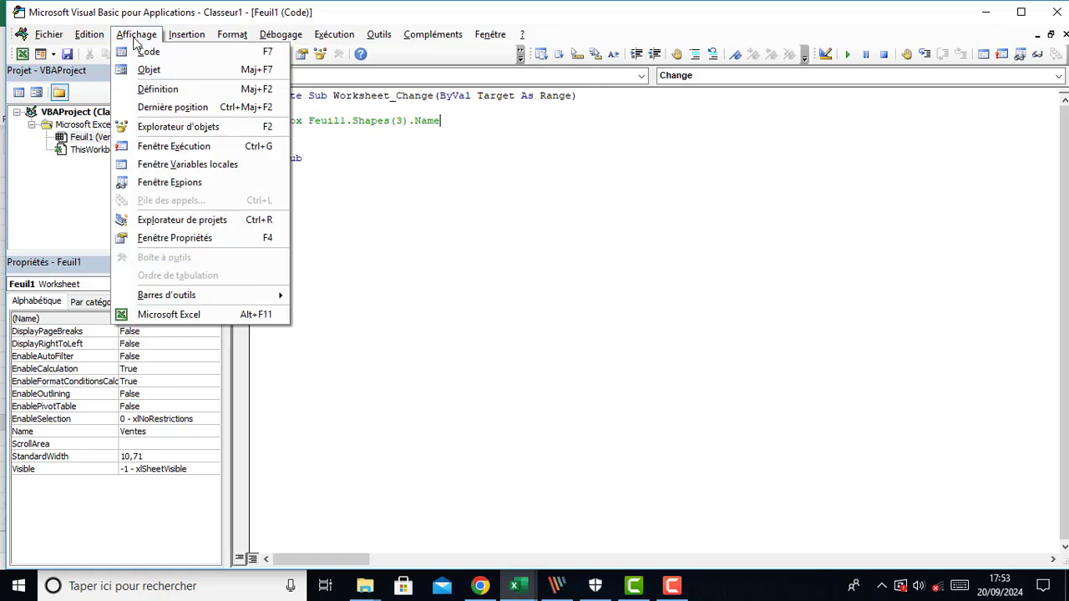
pyautogui.moveTo(150, 299)
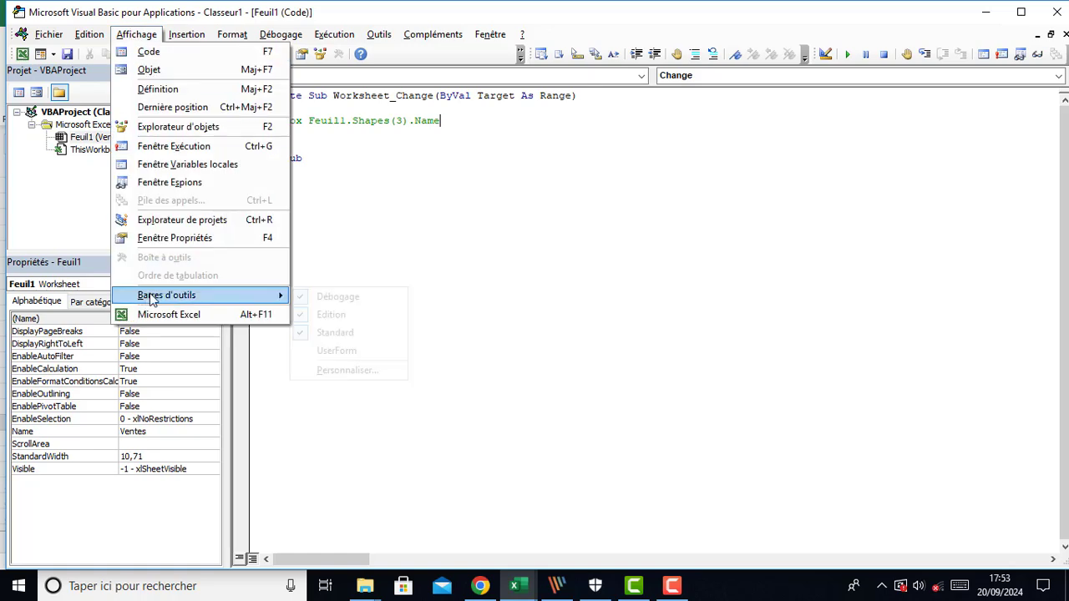
pyautogui.click(301, 316)
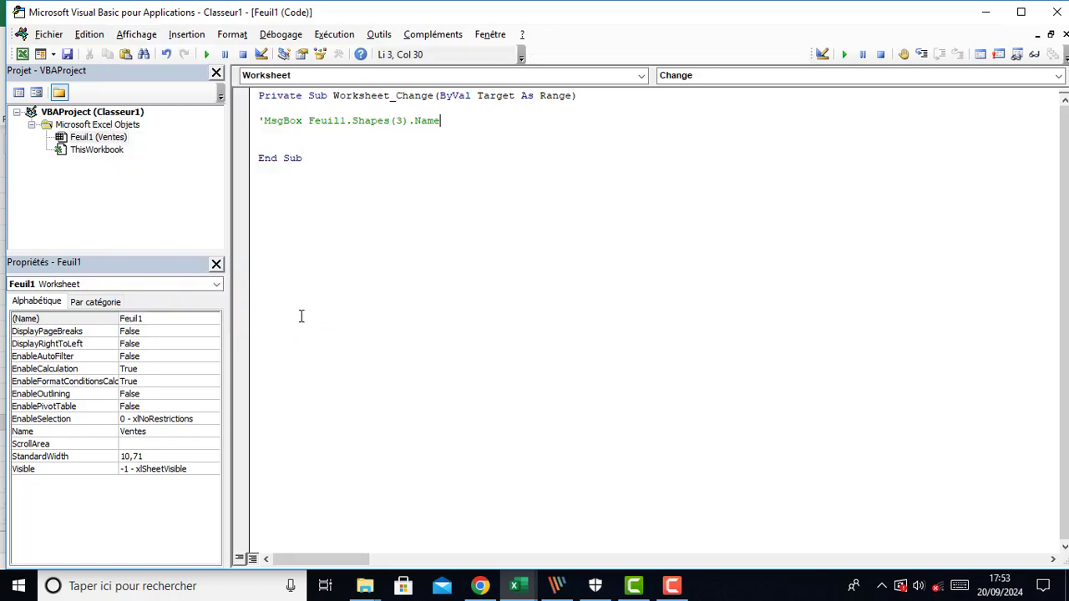
pyautogui.click(136, 34)
pyautogui.moveTo(192, 299)
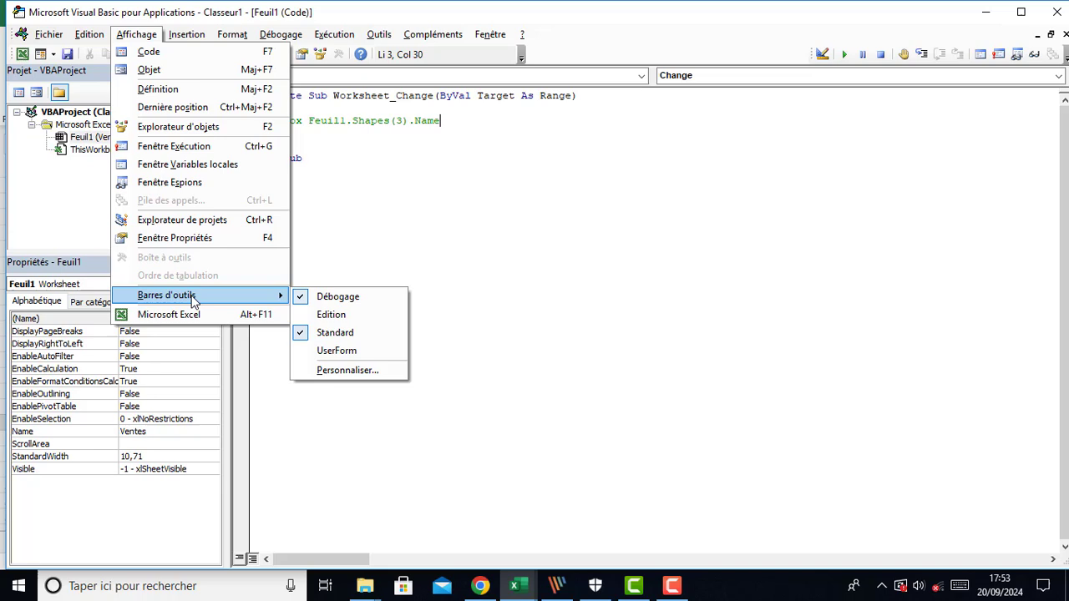
pyautogui.click(306, 315)
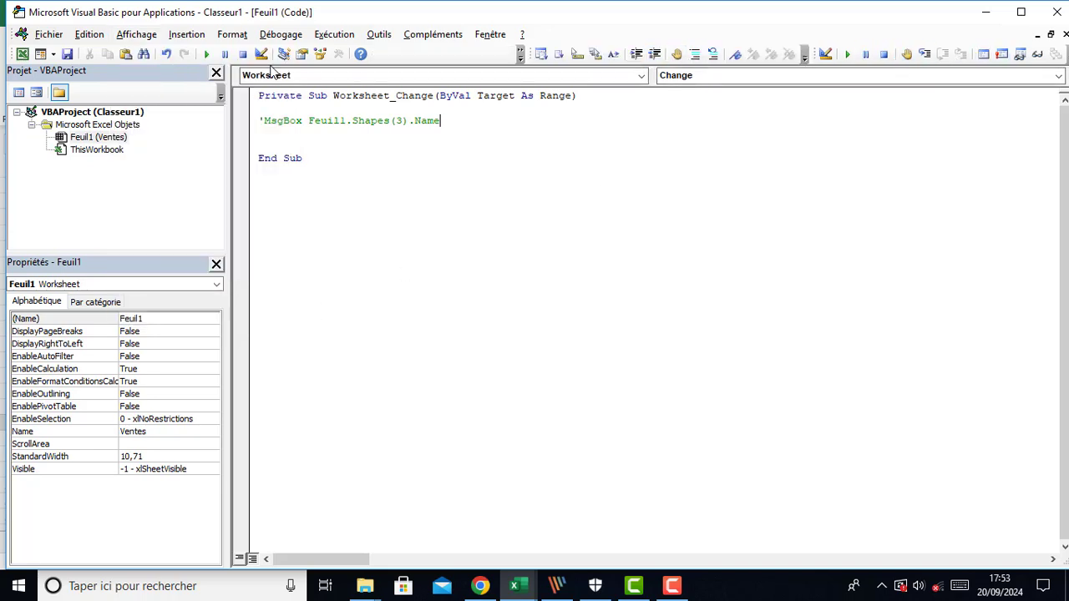
pyautogui.click(136, 35)
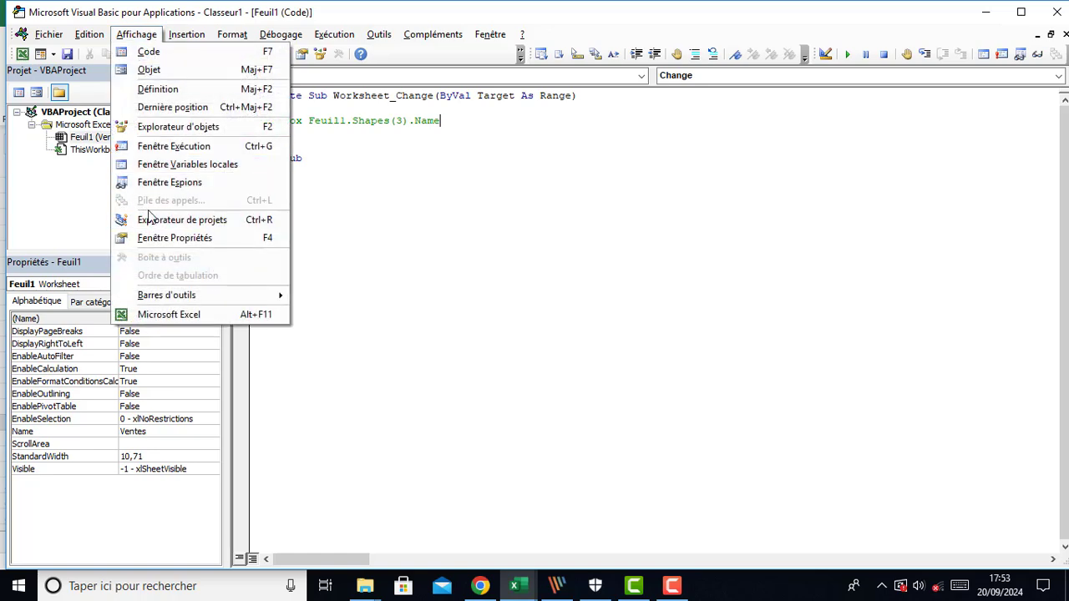
pyautogui.moveTo(198, 299)
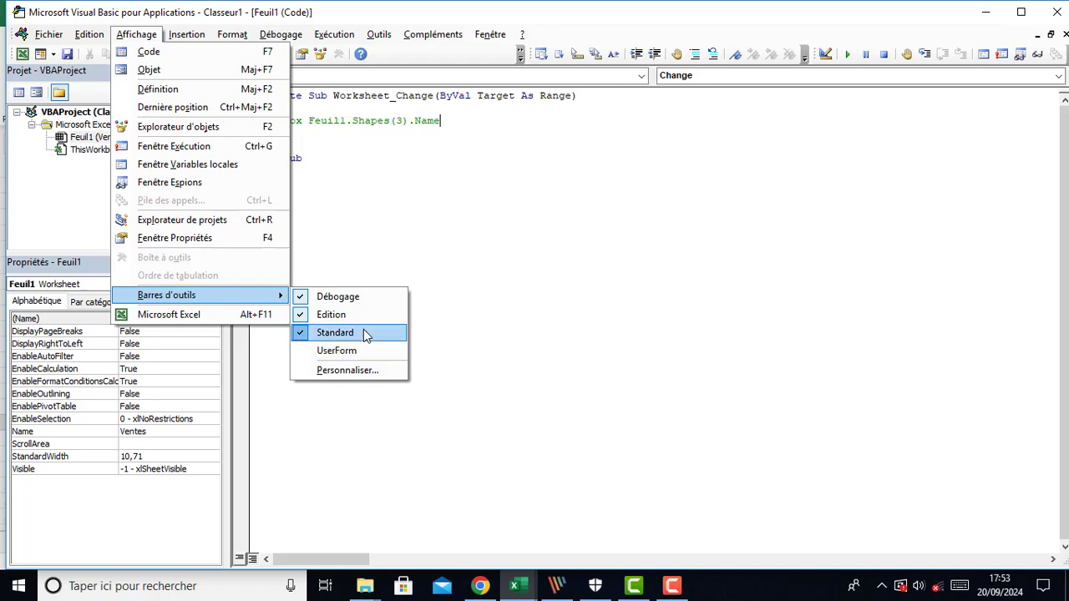
pyautogui.click(475, 246)
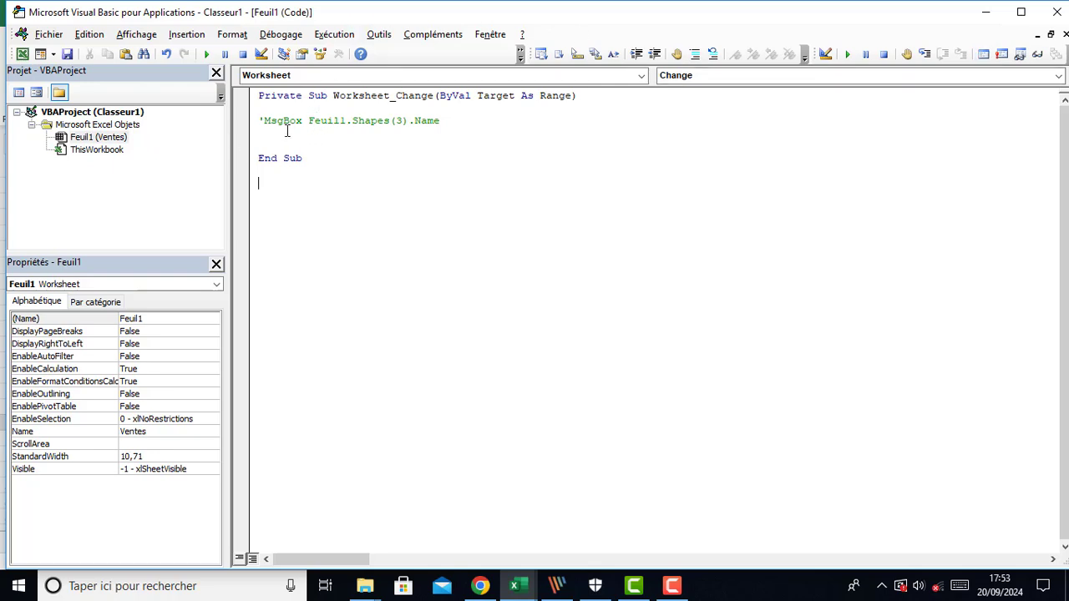
# Below the commented line, write a For i = 1 To Feuil1.Shapes.Count loop closed by Next i
pyautogui.click(287, 133)
pyautogui.write('for i = 1 to')
pyautogui.write('Feuil1.Shapes(3)')
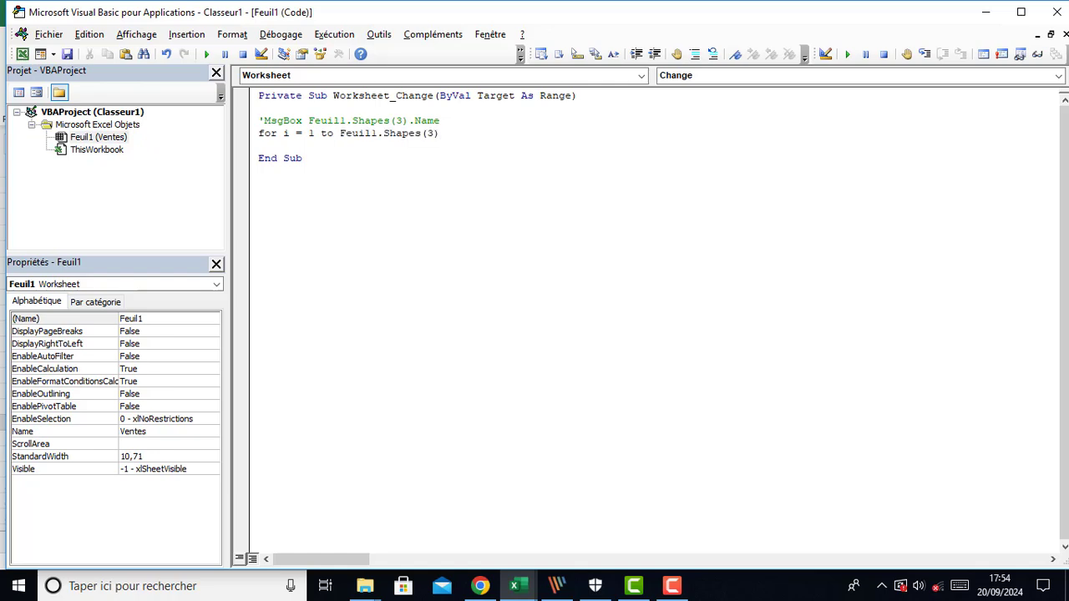
pyautogui.press('BackSpace')
pyautogui.press('BackSpace')
pyautogui.press('BackSpace')
pyautogui.write('.')
pyautogui.write('count')
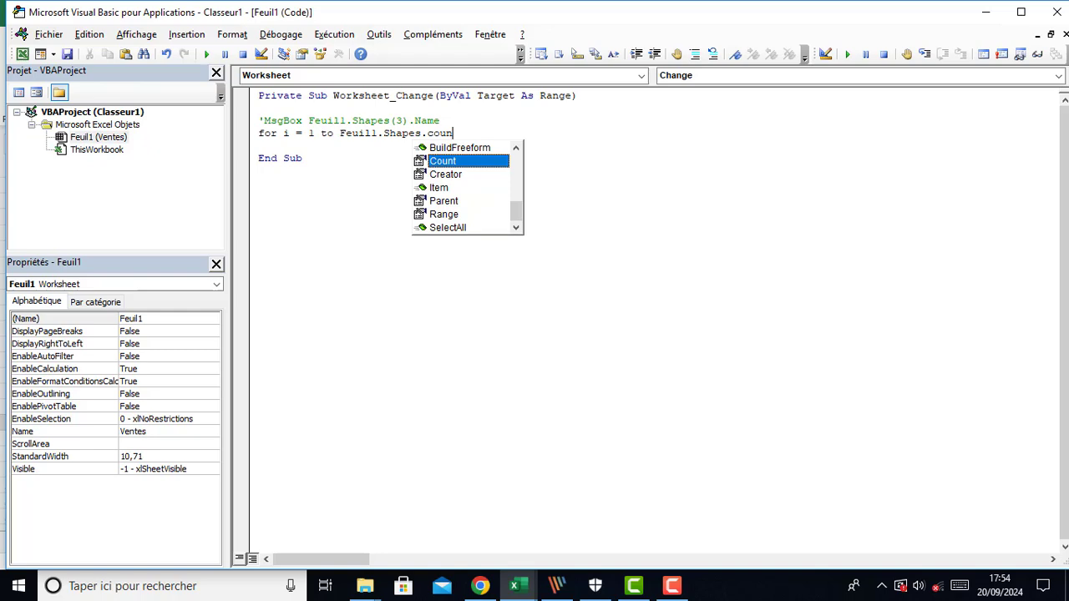
pyautogui.press('Tab')
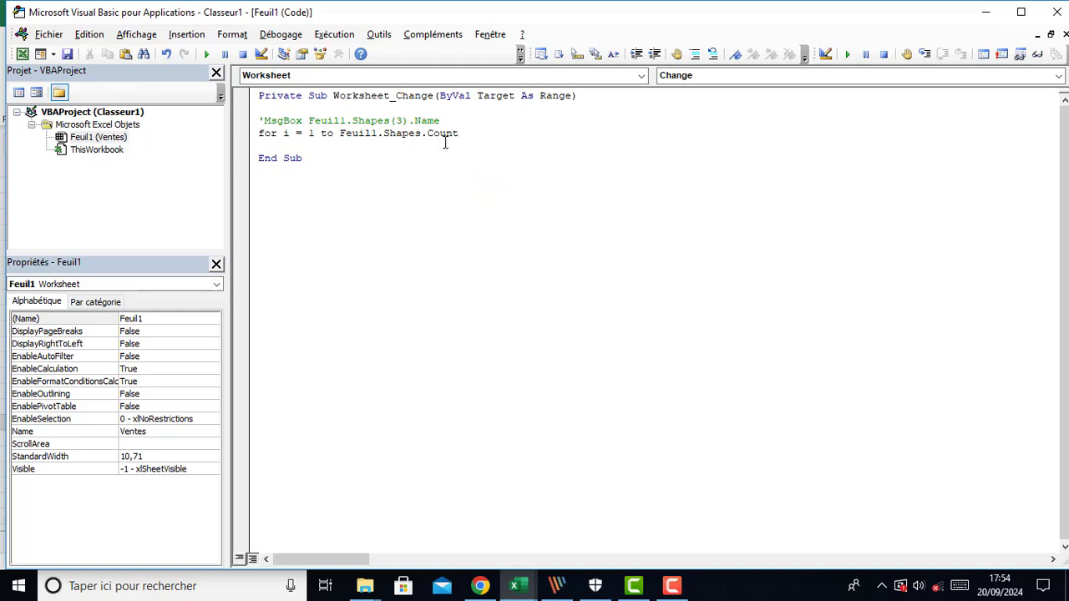
pyautogui.press('Return')
pyautogui.press('Return')
pyautogui.press('Return')
pyautogui.write('nex')
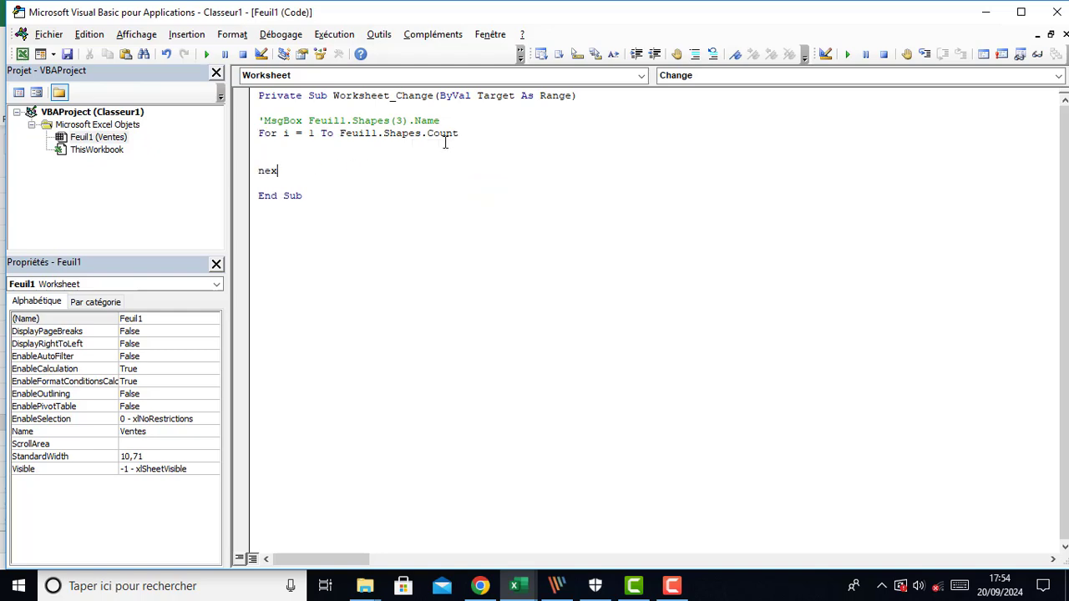
pyautogui.write('t i')
pyautogui.click(421, 216)
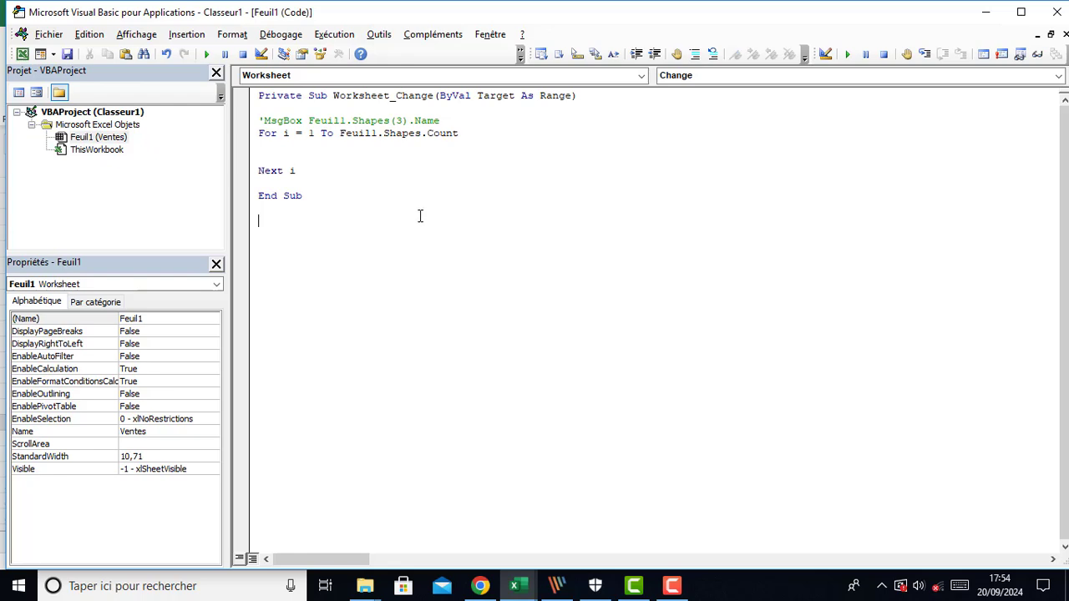
# Declare Dim i As Integer under the Sub line, followed by an empty line
pyautogui.click(427, 110)
pyautogui.write('dim i as Integer')
pyautogui.click(396, 158)
pyautogui.click(379, 109)
pyautogui.press('Return')
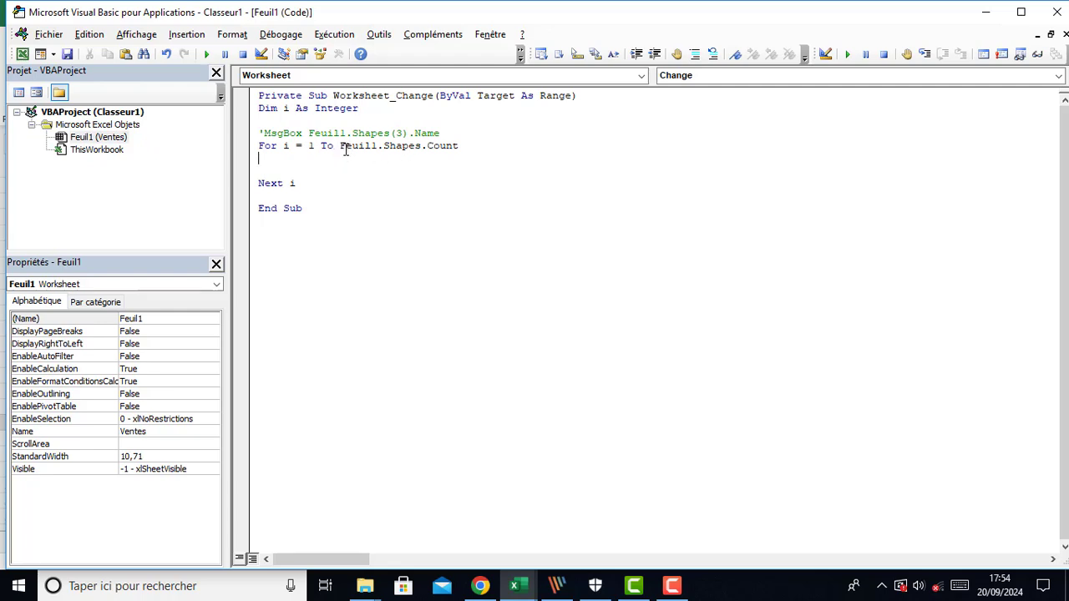
# Inside the loop, write Feuil1.Shapes(i).Visible = msoFalse and remove the empty line above it
pyautogui.moveTo(340, 147)
pyautogui.mouseDown()
pyautogui.moveTo(427, 149)
pyautogui.moveTo(329, 149)
pyautogui.moveTo(340, 153)
pyautogui.mouseUp()
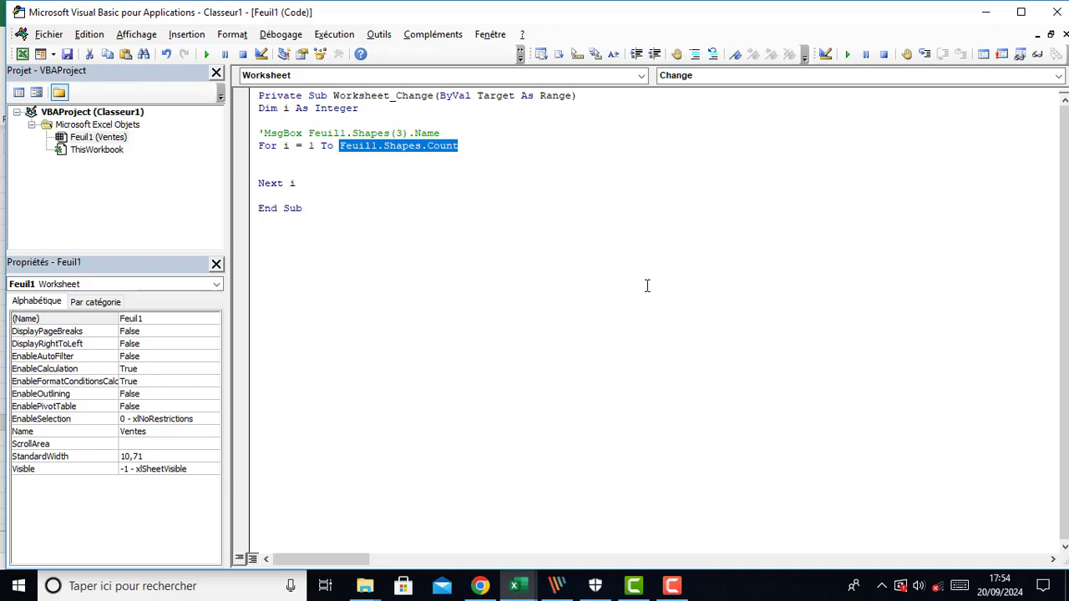
pyautogui.click(342, 160)
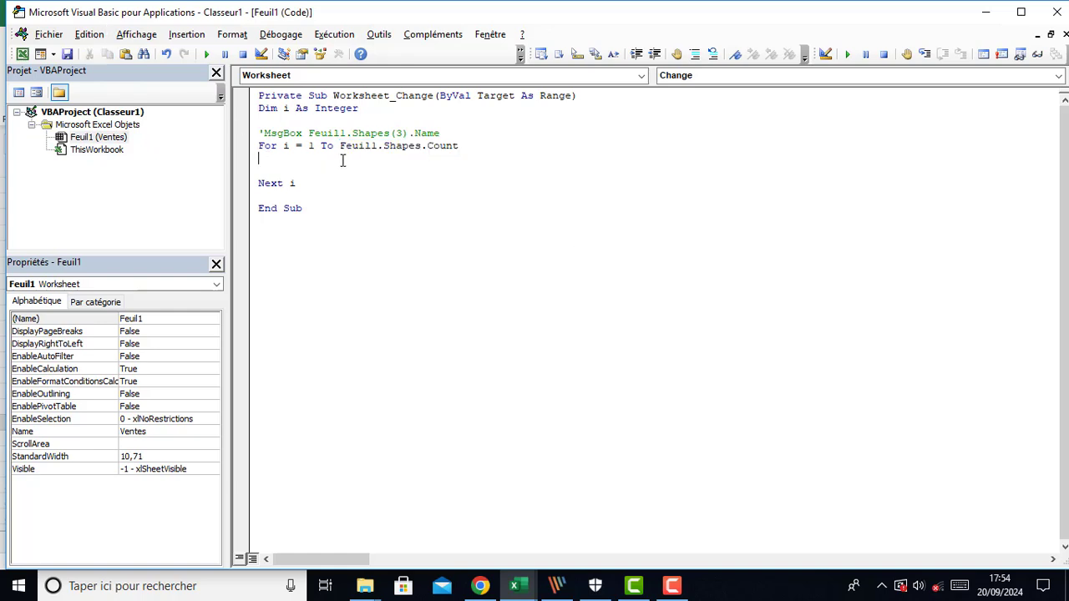
pyautogui.moveTo(339, 147); pyautogui.dragTo(458, 148)
pyautogui.click(304, 170)
pyautogui.press('Tab')
pyautogui.write('Feuil1.Shapes(3)')
pyautogui.write(').vis')
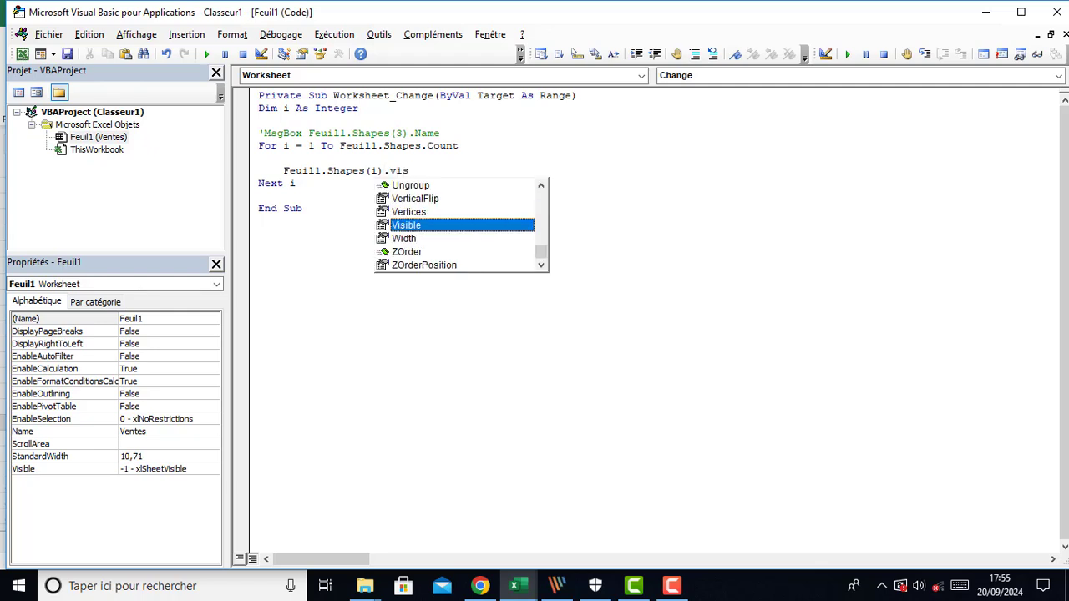
pyautogui.press('Tab')
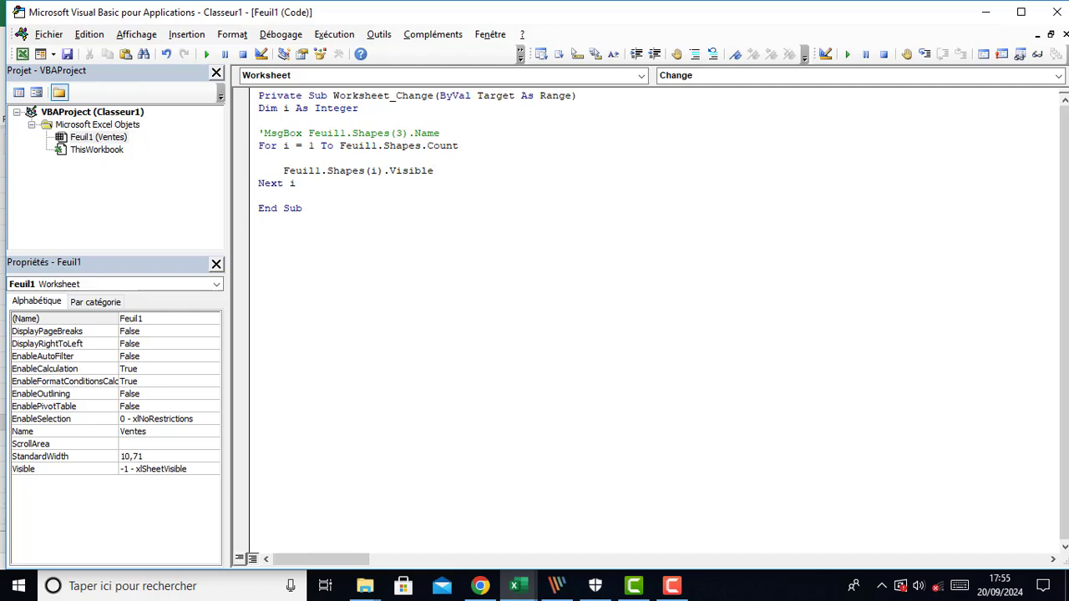
pyautogui.write('=')
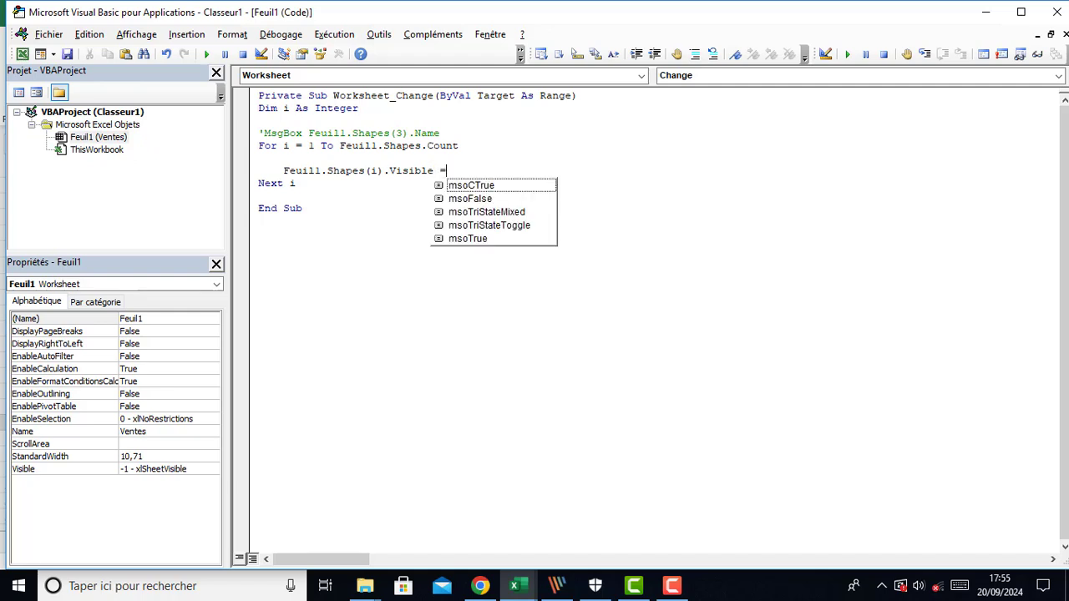
pyautogui.press('Down')
pyautogui.press('Down')
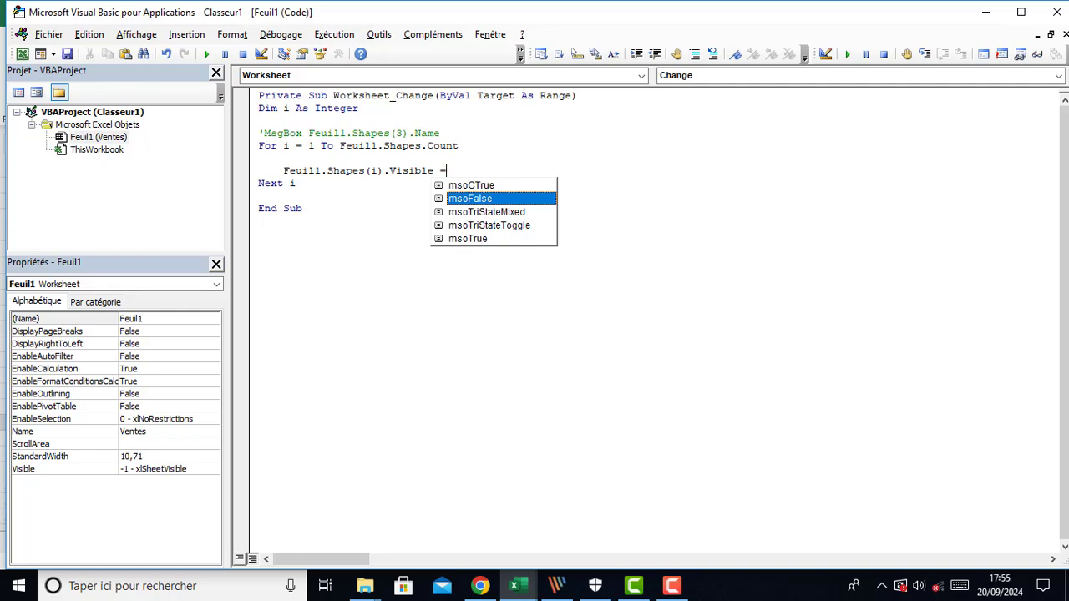
pyautogui.press('Tab')
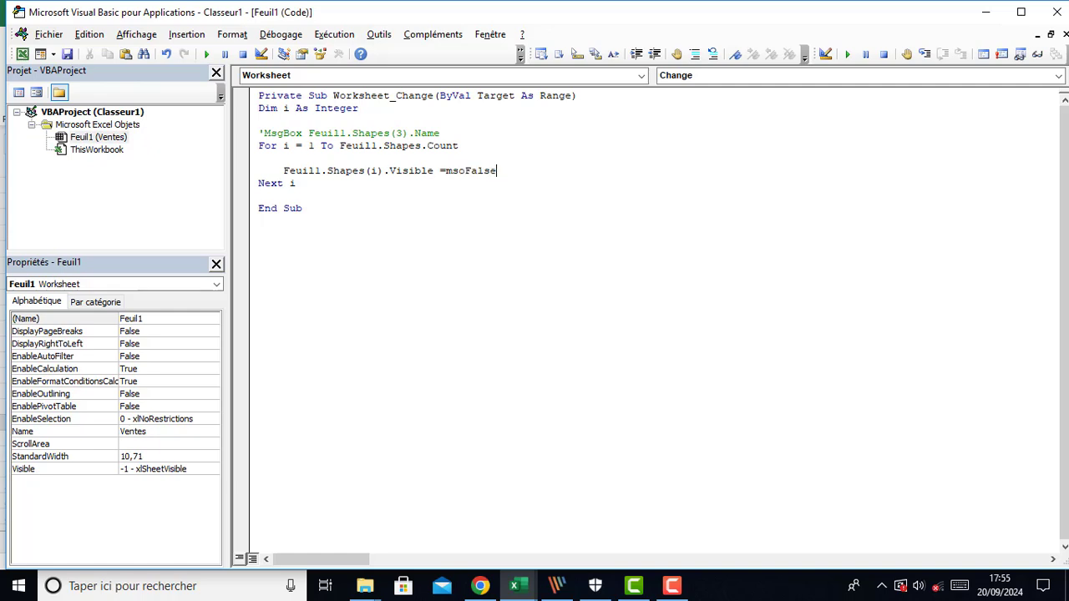
pyautogui.click(448, 198)
pyautogui.click(249, 159)
pyautogui.press('Delete')
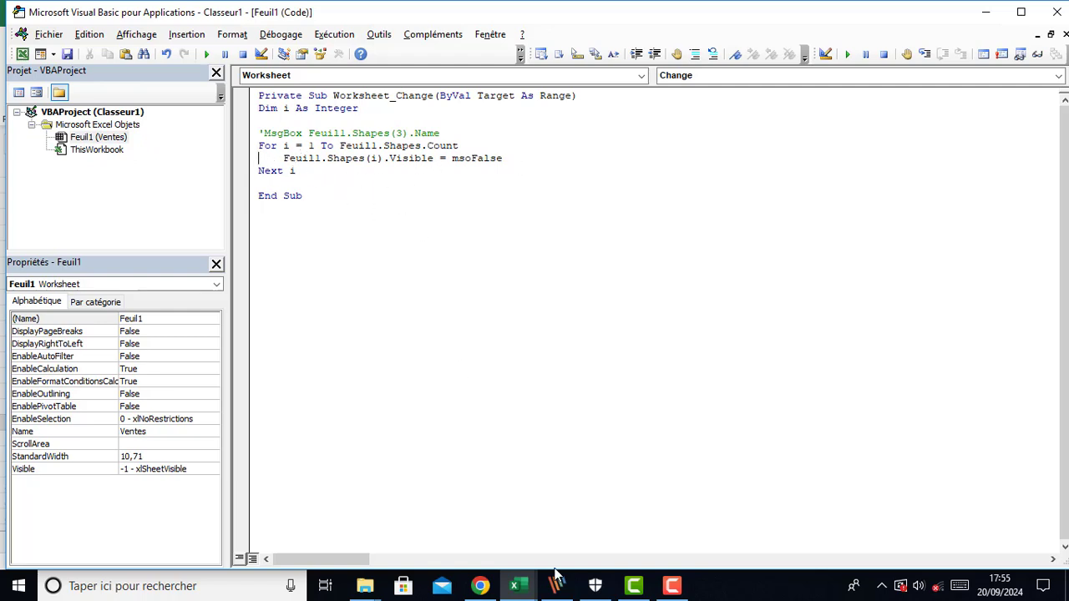
# Back in Excel, choose Pizza in the Menu drop-down to run the macro
pyautogui.moveTo(524, 598)
pyautogui.click(447, 534)
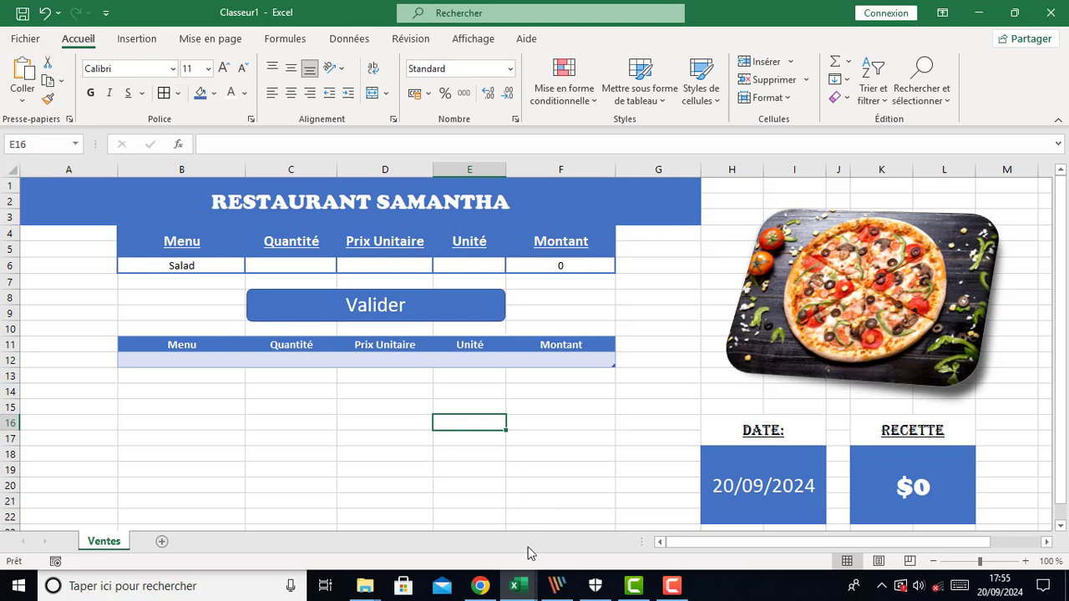
pyautogui.moveTo(521, 588)
pyautogui.click(535, 514)
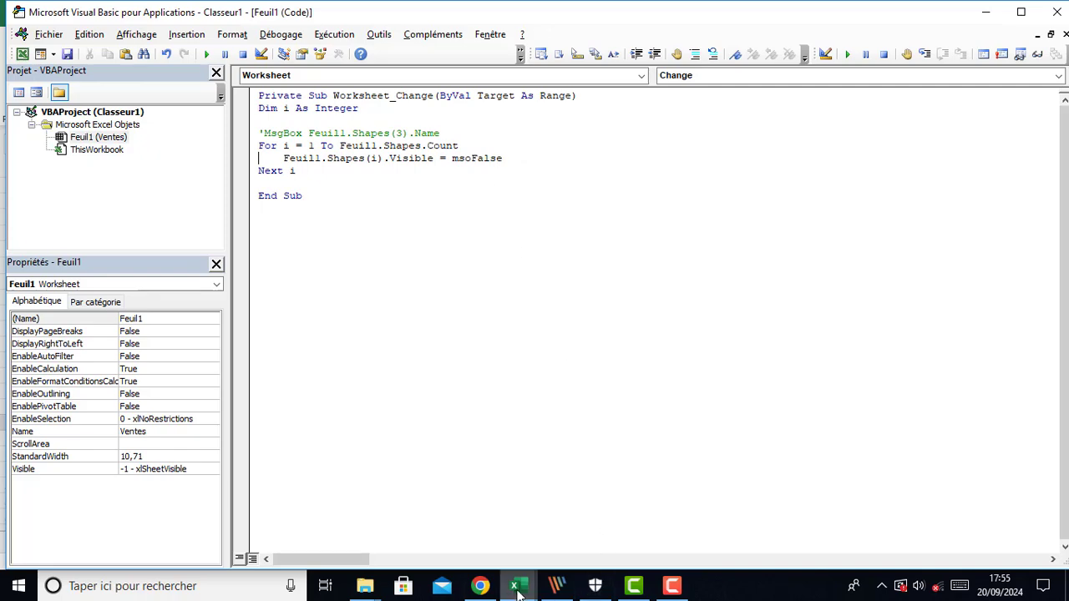
pyautogui.moveTo(516, 584)
pyautogui.click(477, 558)
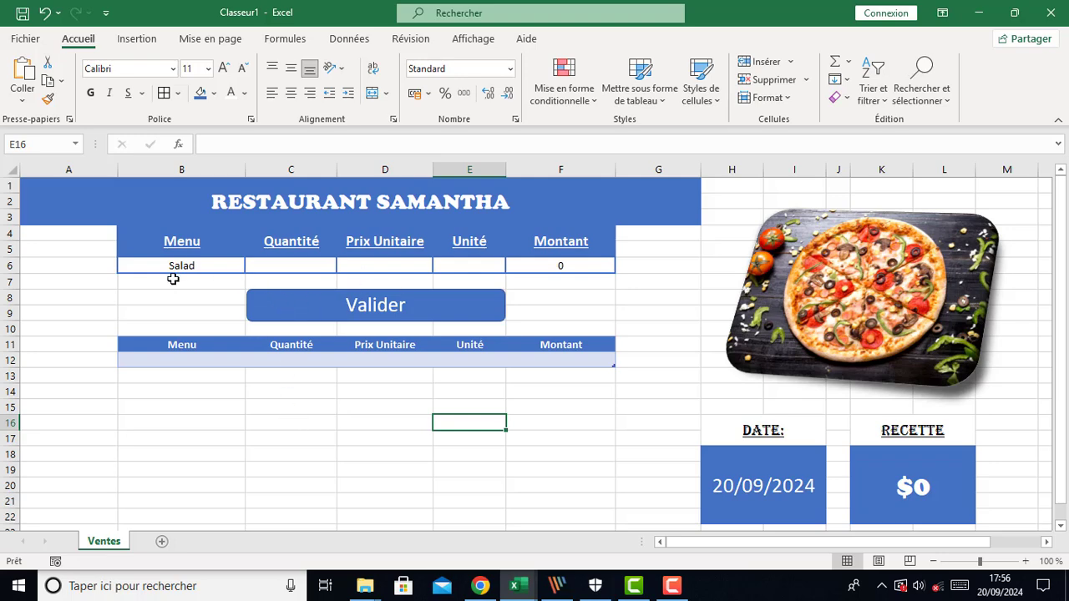
pyautogui.click(218, 268)
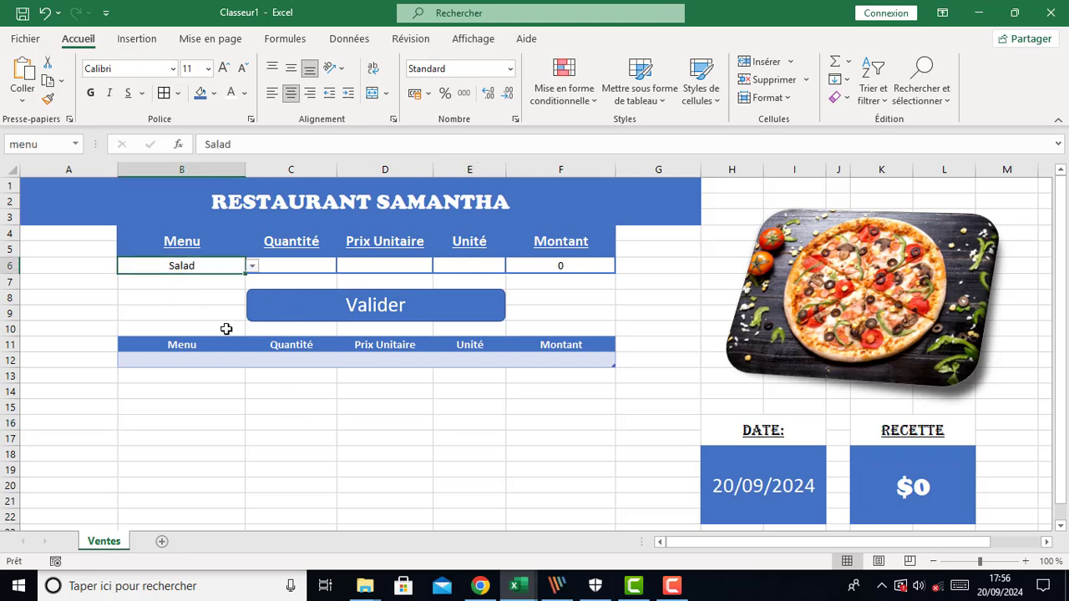
pyautogui.click(252, 266)
pyautogui.click(192, 300)
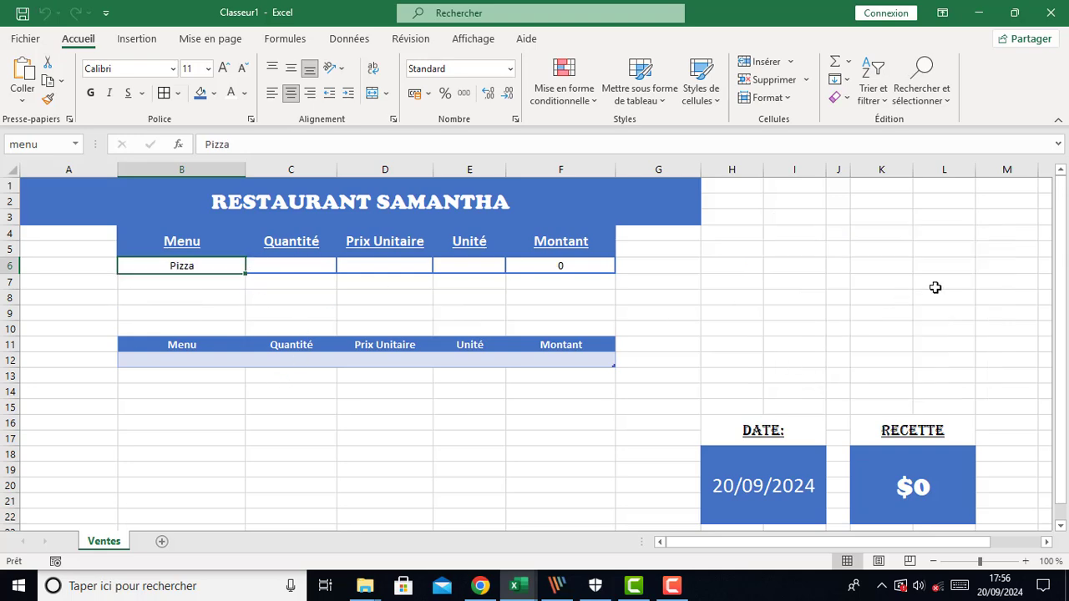
# Return to the VBA editor and add two empty lines after Next i
pyautogui.moveTo(515, 586)
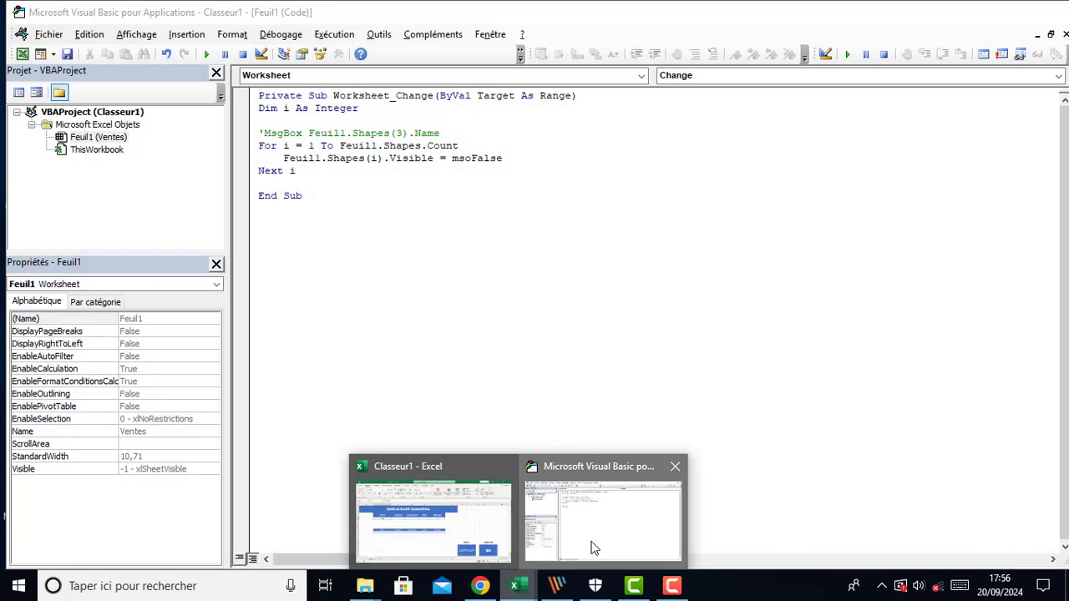
pyautogui.click(592, 543)
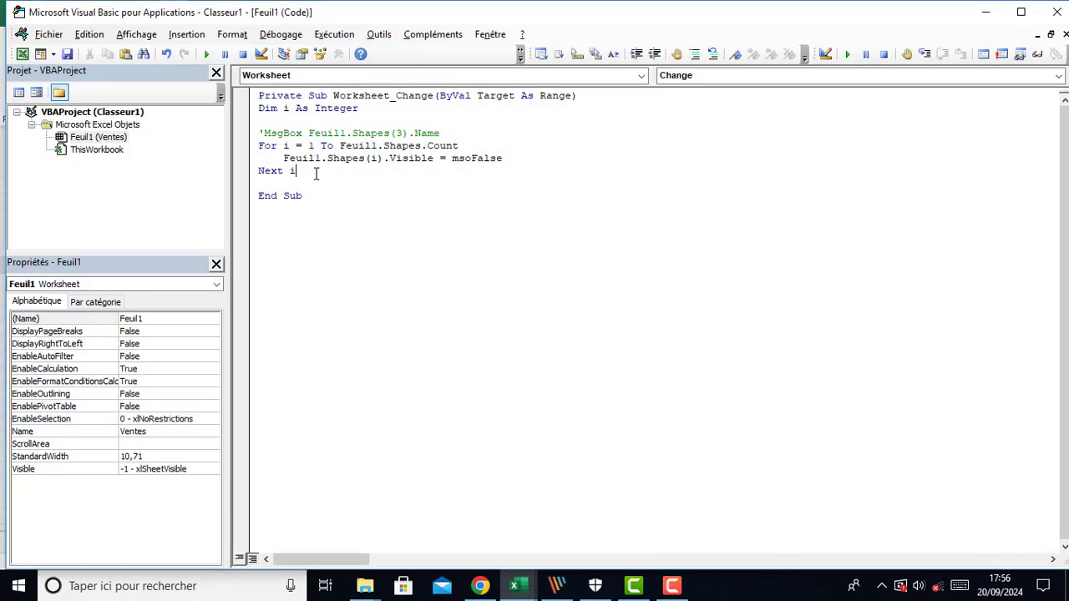
pyautogui.press('Return')
pyautogui.press('Return')
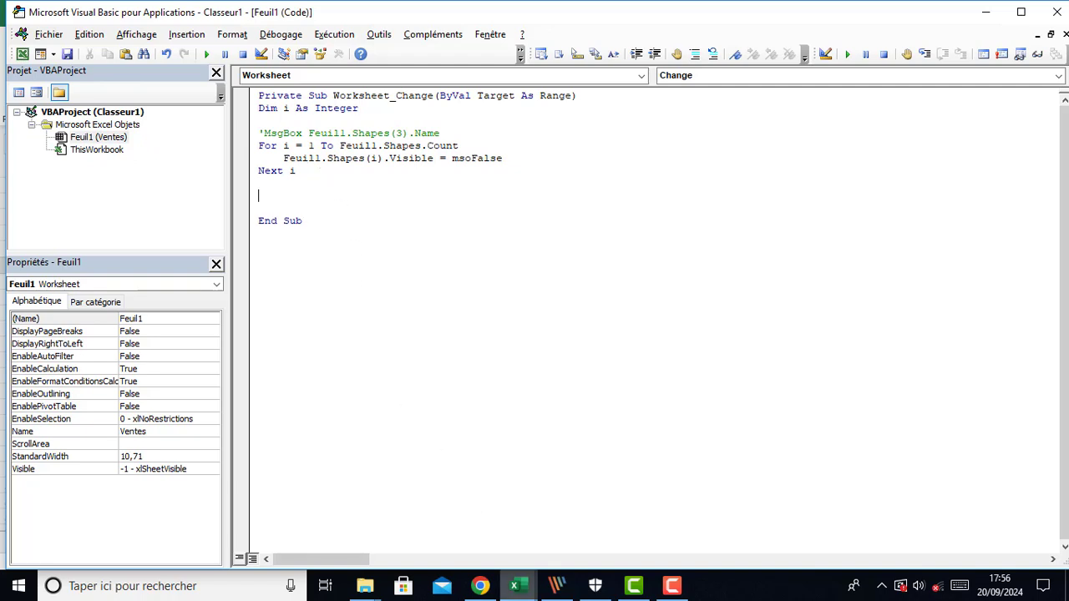
pyautogui.moveTo(516, 586)
pyautogui.click(466, 526)
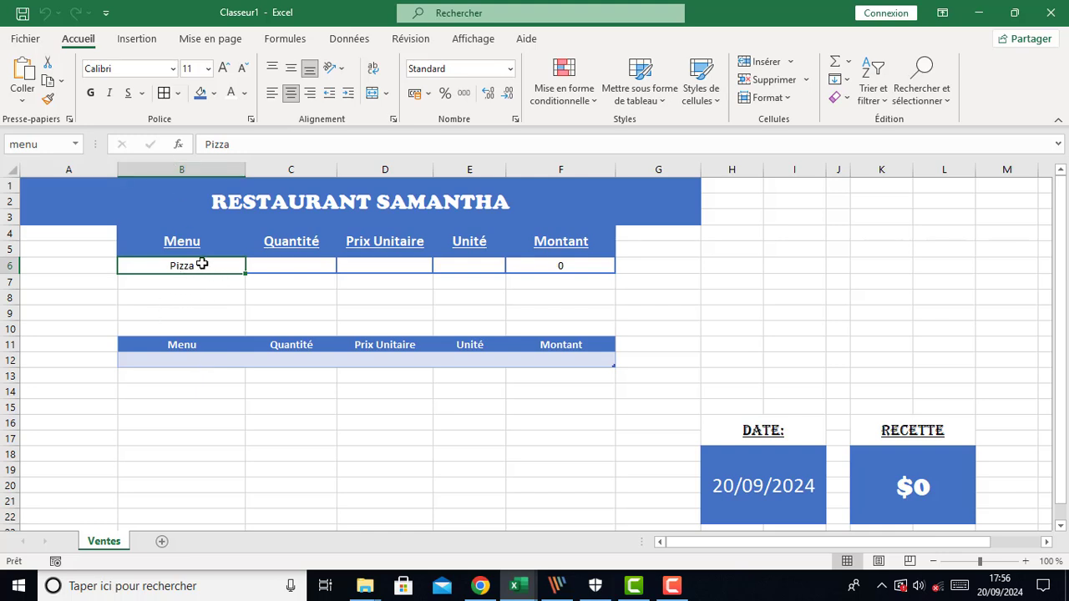
pyautogui.moveTo(525, 592)
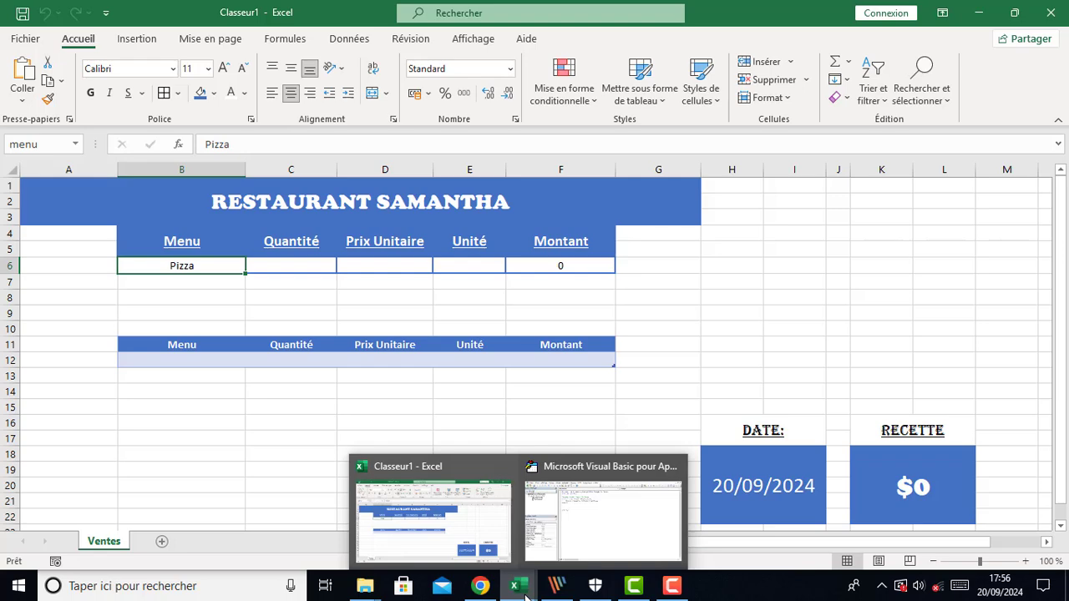
pyautogui.click(565, 515)
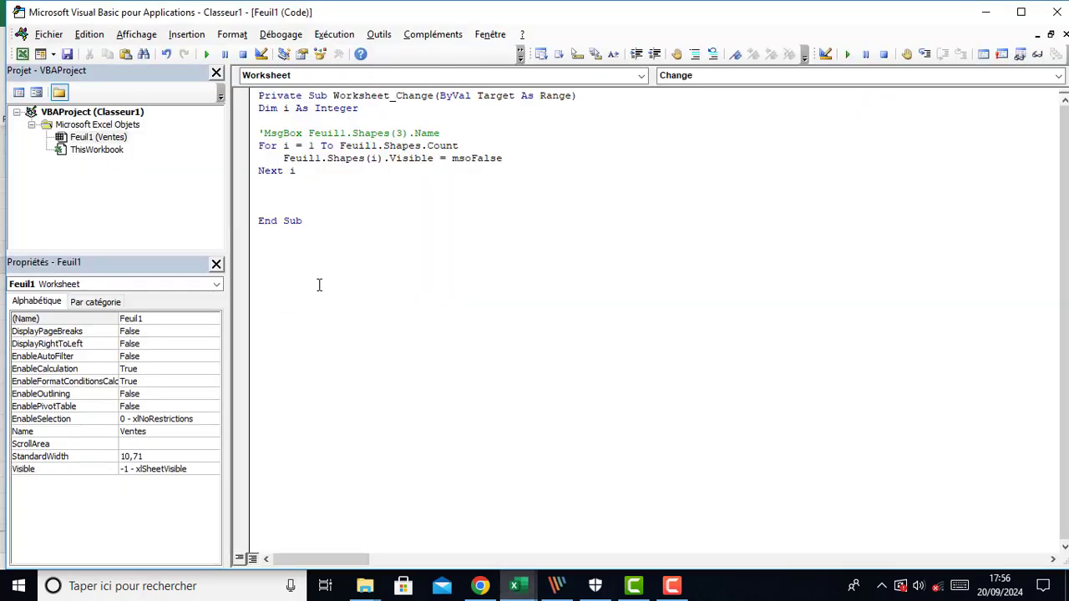
# Below the loop, write an If Range("B6").Value <> "" Then block closed by End If
pyautogui.write('range.')
pyautogui.press('BackSpace')
pyautogui.write('(')
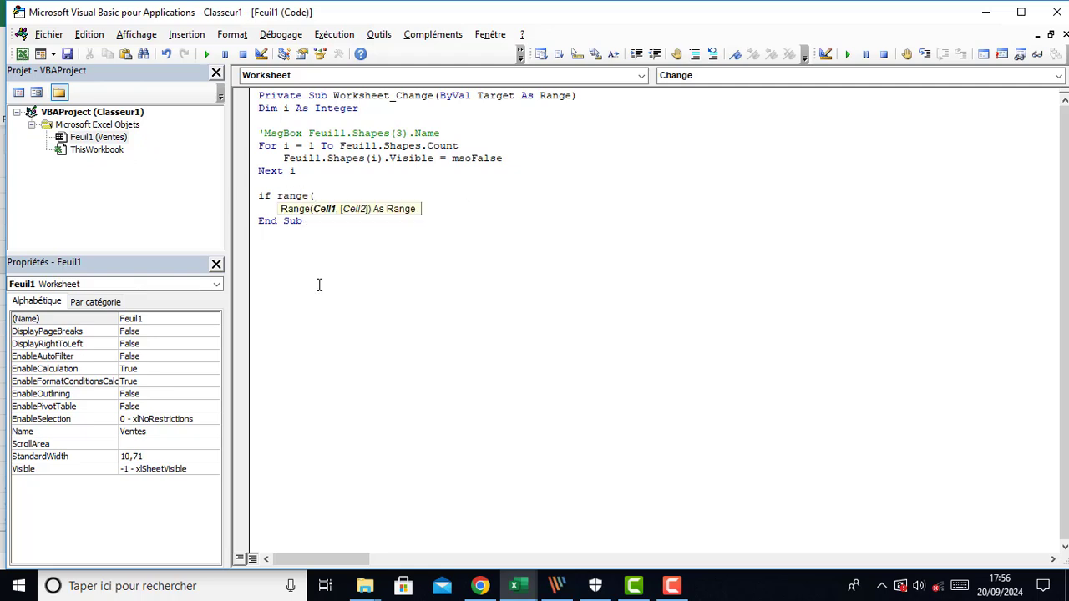
pyautogui.write('"B6").v')
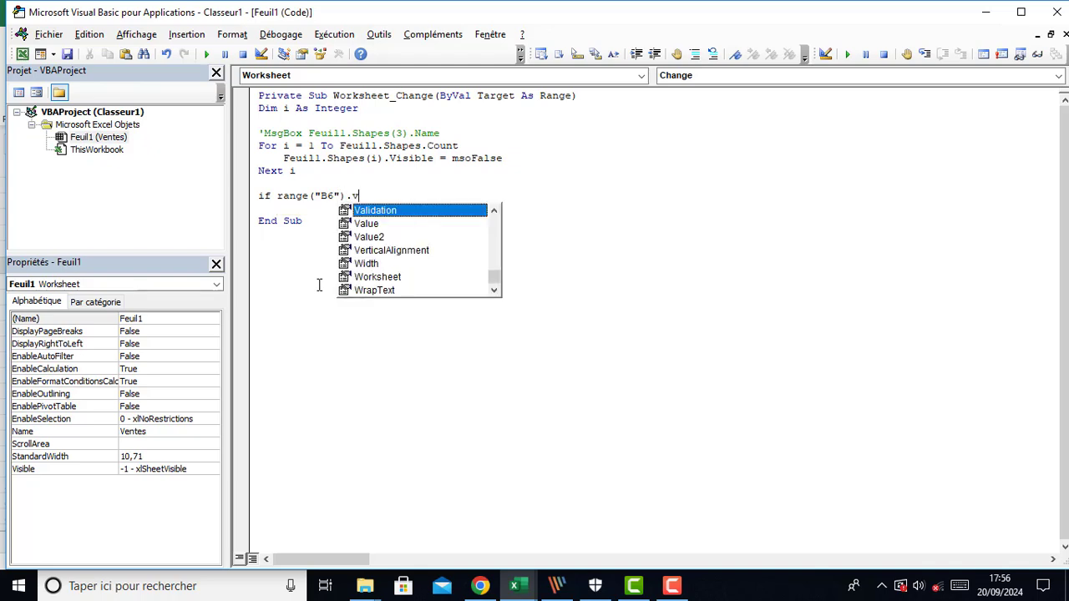
pyautogui.write('alu')
pyautogui.press('Tab')
pyautogui.write('<')
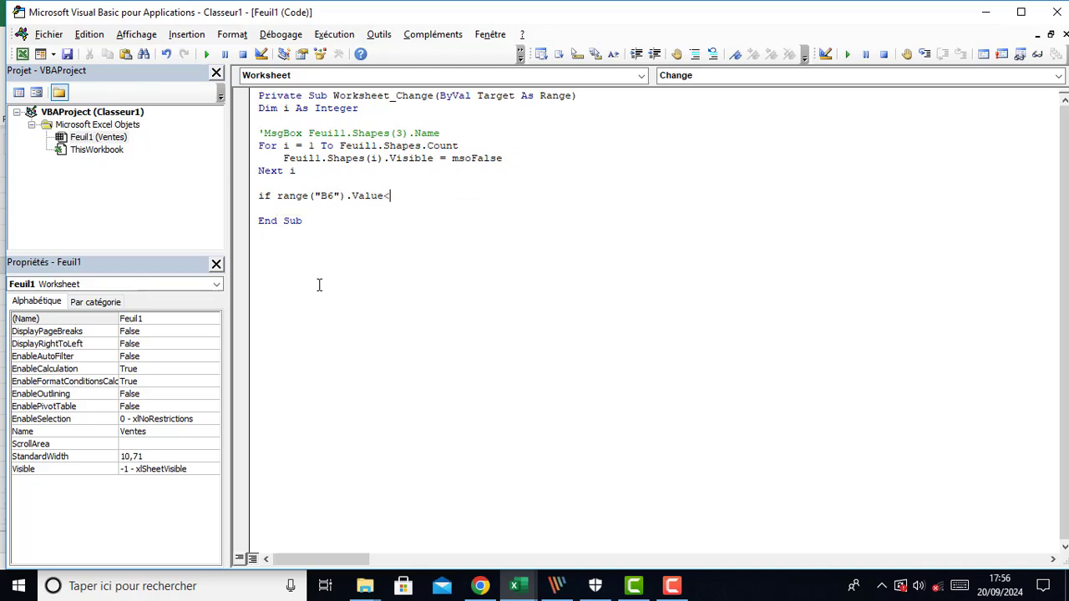
pyautogui.write('>"" then')
pyautogui.press('Return')
pyautogui.press('Return')
pyautogui.press('Return')
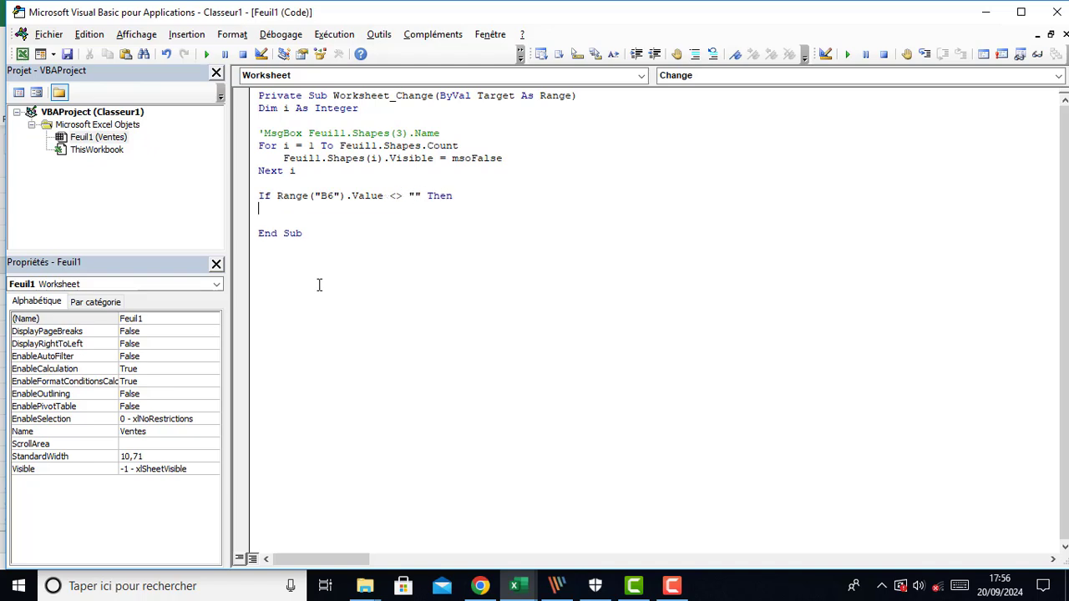
pyautogui.write('end if')
pyautogui.press('Return')
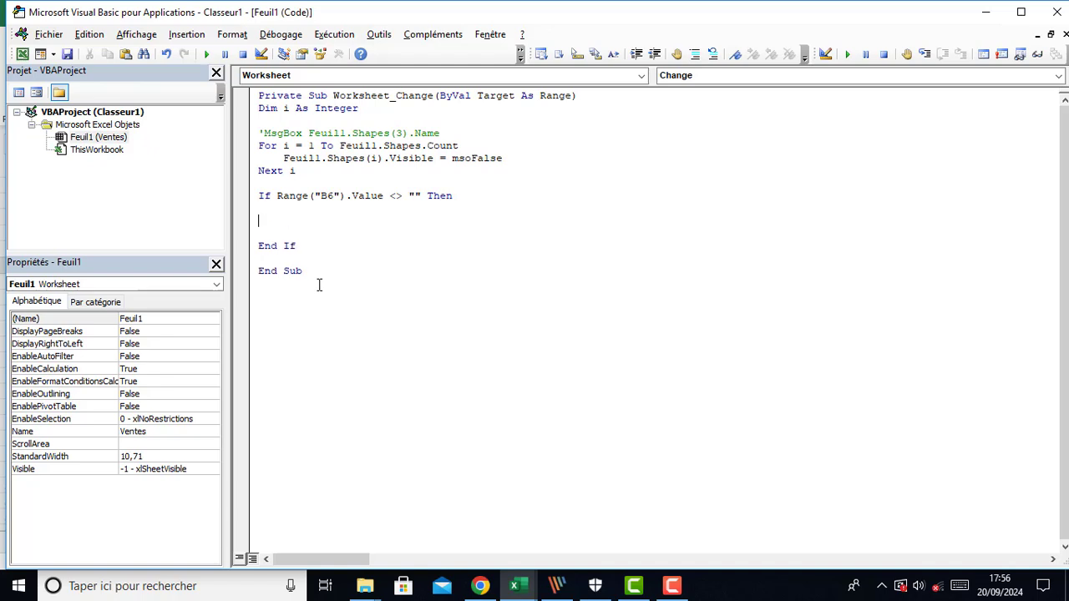
# Copy the For i loop and paste it inside the new If block
pyautogui.click(242, 146)
pyautogui.click(242, 146)
pyautogui.moveTo(253, 146); pyautogui.dragTo(255, 177)
pyautogui.hotkey('ctrl', 'c')
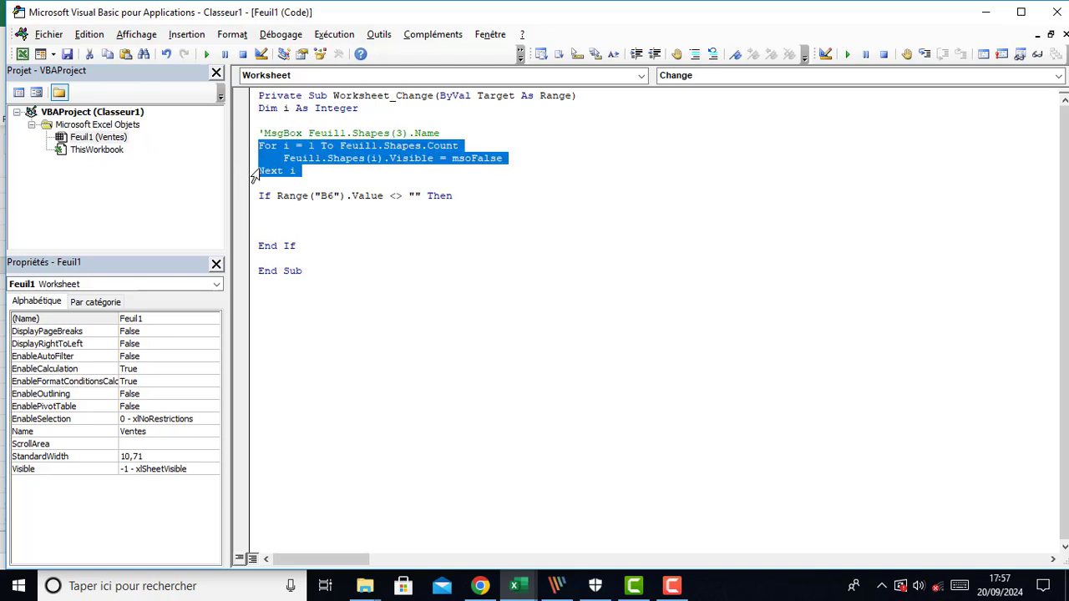
pyautogui.click(264, 212)
pyautogui.hotkey('ctrl', 'v')
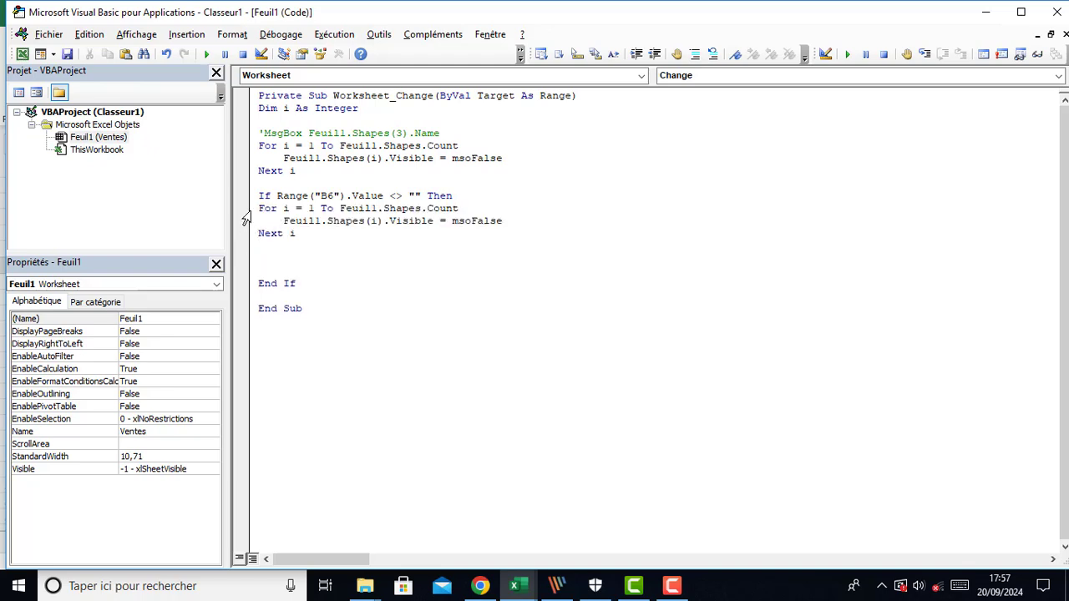
# Indent the pasted loop inside the If block and remove the empty line beneath it
pyautogui.moveTo(247, 209); pyautogui.dragTo(247, 244)
pyautogui.press('Tab')
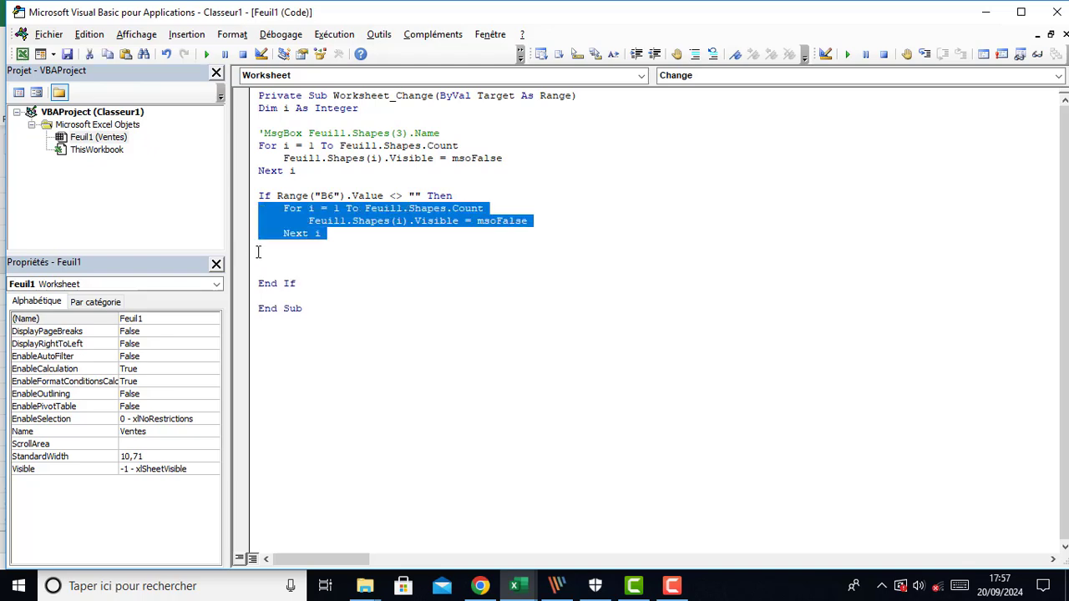
pyautogui.moveTo(246, 265); pyautogui.dragTo(249, 277)
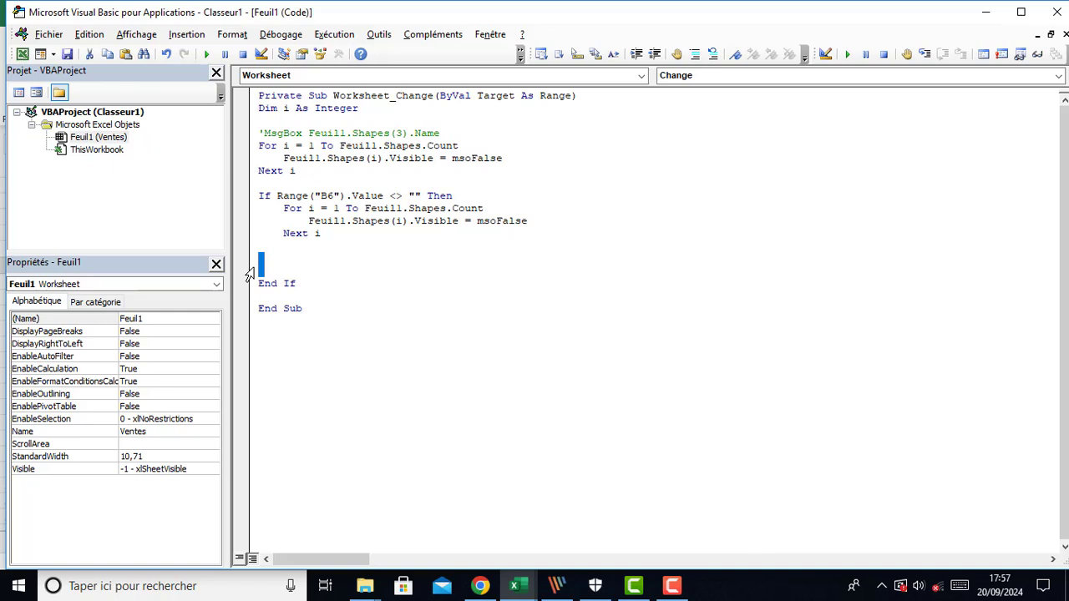
pyautogui.press('Delete')
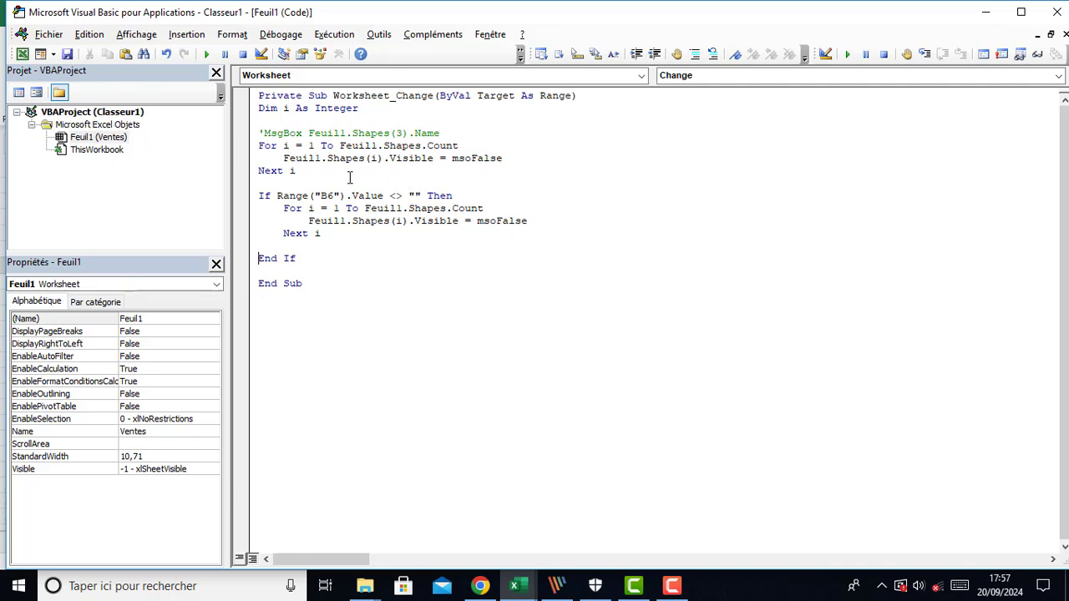
# Change the first loop's upper bound to Feuil1.Shapes.Count - 2
pyautogui.click(464, 144)
pyautogui.write('-2')
pyautogui.doubleClick(350, 146)
pyautogui.moveTo(395, 150); pyautogui.dragTo(455, 149)
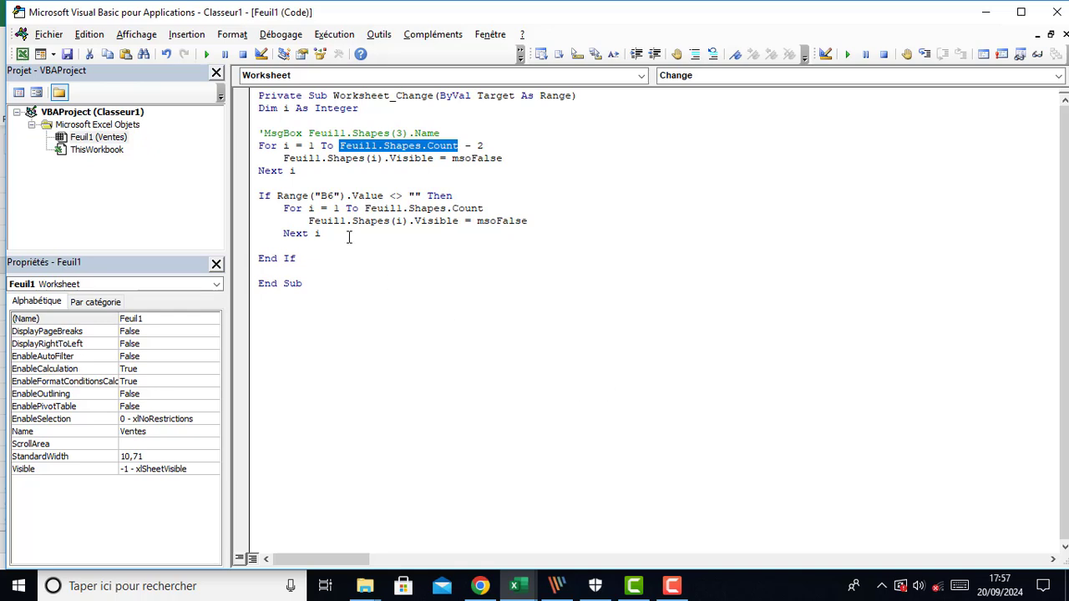
pyautogui.click(313, 173)
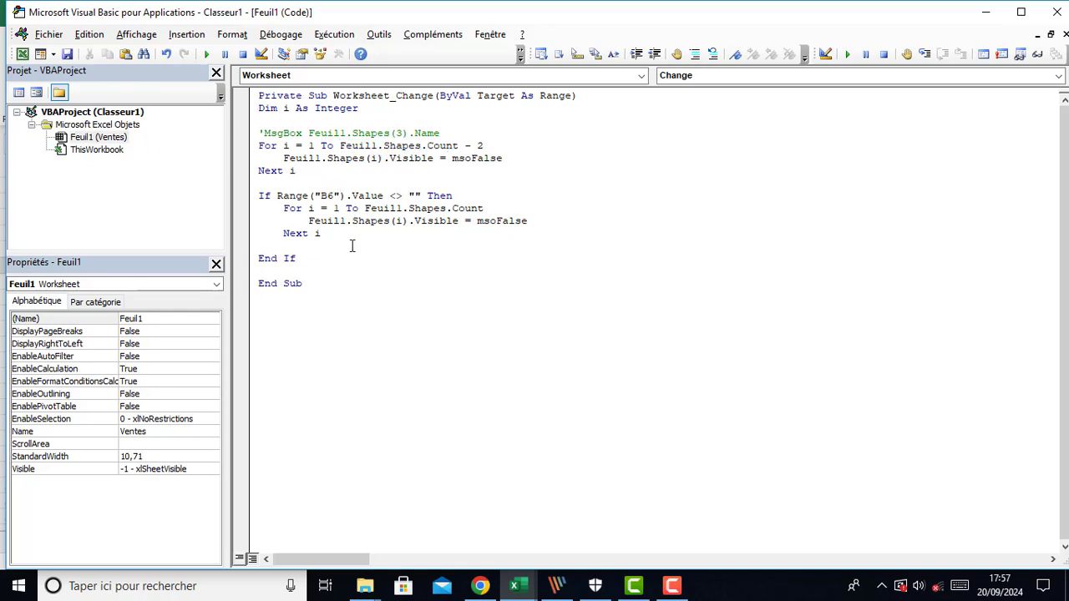
# Change the inner loop's upper bound to Feuil1.Shapes.Count - 2 as well
pyautogui.click(496, 208)
pyautogui.write('- 2')
pyautogui.moveTo(365, 209); pyautogui.dragTo(518, 209)
pyautogui.click(454, 255)
# Cut the inner loop's Visible line and start a condition If Feuil1.Shapes(i).Name in its place
pyautogui.moveTo(532, 222); pyautogui.dragTo(308, 221)
pyautogui.hotkey('ctrl', 'c')
pyautogui.press('Delete')
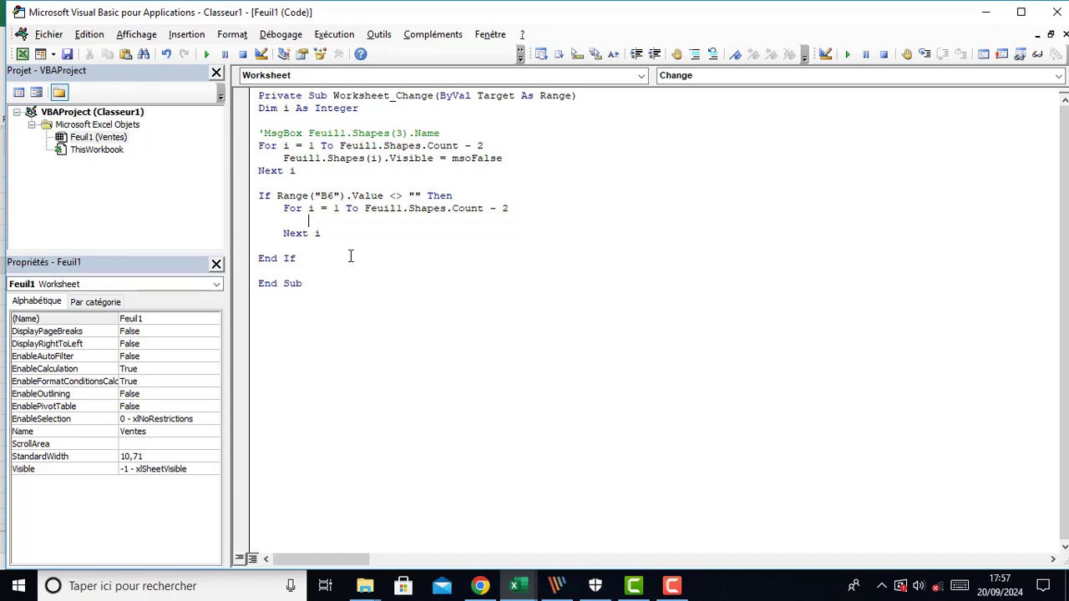
pyautogui.write('if feui')
pyautogui.press('BackSpace')
pyautogui.press('BackSpace')
pyautogui.press('BackSpace')
pyautogui.press('BackSpace')
pyautogui.hotkey('ctrl', 'v')
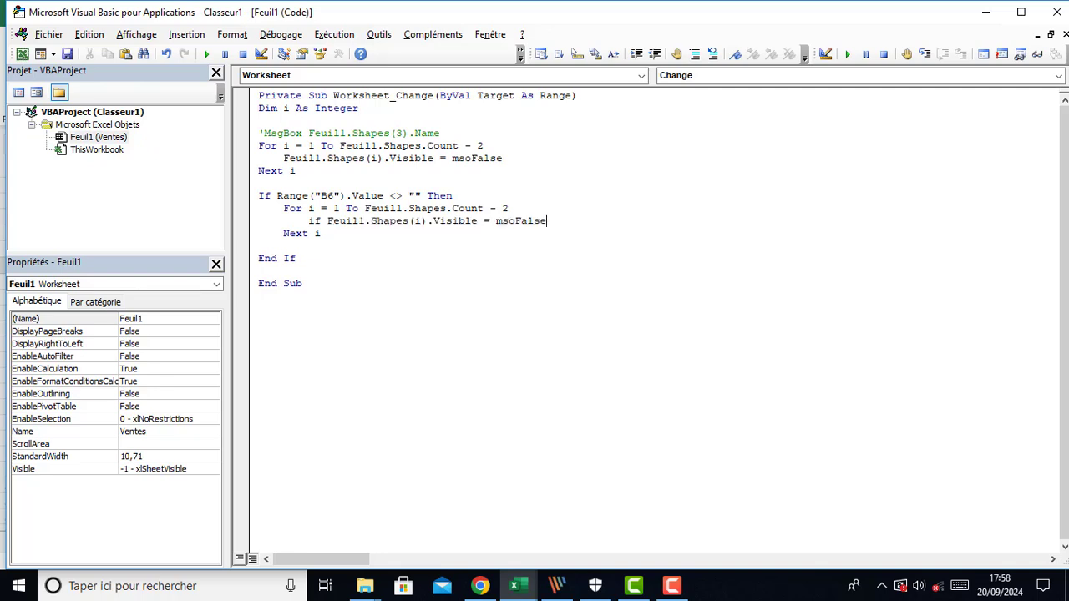
pyautogui.press('BackSpace')
pyautogui.press('BackSpace')
pyautogui.press('BackSpace')
pyautogui.press('BackSpace')
pyautogui.press('BackSpace')
pyautogui.press('BackSpace')
pyautogui.press('BackSpace')
pyautogui.press('BackSpace')
pyautogui.press('BackSpace')
pyautogui.press('BackSpace')
pyautogui.press('BackSpace')
pyautogui.press('BackSpace')
pyautogui.press('BackSpace')
pyautogui.press('BackSpace')
pyautogui.press('BackSpace')
pyautogui.press('BackSpace')
pyautogui.press('BackSpace')
pyautogui.write('.')
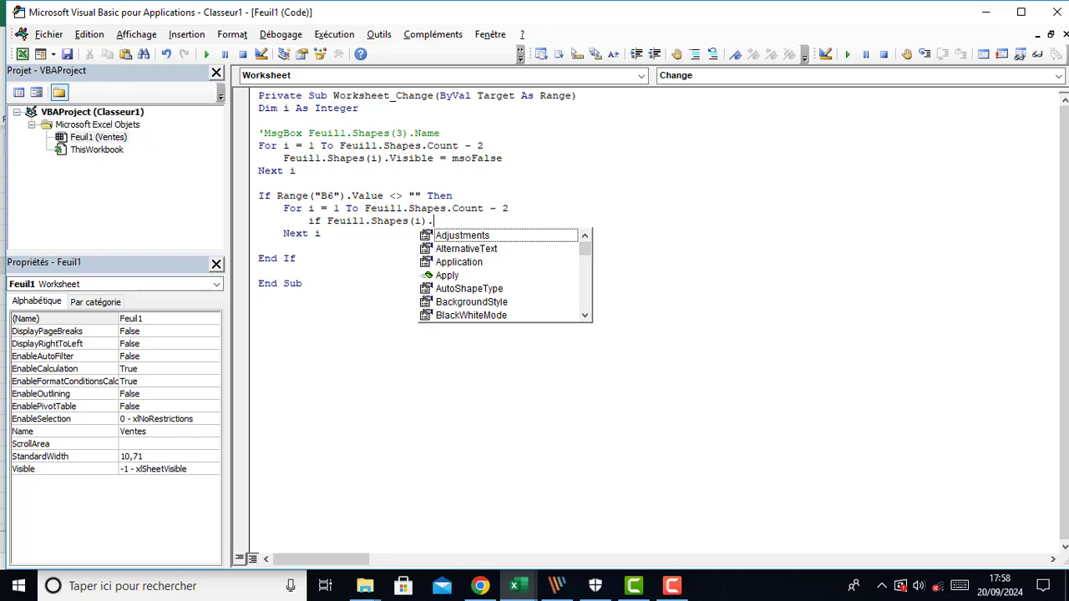
pyautogui.write('N')
pyautogui.press('Tab')
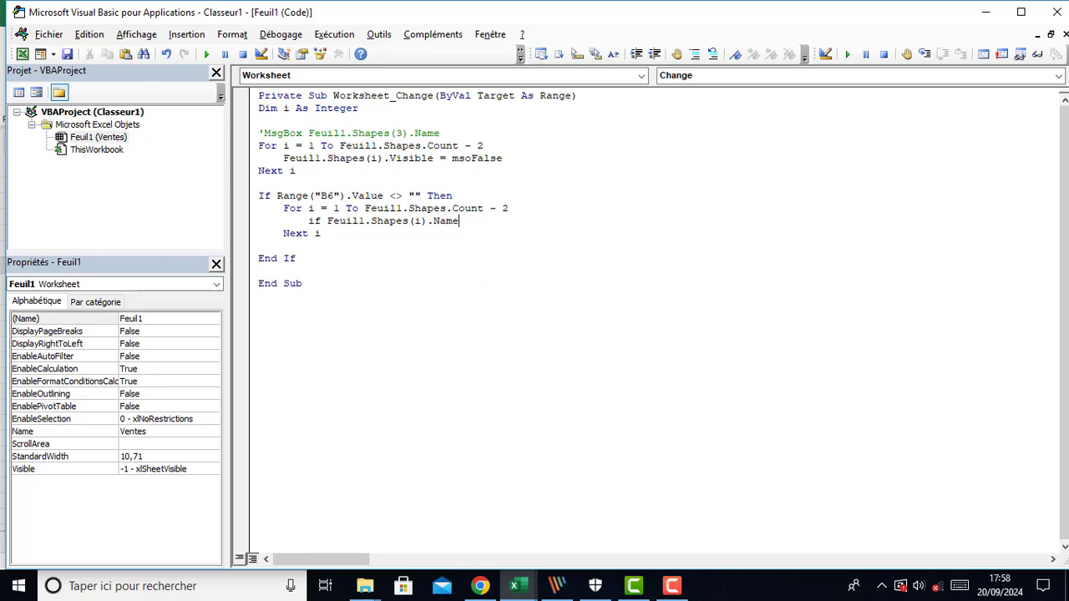
# Complete the condition as = Range("B6").Value Then and open empty lines below it
pyautogui.write('= range("')
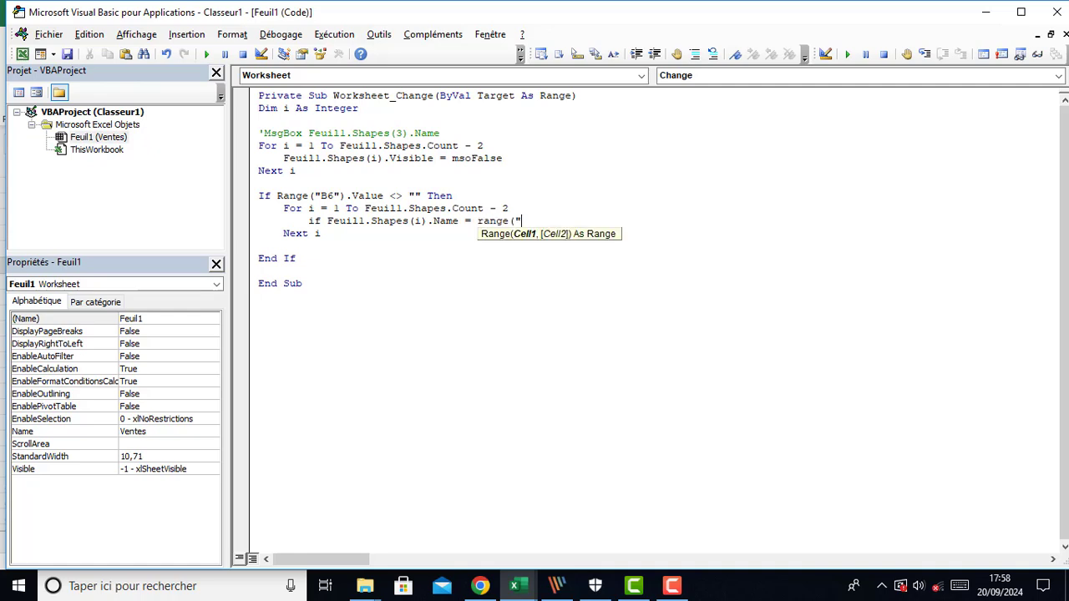
pyautogui.write('B6").')
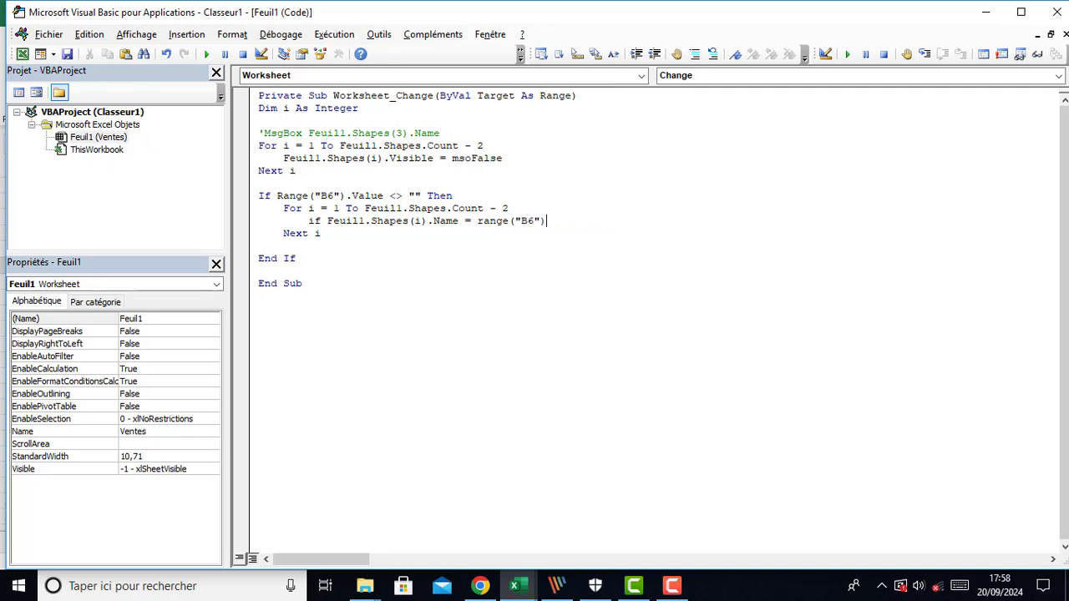
pyautogui.write('value')
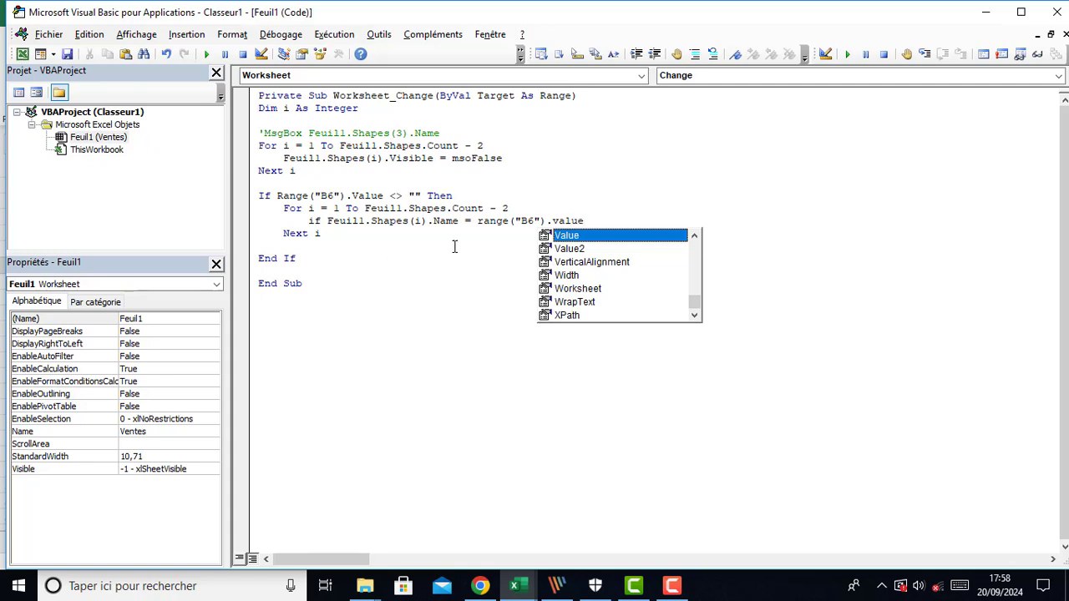
pyautogui.write(' then')
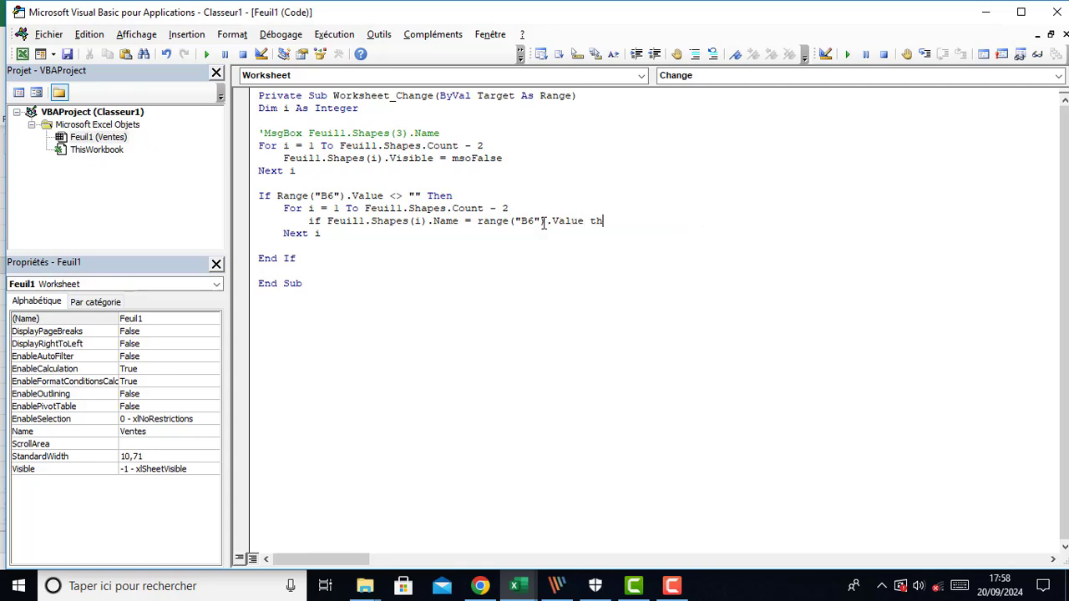
pyautogui.press('Return')
pyautogui.press('Return')
pyautogui.press('Return')
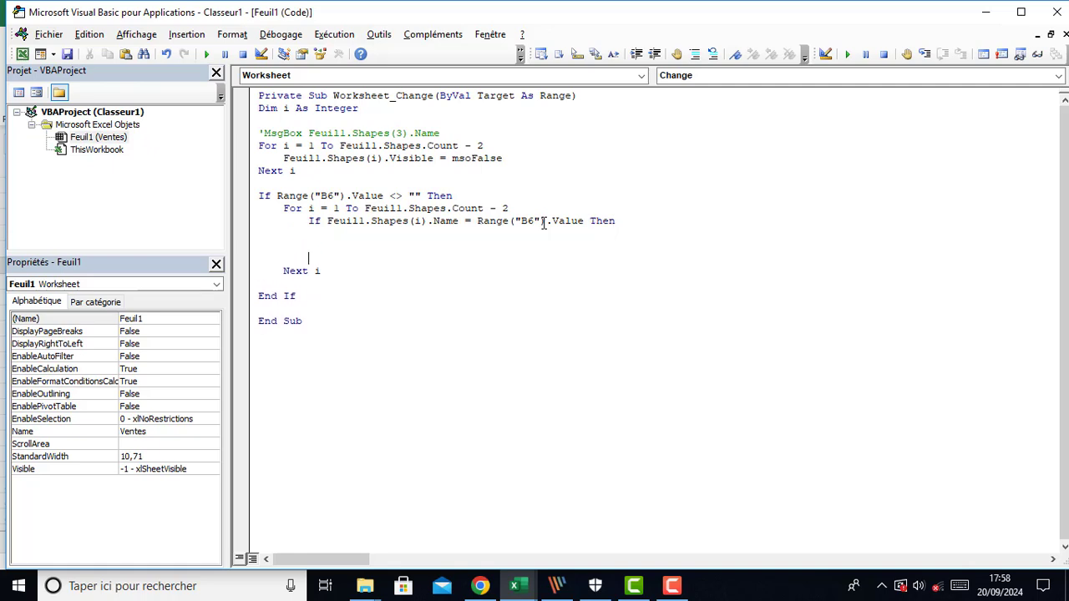
# Close the condition with End If and inside it set Feuil1.Shapes(i).Visible = msoTrue, removing the extra empty line
pyautogui.write('end')
pyautogui.hotkey('ctrl', 'v')
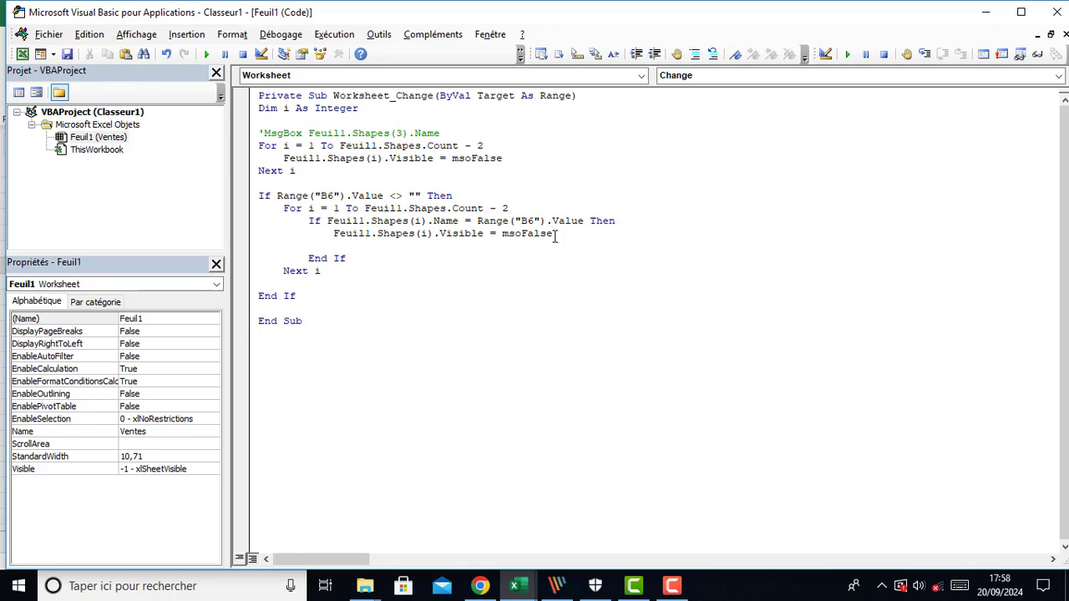
pyautogui.press('BackSpace')
pyautogui.press('BackSpace')
pyautogui.press('BackSpace')
pyautogui.press('BackSpace')
pyautogui.press('BackSpace')
pyautogui.press('BackSpace')
pyautogui.press('BackSpace')
pyautogui.press('BackSpace')
pyautogui.press('BackSpace')
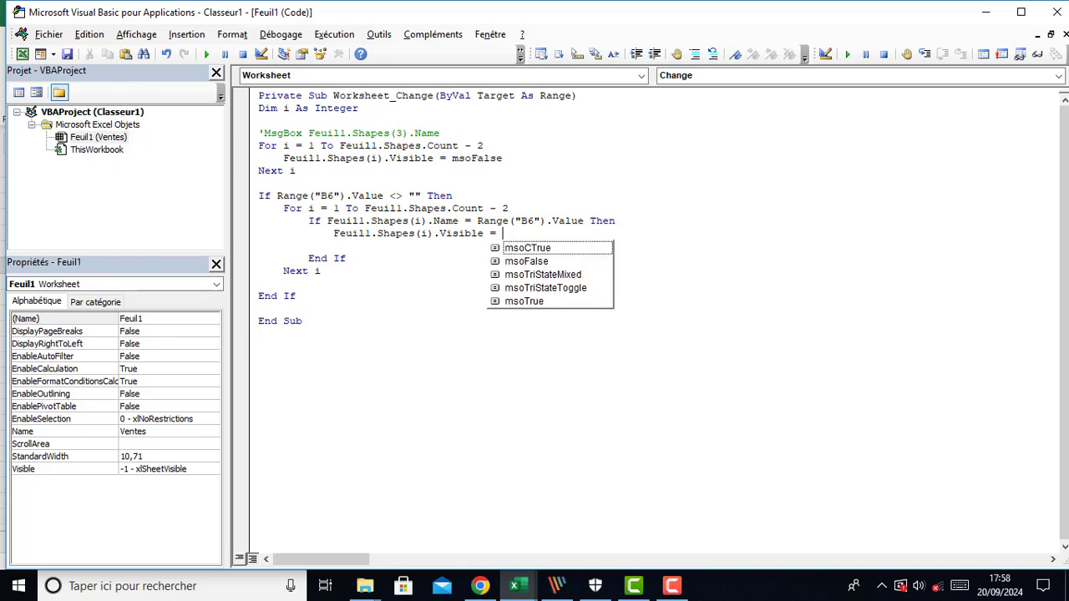
pyautogui.press('Tab')
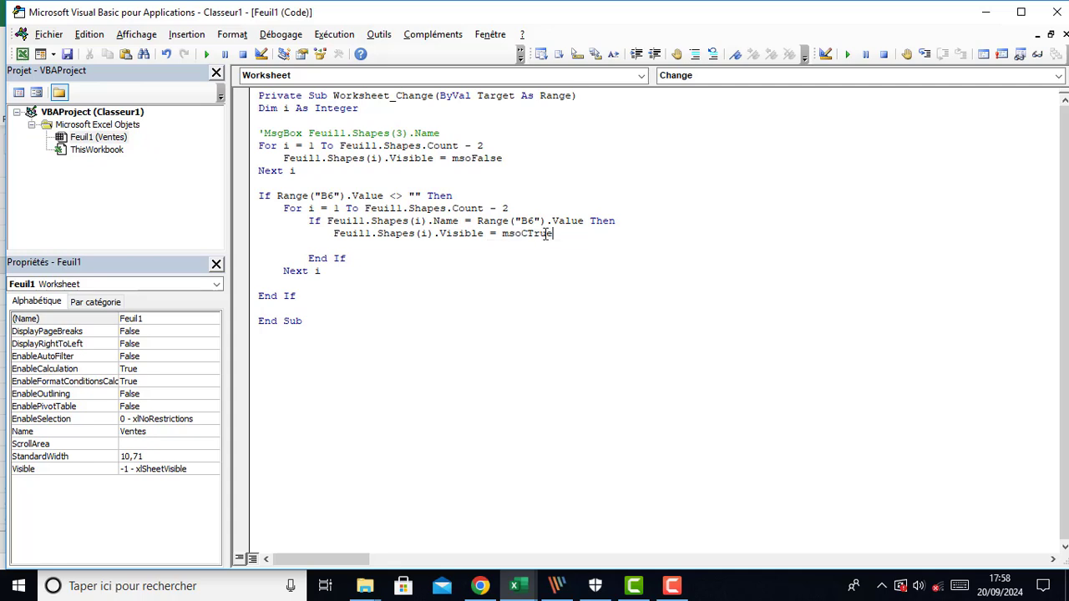
pyautogui.press('BackSpace')
pyautogui.press('BackSpace')
pyautogui.press('BackSpace')
pyautogui.press('BackSpace')
pyautogui.press('BackSpace')
pyautogui.press('BackSpace')
pyautogui.hotkey('ctrl', 'space')
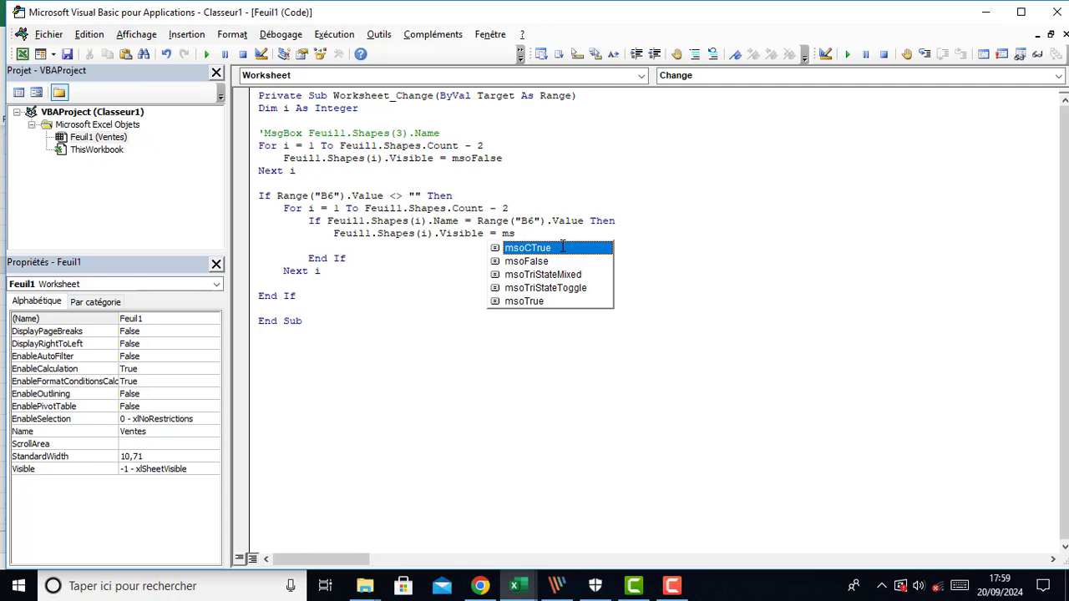
pyautogui.press('Down')
pyautogui.press('Down')
pyautogui.press('Down')
pyautogui.press('Down')
pyautogui.press('Tab')
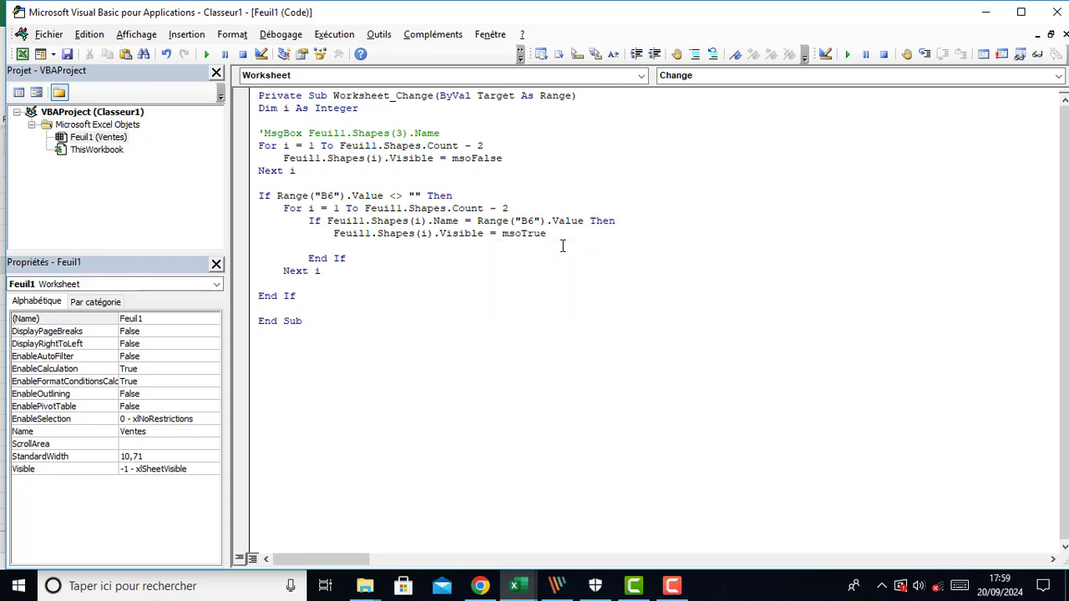
pyautogui.click(253, 247)
pyautogui.press('Delete')
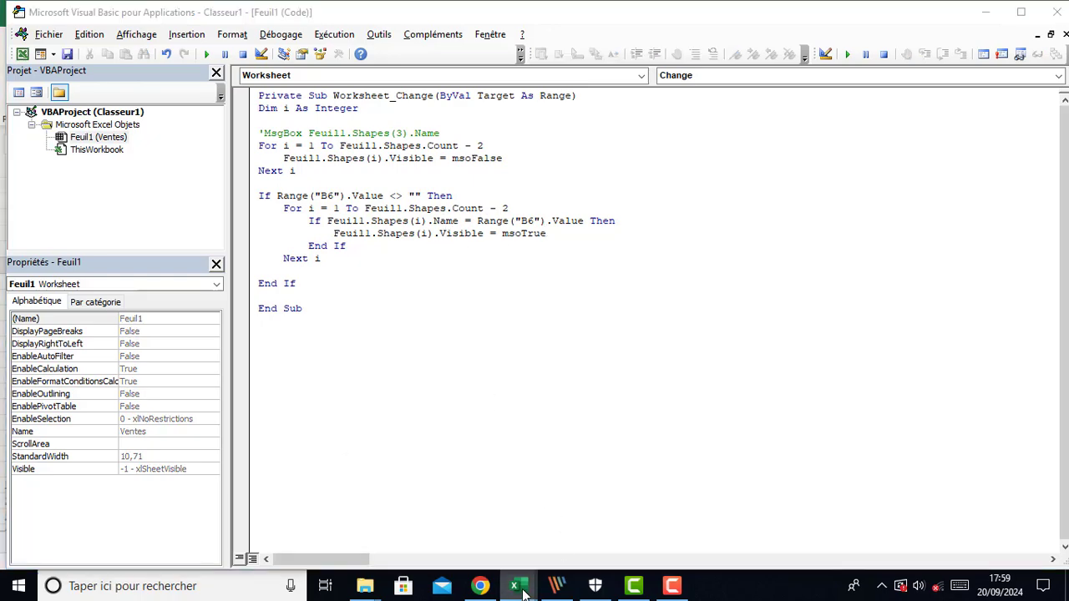
pyautogui.moveTo(515, 585)
pyautogui.click(423, 508)
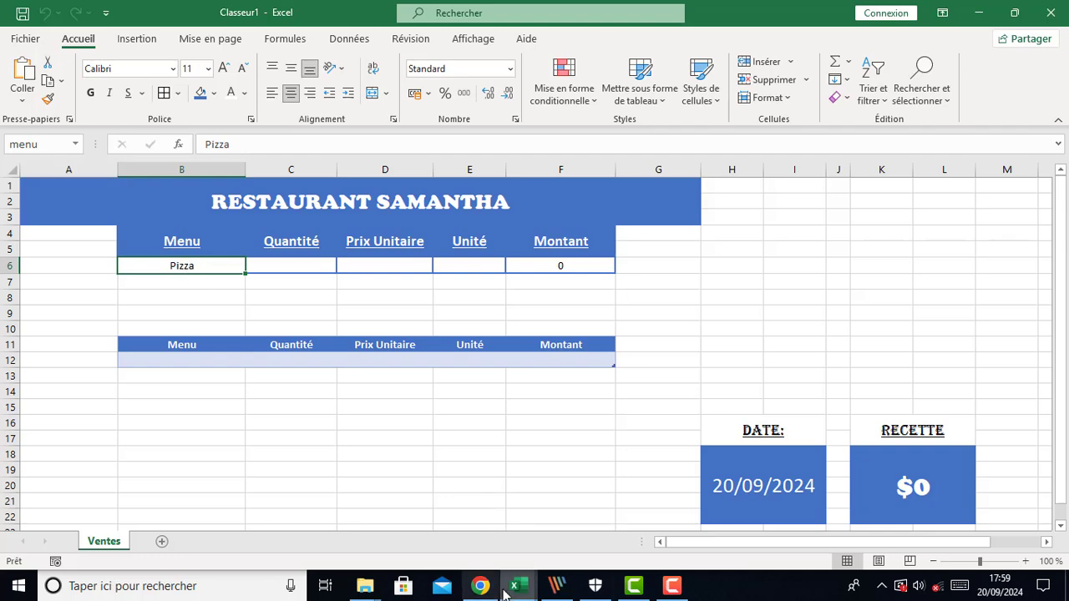
pyautogui.moveTo(514, 585)
pyautogui.click(564, 542)
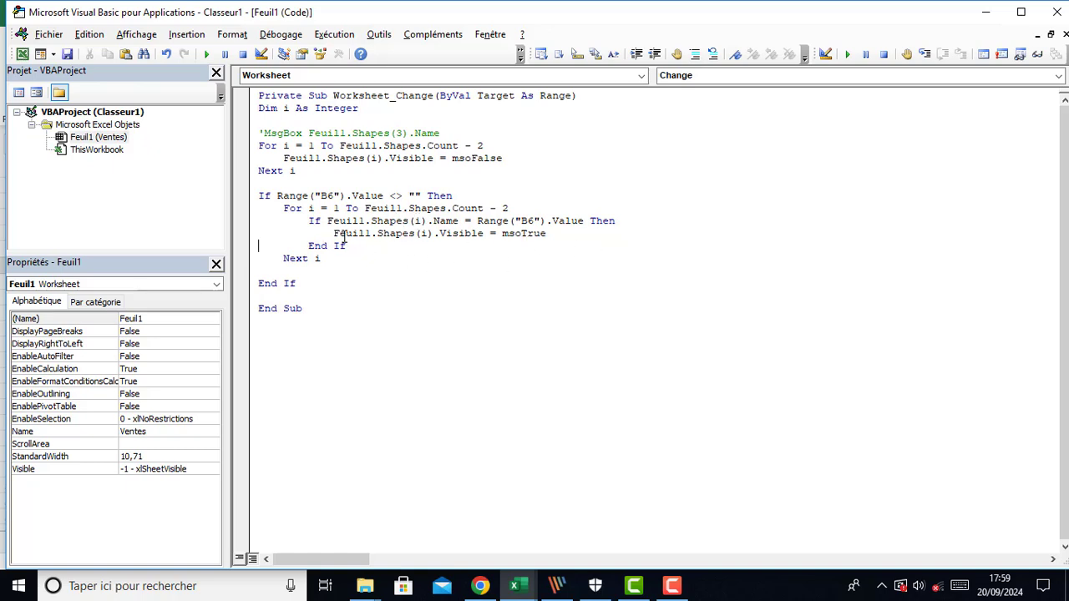
# Add an Else branch after the loop containing Feuil1.Shapes(i).Visible = msoFalse
pyautogui.moveTo(333, 233); pyautogui.dragTo(549, 234)
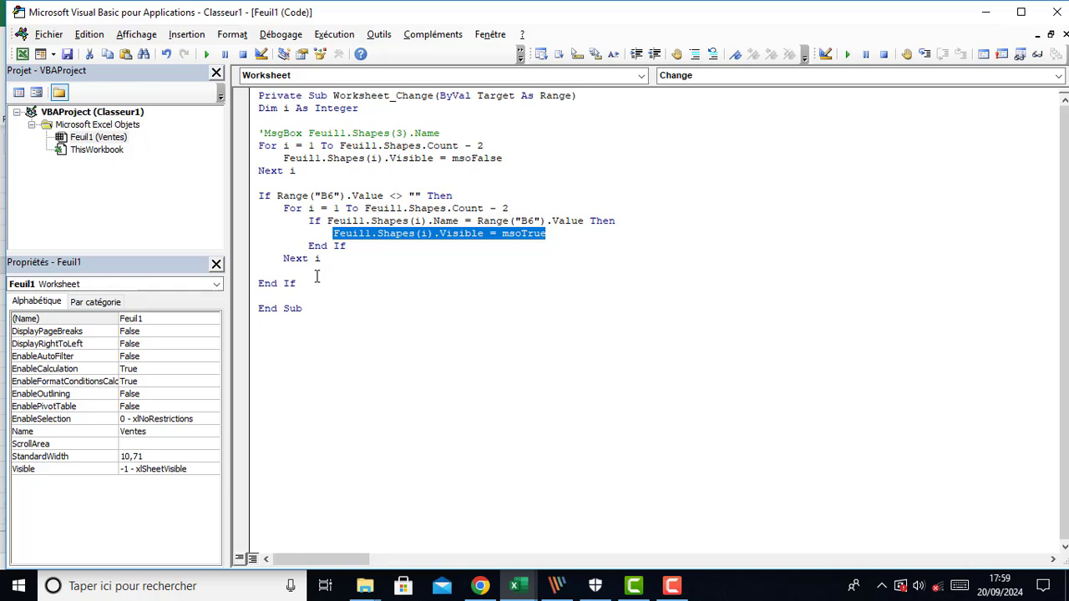
pyautogui.click(403, 277)
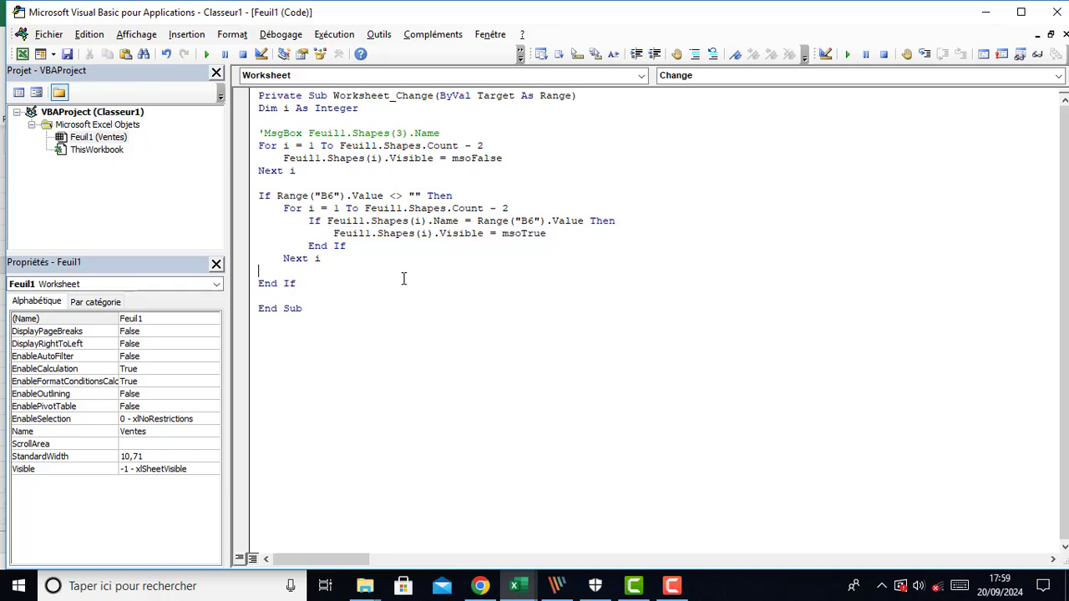
pyautogui.press('Return')
pyautogui.write('els')
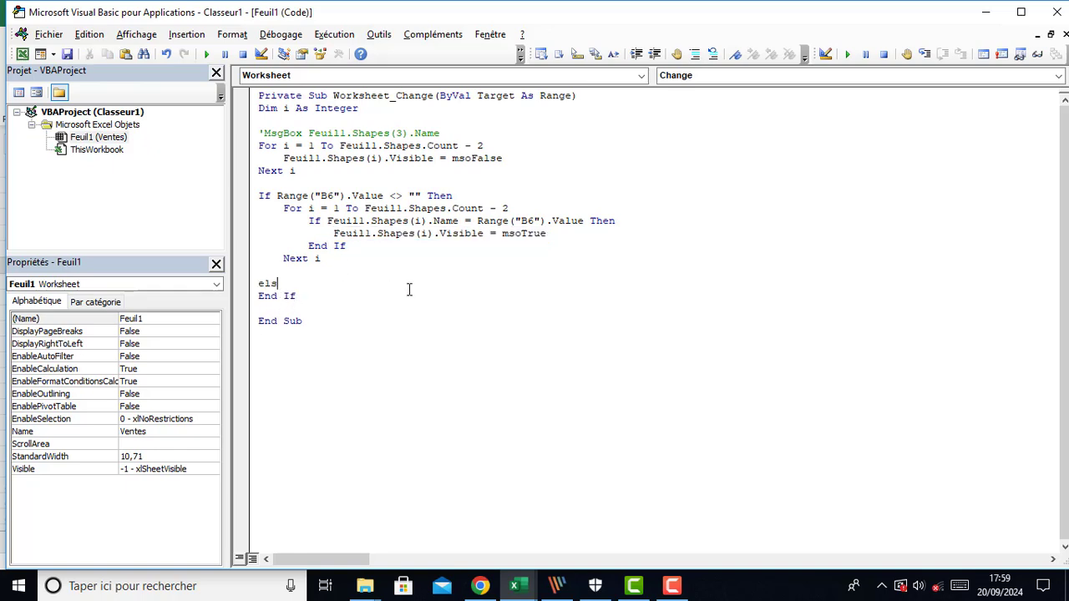
pyautogui.write('e')
pyautogui.press('Return')
pyautogui.press('Return')
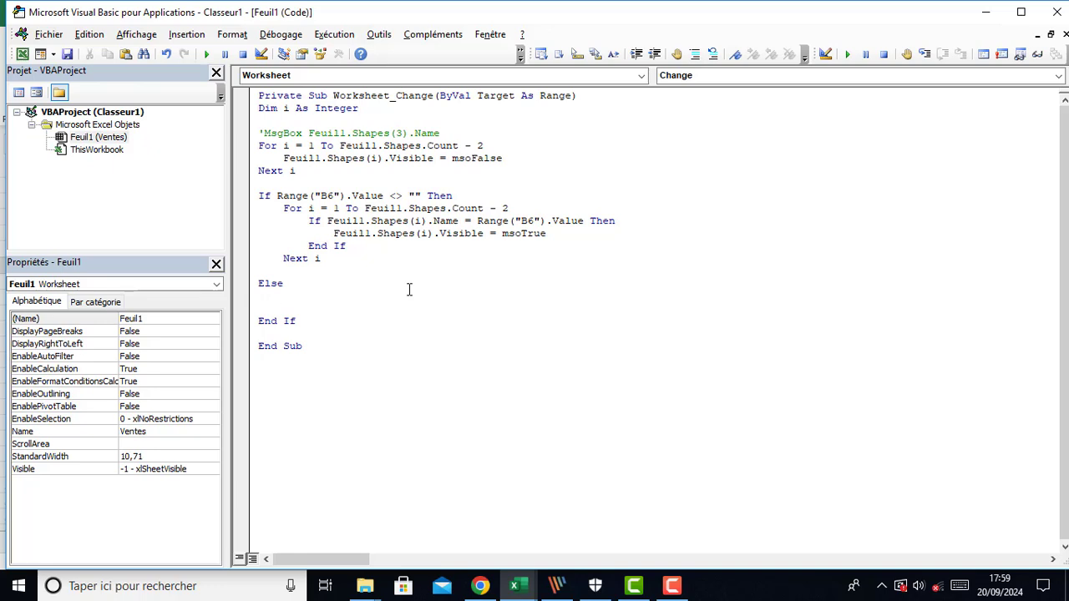
pyautogui.write('Feuill.Shapes(i).Visible = msoFalse')
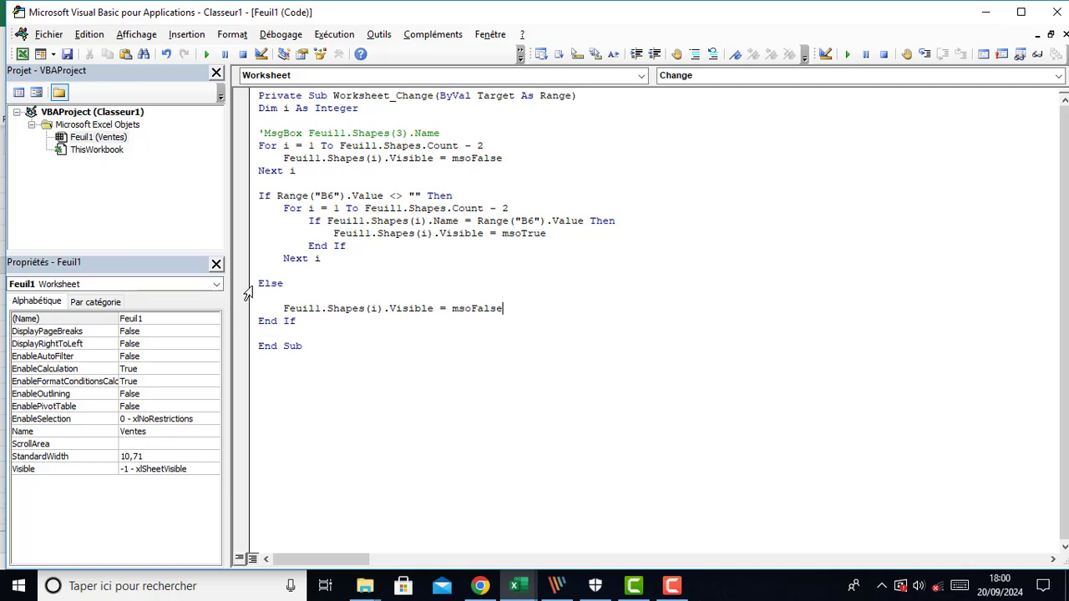
# Delete the Else branch and its msoFalse line again
pyautogui.moveTo(248, 284); pyautogui.dragTo(250, 312)
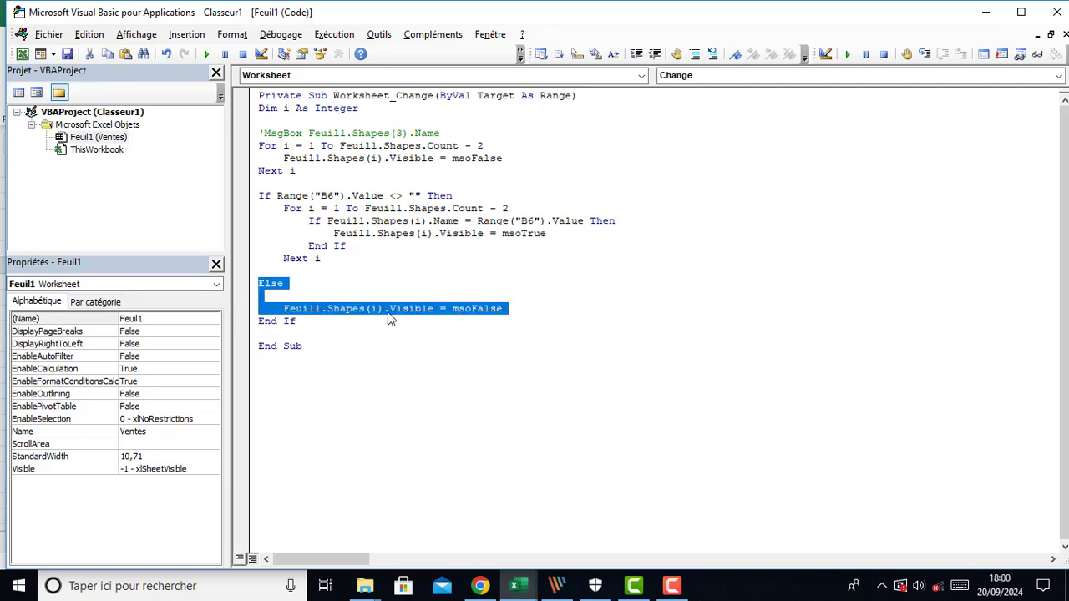
pyautogui.click(560, 317)
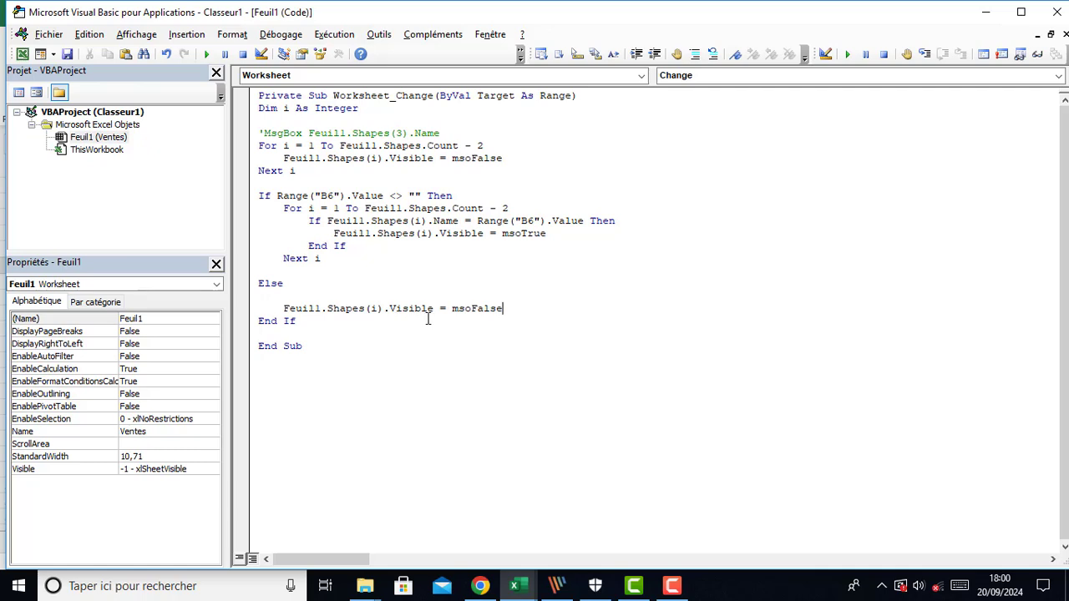
pyautogui.moveTo(248, 287); pyautogui.dragTo(249, 311)
pyautogui.press('Delete')
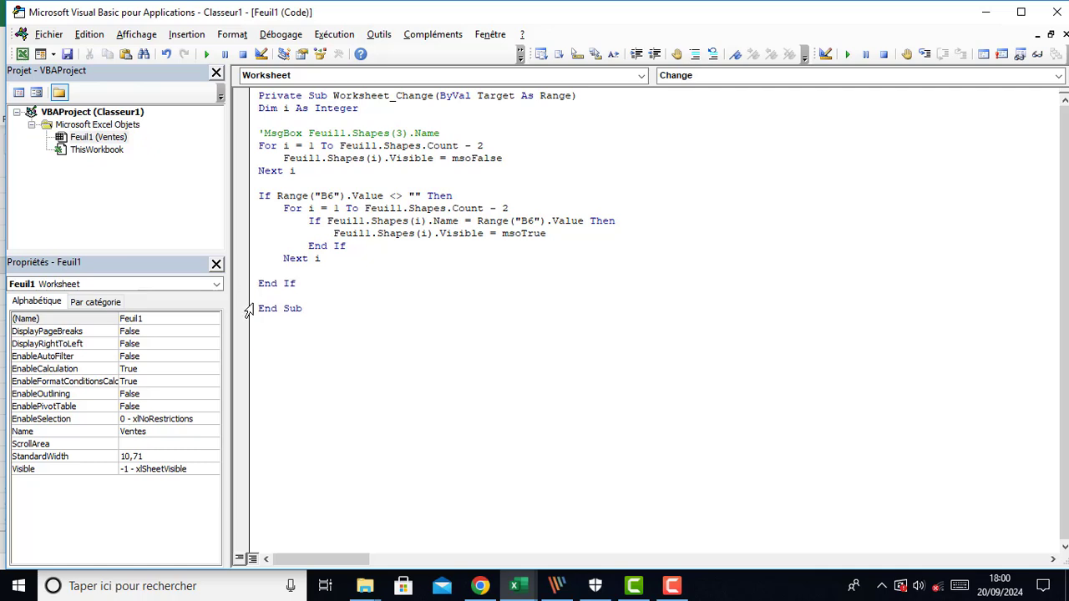
pyautogui.click(355, 286)
pyautogui.click(407, 292)
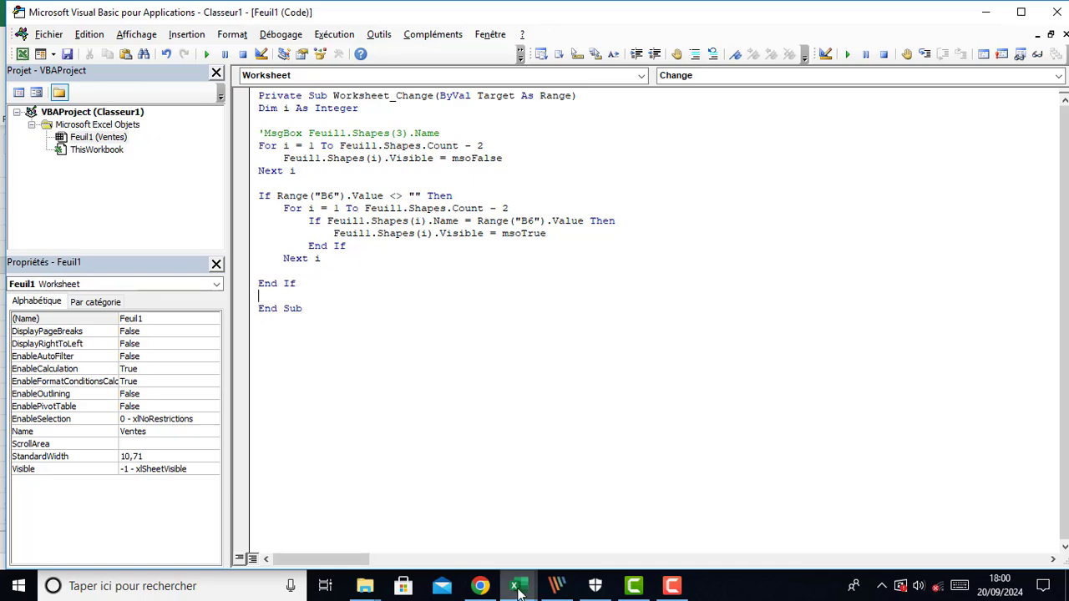
# Switch to Excel and test the menu drop-down by choosing Salad, Pizza, then Poulet
pyautogui.moveTo(519, 591)
pyautogui.click(490, 554)
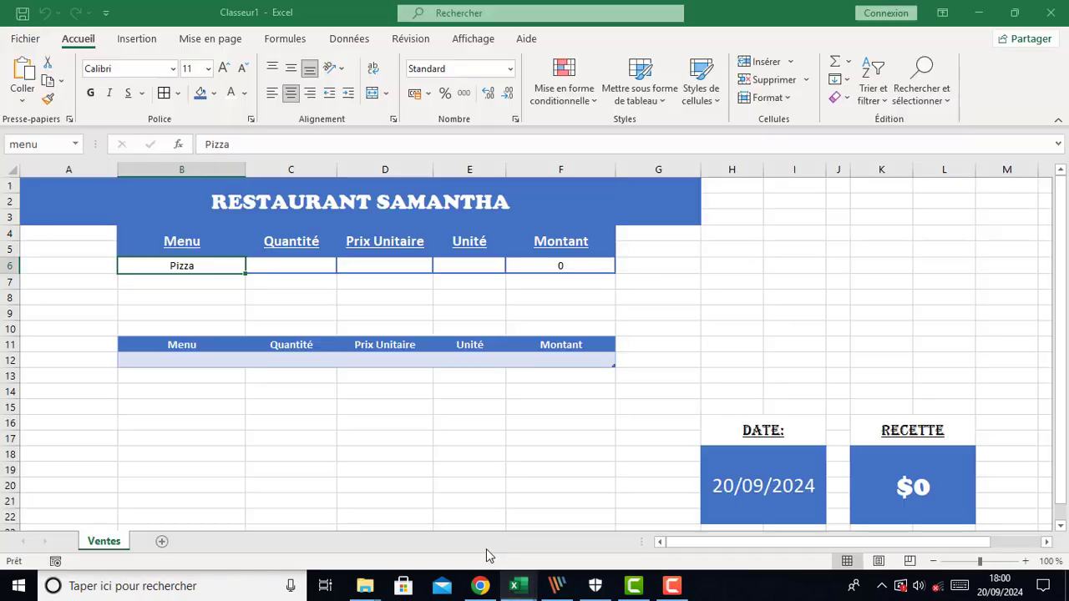
pyautogui.click(251, 266)
pyautogui.click(215, 289)
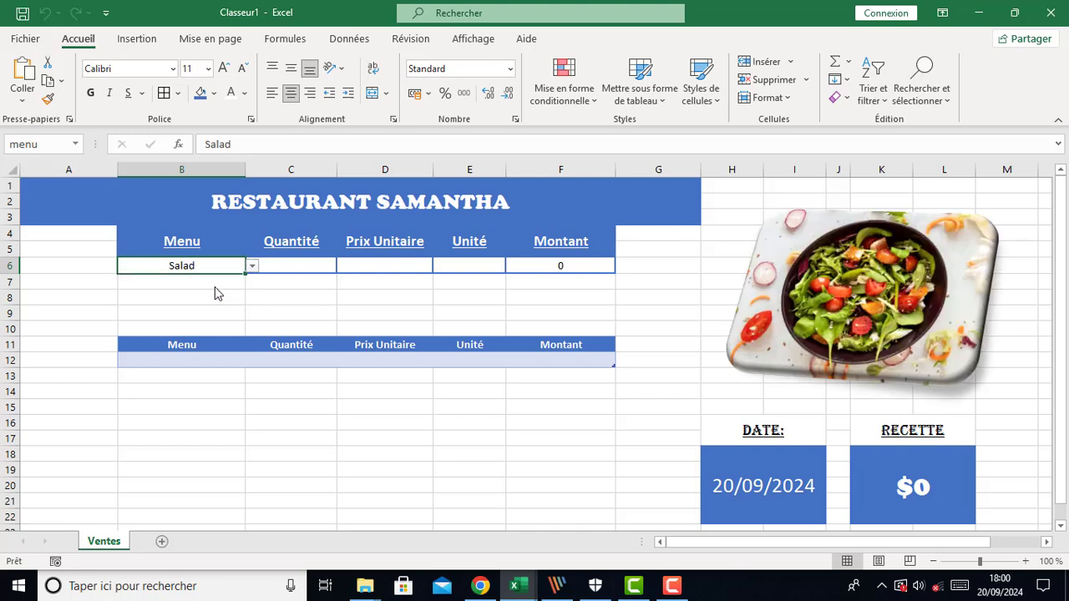
pyautogui.click(251, 265)
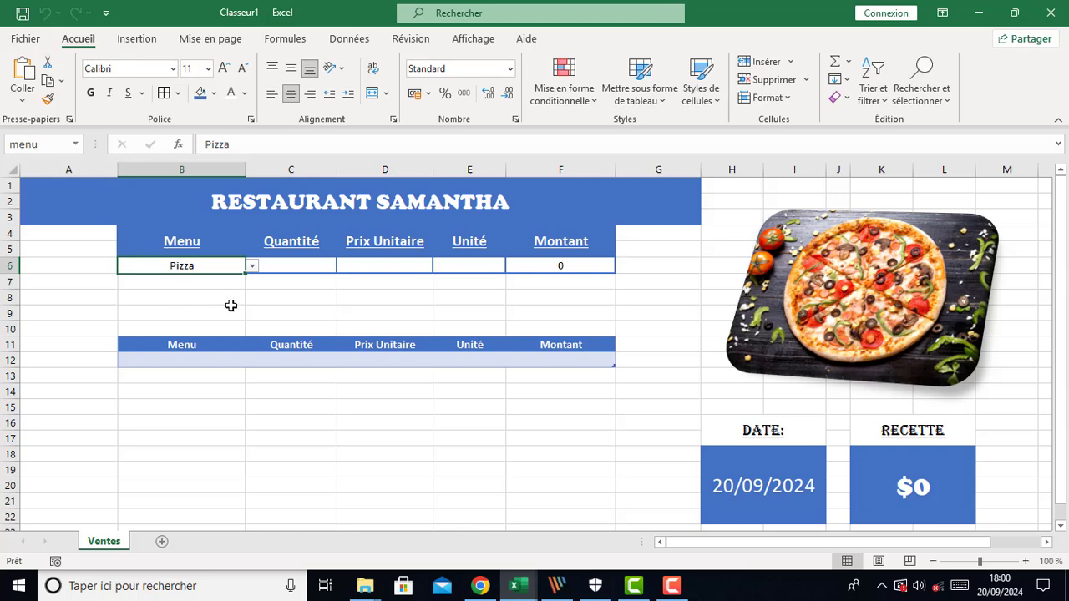
pyautogui.click(251, 265)
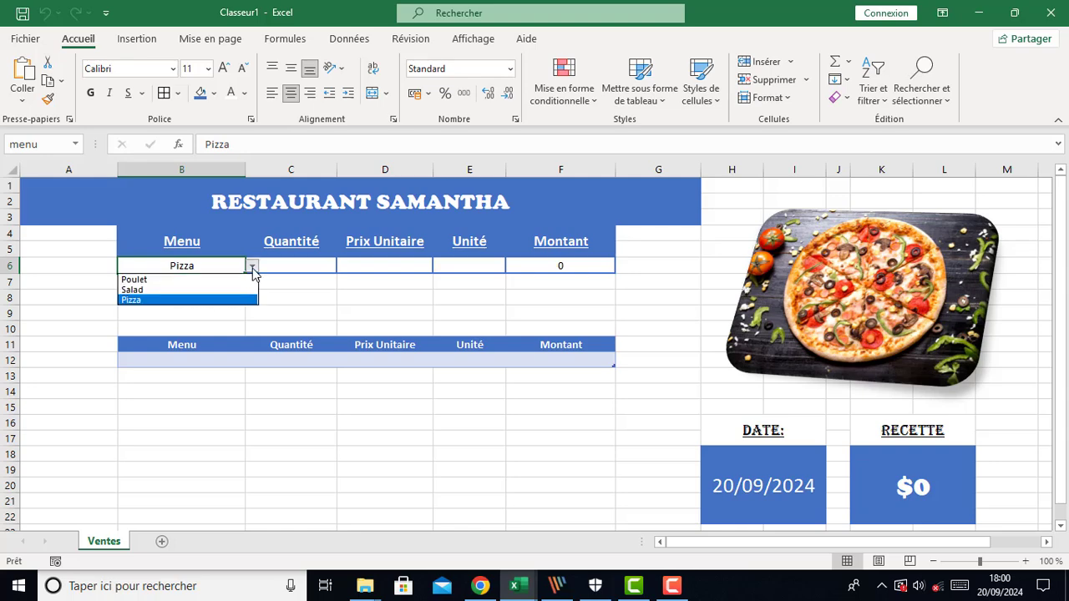
pyautogui.click(185, 281)
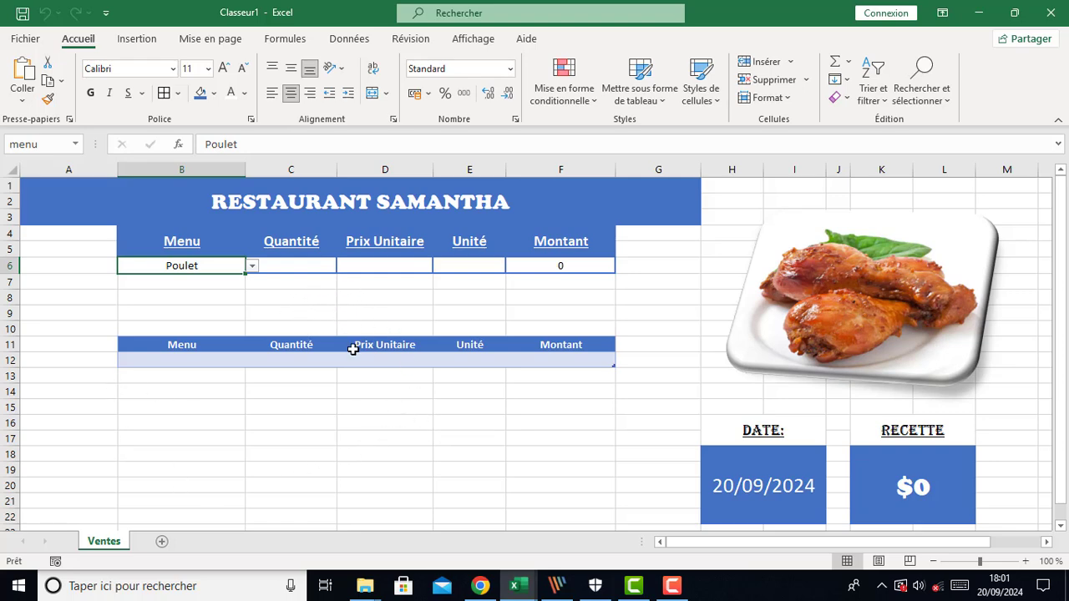
# Make the hidden Valider rounded rectangle visible again through the Selection pane, then close the pane
pyautogui.click(849, 313)
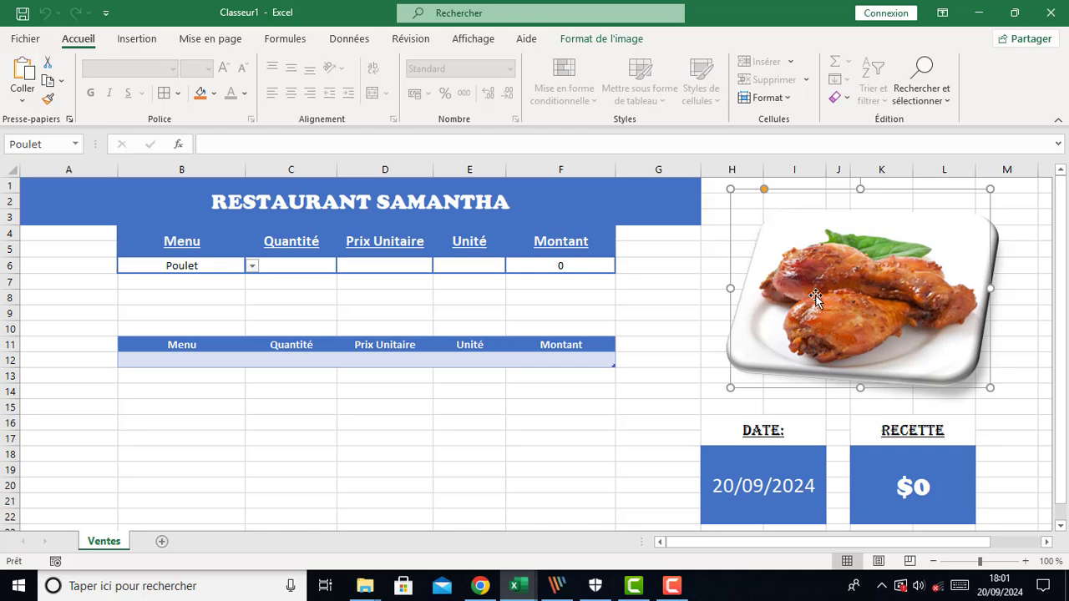
pyautogui.click(583, 43)
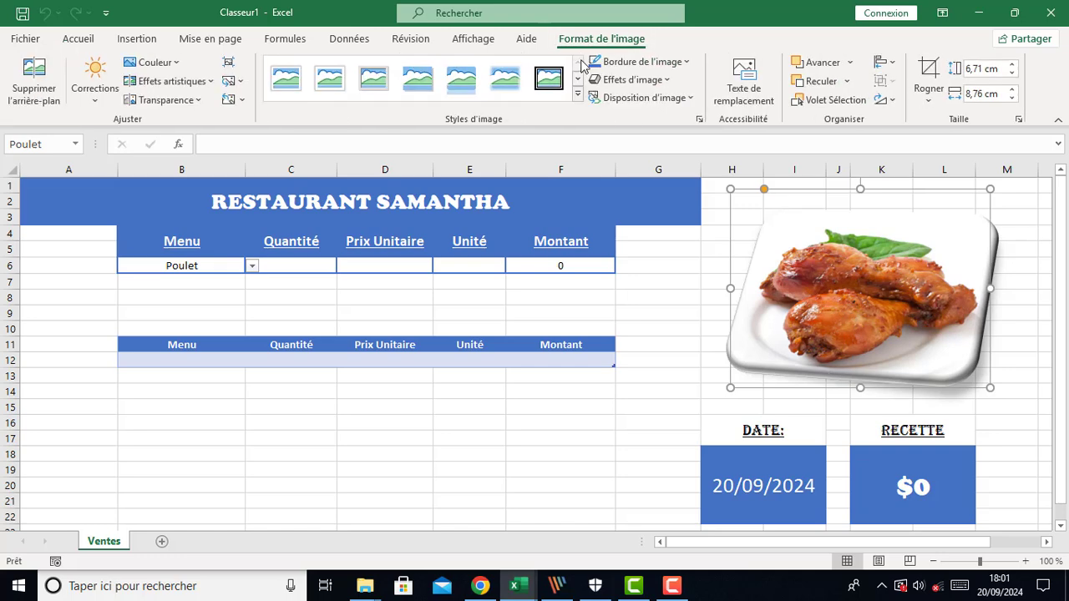
pyautogui.click(827, 100)
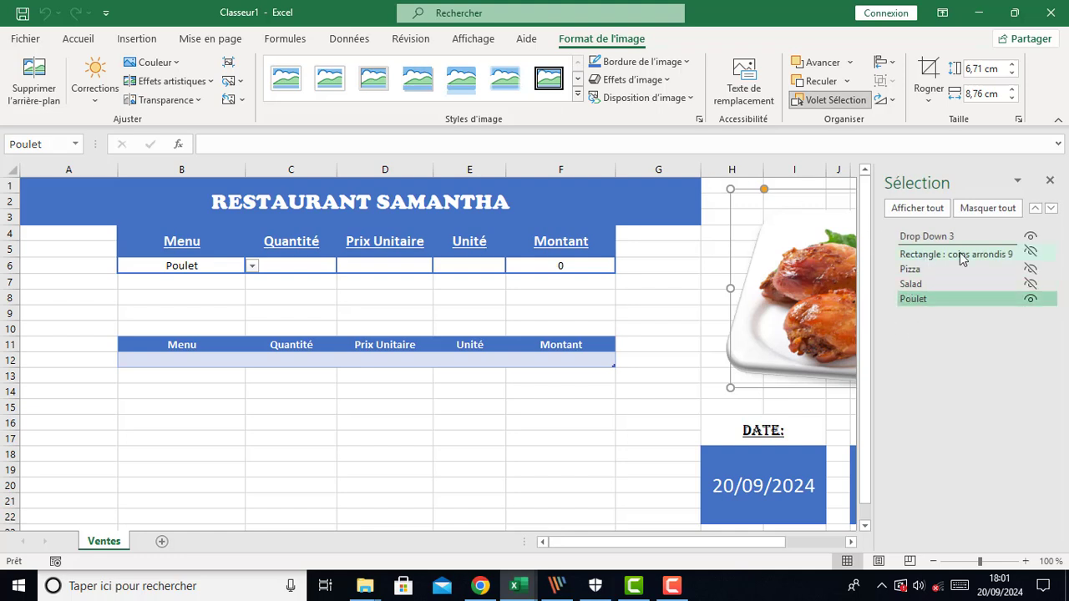
pyautogui.click(1031, 255)
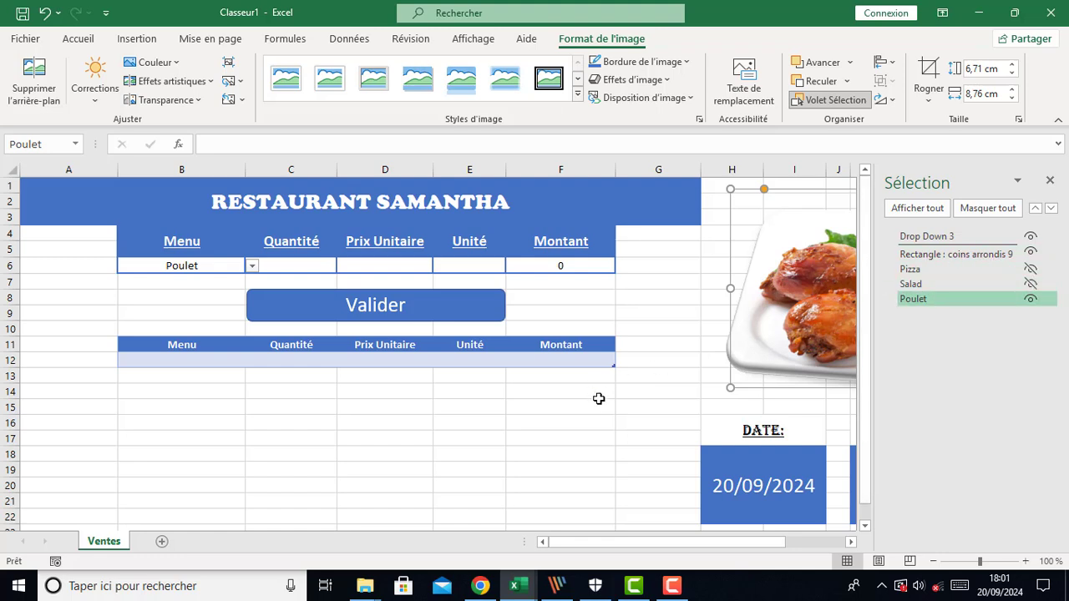
pyautogui.click(1050, 183)
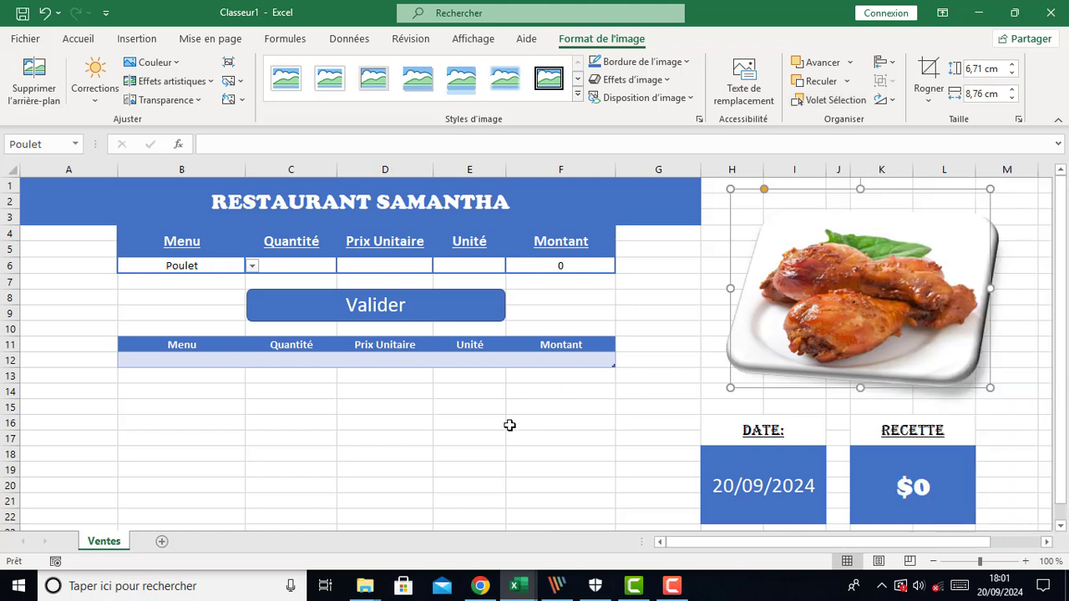
pyautogui.click(458, 465)
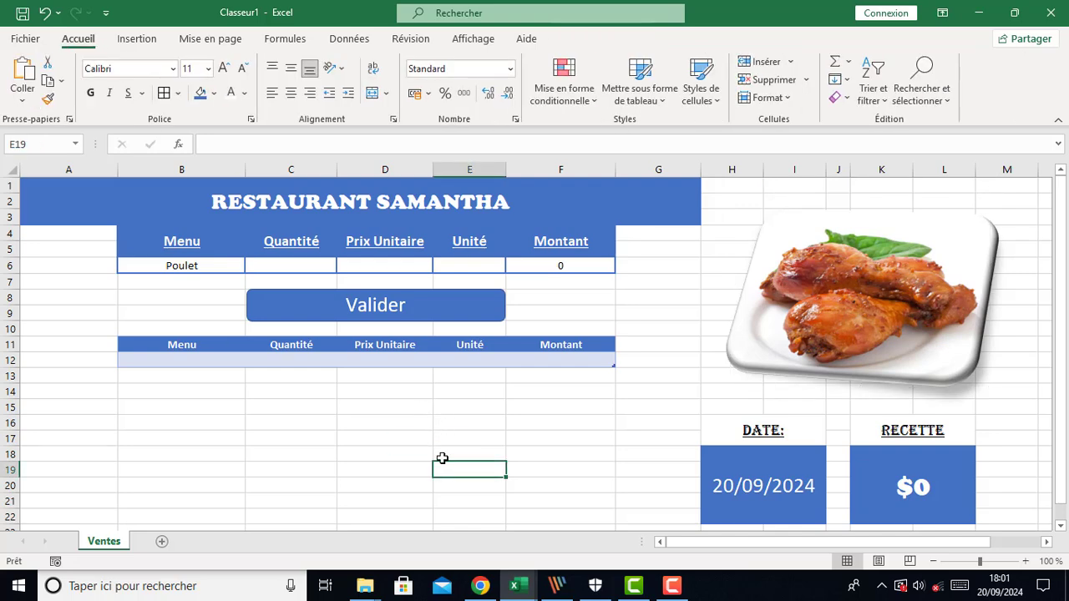
# Return to the VBA editor, close the sheet's code window and insert a new module
pyautogui.moveTo(522, 598)
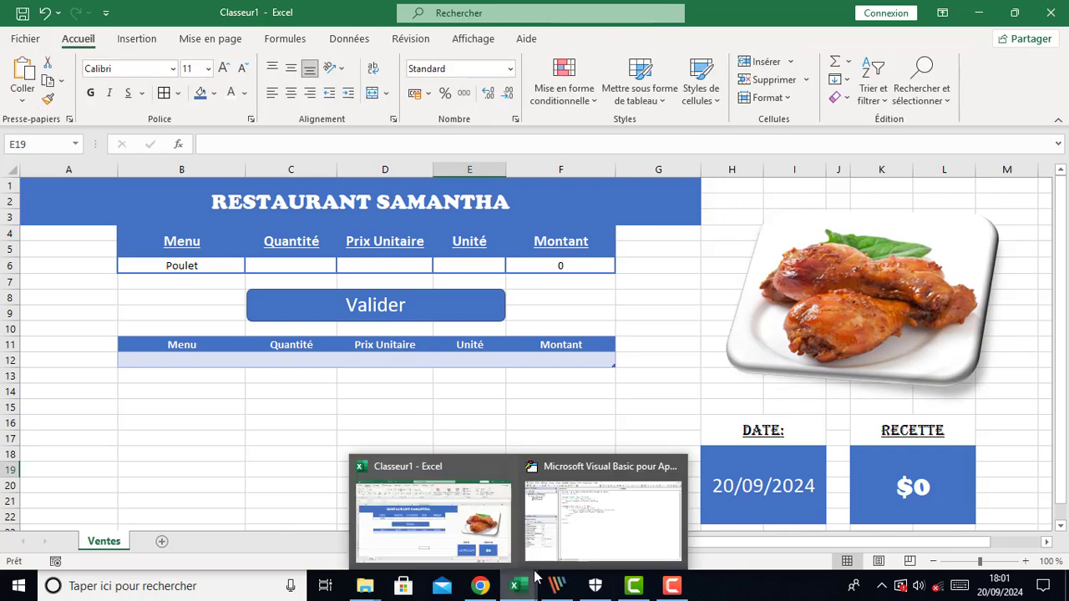
pyautogui.click(561, 539)
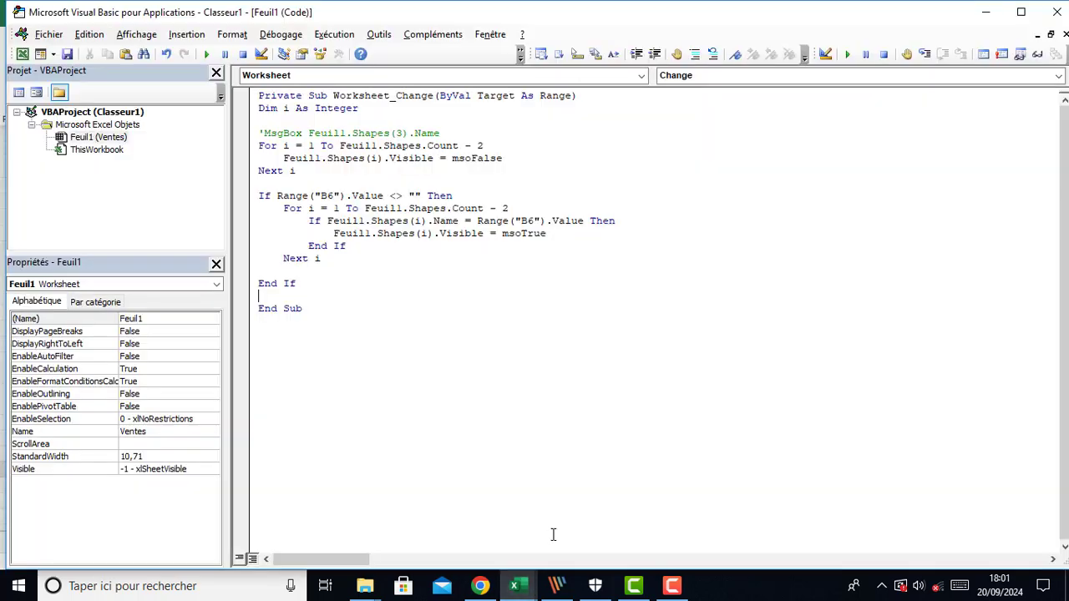
pyautogui.click(1065, 35)
pyautogui.click(98, 137)
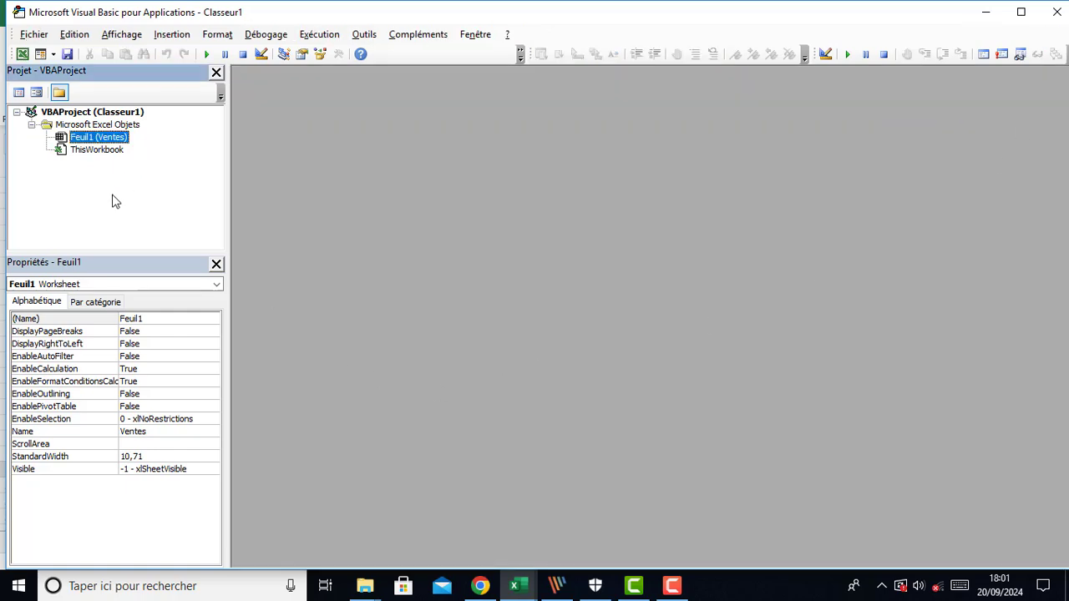
pyautogui.click(174, 34)
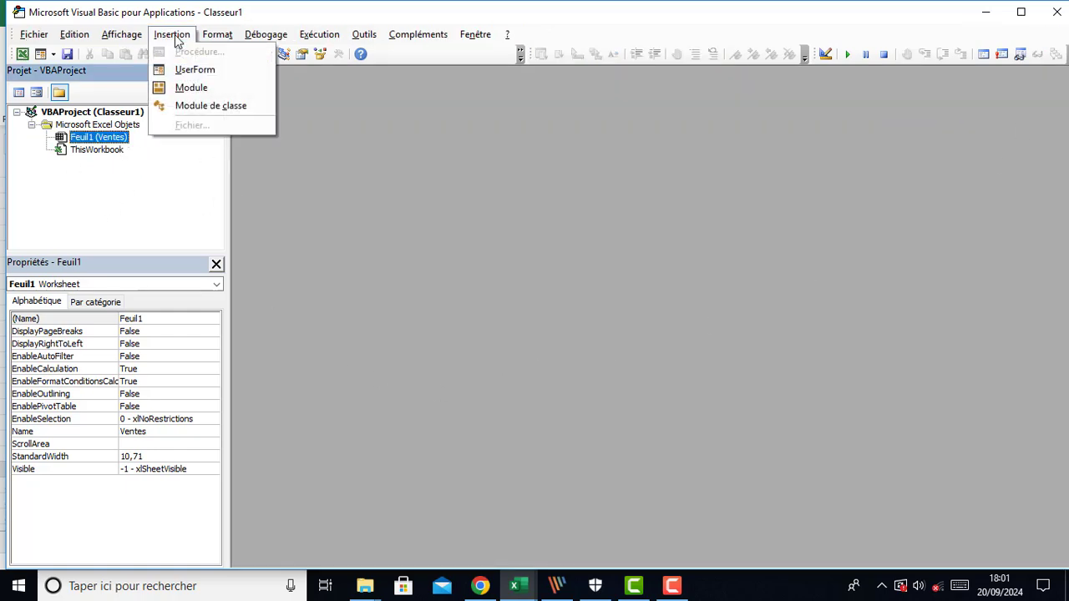
pyautogui.click(190, 87)
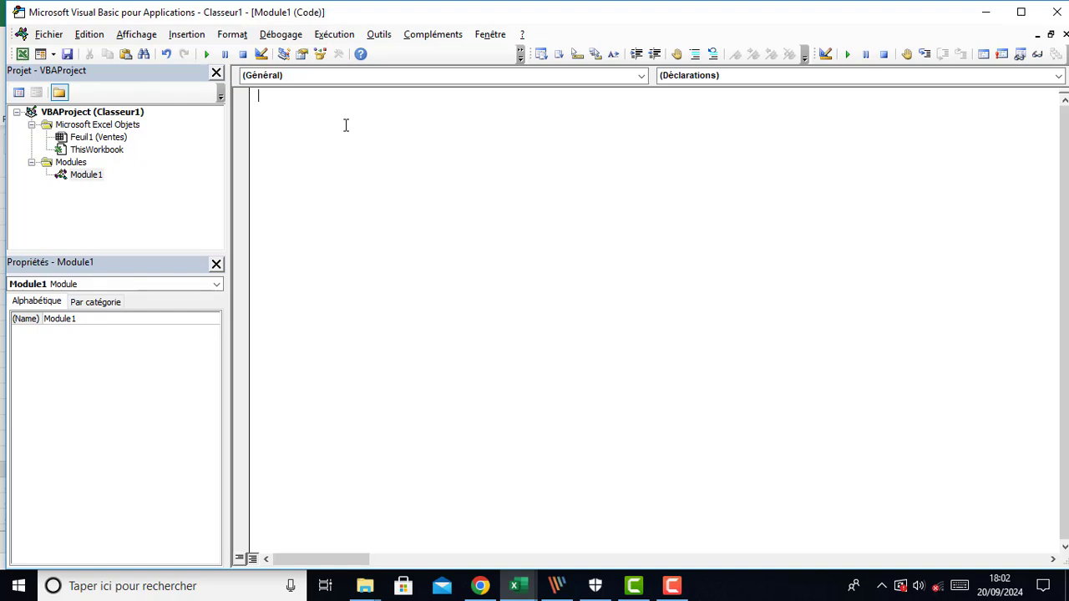
# Create a Sub named Enregiter_Vente in the module and open empty lines inside it
pyautogui.write('s')
pyautogui.write('ub')
pyautogui.write(' ex')
pyautogui.press('BackSpace')
pyautogui.press('BackSpace')
pyautogui.write('Enregiter')
pyautogui.press('BackSpace')
pyautogui.write('r_Ve')
pyautogui.press('BackSpace')
pyautogui.press('BackSpace')
pyautogui.write('Vente')
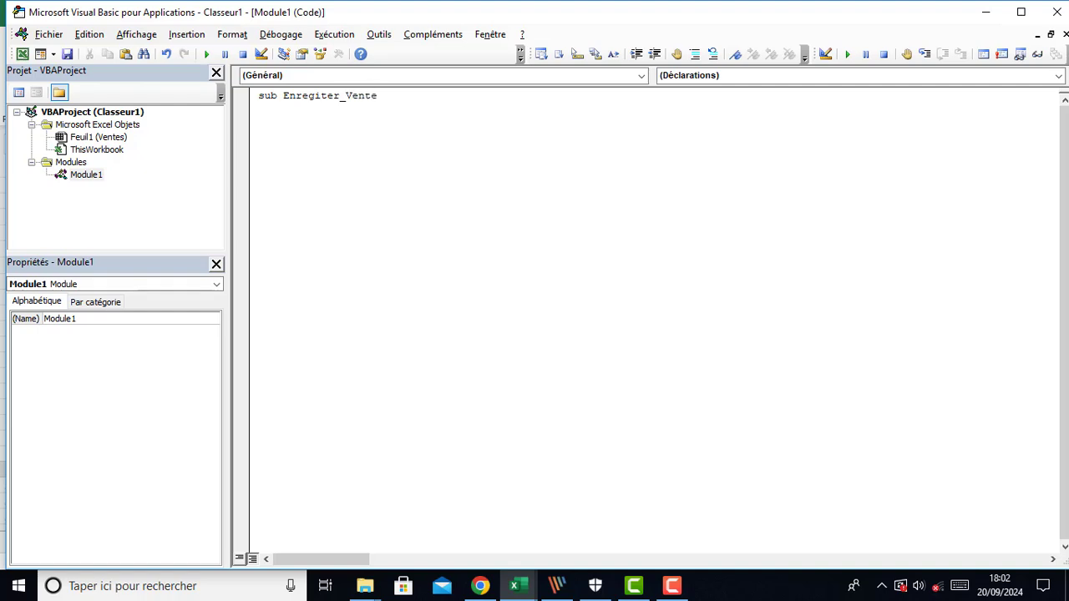
pyautogui.press('Return')
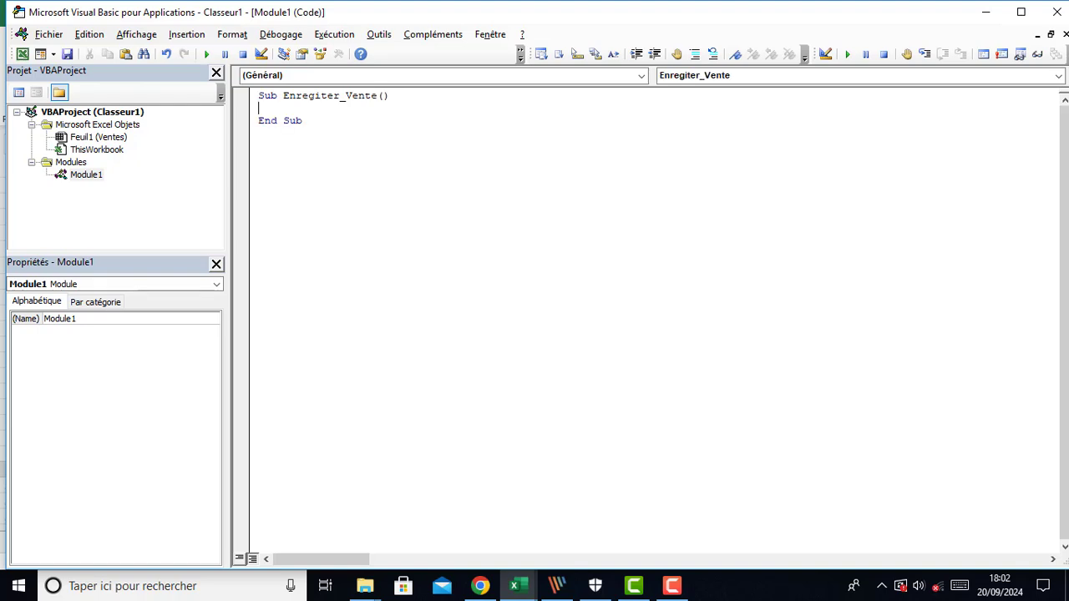
pyautogui.doubleClick(384, 96)
pyautogui.moveTo(260, 124); pyautogui.dragTo(309, 126)
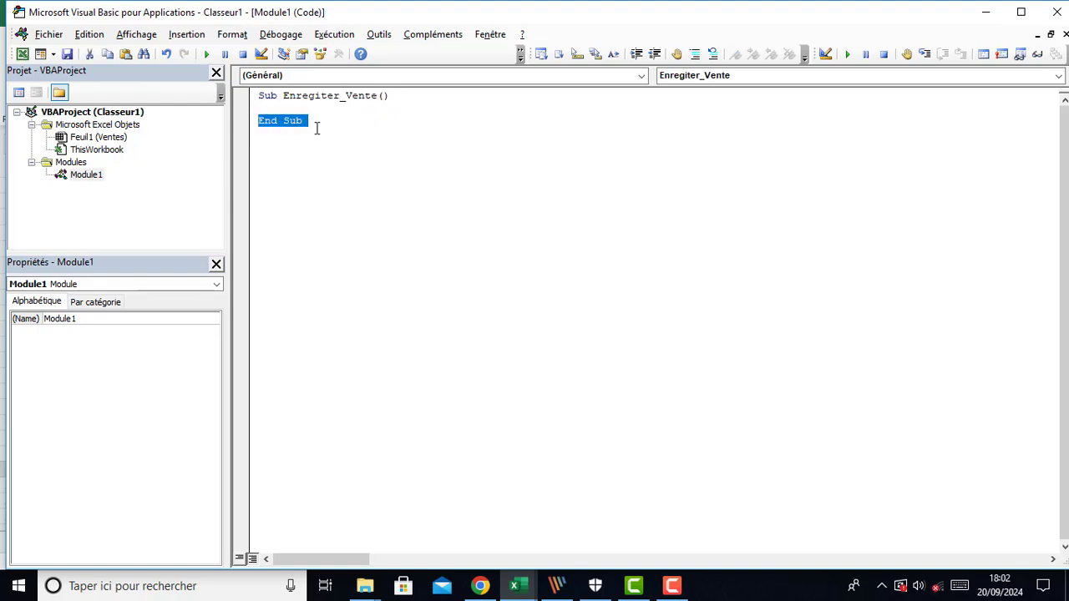
pyautogui.click(326, 108)
pyautogui.press('Return')
pyautogui.press('Return')
pyautogui.press('Return')
pyautogui.press('Return')
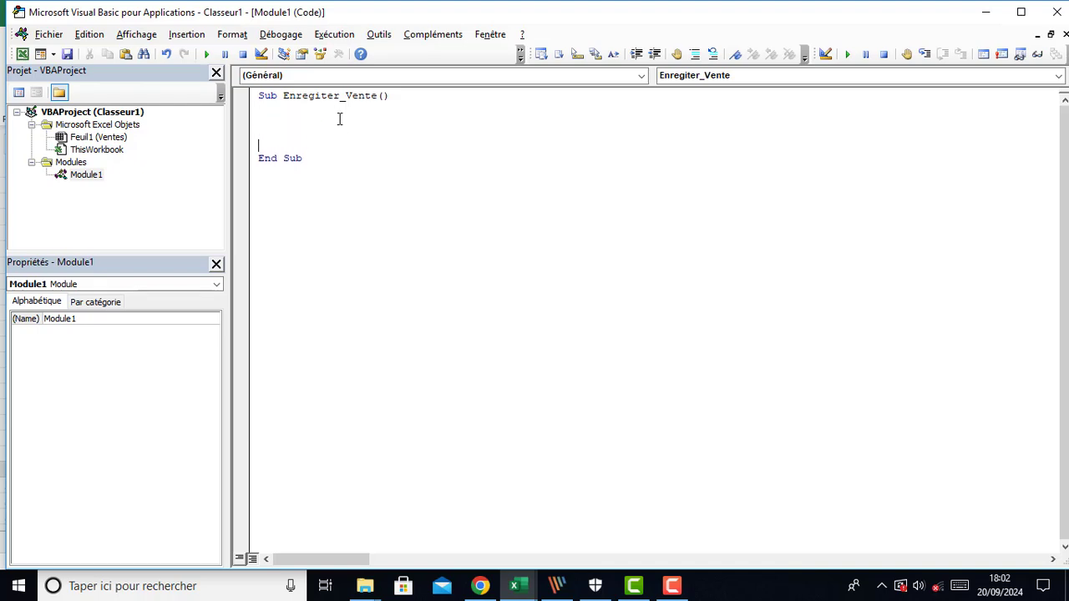
# Declare Dim WS As Worksheet on the first line inside the procedure
pyautogui.click(287, 114)
pyautogui.write('dim ')
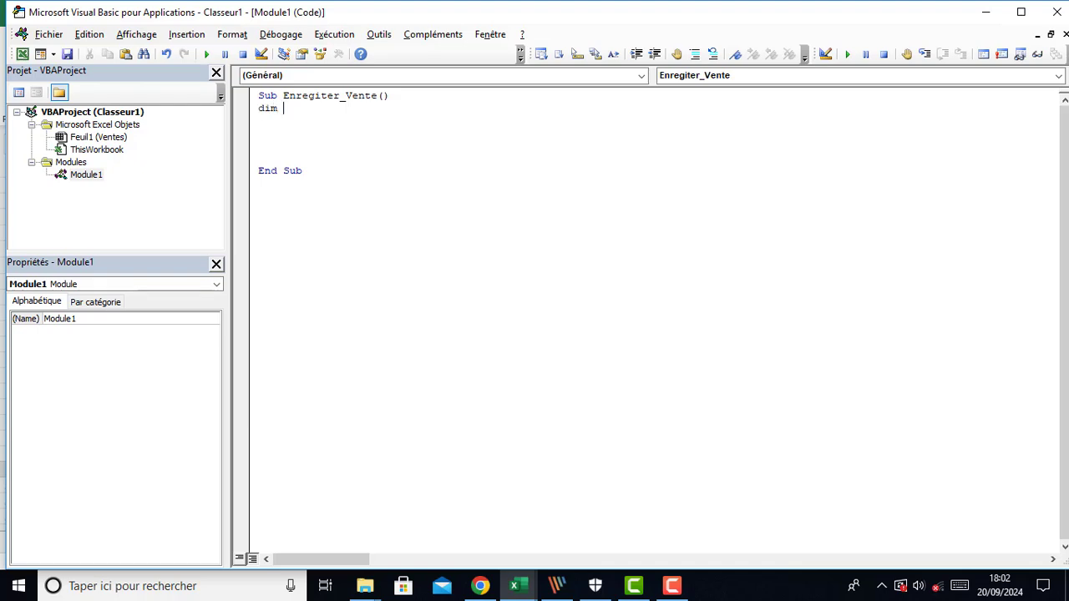
pyautogui.write('WS as wor')
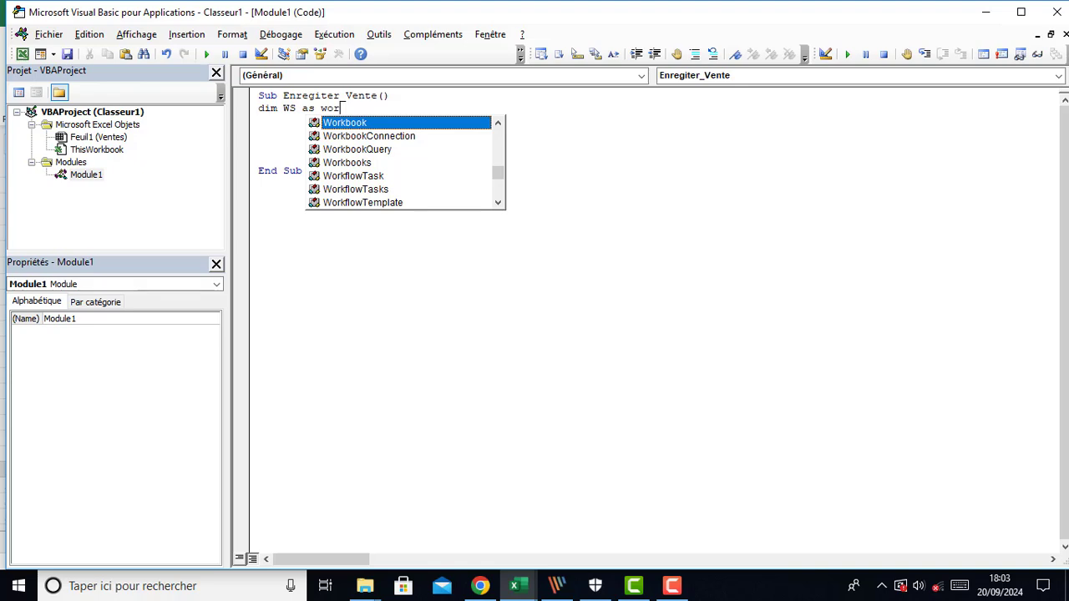
pyautogui.write('k')
pyautogui.press('Down')
pyautogui.press('Down')
pyautogui.press('Down')
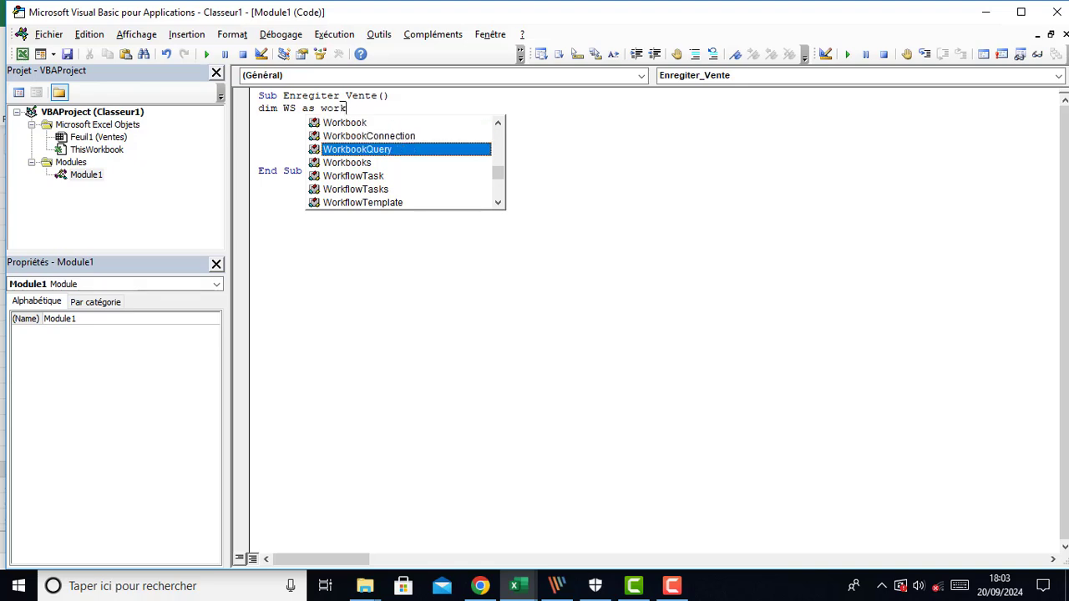
pyautogui.write('sh')
pyautogui.press('Tab')
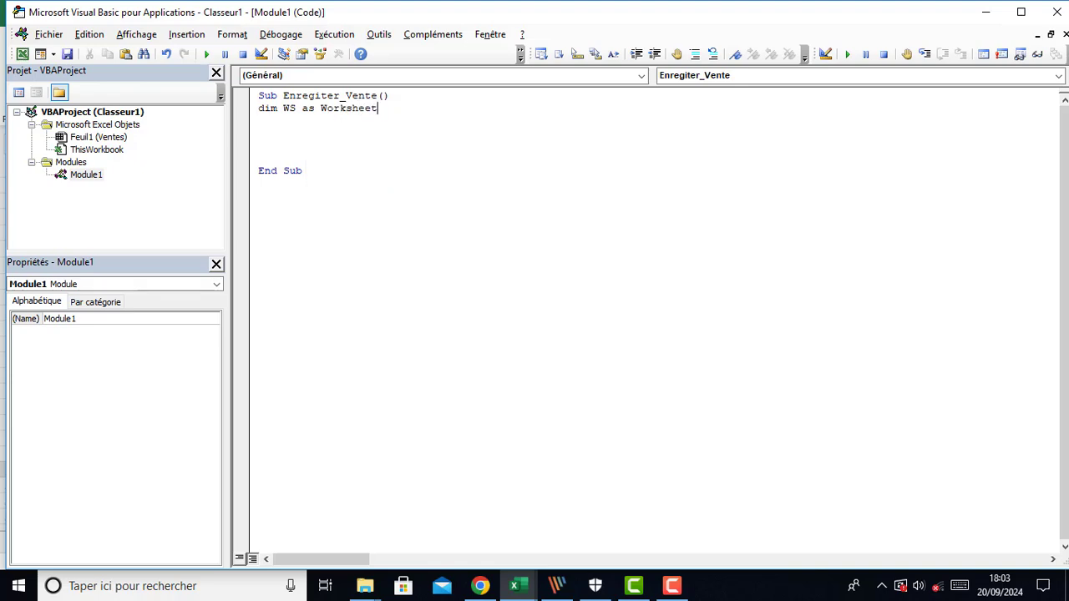
pyautogui.press('Return')
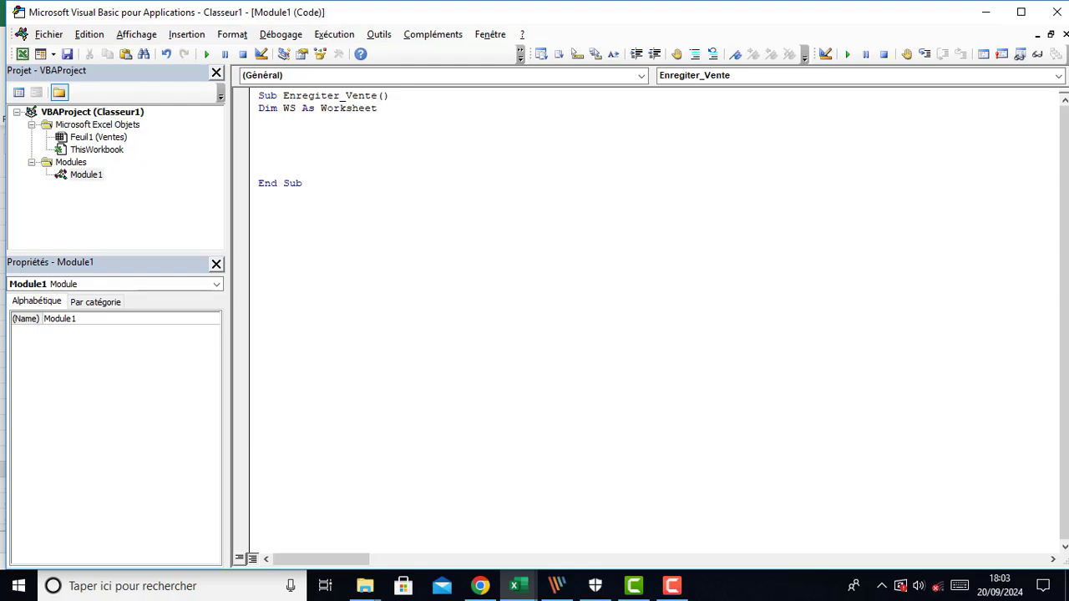
# Declare Dim tbl As ListObject on the next line and add blank lines below the declarations
pyautogui.write('dim tbl as')
pyautogui.press('BackSpace')
pyautogui.press('BackSpace')
pyautogui.press('BackSpace')
pyautogui.press('BackSpace')
pyautogui.write('l as ')
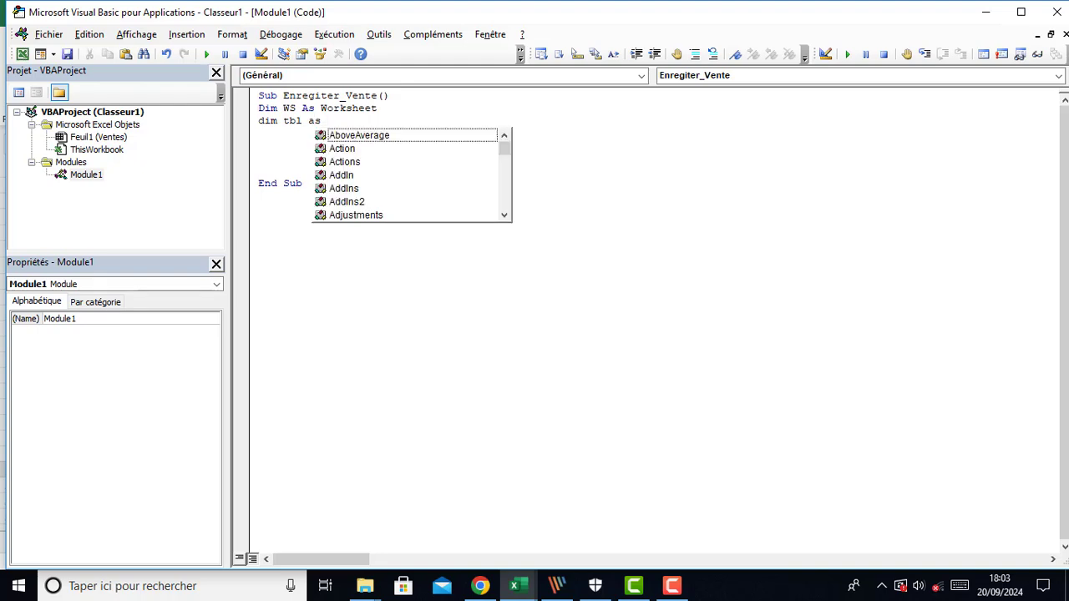
pyautogui.write('lis')
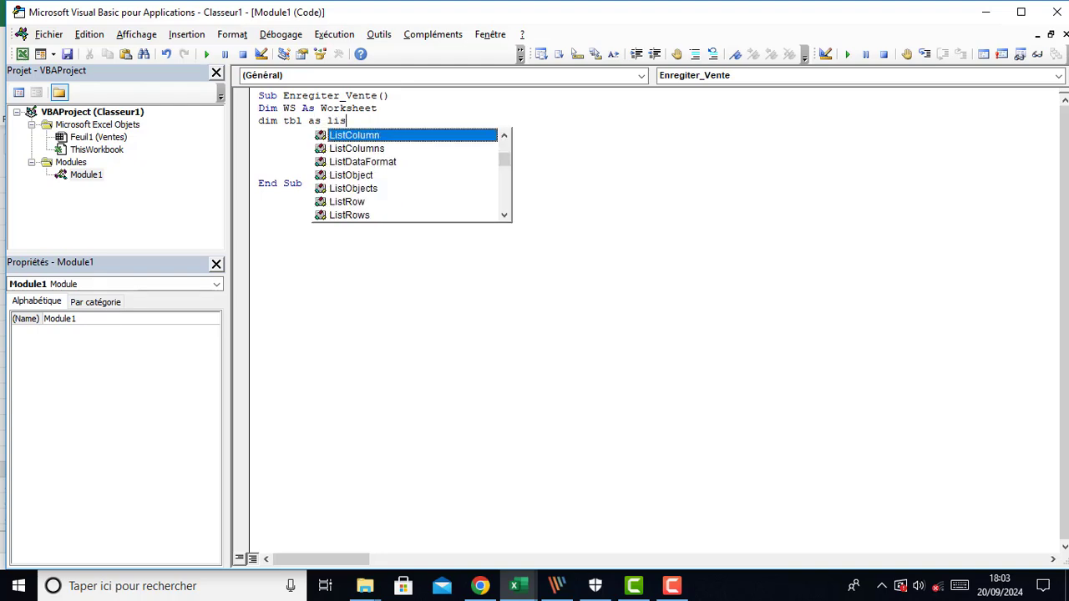
pyautogui.press('Down')
pyautogui.press('Down')
pyautogui.press('Down')
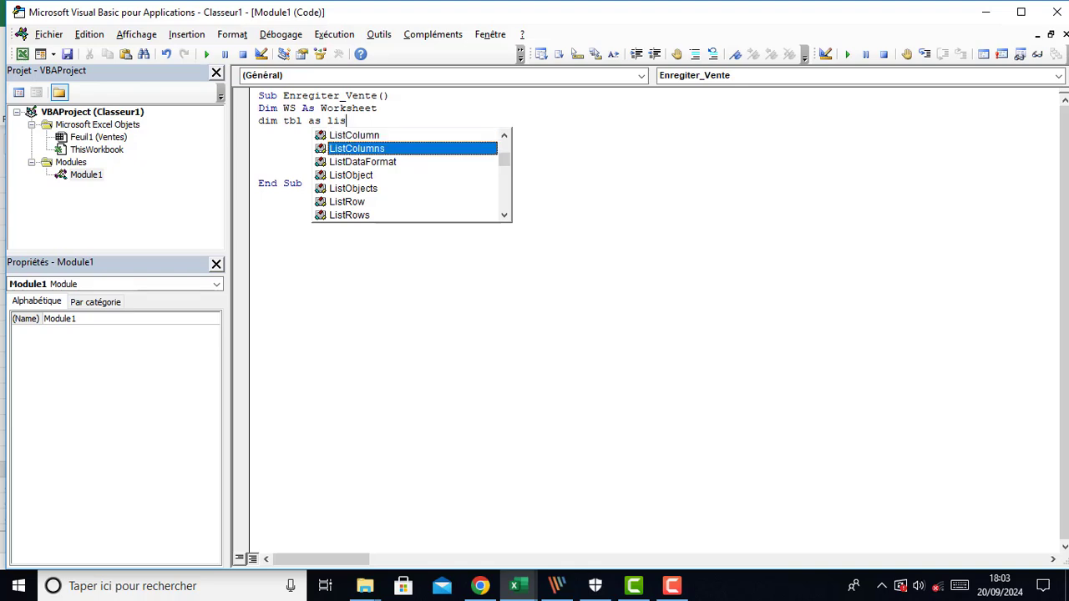
pyautogui.press('Tab')
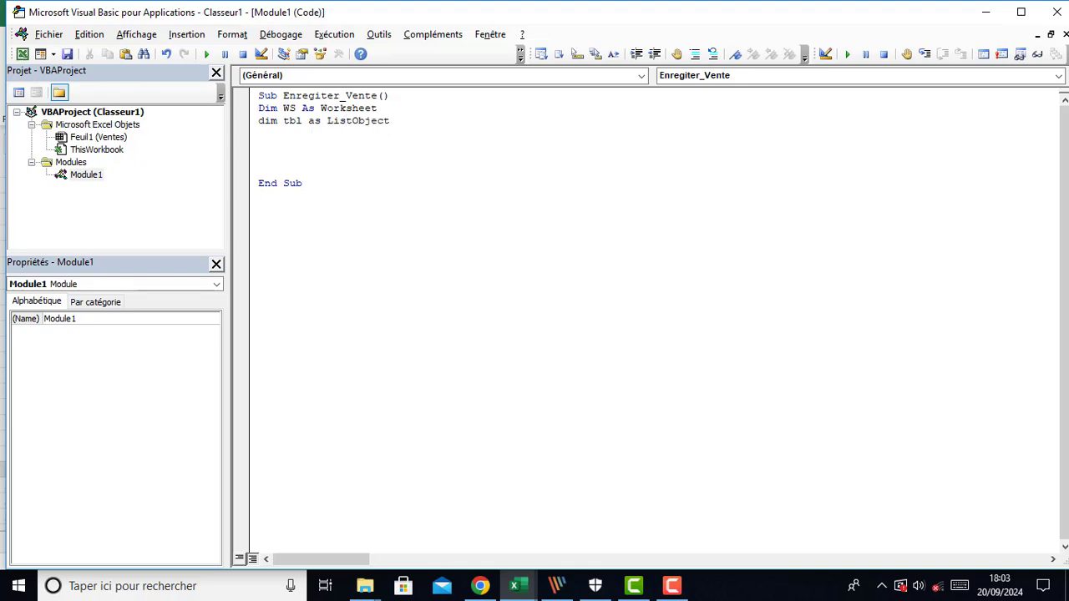
pyautogui.press('Return')
pyautogui.press('Return')
pyautogui.press('Return')
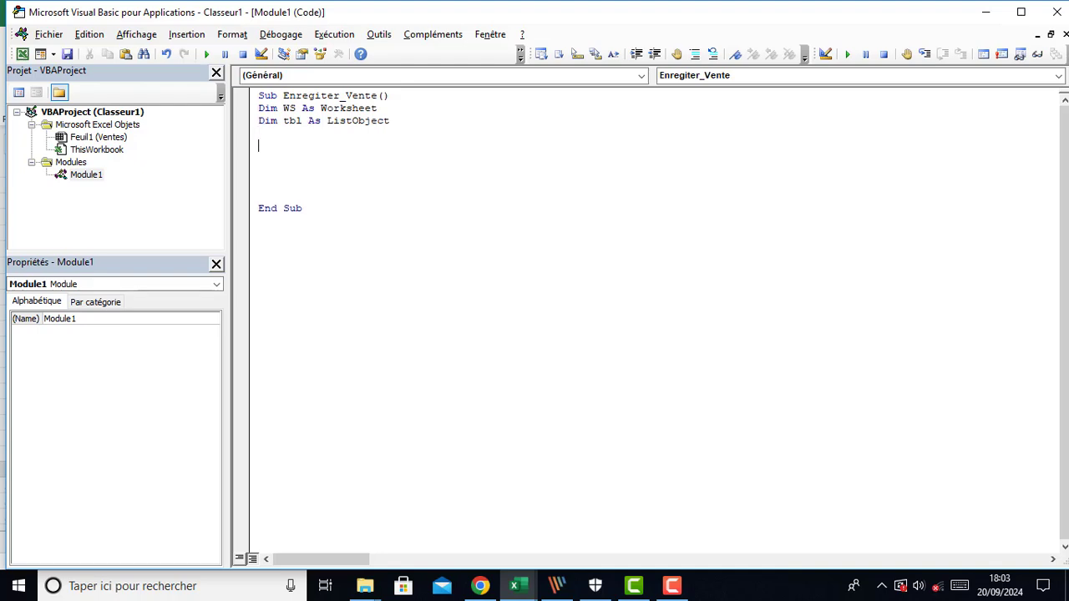
# Start a Set statement assigning WS to the active sheet, typing set ws = active
pyautogui.write('set ')
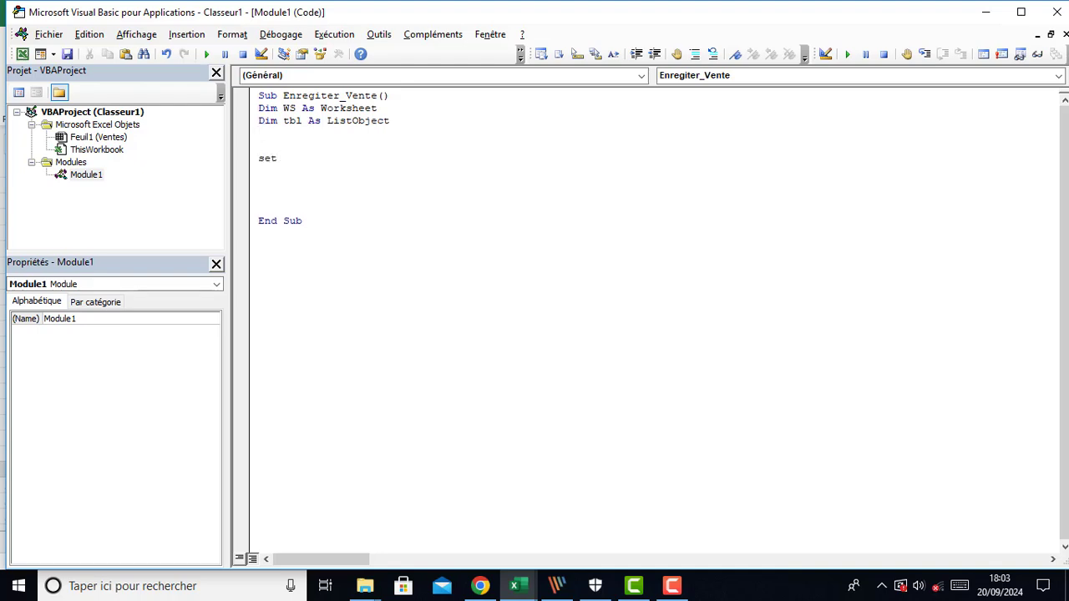
pyautogui.write('ws = acti')
pyautogui.hotkey('ctrl', 'space')
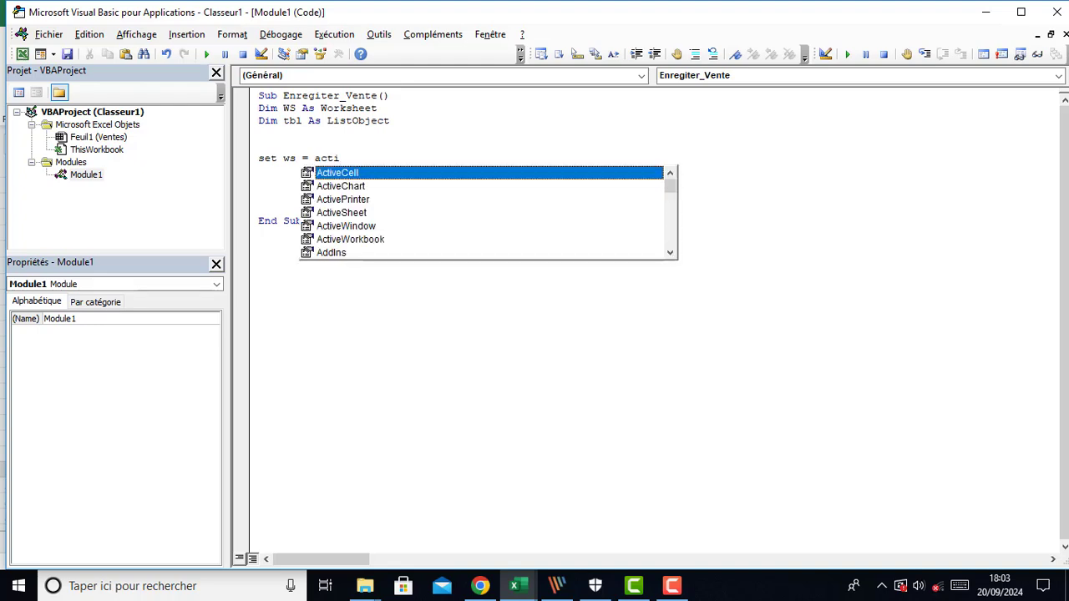
pyautogui.write('vews')
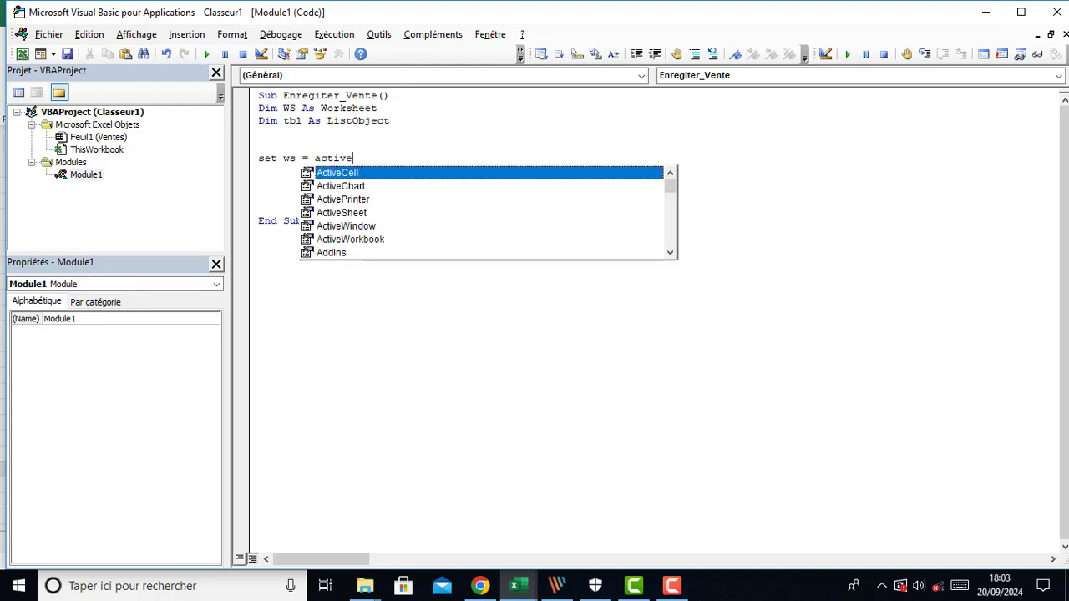
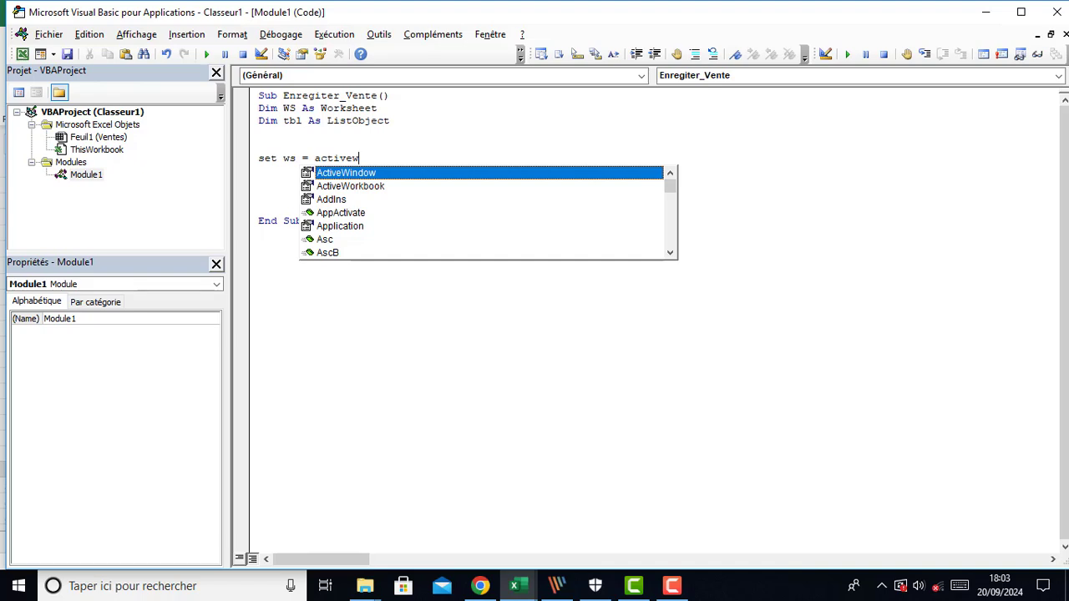
# Complete the statement as Set WS = ActiveSheet using the autocomplete suggestion
pyautogui.write('s')
pyautogui.press('BackSpace')
pyautogui.press('BackSpace')
pyautogui.write('s')
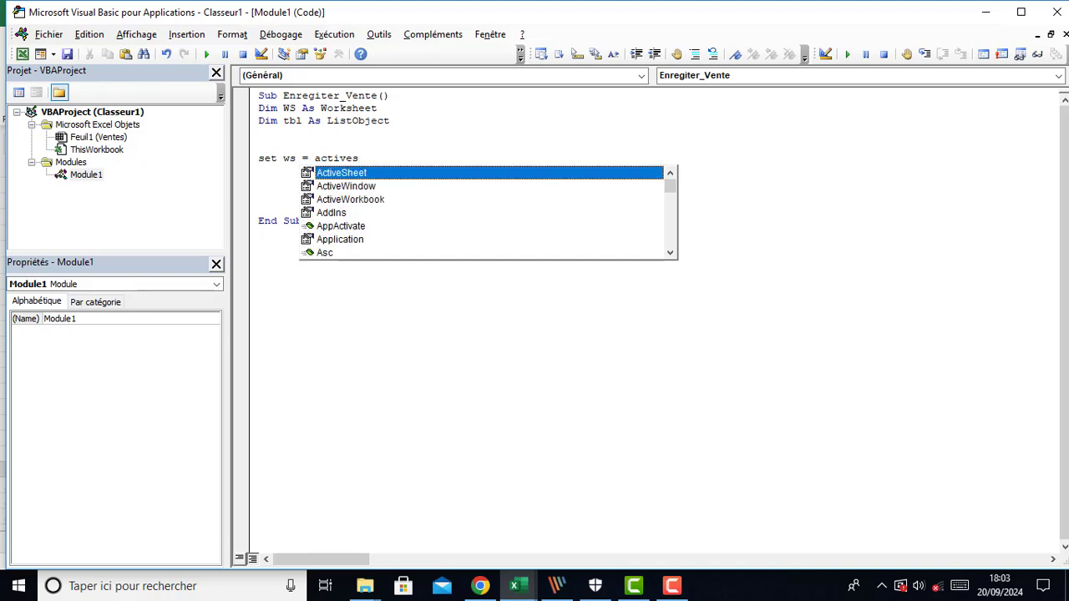
pyautogui.press('Tab')
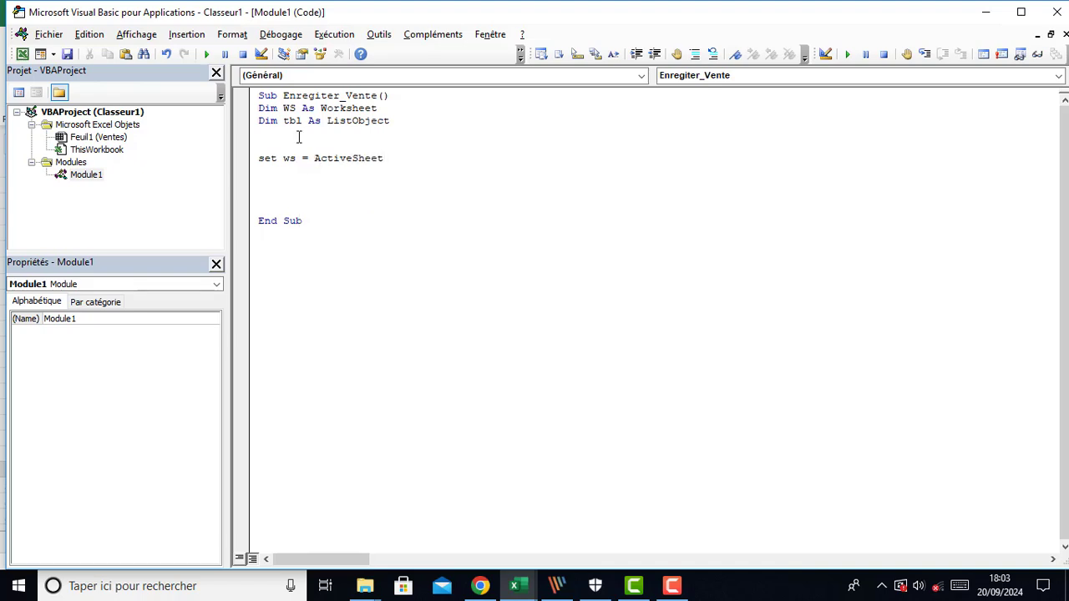
# On a new line, start the statement Set tbl = WS.ListObjects
pyautogui.press('Return')
pyautogui.write('set ')
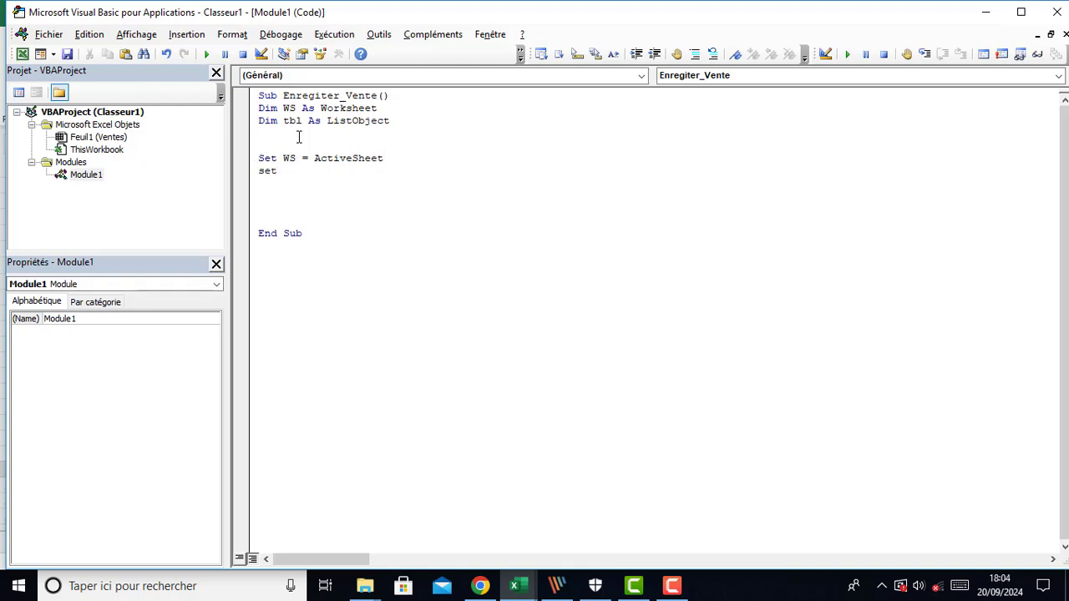
pyautogui.write('tbl = ws.')
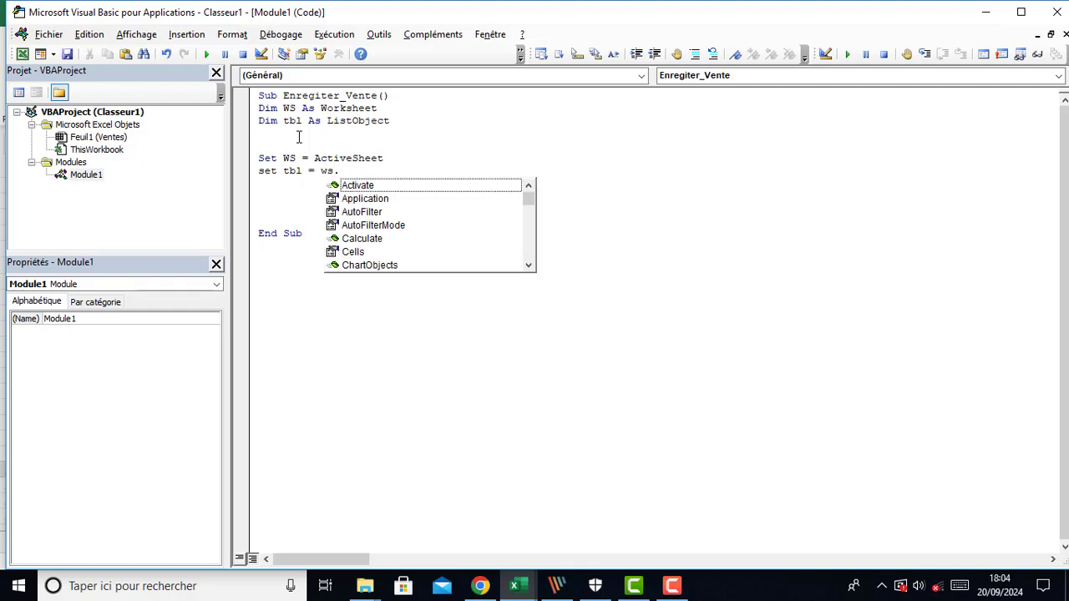
pyautogui.write('lis')
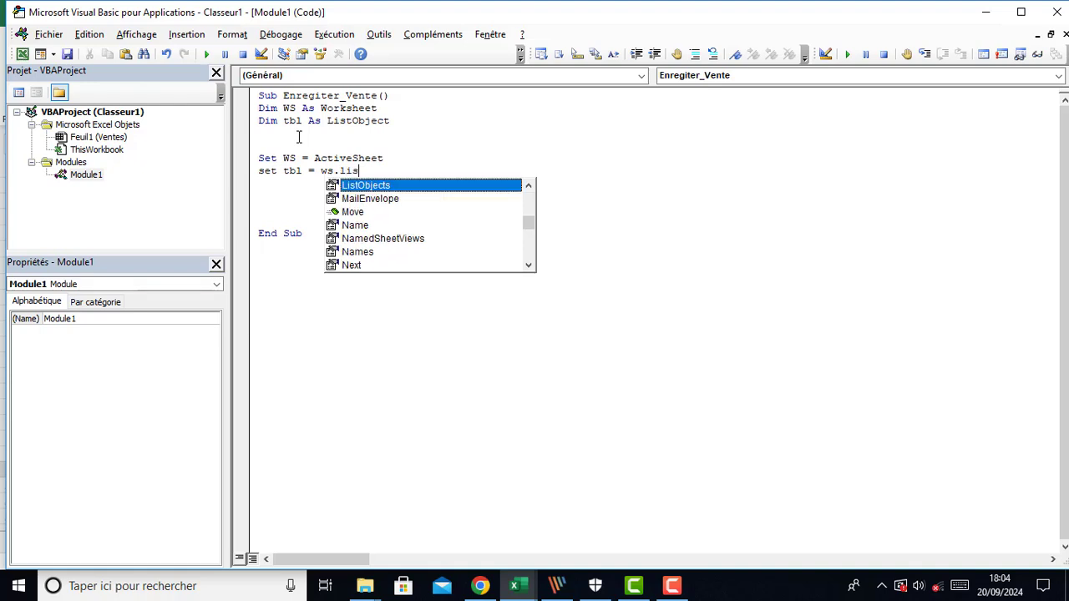
pyautogui.press('Tab')
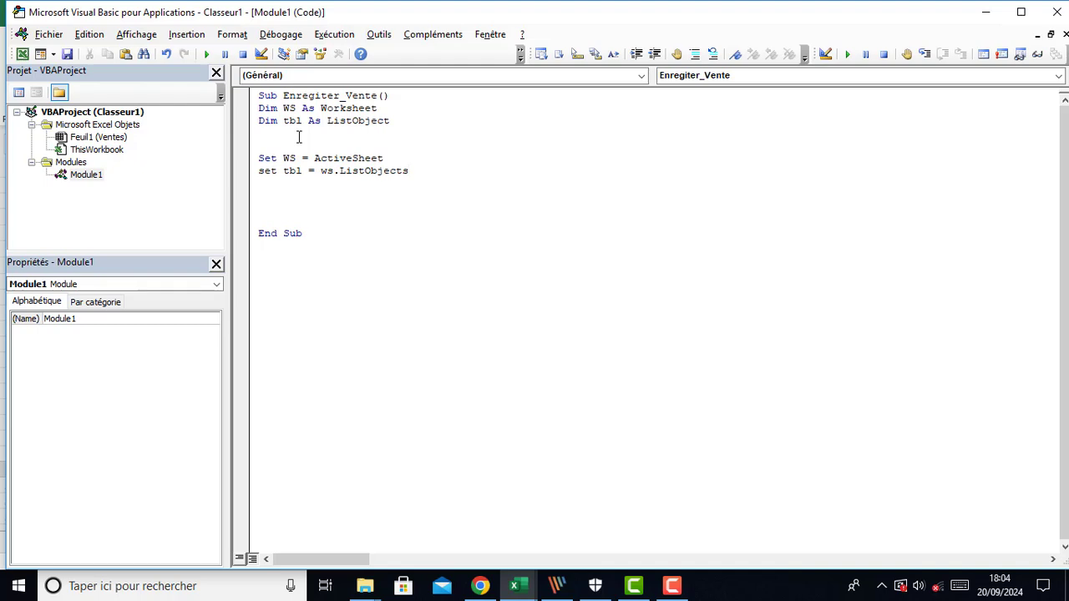
pyautogui.write('(')
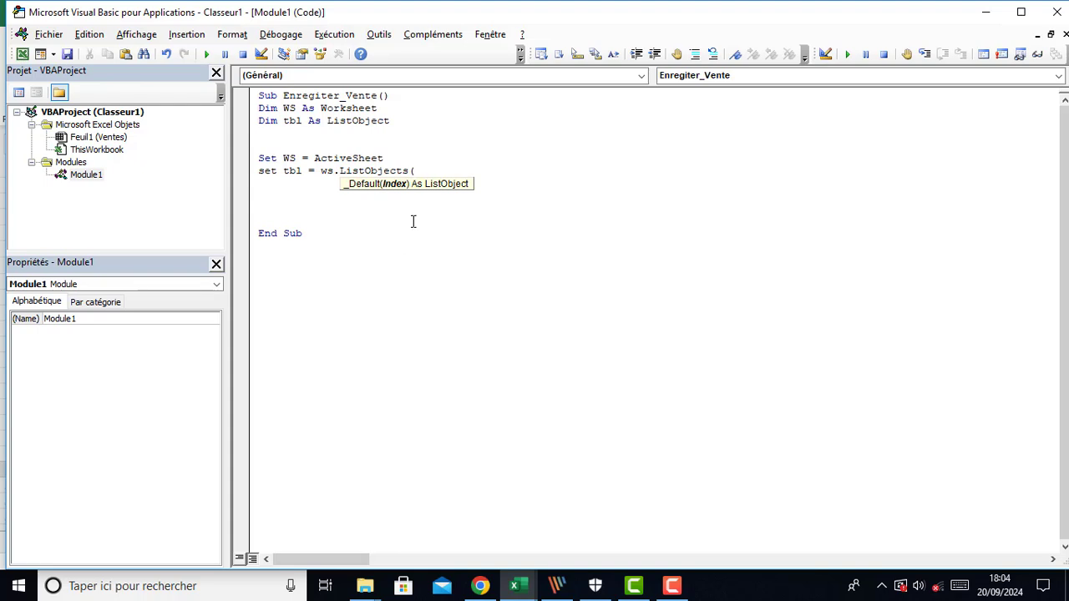
pyautogui.press('BackSpace')
pyautogui.click(249, 211)
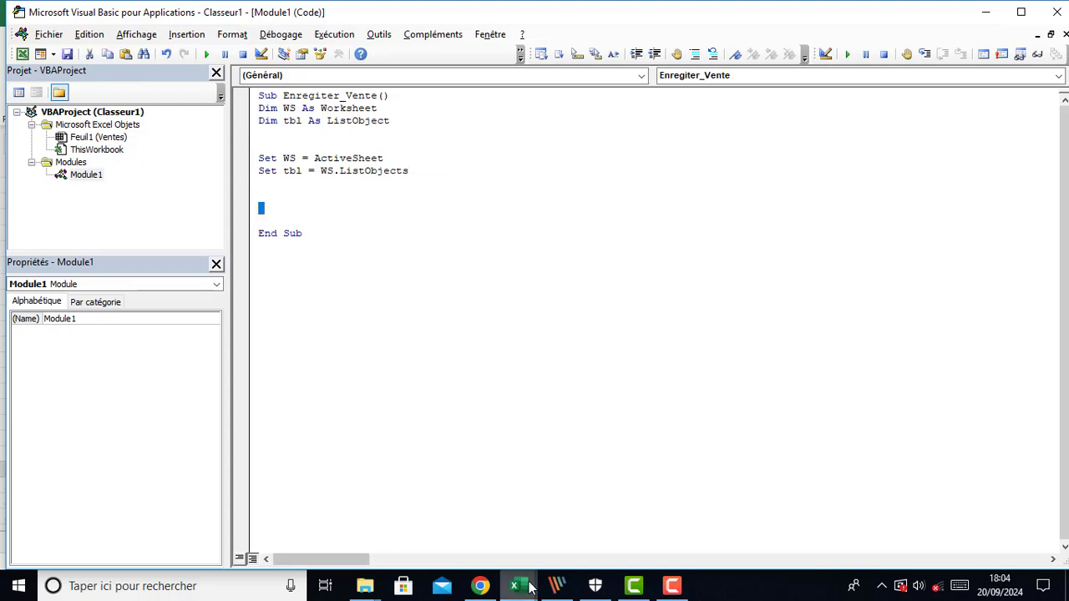
# In the workbook, select the records table and check its name in the Name Box
pyautogui.moveTo(531, 587)
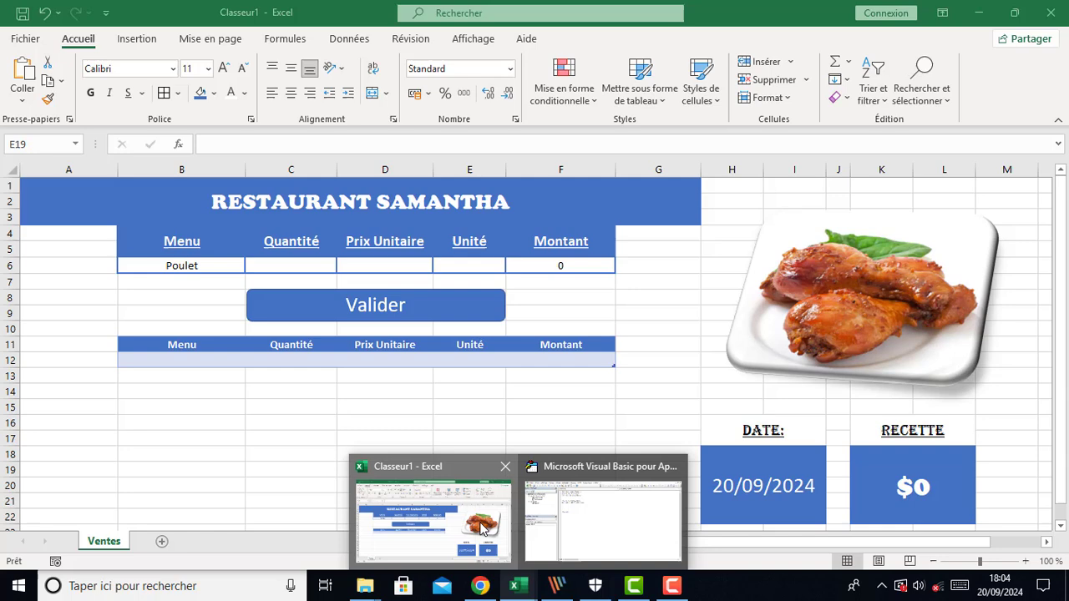
pyautogui.click(434, 511)
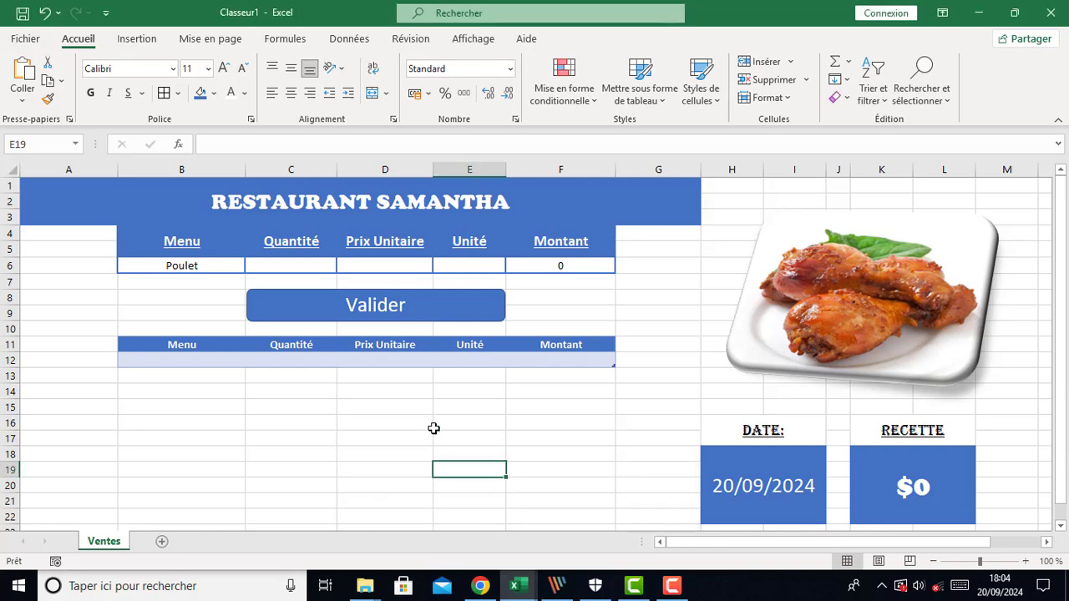
pyautogui.click(133, 345)
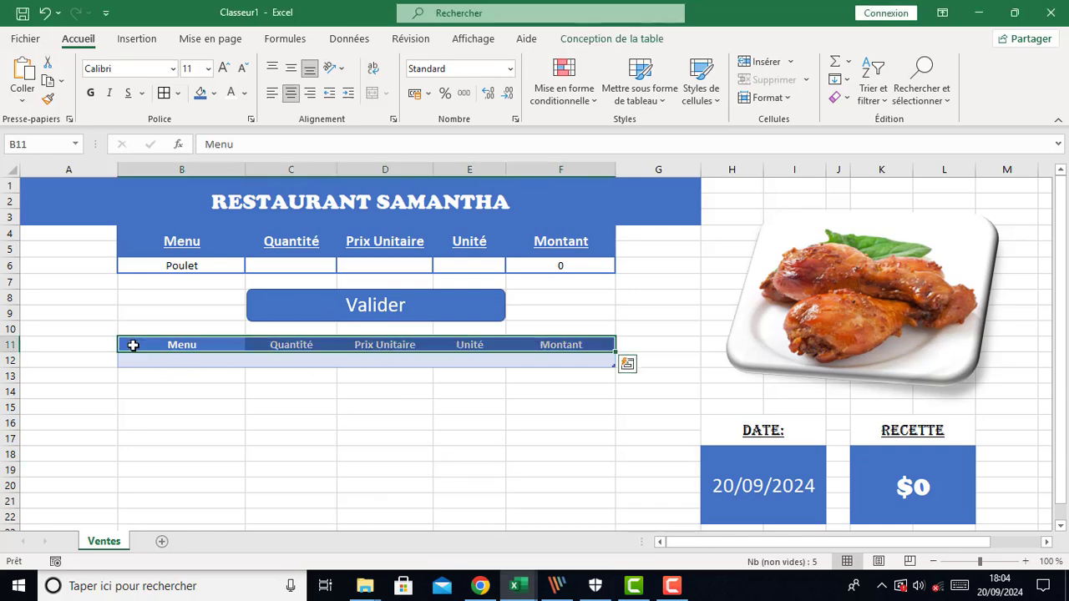
pyautogui.click(158, 405)
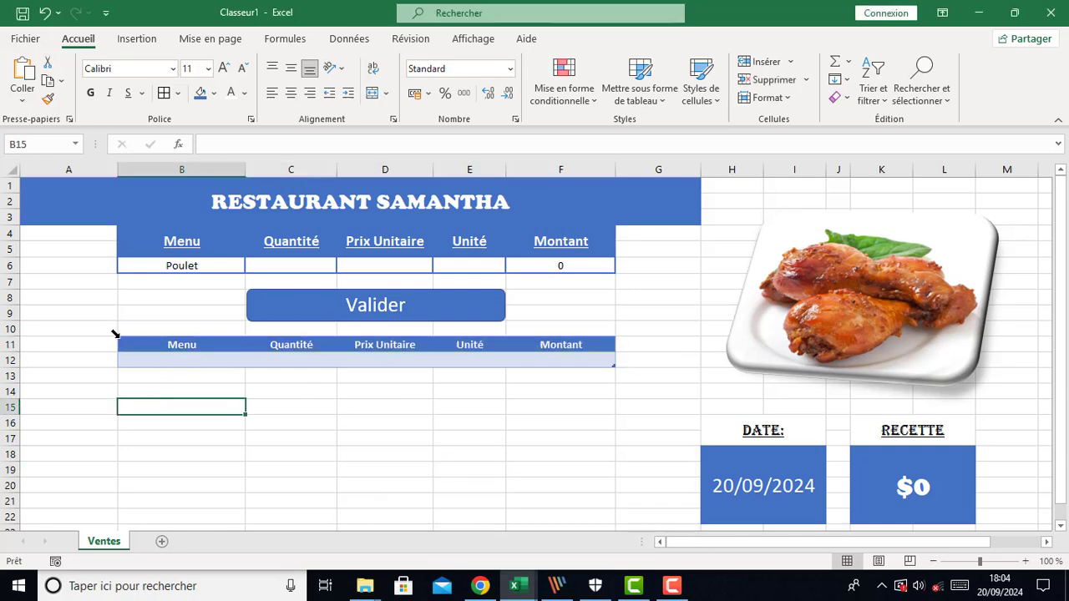
pyautogui.click(118, 337)
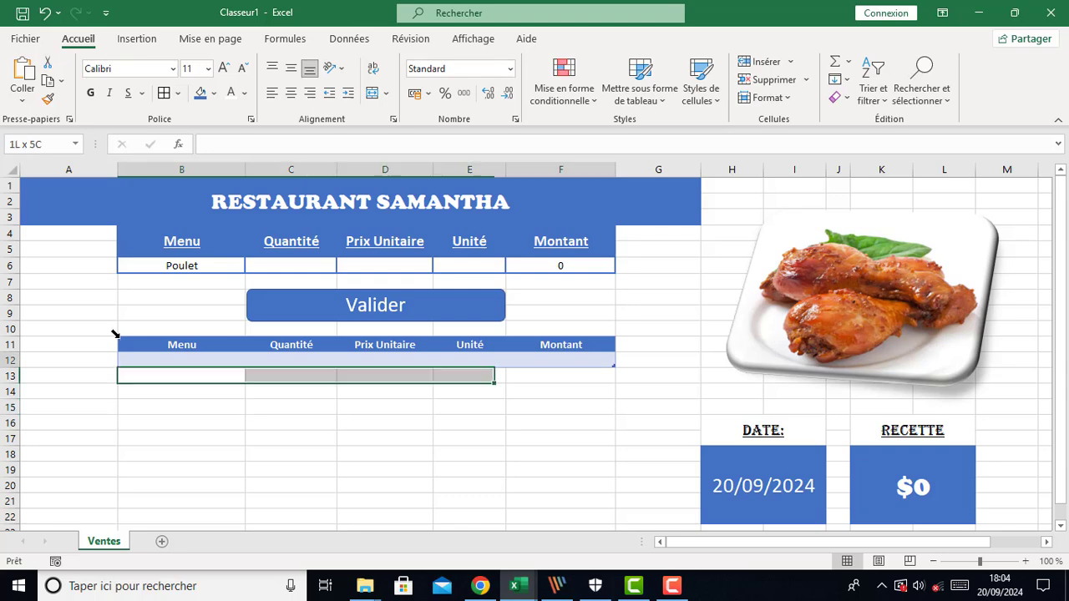
pyautogui.click(25, 145)
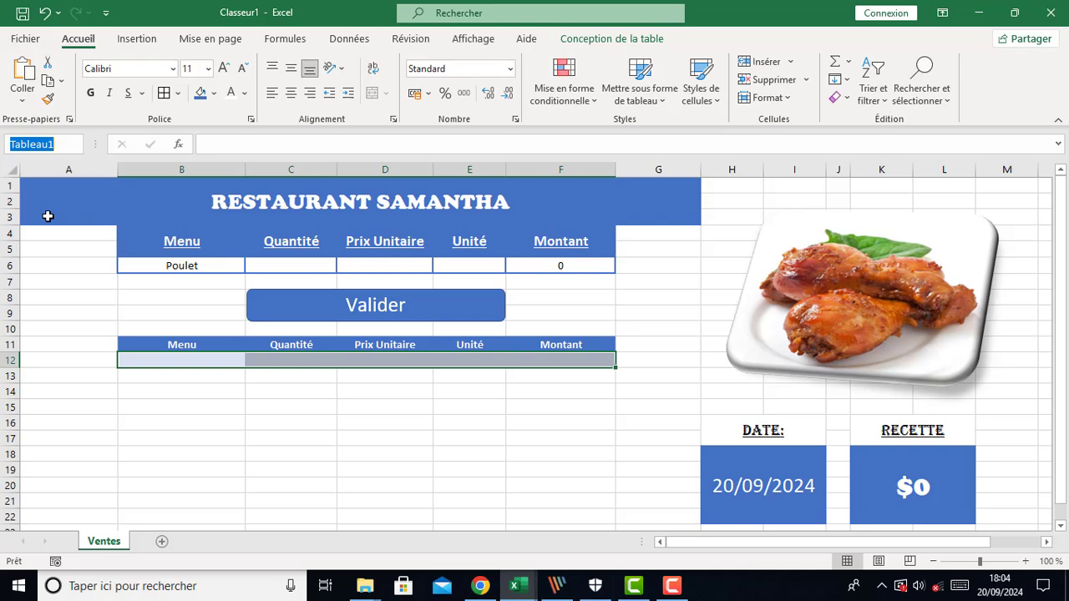
pyautogui.press('Return')
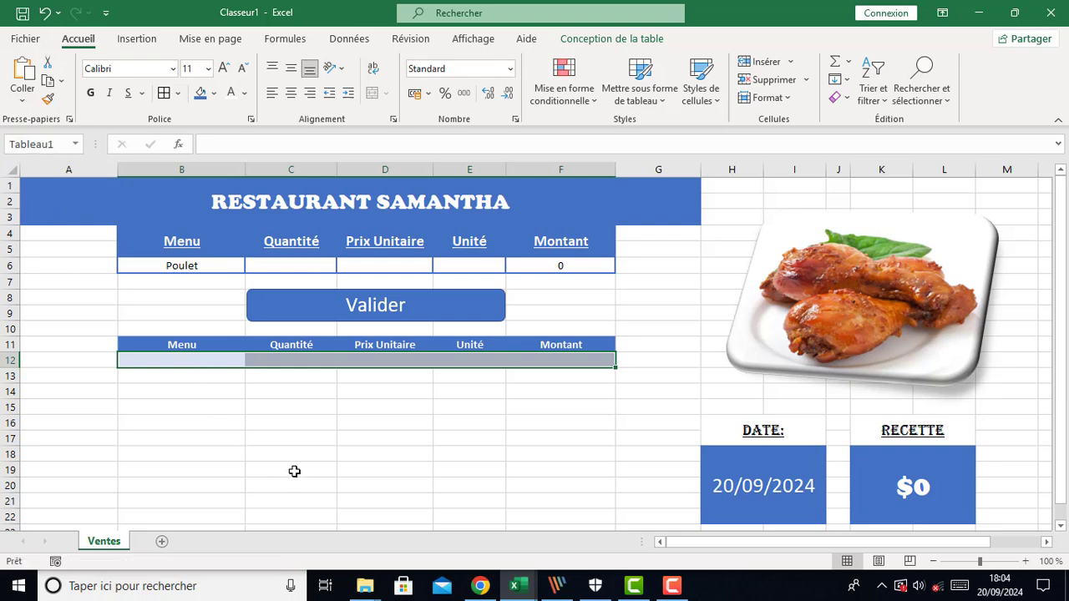
# Complete the line as Set tbl = WS.ListObjects("Tableau1")
pyautogui.moveTo(534, 590)
pyautogui.click(544, 535)
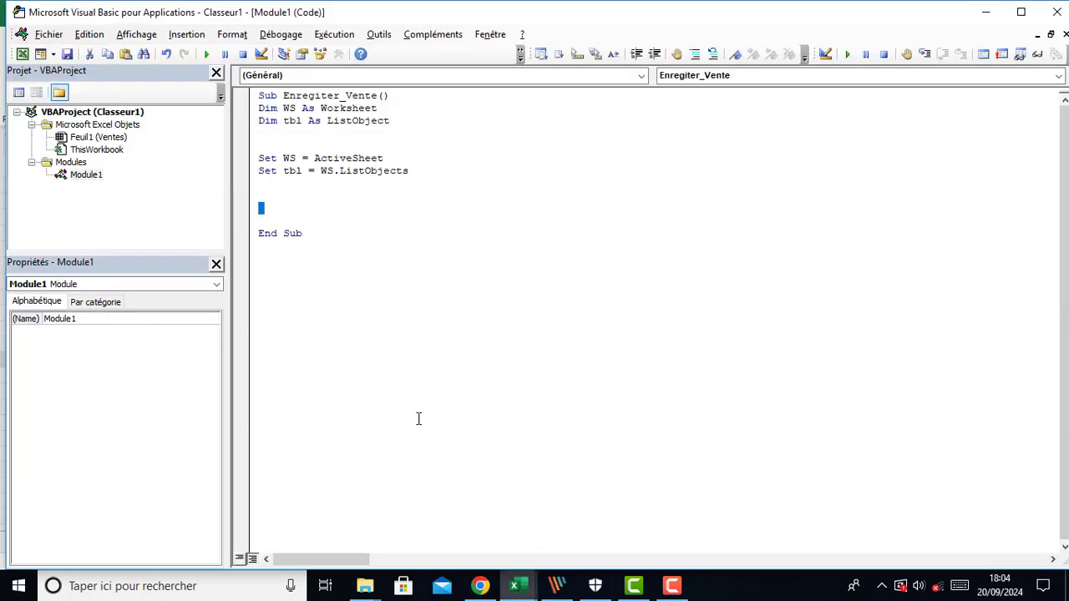
pyautogui.click(412, 170)
pyautogui.write('("')
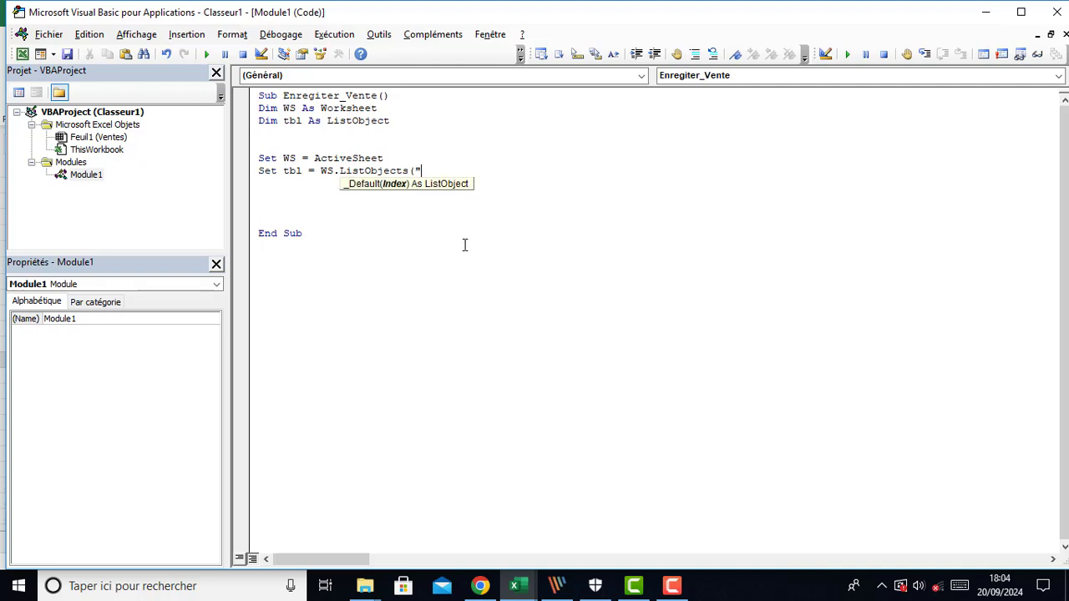
pyautogui.write('Tableau1")')
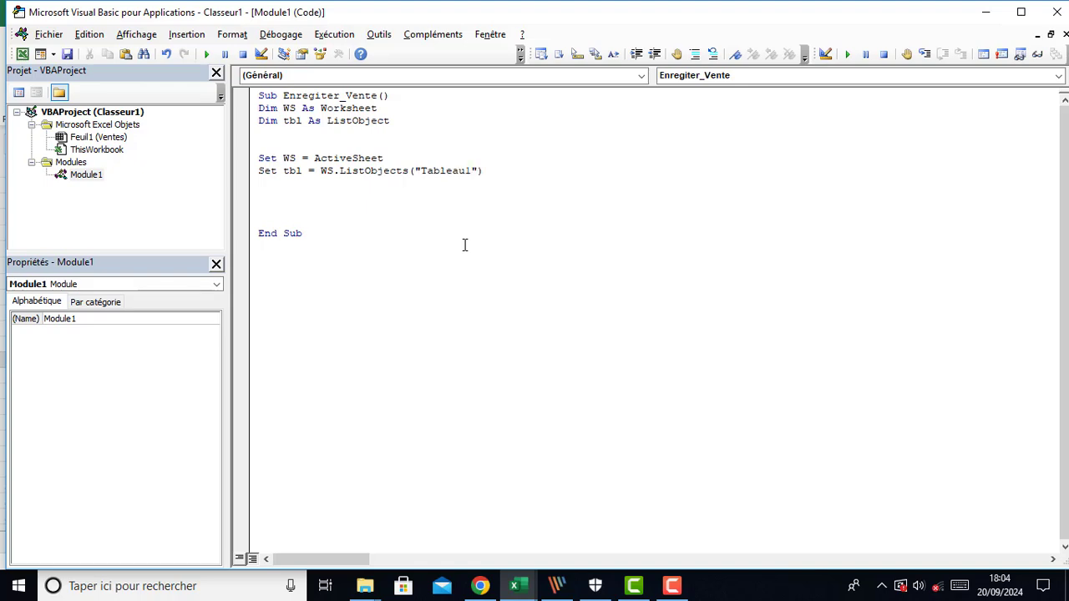
# Declare Dim dernièreLigne As Integer below the other declarations, with blank lines after the Set statements
pyautogui.press('Return')
pyautogui.press('Return')
pyautogui.click(403, 119)
pyautogui.press('Return')
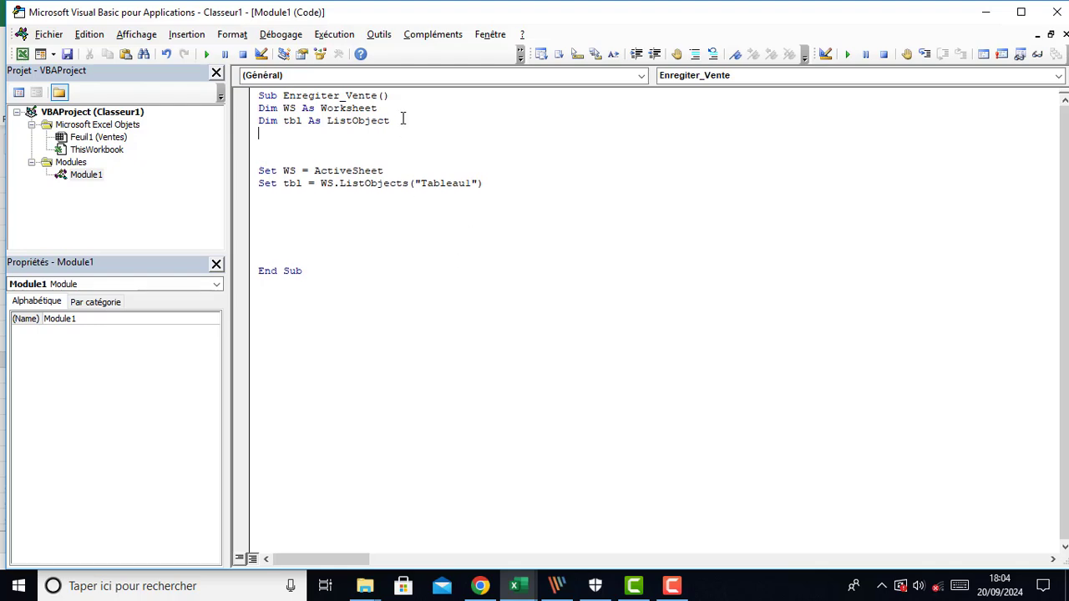
pyautogui.write('dim ')
pyautogui.write('derni')
pyautogui.write('èreL')
pyautogui.write('Lign')
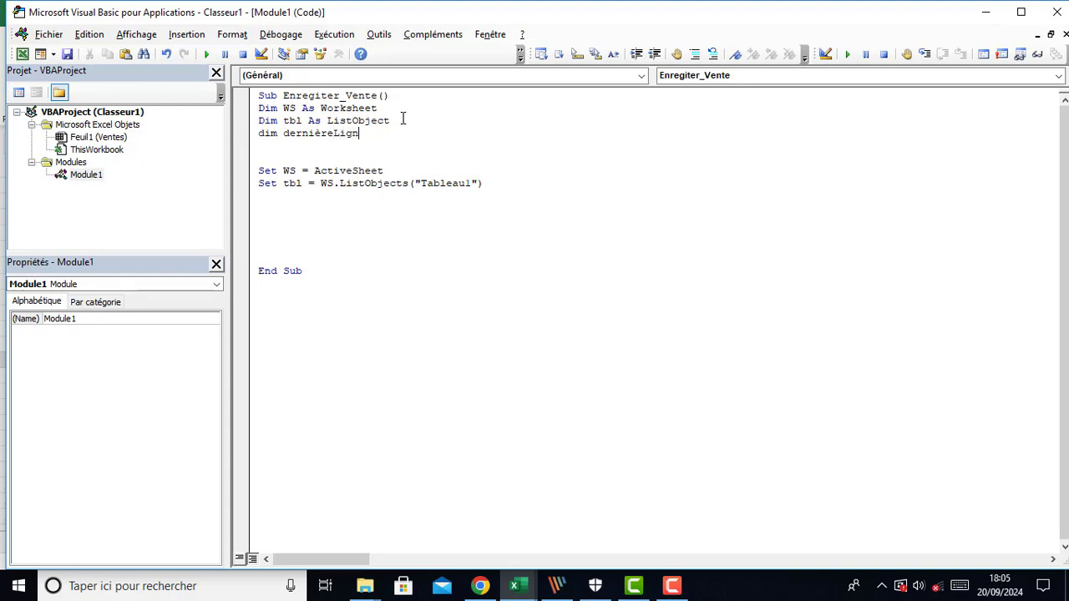
pyautogui.write('e as ')
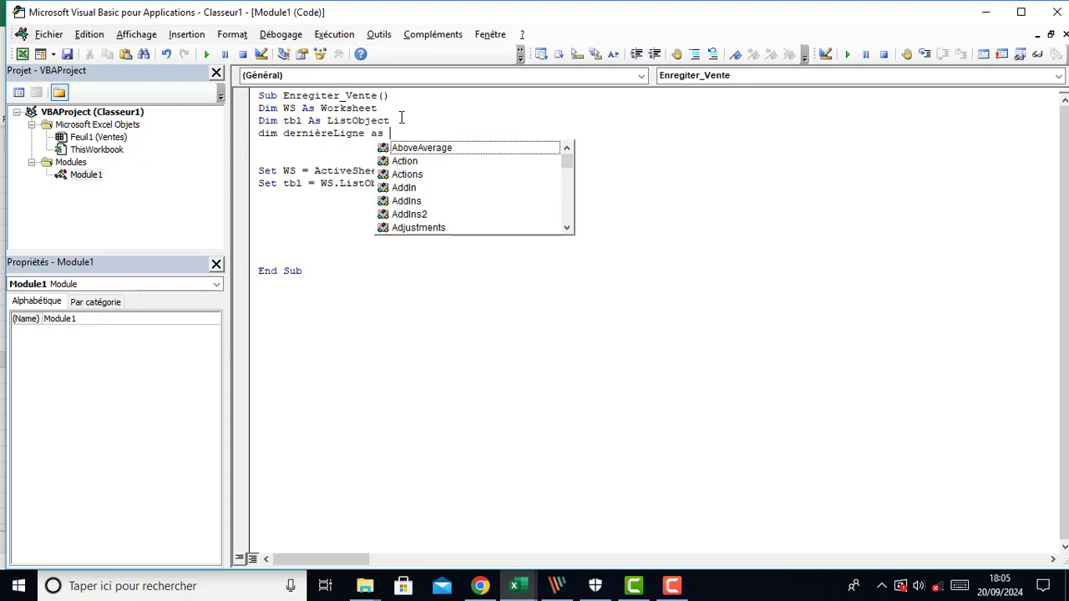
pyautogui.write('inte')
pyautogui.press('Tab')
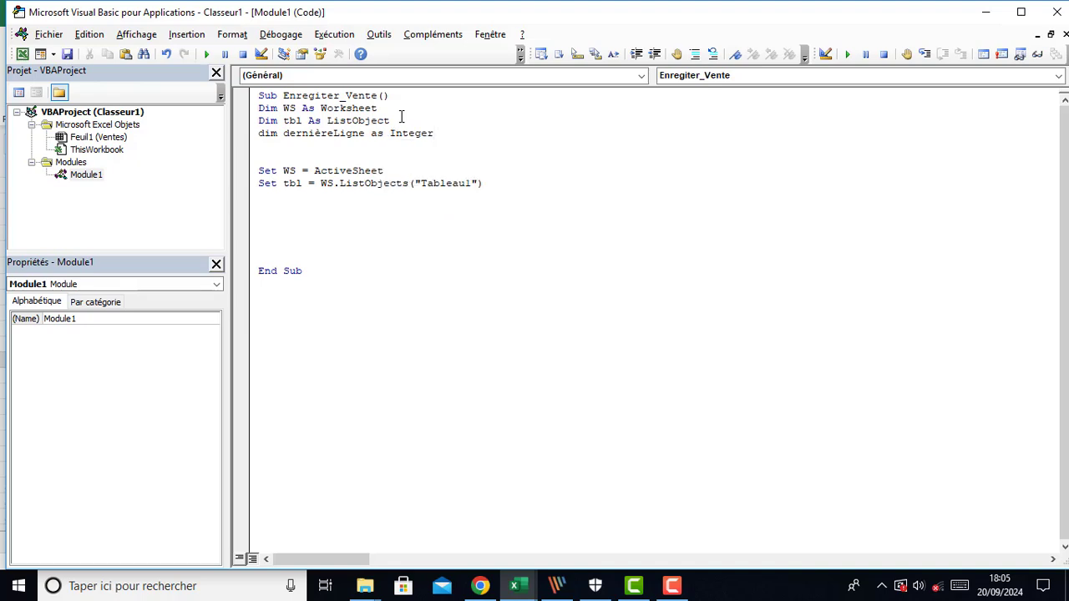
# Below the Set statements, assign dernièreLigne = tbl.ListRows.Count
pyautogui.click(365, 232)
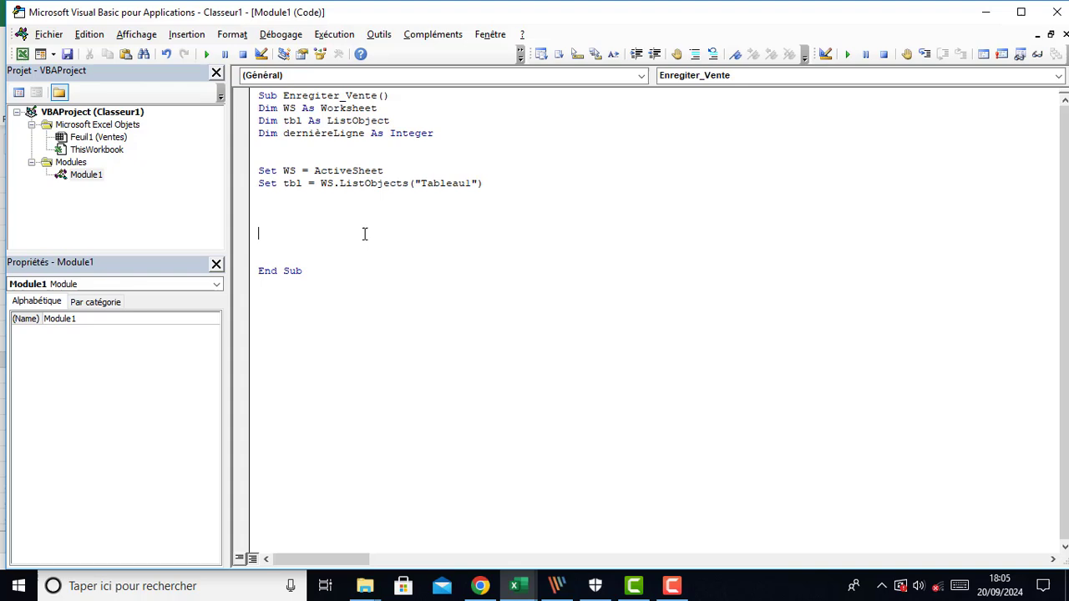
pyautogui.doubleClick(419, 138)
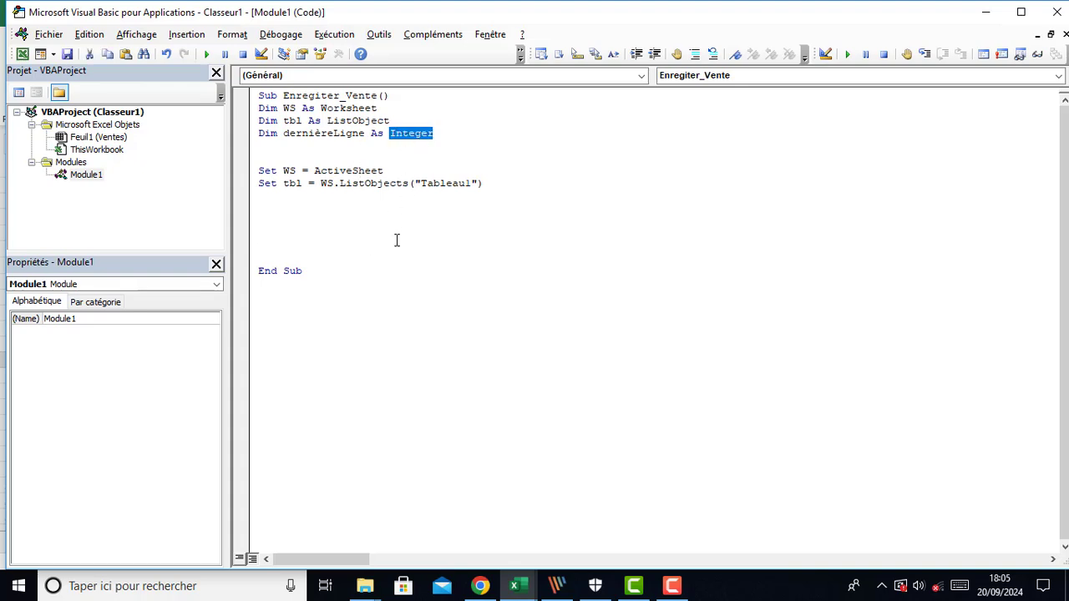
pyautogui.click(295, 208)
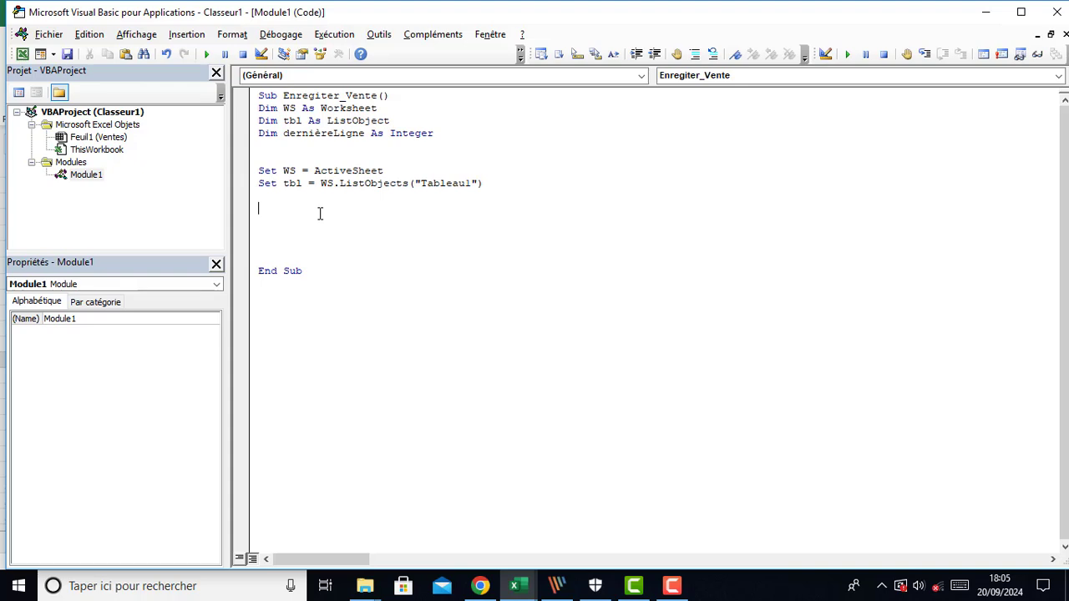
pyautogui.write('lea')
pyautogui.press('BackSpace')
pyautogui.press('BackSpace')
pyautogui.write('der')
pyautogui.hotkey('ctrl', 'space')
pyautogui.write('= tbl.lis')
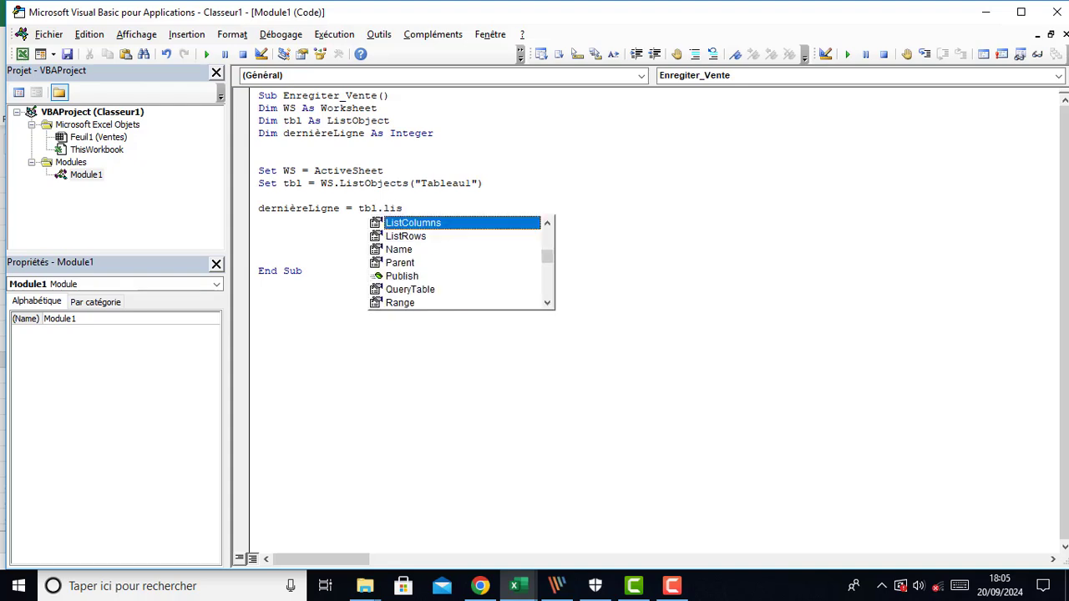
pyautogui.press('Down')
pyautogui.press('Tab')
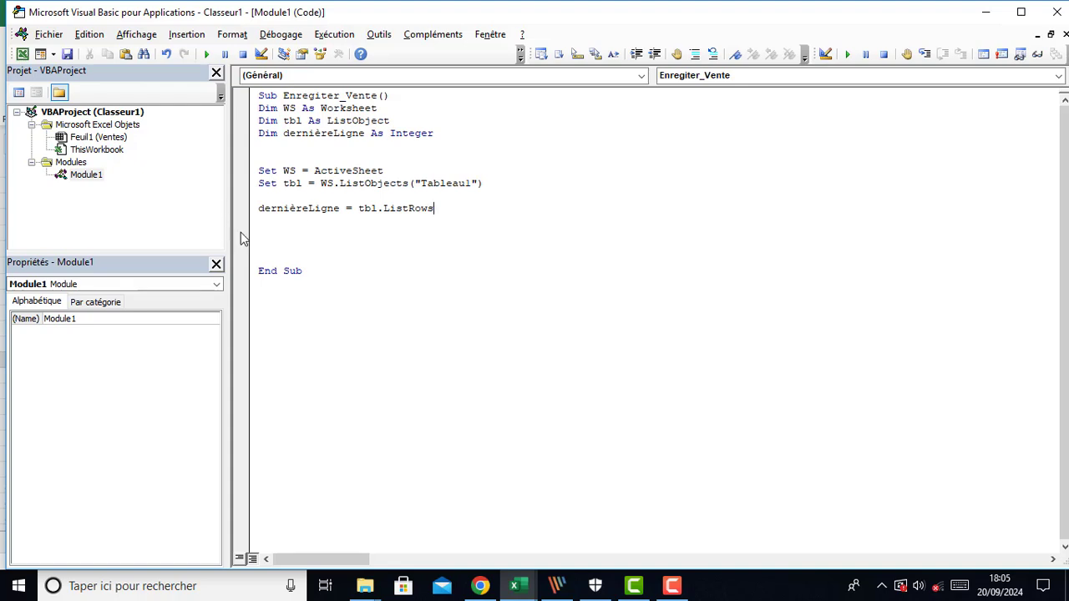
pyautogui.write('.')
pyautogui.write('cou')
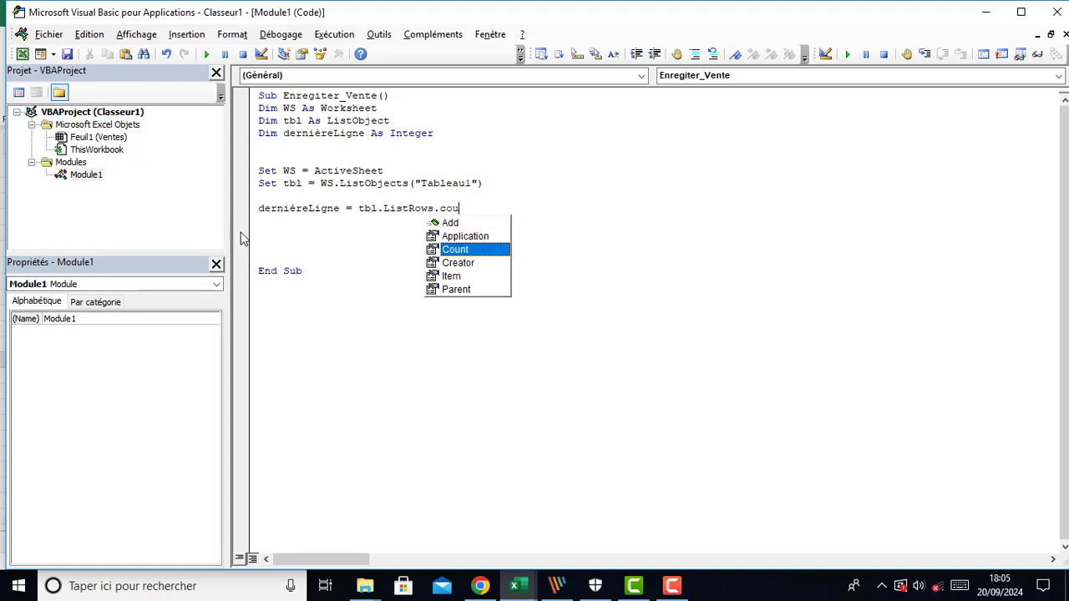
pyautogui.press('Tab')
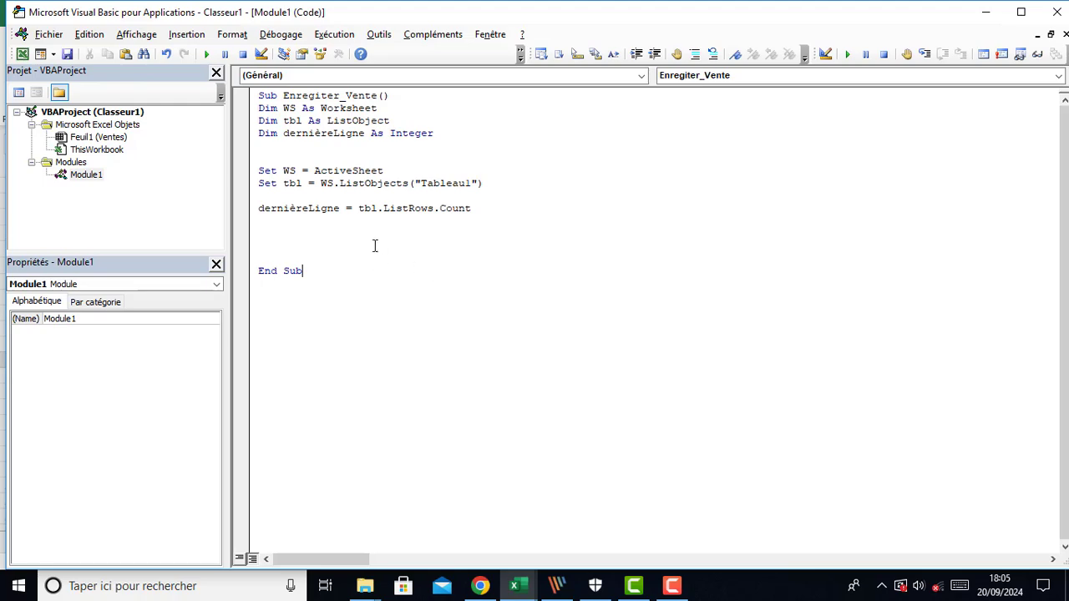
# Review the records table and each part of the dernièreLigne assignment
pyautogui.doubleClick(368, 211)
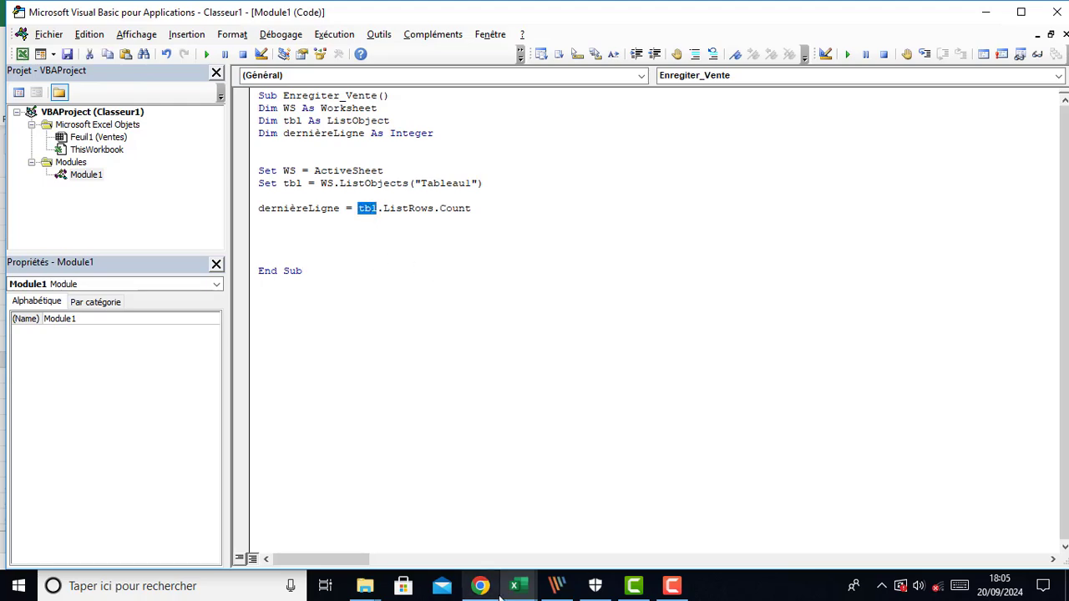
pyautogui.moveTo(517, 586)
pyautogui.click(427, 520)
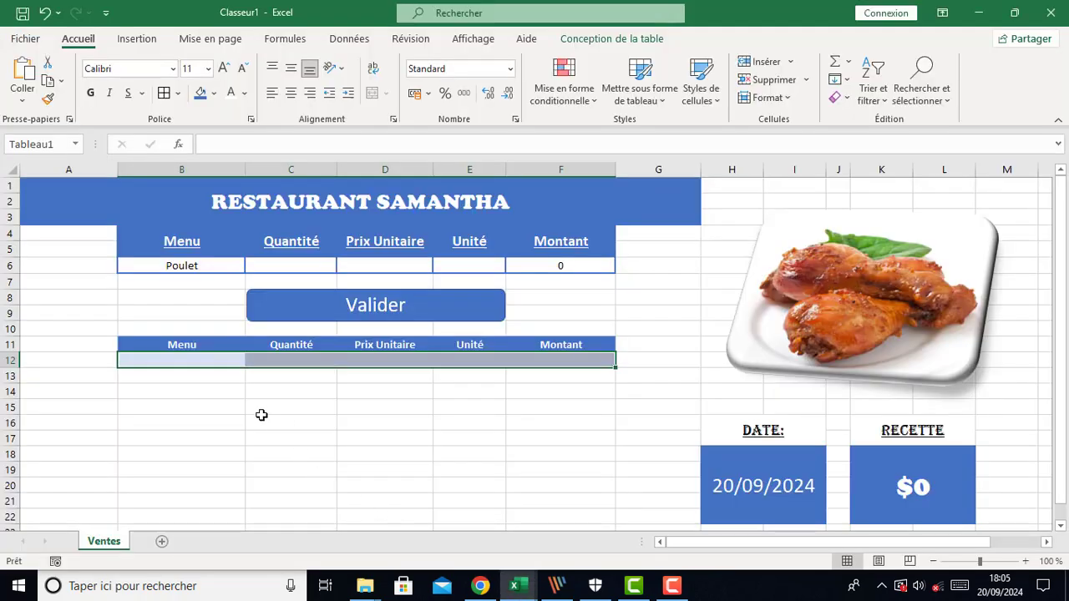
pyautogui.click(123, 340)
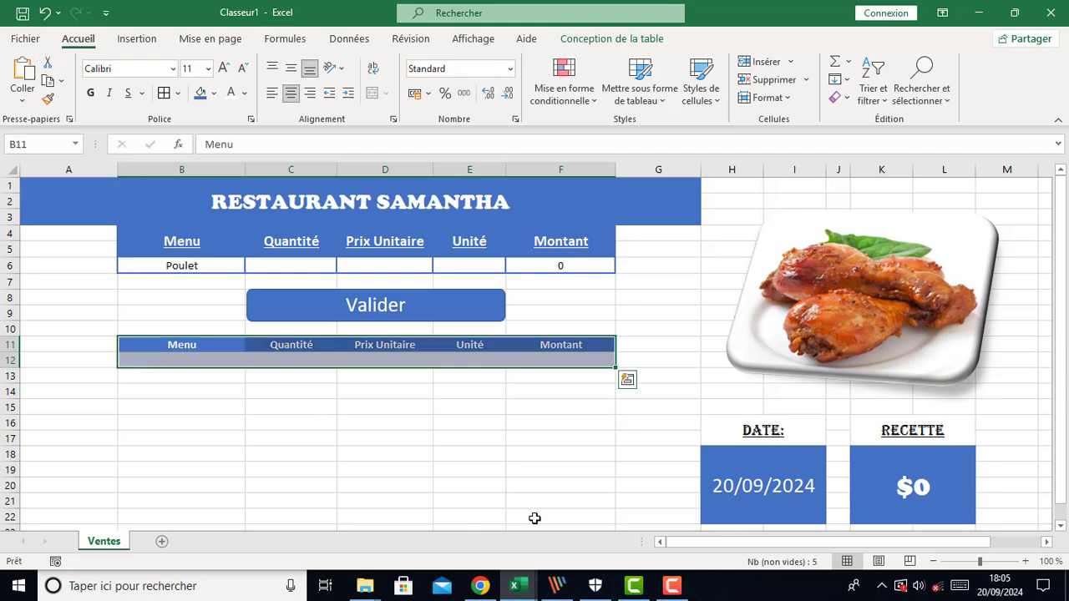
pyautogui.click(516, 586)
pyautogui.click(562, 539)
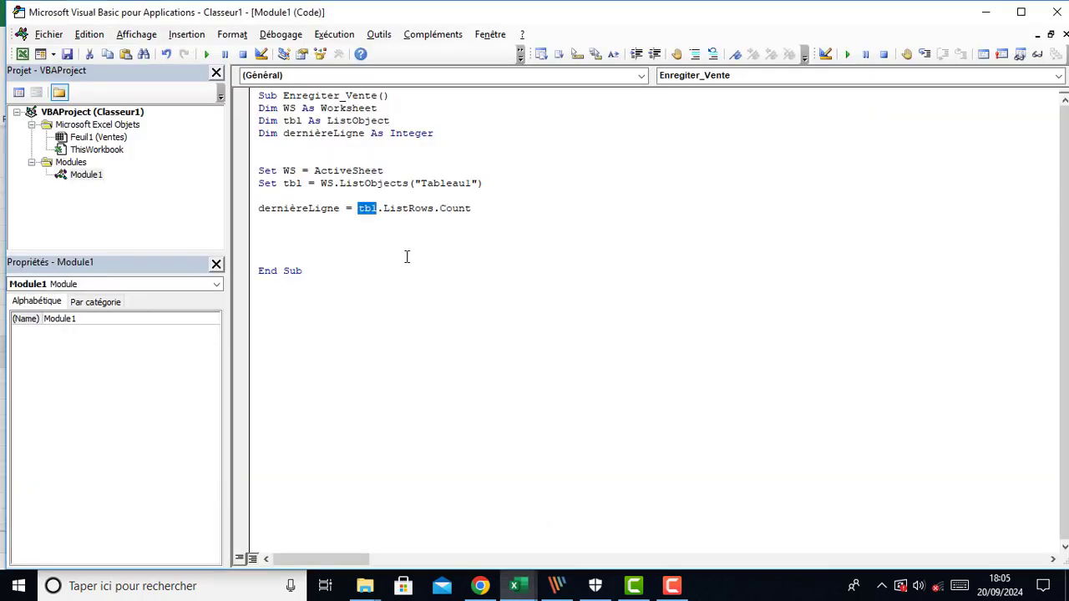
pyautogui.doubleClick(403, 208)
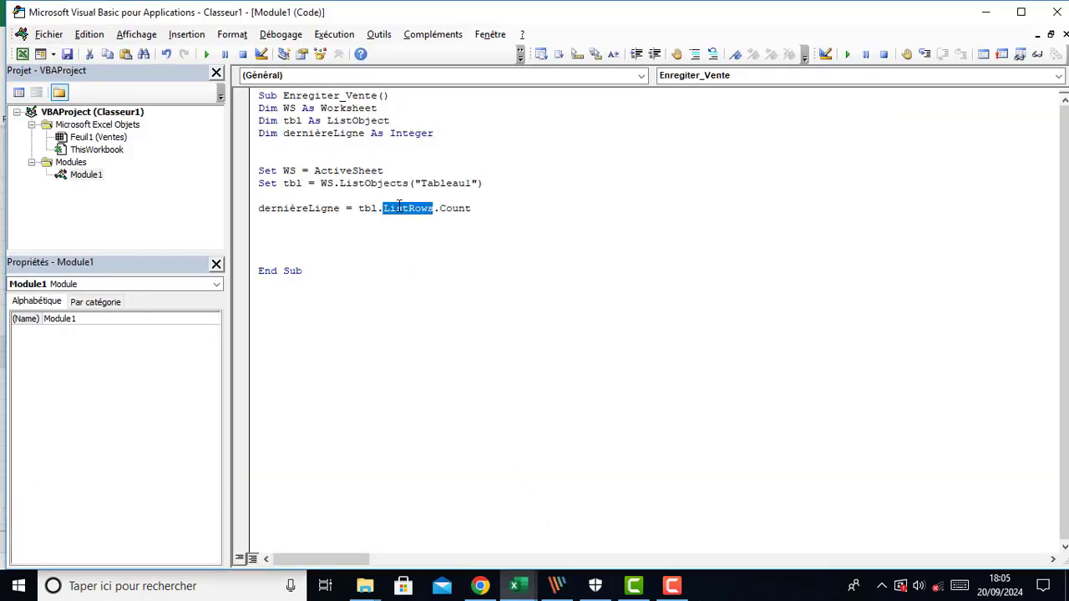
pyautogui.doubleClick(456, 210)
pyautogui.doubleClick(368, 210)
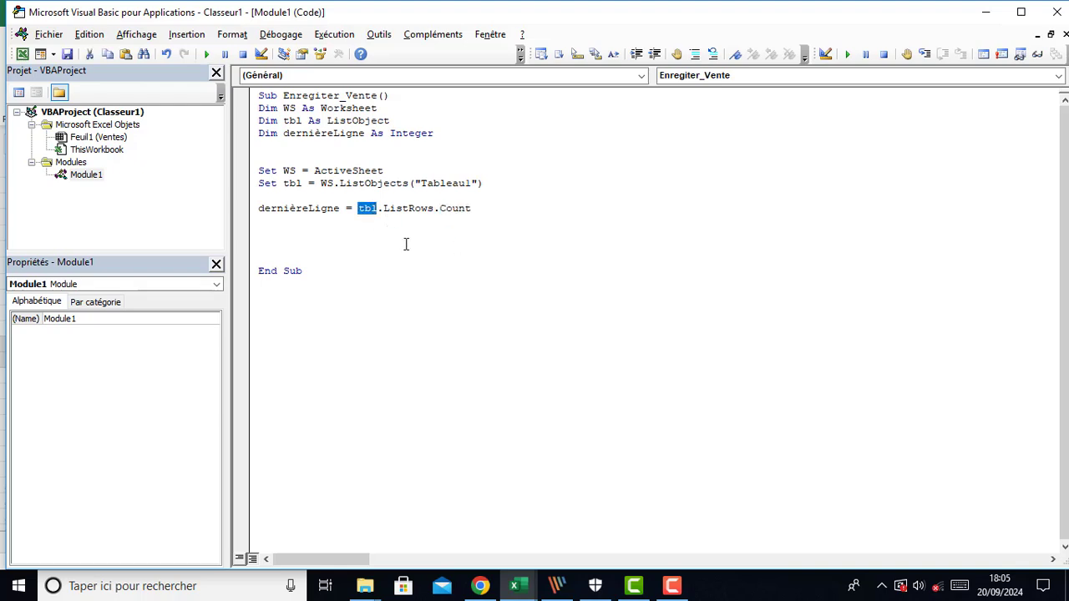
# Add a line MsgBox dernièreLigne to display the row count
pyautogui.click(334, 235)
pyautogui.write('msg')
pyautogui.hotkey('ctrl', 'space')
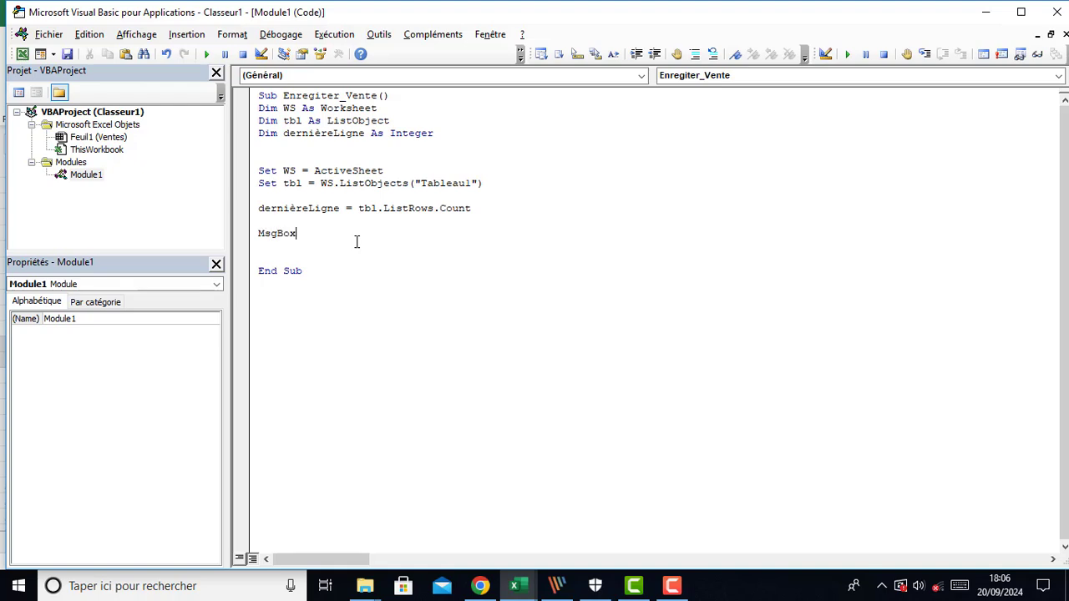
pyautogui.write('der')
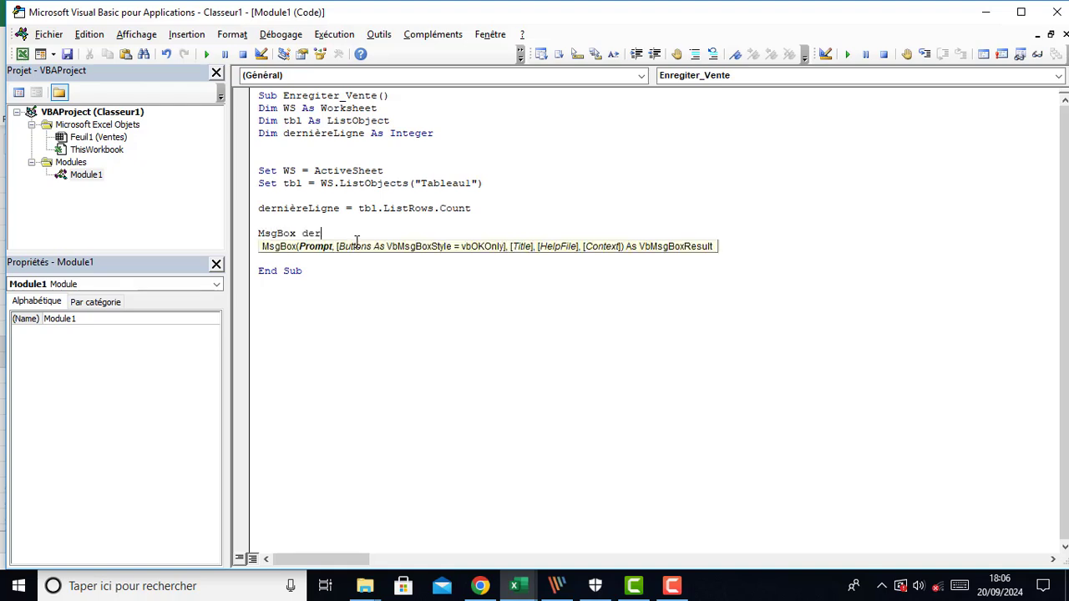
pyautogui.write('ni')
pyautogui.hotkey('ctrl', 'space')
pyautogui.click(403, 284)
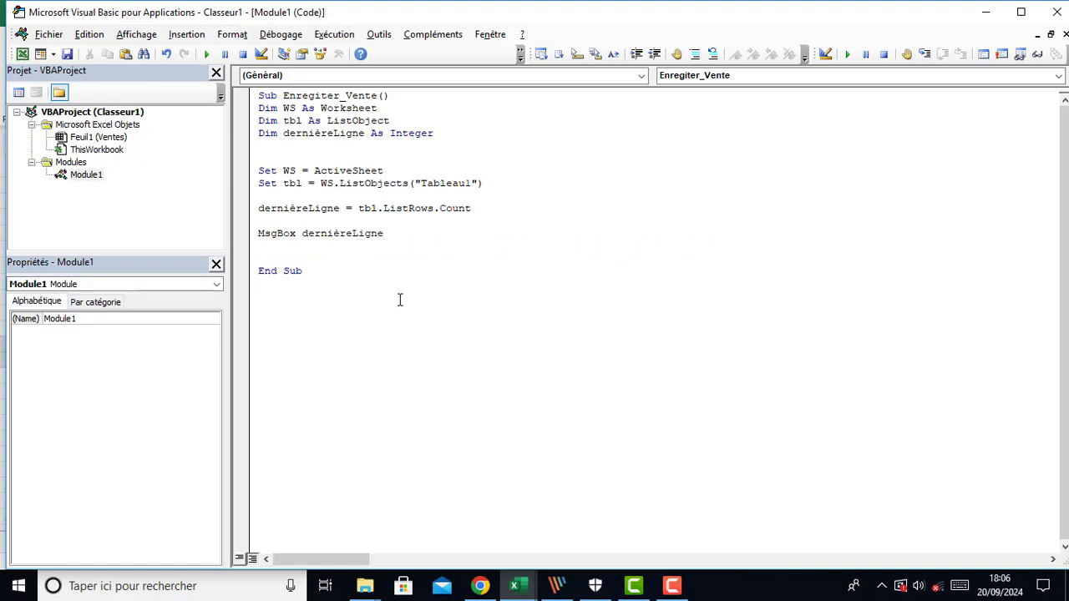
# Examine the header and first row cells of the records table on the worksheet
pyautogui.moveTo(528, 595)
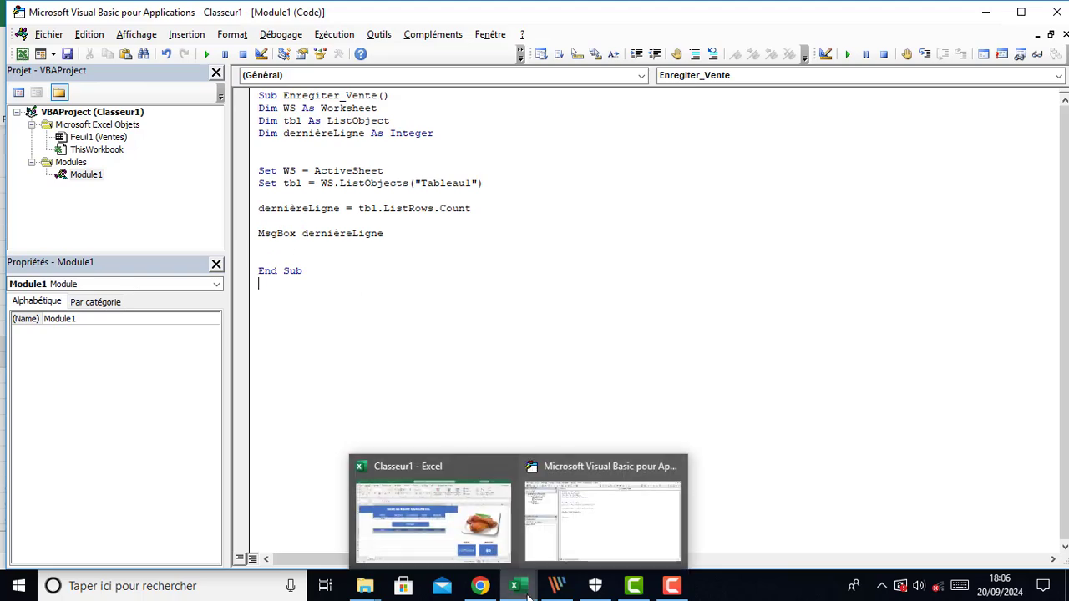
pyautogui.click(467, 551)
pyautogui.click(173, 411)
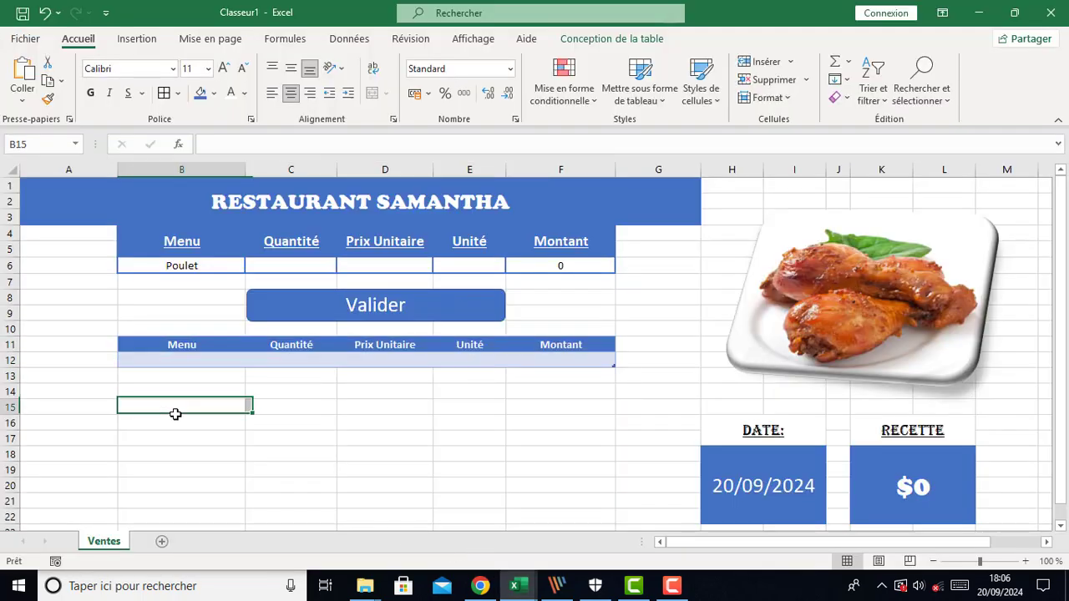
pyautogui.click(145, 364)
pyautogui.click(286, 361)
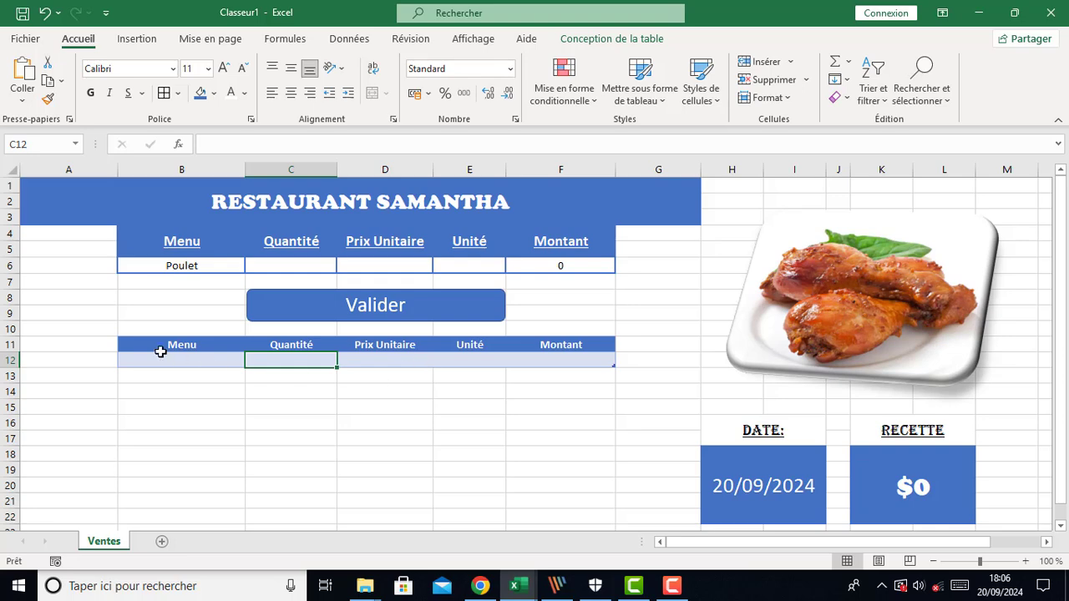
pyautogui.click(161, 343)
pyautogui.click(280, 343)
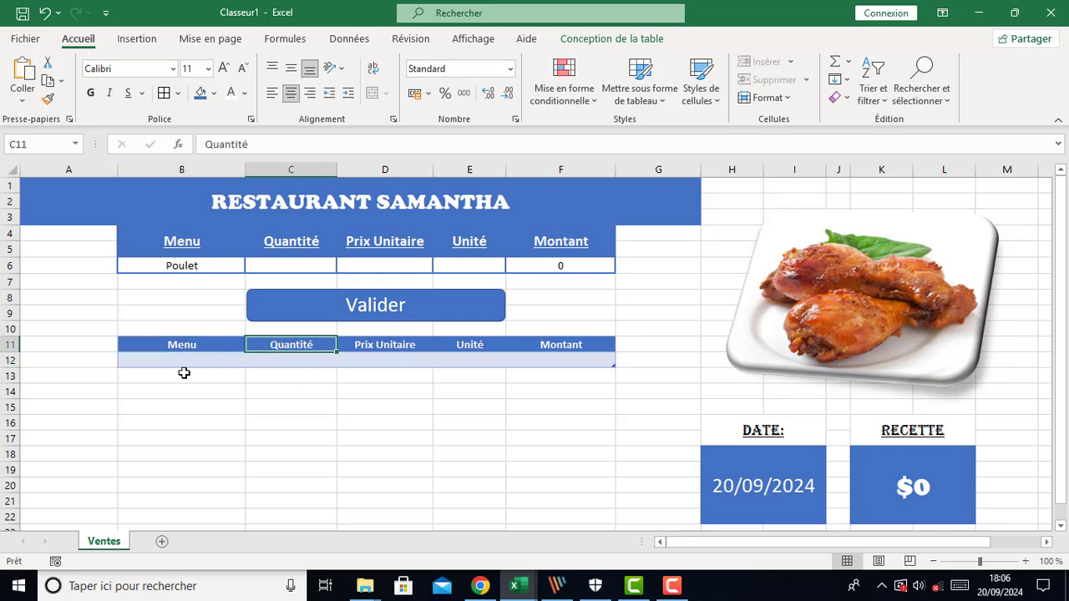
pyautogui.click(153, 360)
pyautogui.click(224, 405)
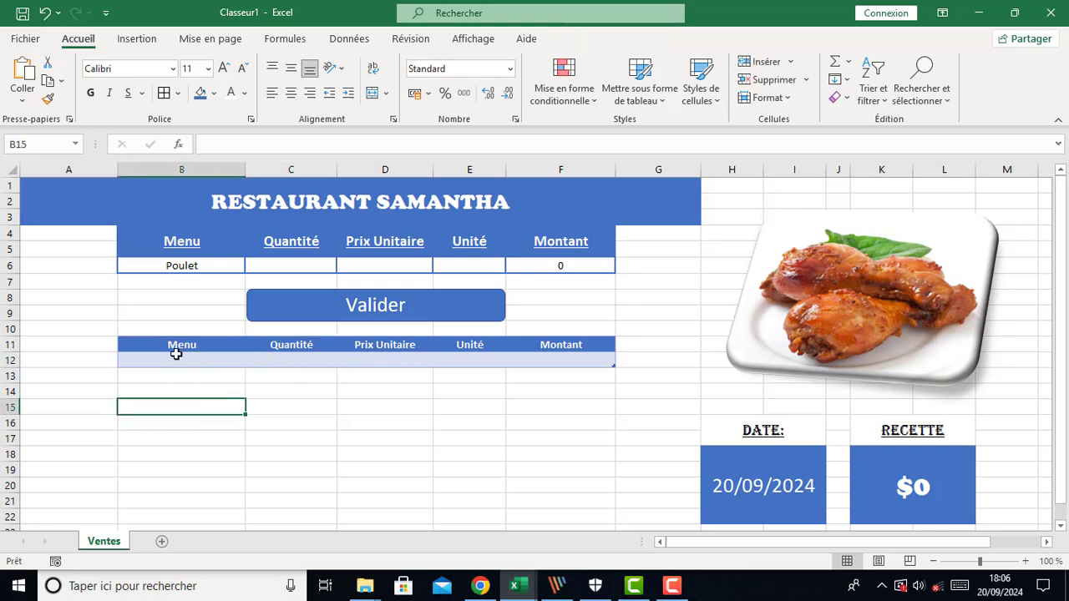
pyautogui.click(176, 354)
pyautogui.click(292, 361)
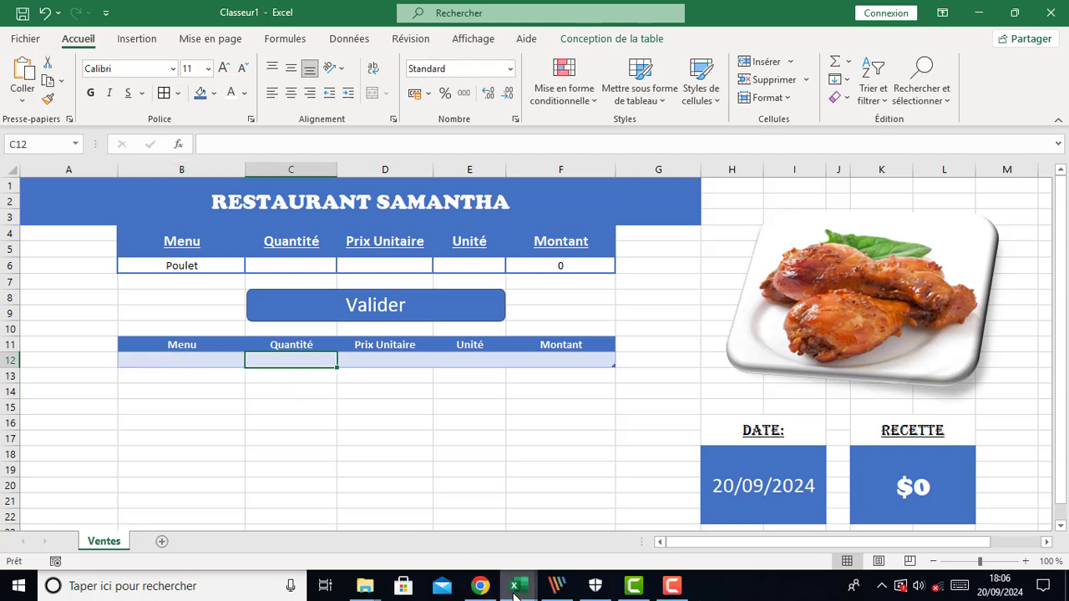
pyautogui.moveTo(516, 593)
pyautogui.click(545, 537)
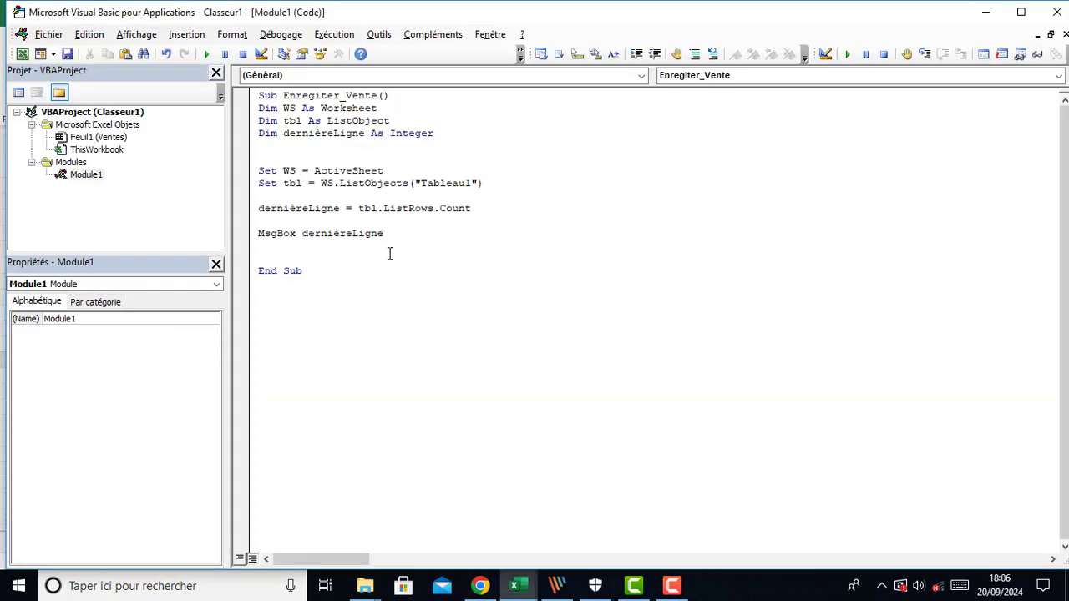
# Run the Enregiter_Vente macro and close its message box
pyautogui.click(388, 220)
pyautogui.click(207, 53)
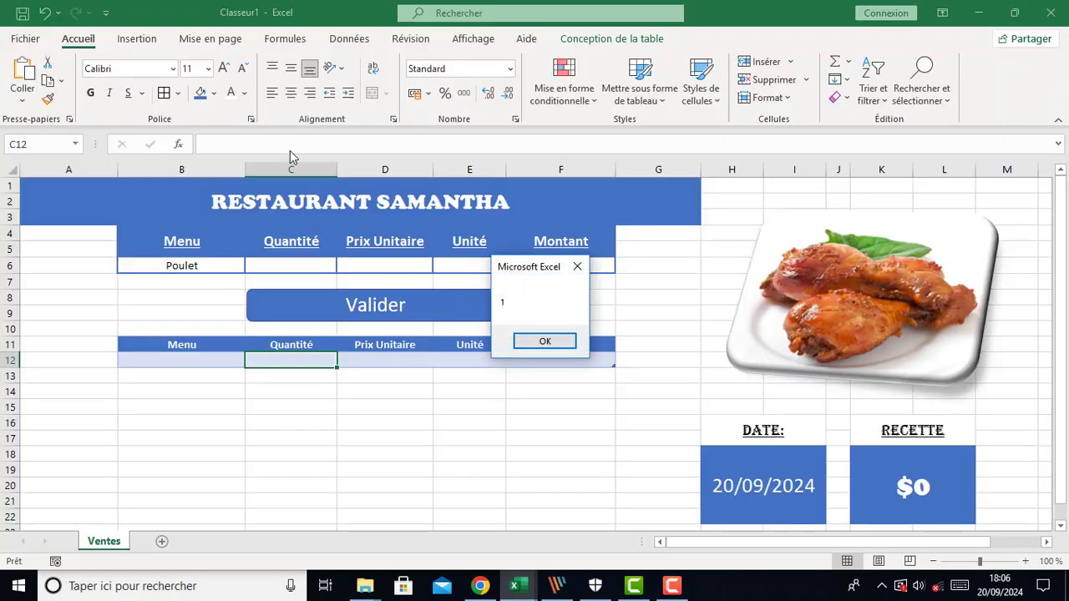
pyautogui.click(544, 342)
# Comment out the MsgBox dernièreLigne line
pyautogui.click(248, 233)
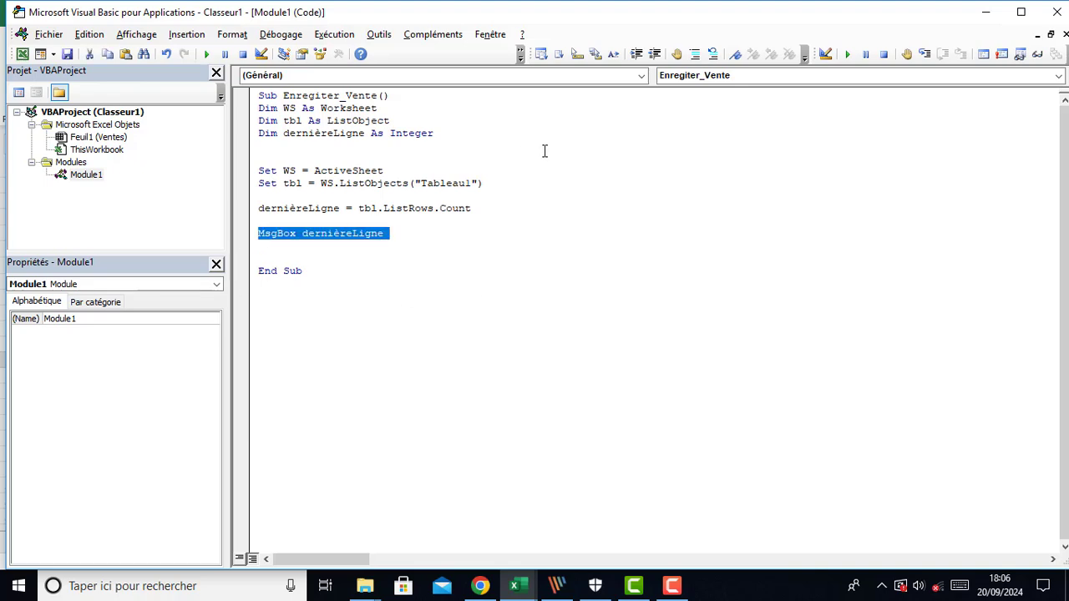
pyautogui.click(696, 53)
pyautogui.click(310, 245)
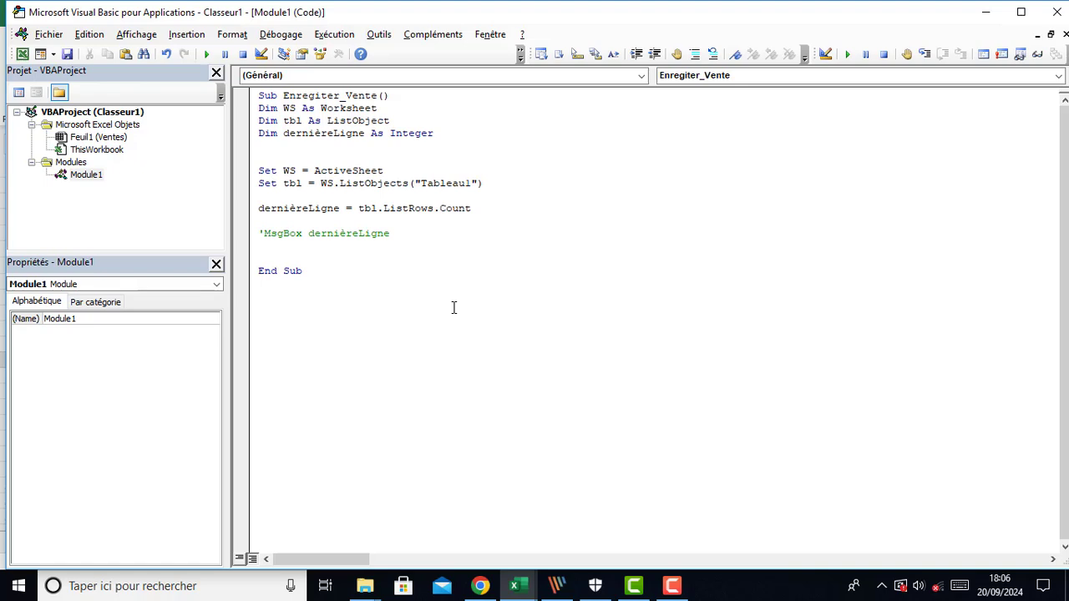
# Add a With tbl … End With block below the commented line, with an indented blank line inside
pyautogui.press('Return')
pyautogui.write('with')
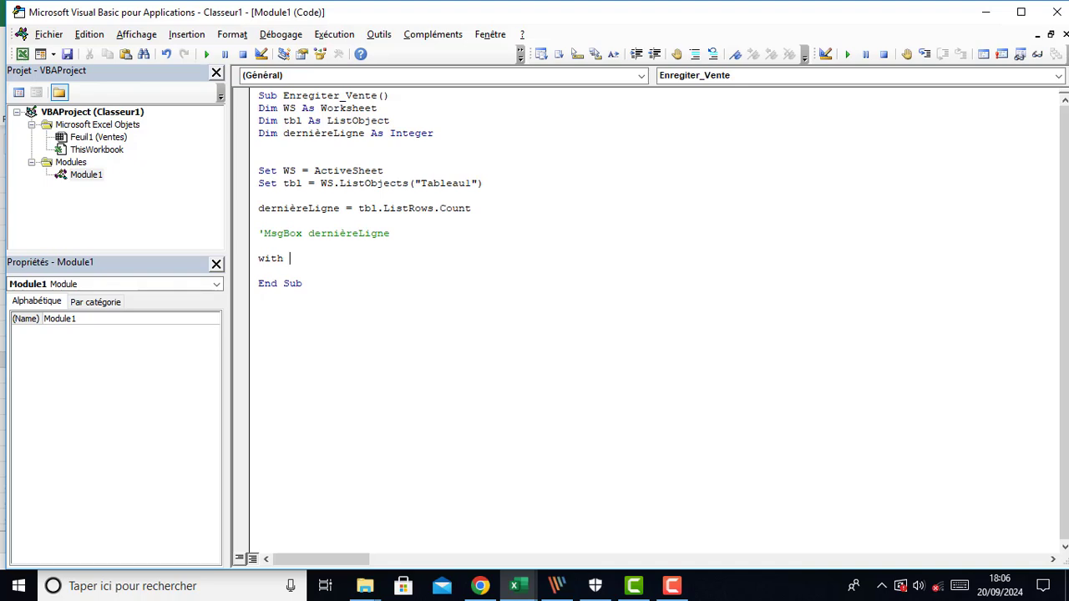
pyautogui.write('tbl')
pyautogui.press('Return')
pyautogui.press('Return')
pyautogui.press('Return')
pyautogui.press('Return')
pyautogui.press('Return')
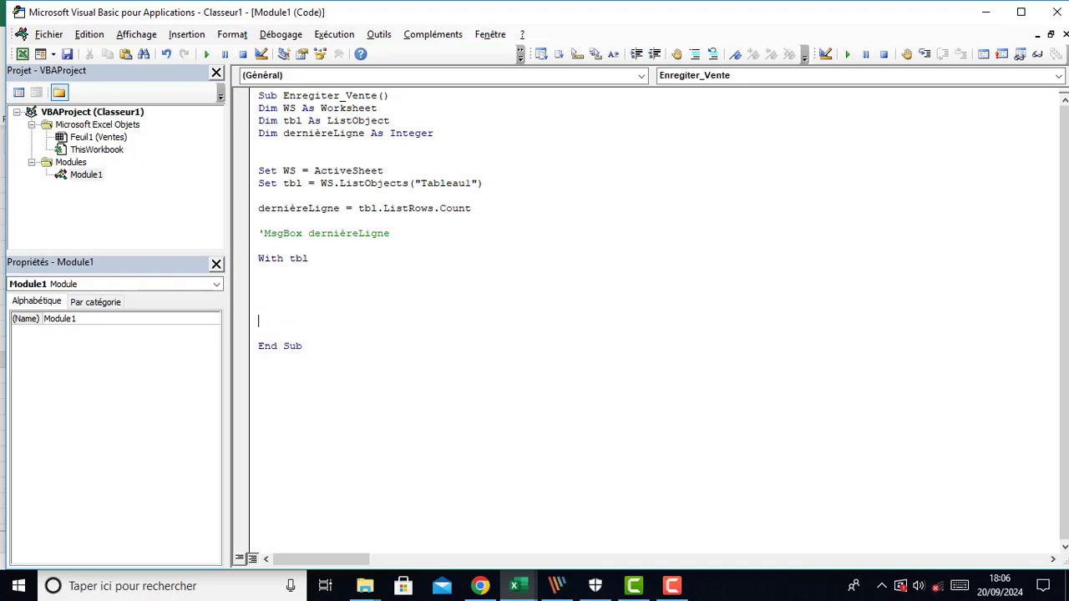
pyautogui.write('end with')
pyautogui.press('Up')
pyautogui.press('Up')
pyautogui.press('Up')
pyautogui.press('Up')
pyautogui.press('Tab')
pyautogui.press('Return')
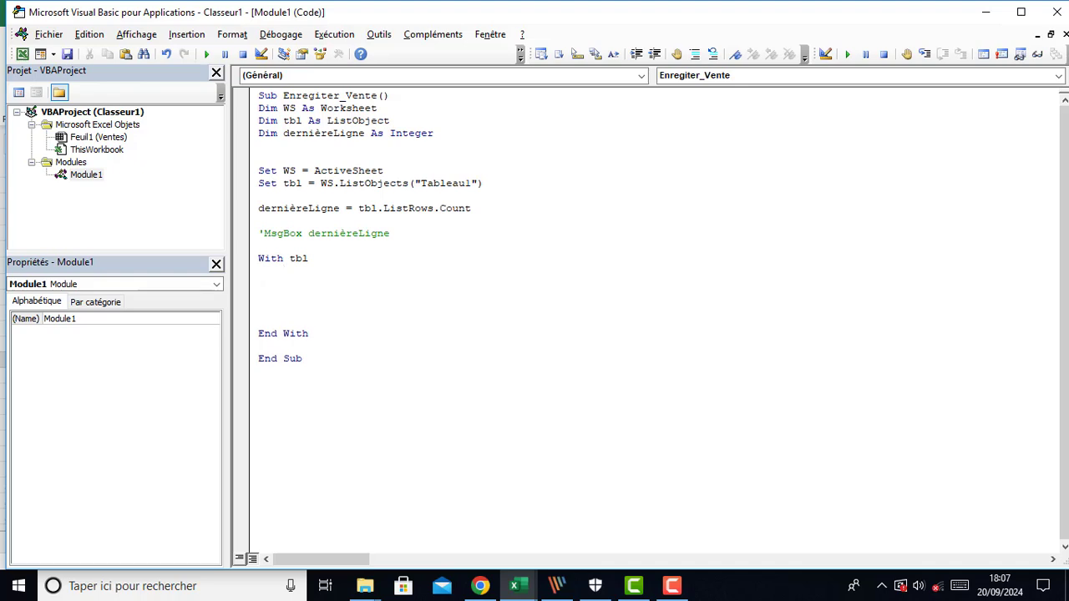
# Inside the With block, start the line .DataBodyRange(dernièreLigne, 1).Value = ws.Range("")
pyautogui.write('.')
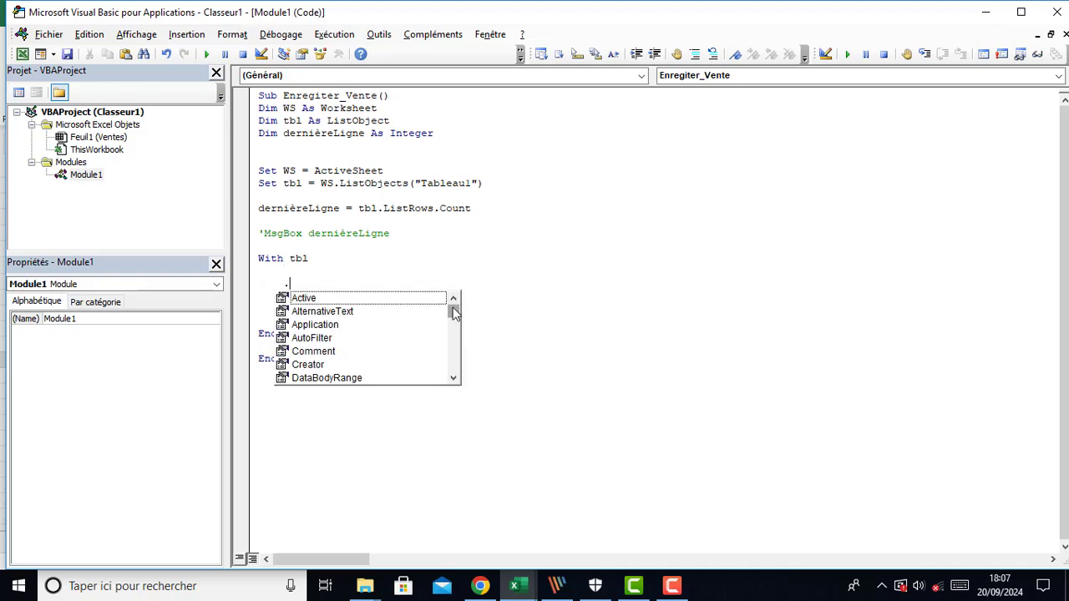
pyautogui.write('data')
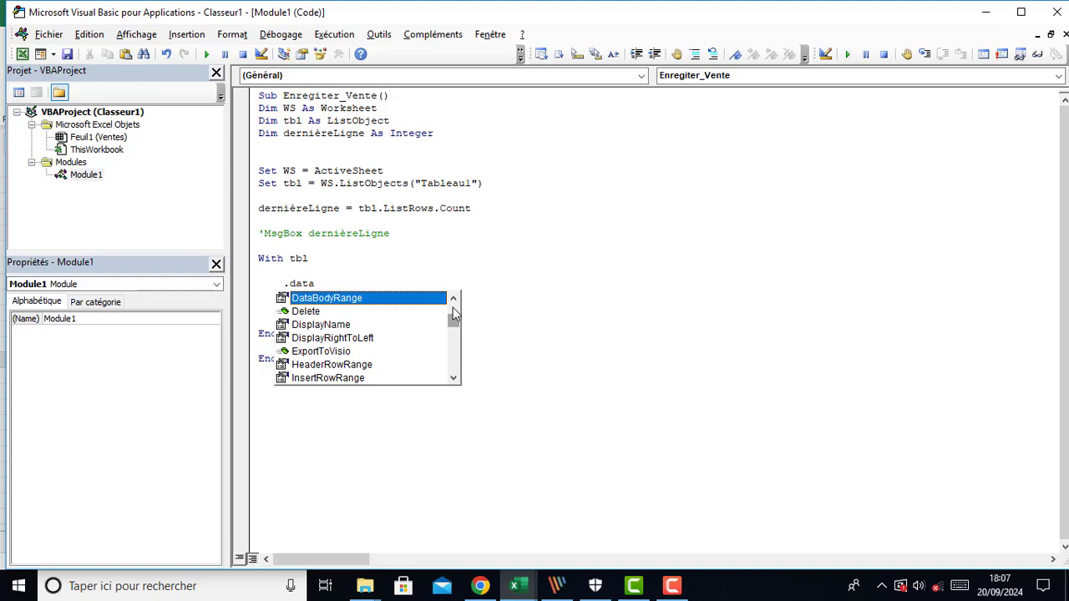
pyautogui.press('Tab')
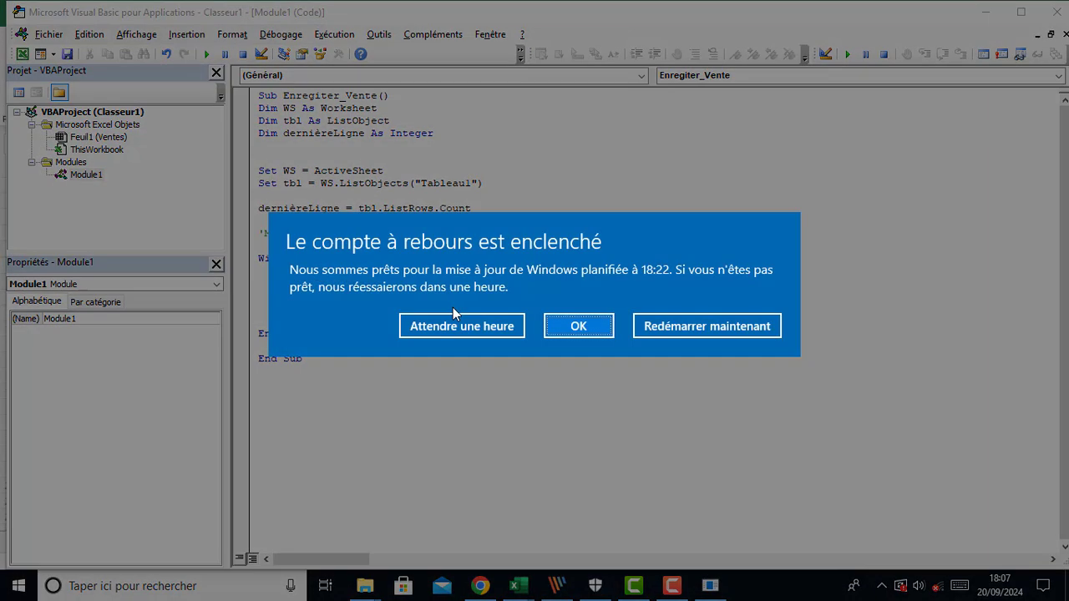
pyautogui.click(458, 326)
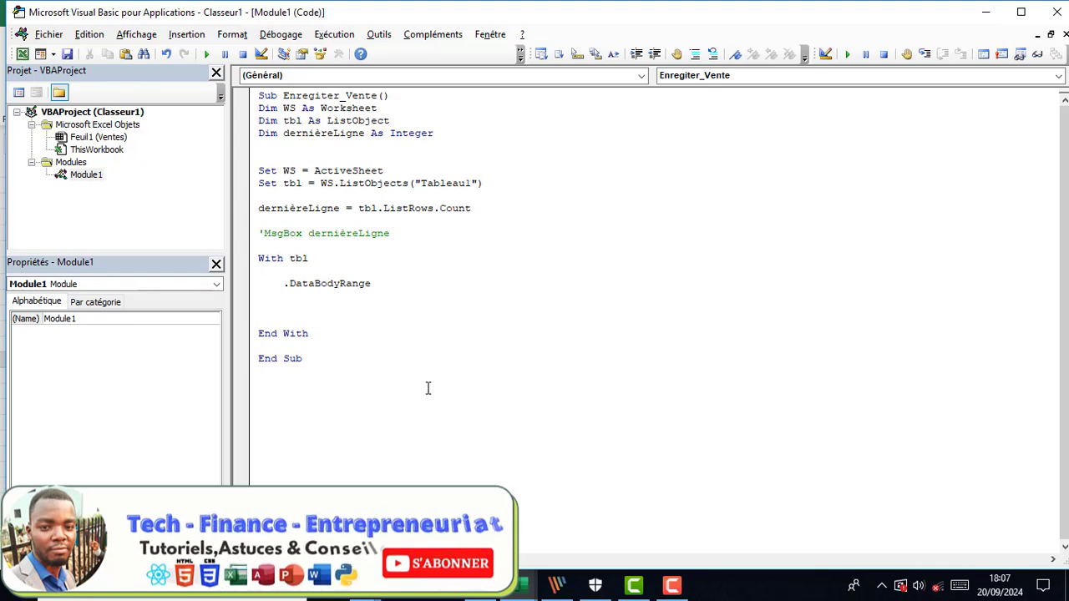
pyautogui.write('(')
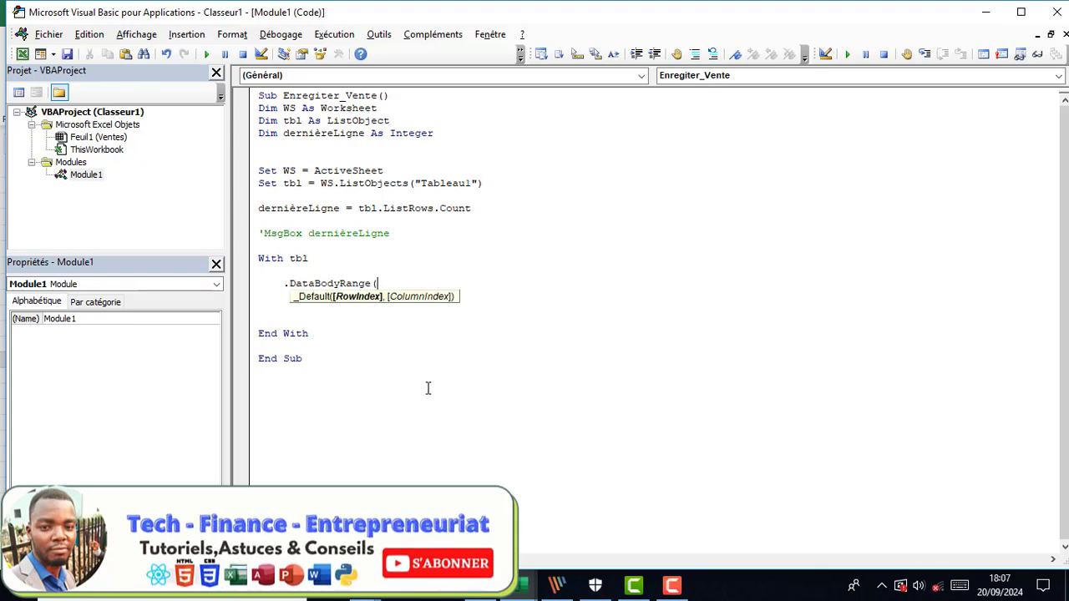
pyautogui.write('dernièreLigne')
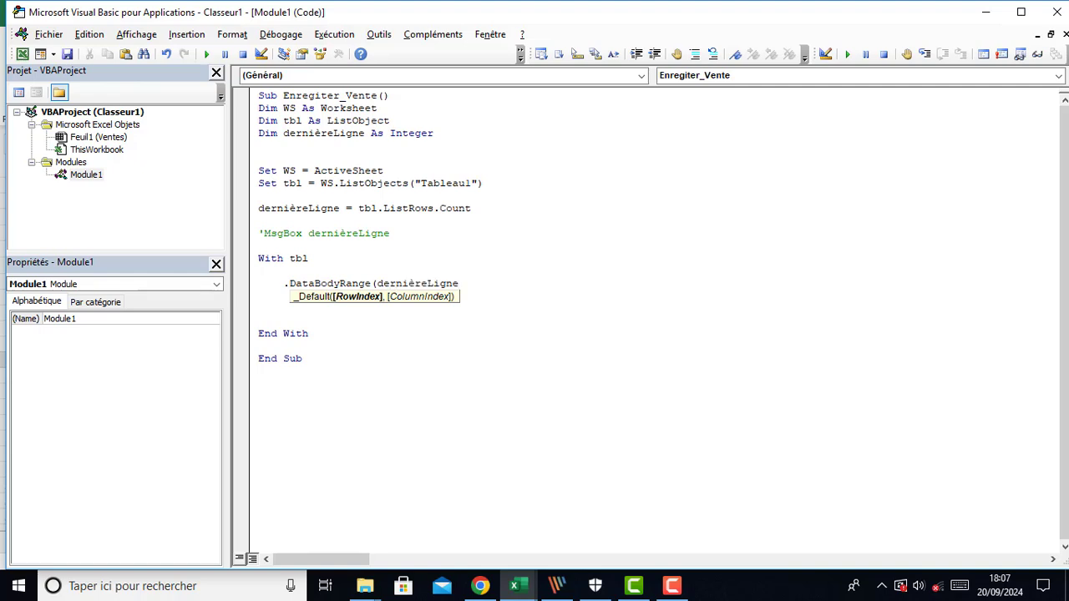
pyautogui.write(',')
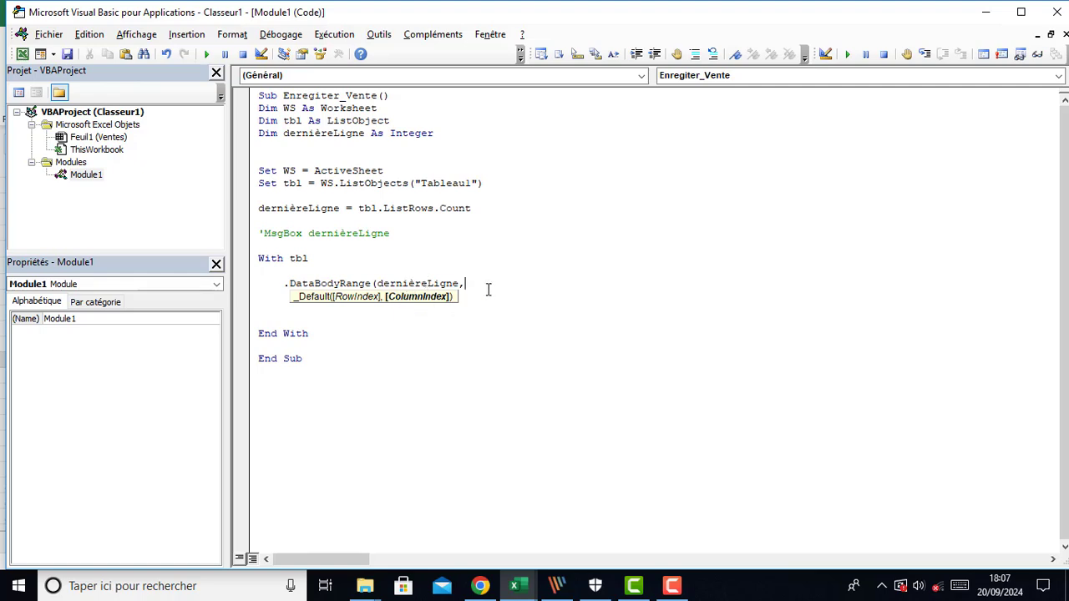
pyautogui.write('1)')
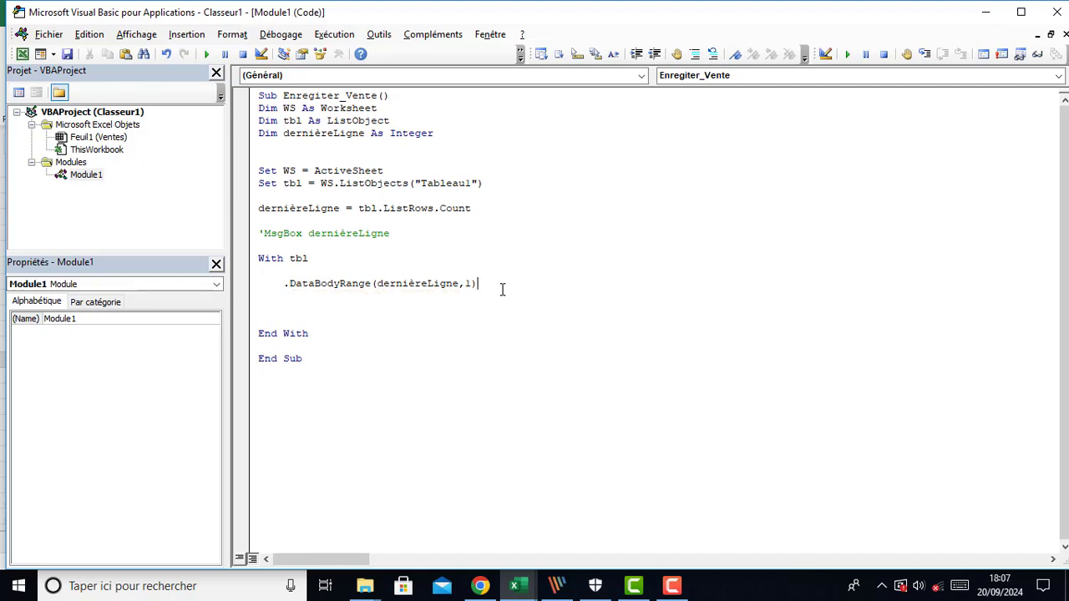
pyautogui.write('.value = ws.')
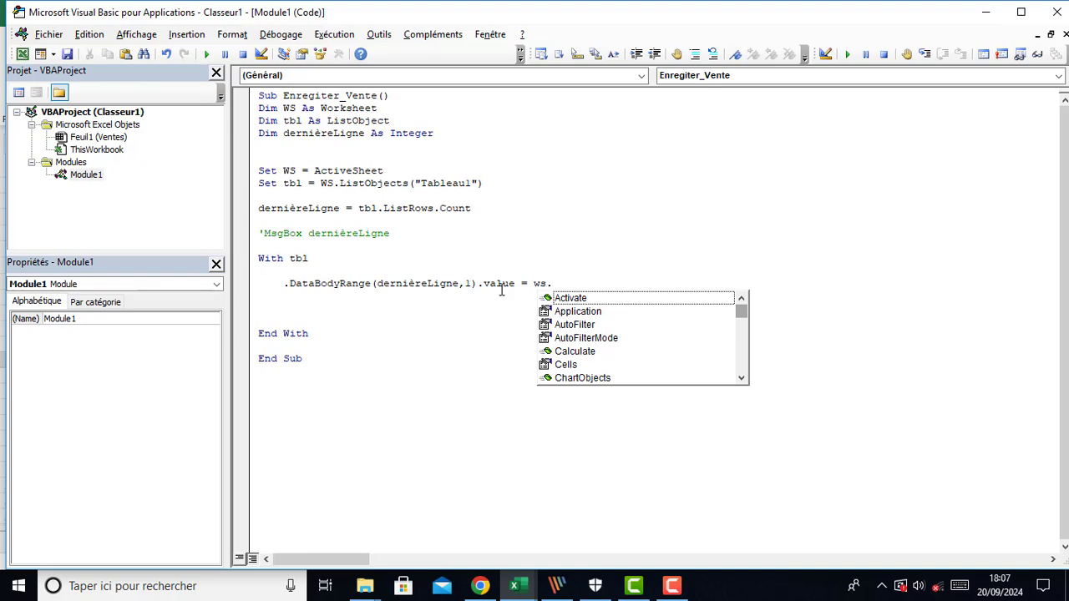
pyautogui.write('Range')
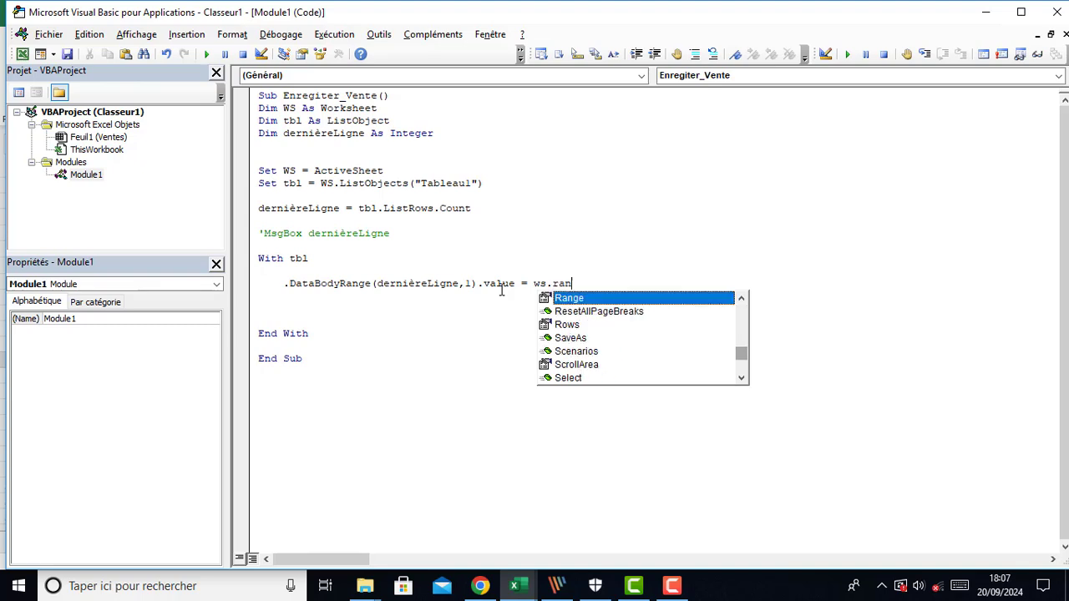
pyautogui.press('Tab')
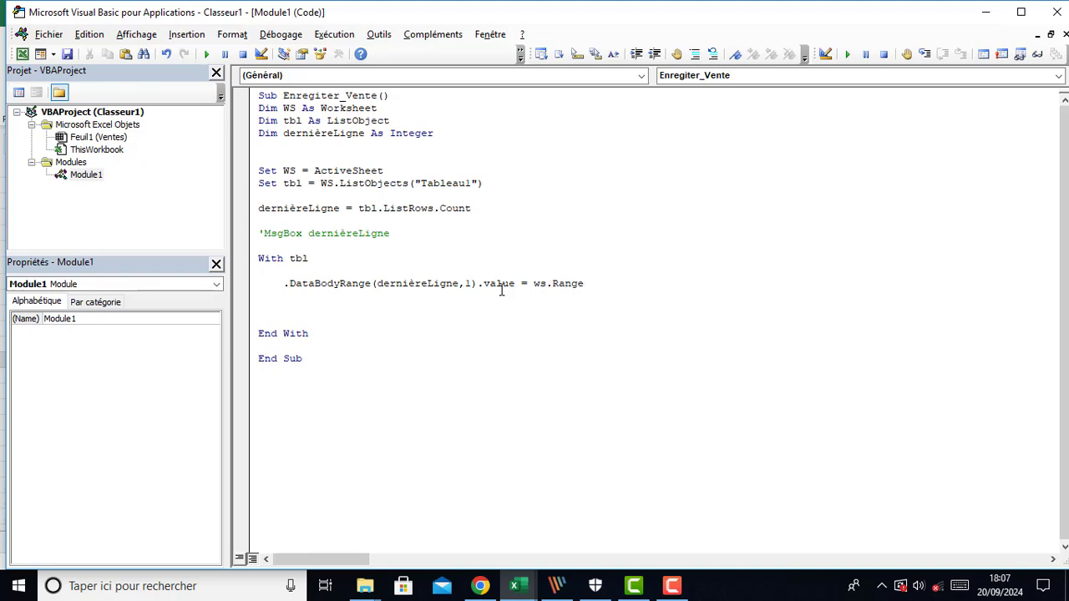
pyautogui.write('(')
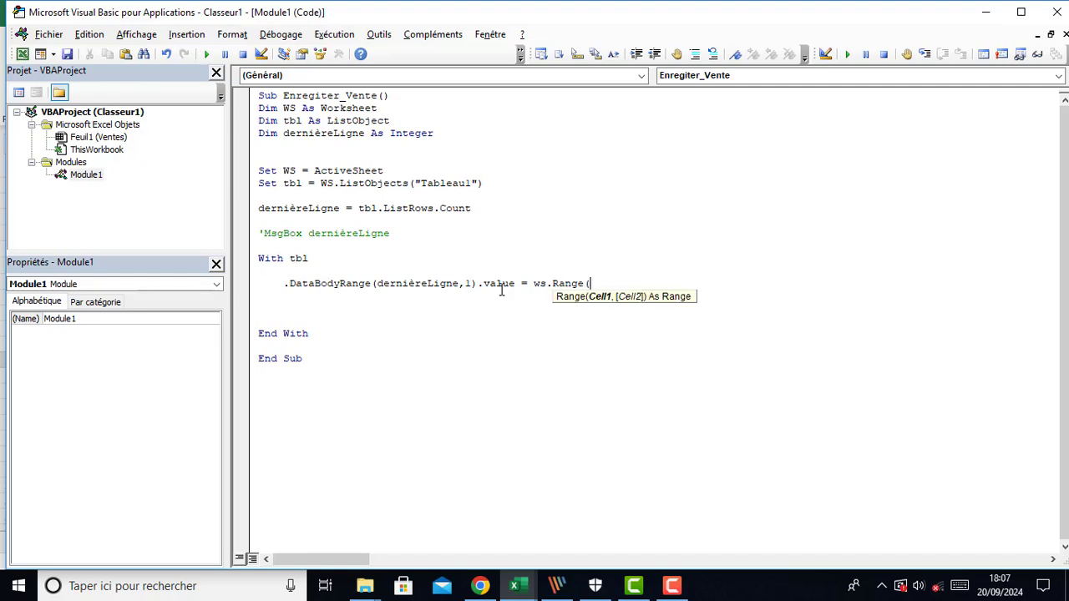
pyautogui.write(')')
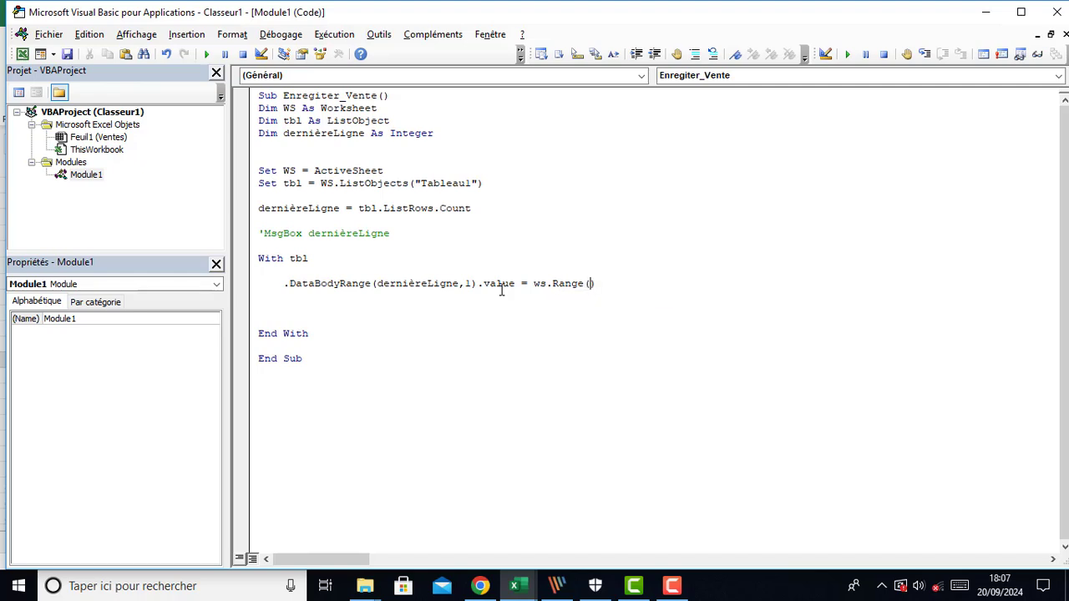
pyautogui.write('""')
# Check the name assigned to the Menu cell B6 on the worksheet
pyautogui.moveTo(521, 592)
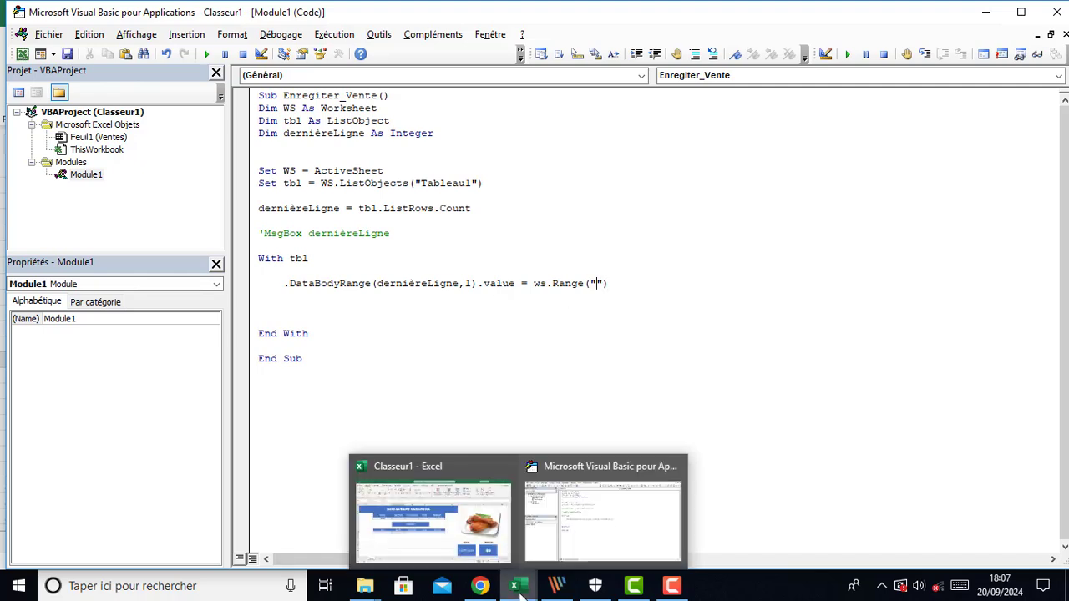
pyautogui.click(488, 565)
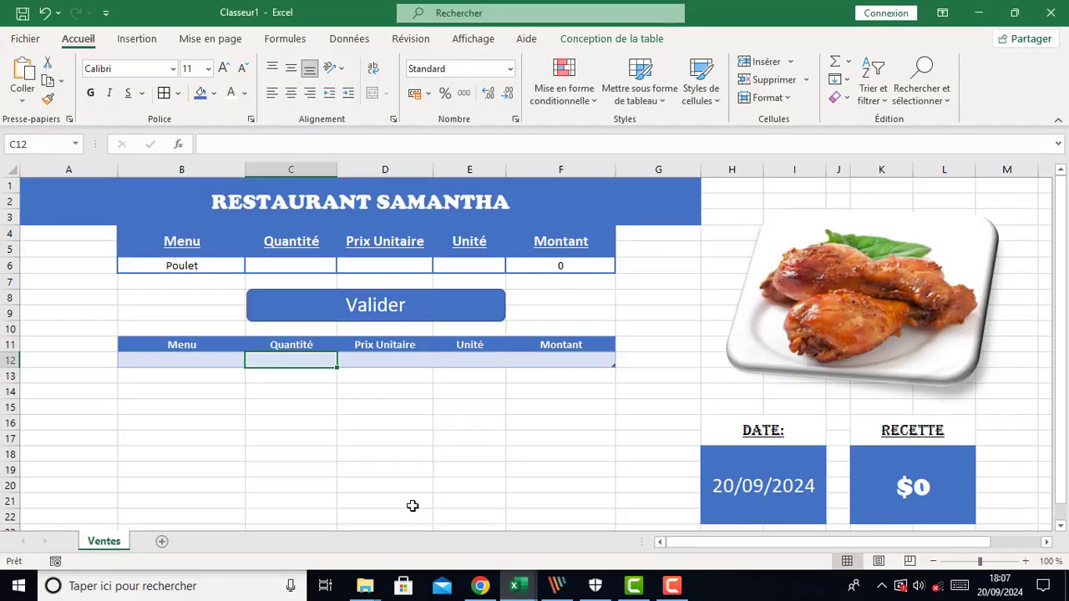
pyautogui.click(186, 267)
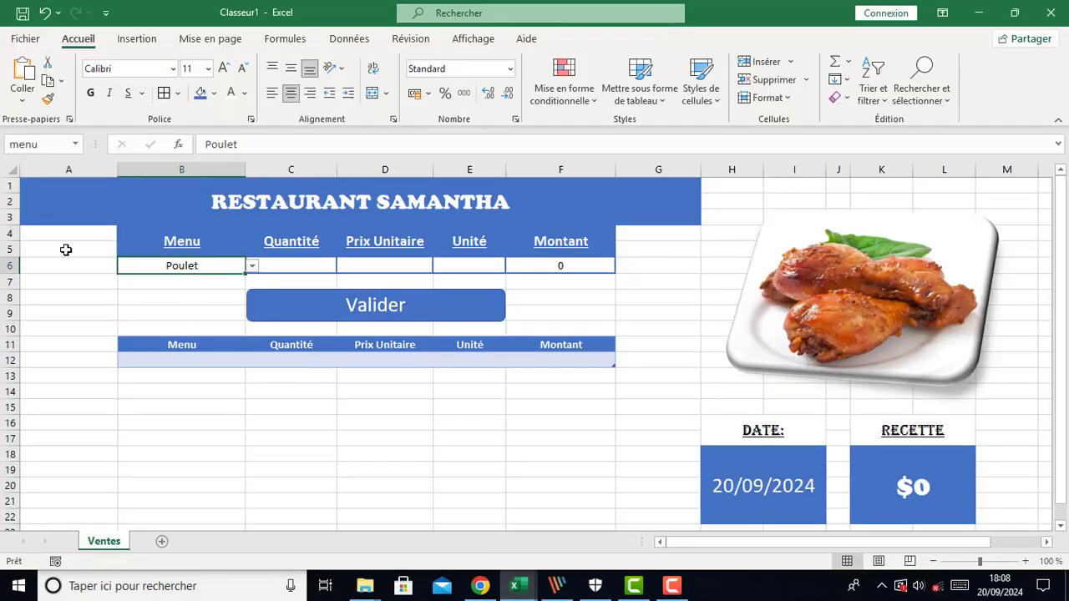
pyautogui.click(28, 144)
pyautogui.click(272, 422)
pyautogui.moveTo(518, 589)
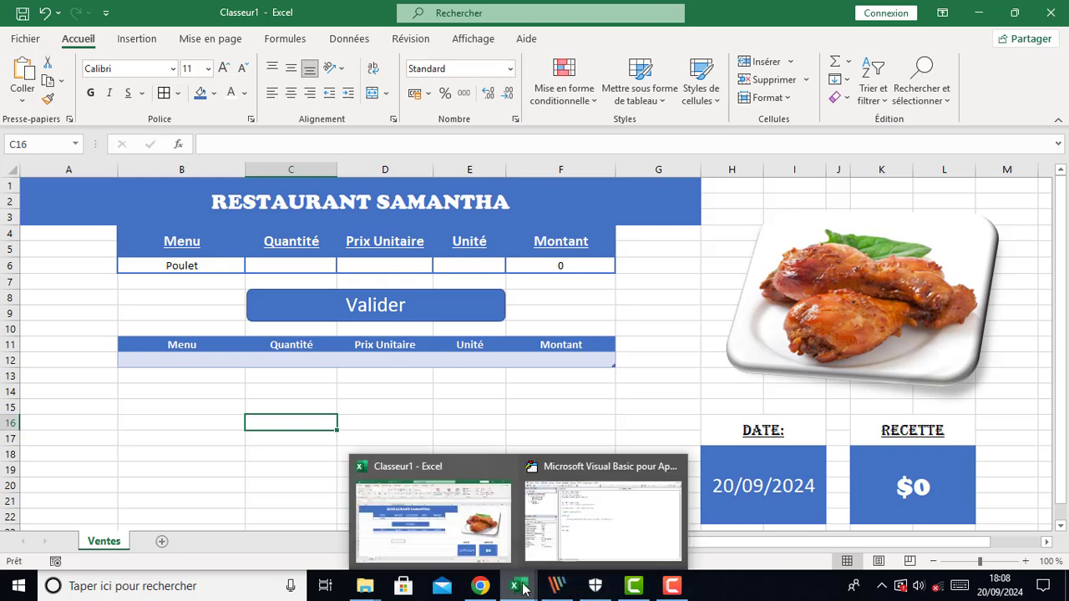
# Complete the assignment as ws.Range("menu").Value
pyautogui.click(578, 522)
pyautogui.write('menu')
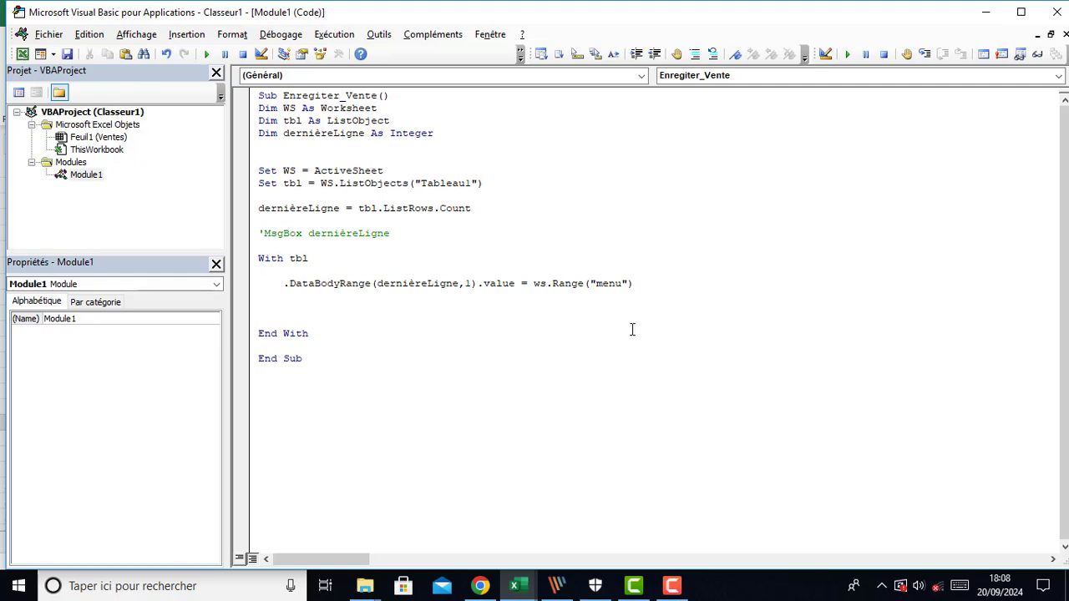
pyautogui.click(650, 286)
pyautogui.write('.v')
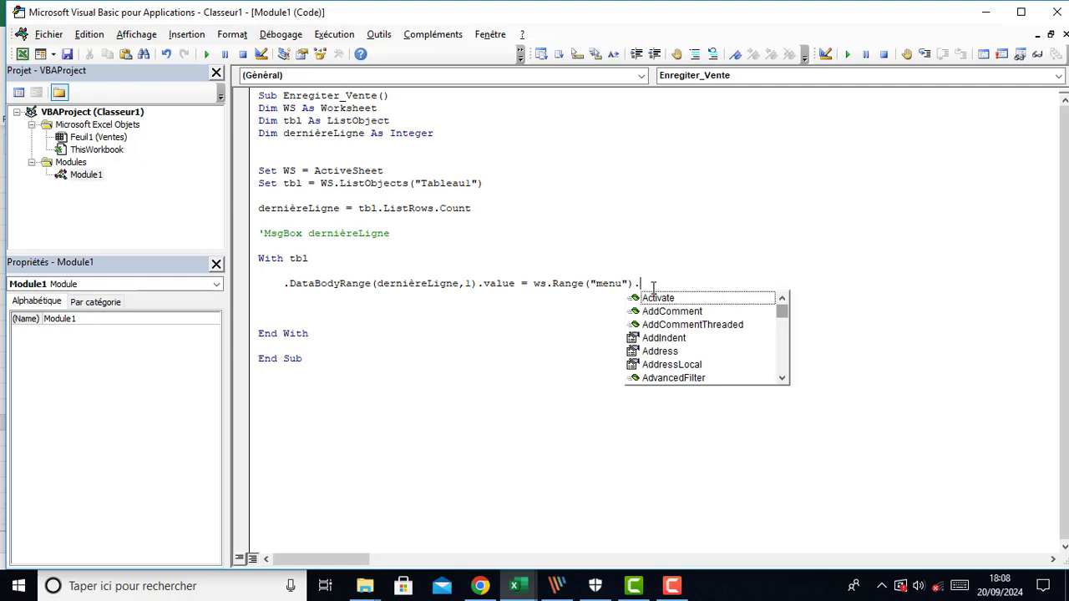
pyautogui.write('a')
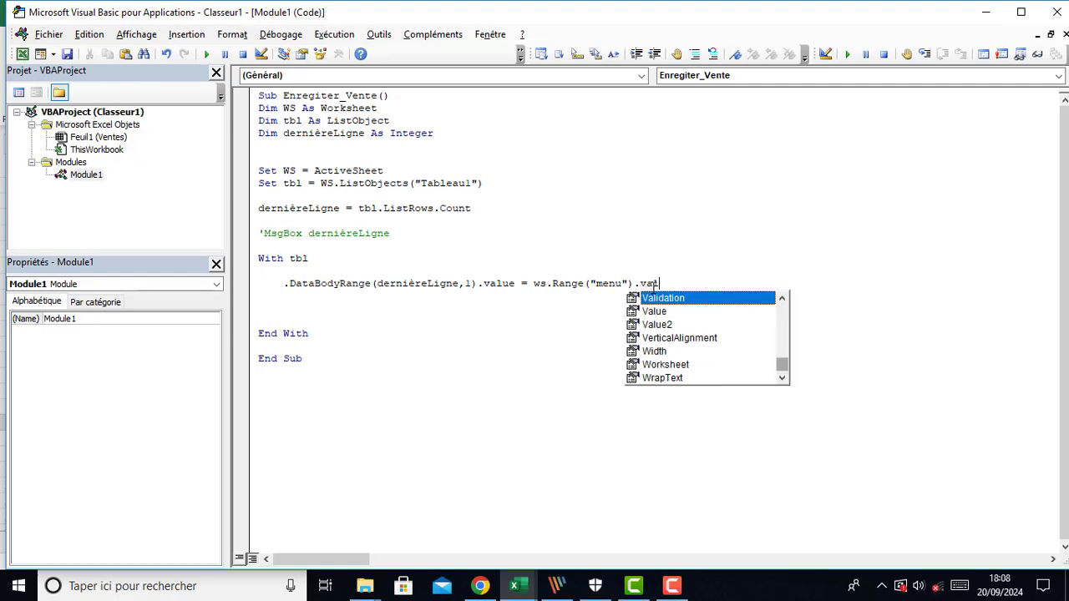
pyautogui.write('lue')
pyautogui.press('Tab')
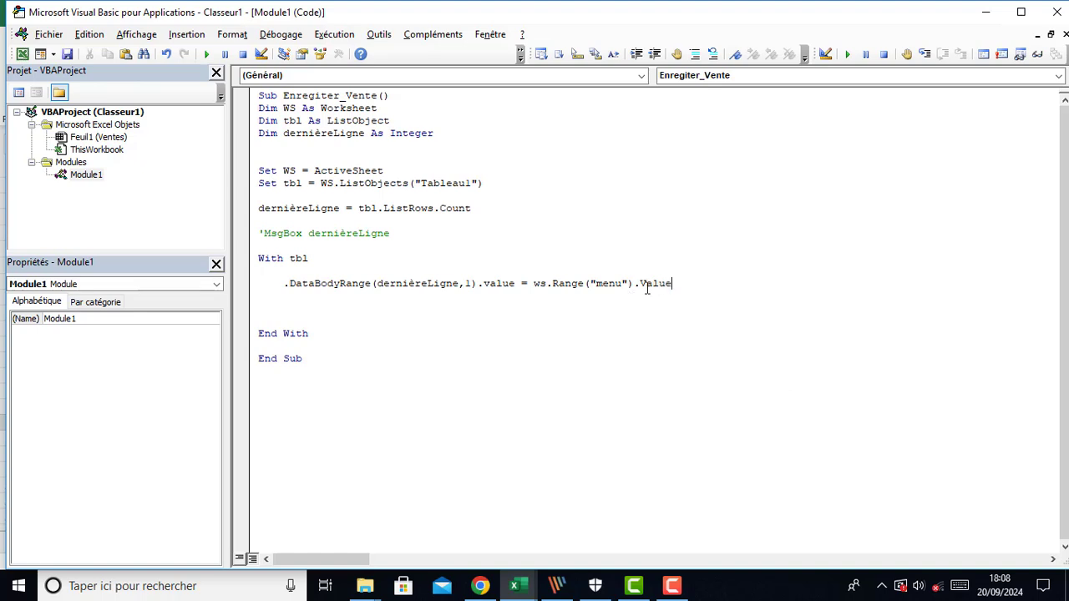
# Duplicate the .DataBodyRange assignment line four times below itself inside the With block
pyautogui.click(248, 286)
pyautogui.hotkey('ctrl', 'c')
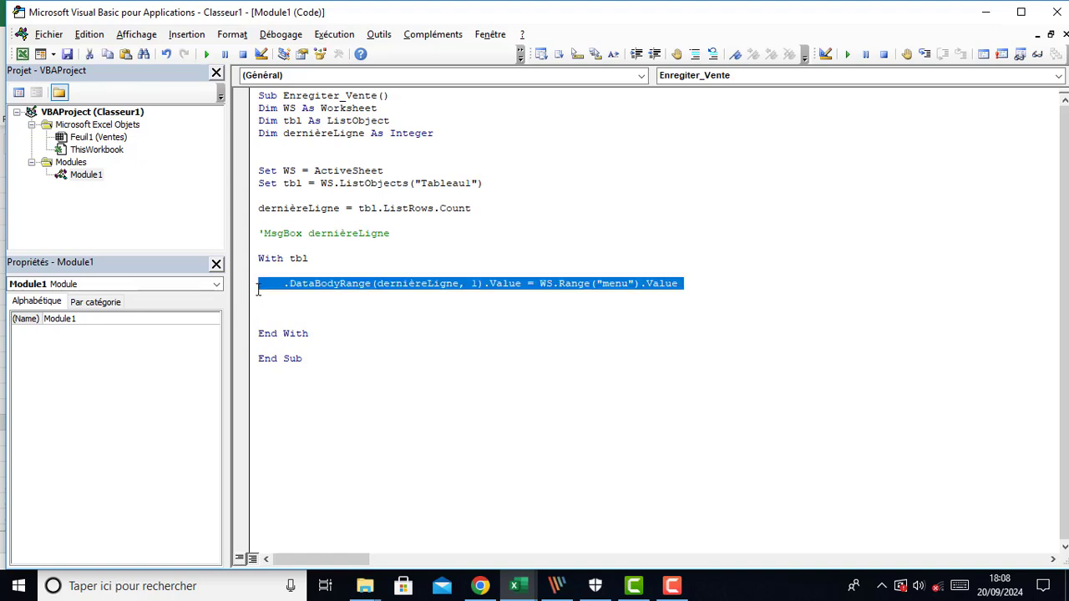
pyautogui.click(262, 296)
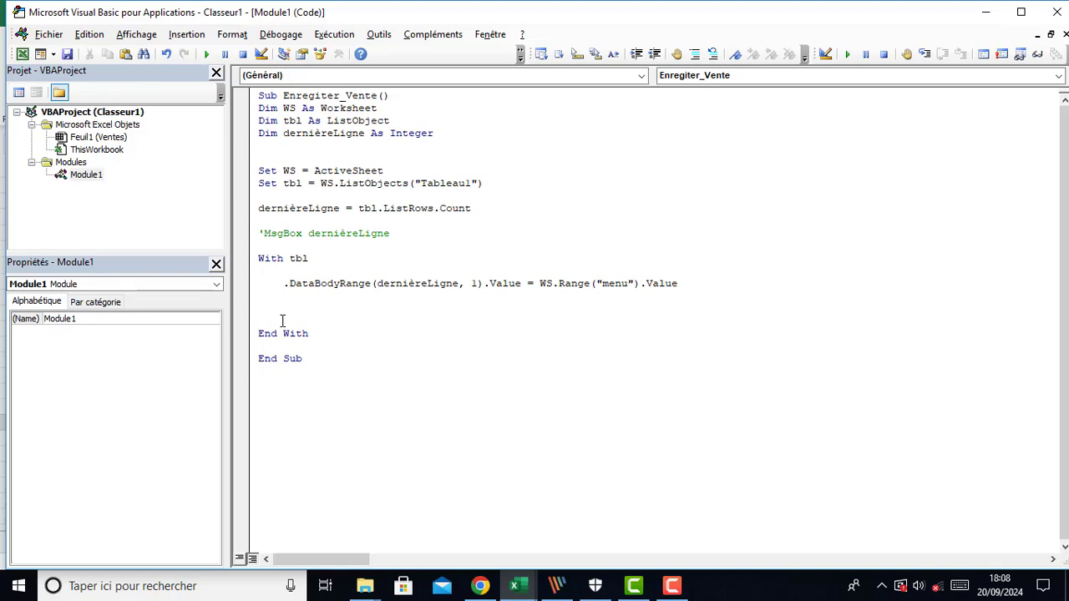
pyautogui.hotkey('ctrl', 'v')
pyautogui.hotkey('ctrl', 'v')
pyautogui.hotkey('ctrl', 'v')
pyautogui.hotkey('ctrl', 'v')
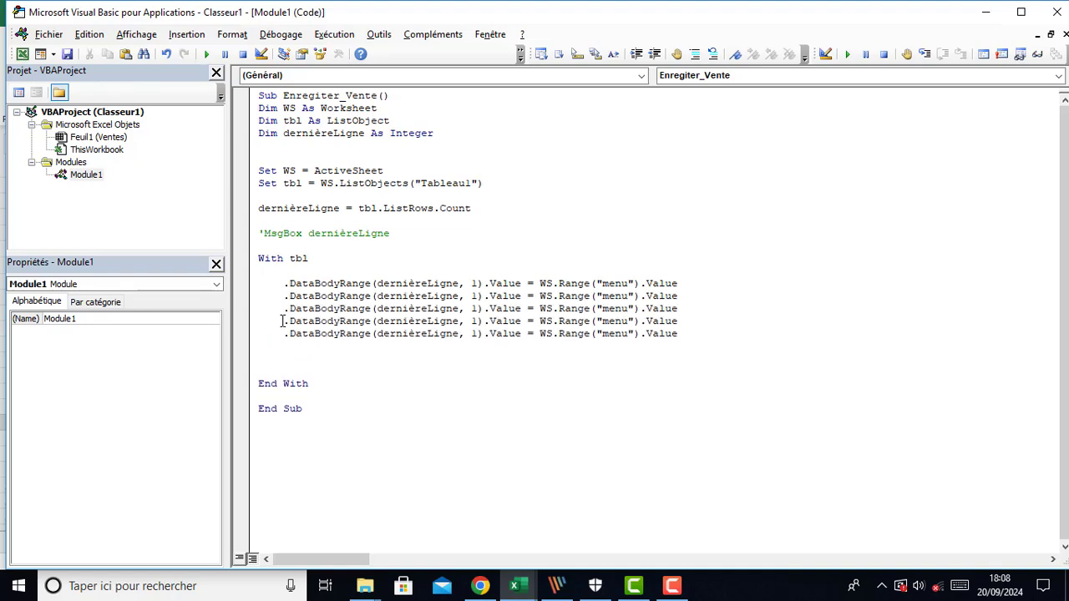
# Set the column indices of the four duplicated lines to 2, 3, 4 and 5
pyautogui.doubleClick(474, 296)
pyautogui.write('2')
pyautogui.doubleClick(473, 308)
pyautogui.write('3')
pyautogui.doubleClick(474, 321)
pyautogui.write('4')
pyautogui.doubleClick(473, 334)
pyautogui.write('5')
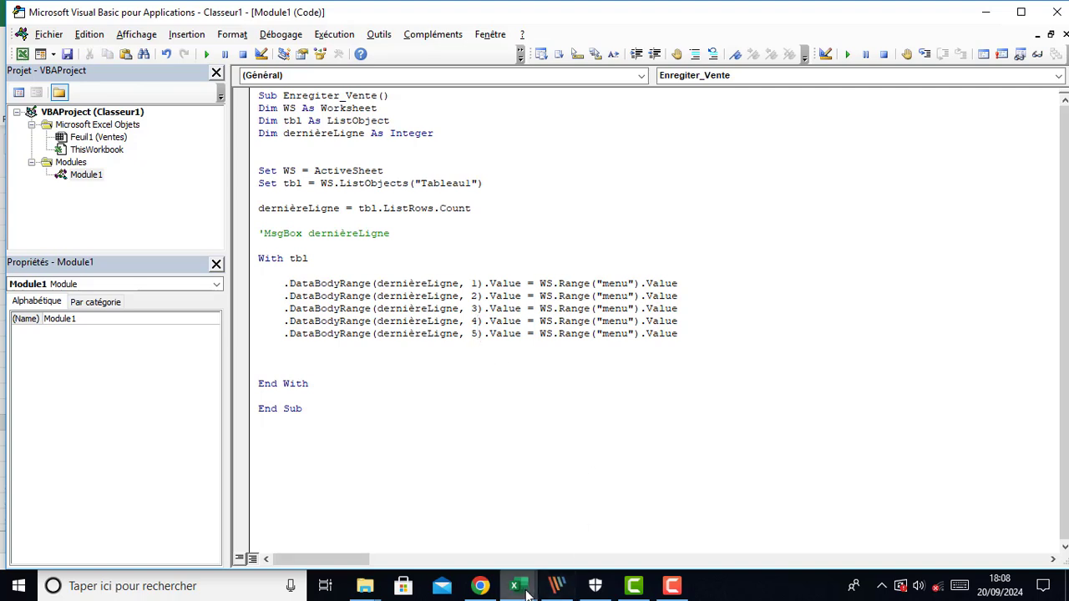
# Replace the range name in the column 2 line with quantité, the name of the Quantité cell C6
pyautogui.moveTo(518, 586)
pyautogui.click(430, 522)
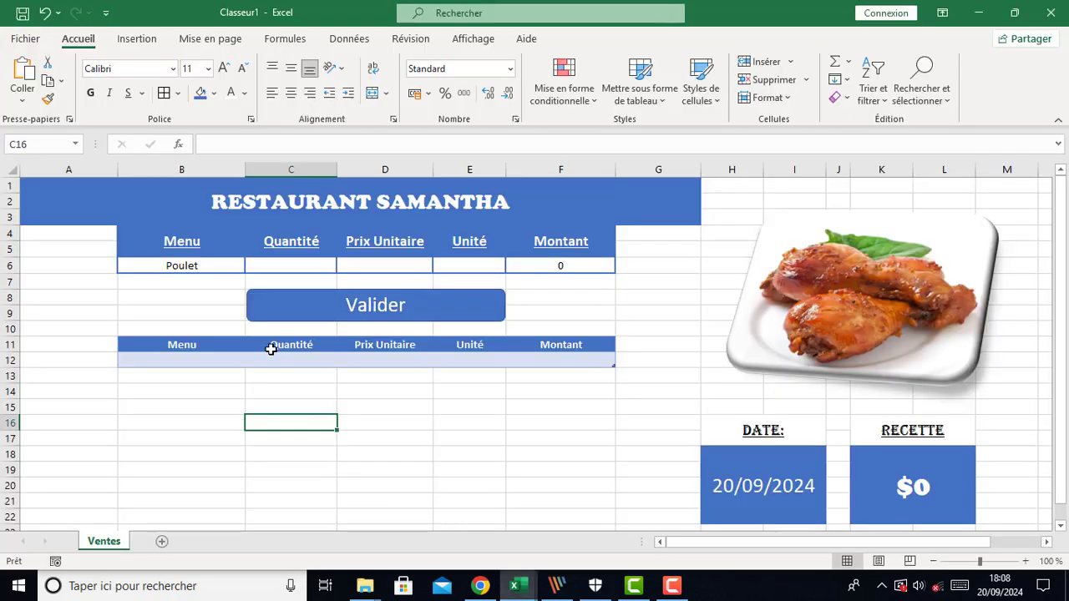
pyautogui.click(281, 266)
pyautogui.click(37, 145)
pyautogui.hotkey('ctrl', 'c')
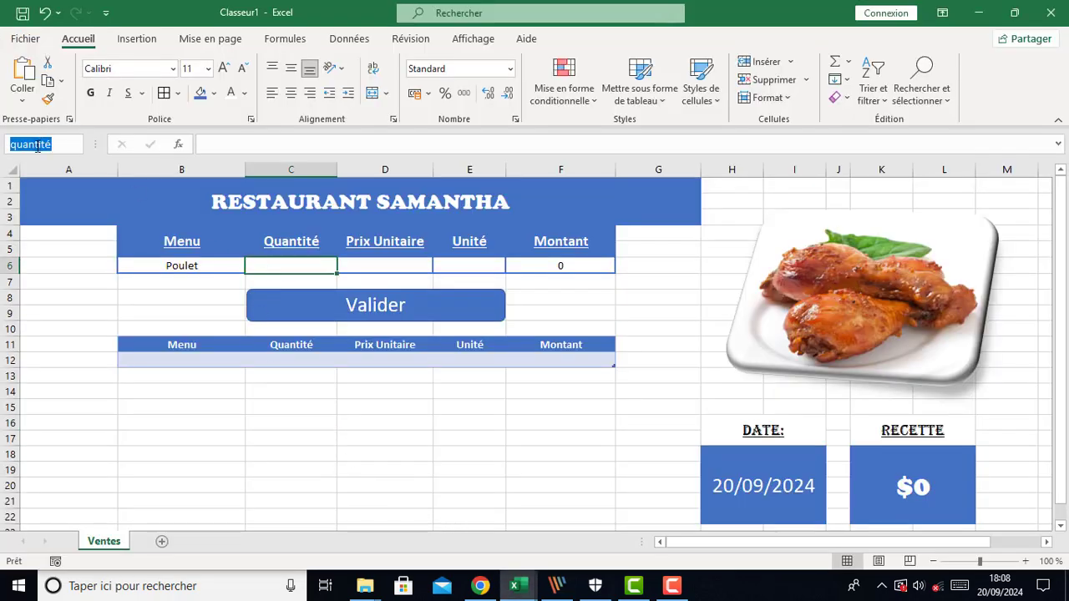
pyautogui.moveTo(516, 584)
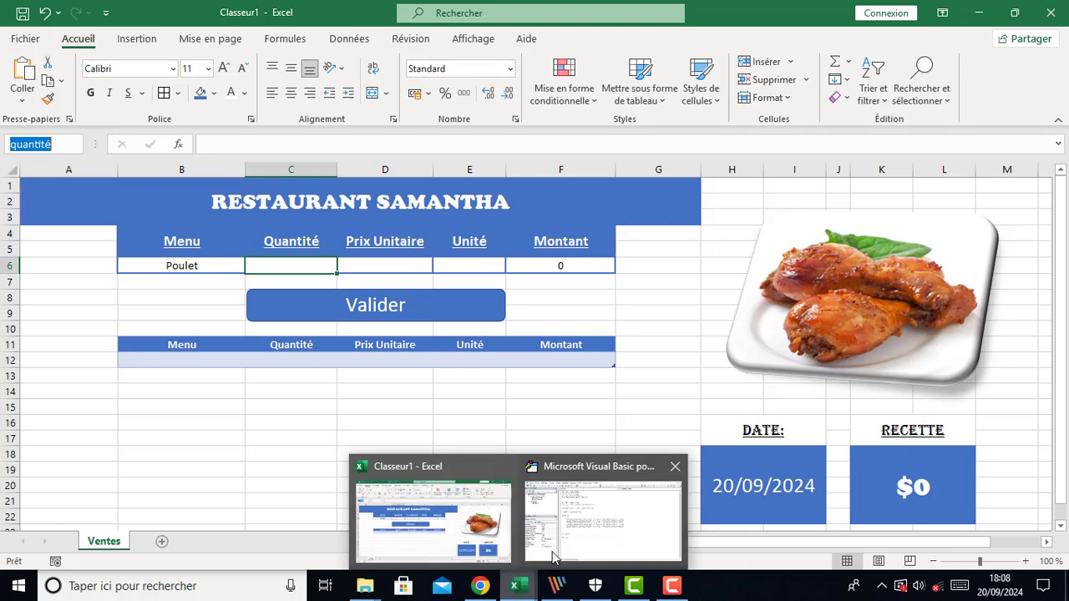
pyautogui.click(552, 557)
pyautogui.doubleClick(615, 299)
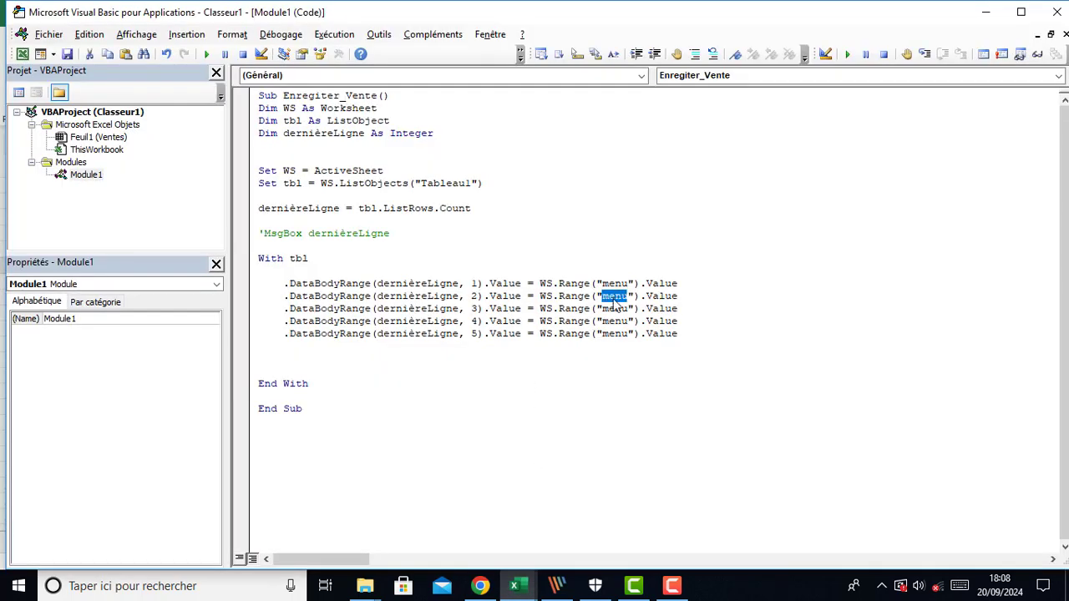
pyautogui.hotkey('ctrl', 'v')
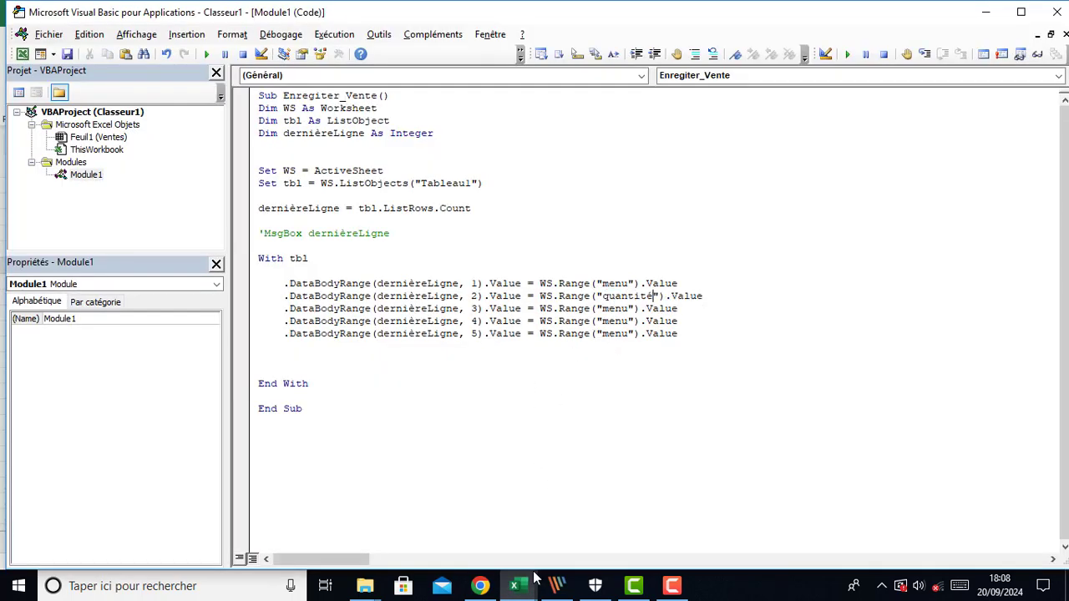
# Replace the range name in the column 3 line with prix
pyautogui.moveTo(520, 590)
pyautogui.moveTo(462, 545)
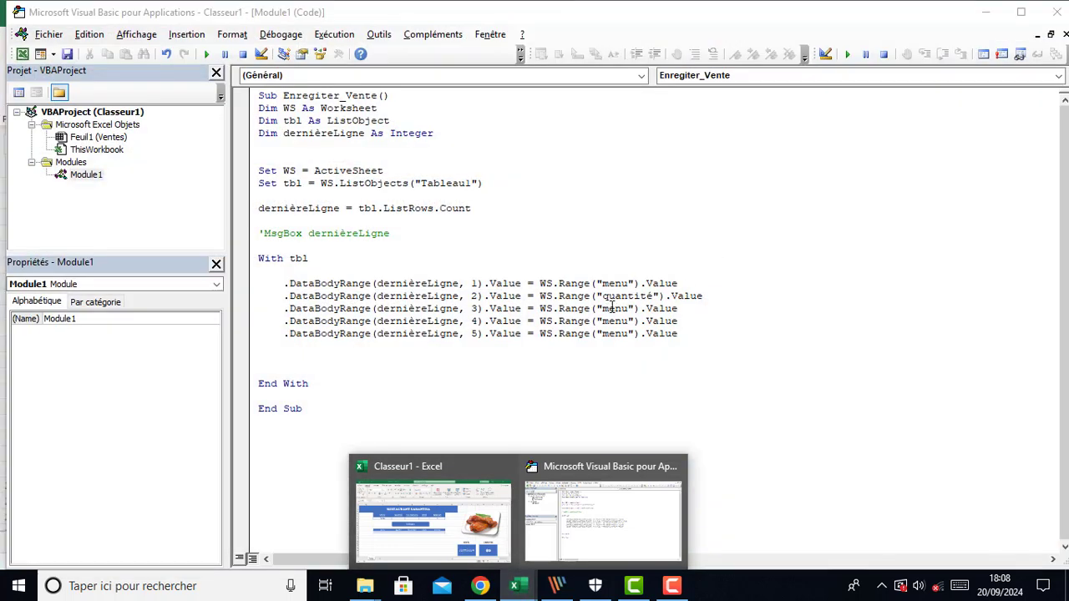
pyautogui.doubleClick(614, 308)
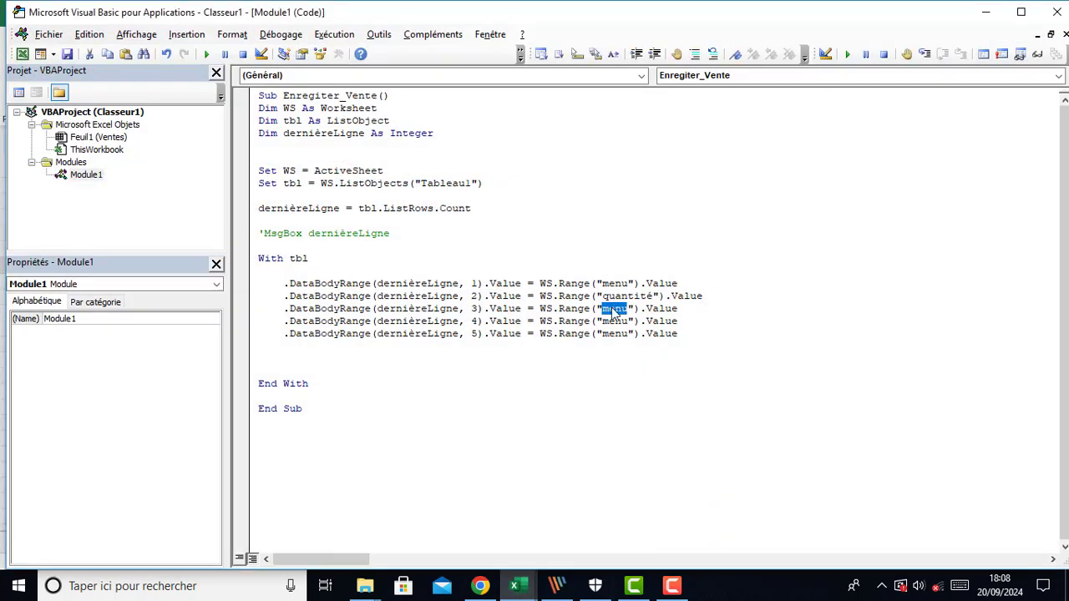
pyautogui.moveTo(524, 588)
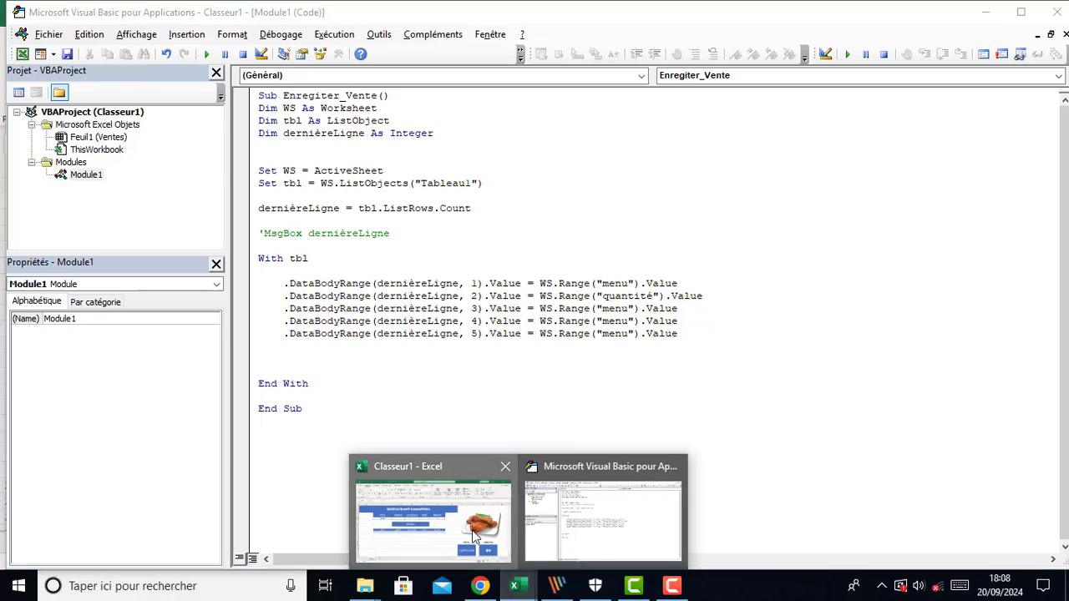
pyautogui.click(475, 536)
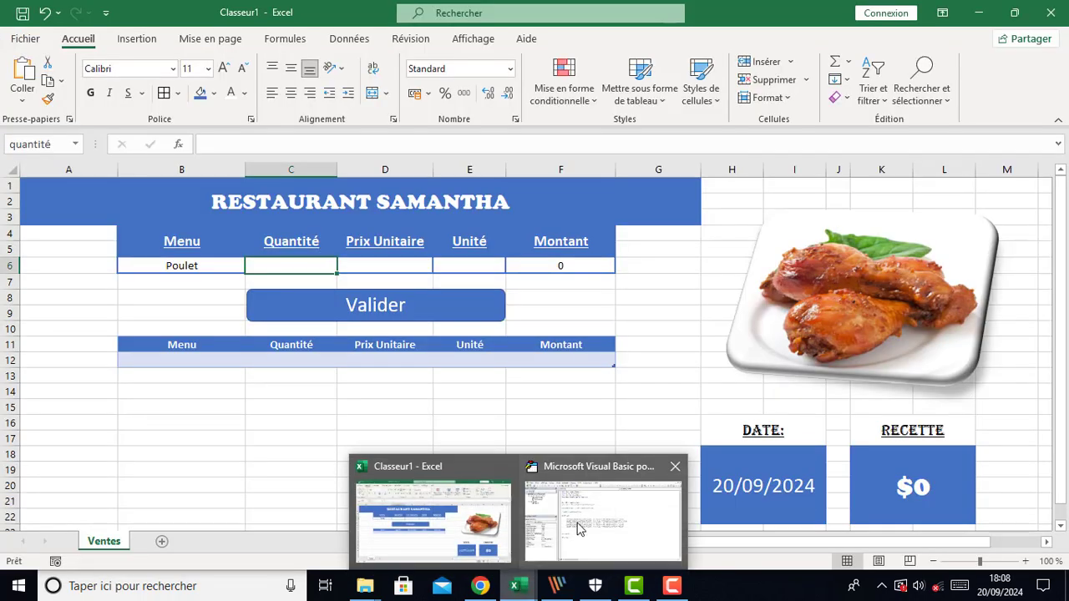
pyautogui.click(585, 518)
pyautogui.write('prix").Value')
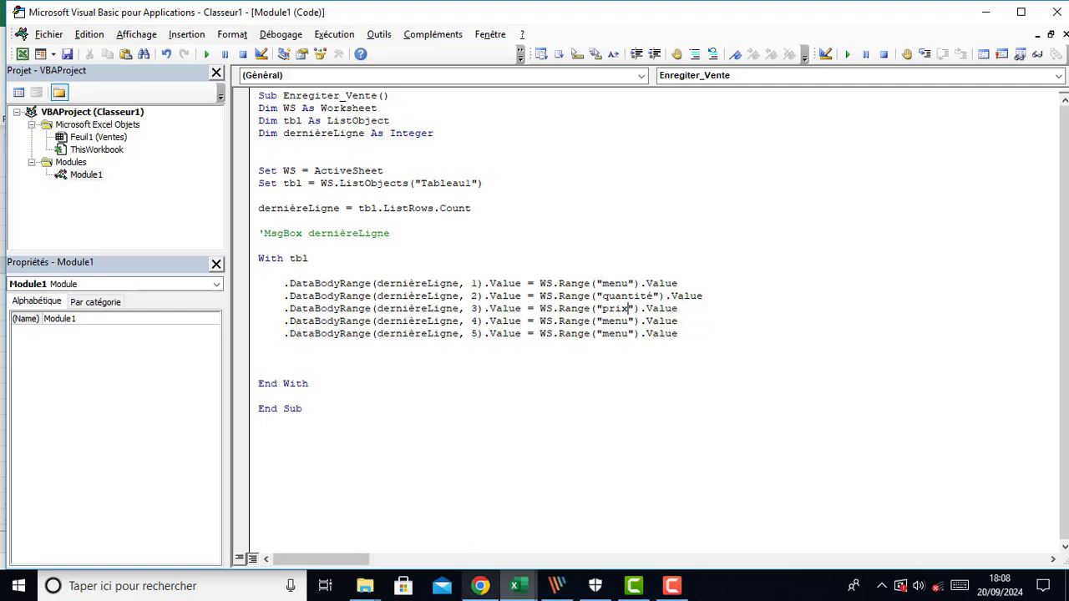
# Replace the range name in the column 4 line with unité, the name of the Unité cell E6
pyautogui.moveTo(515, 595)
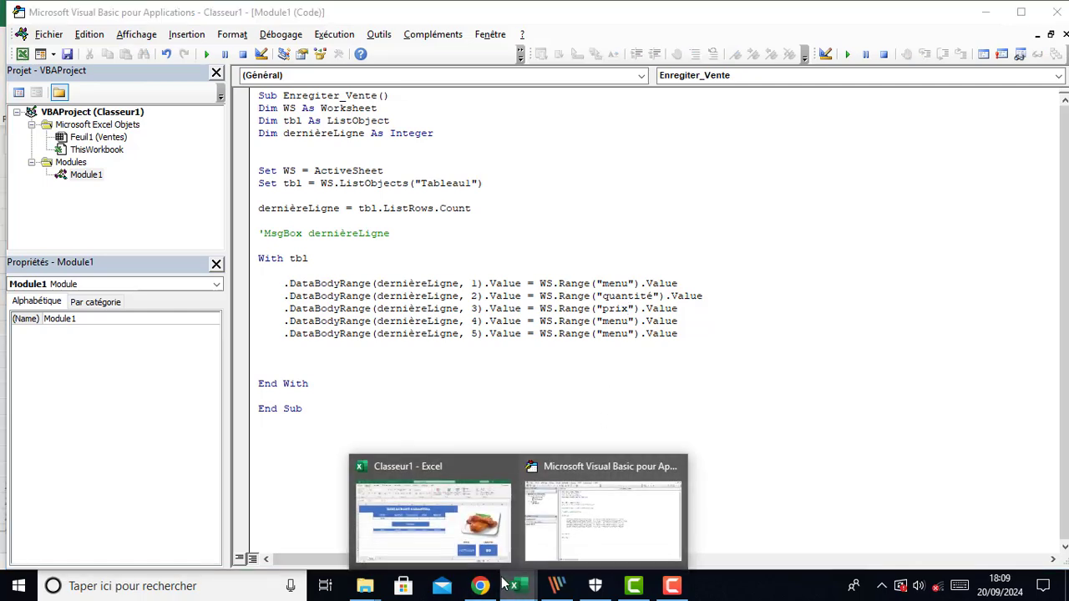
pyautogui.click(426, 514)
pyautogui.click(375, 265)
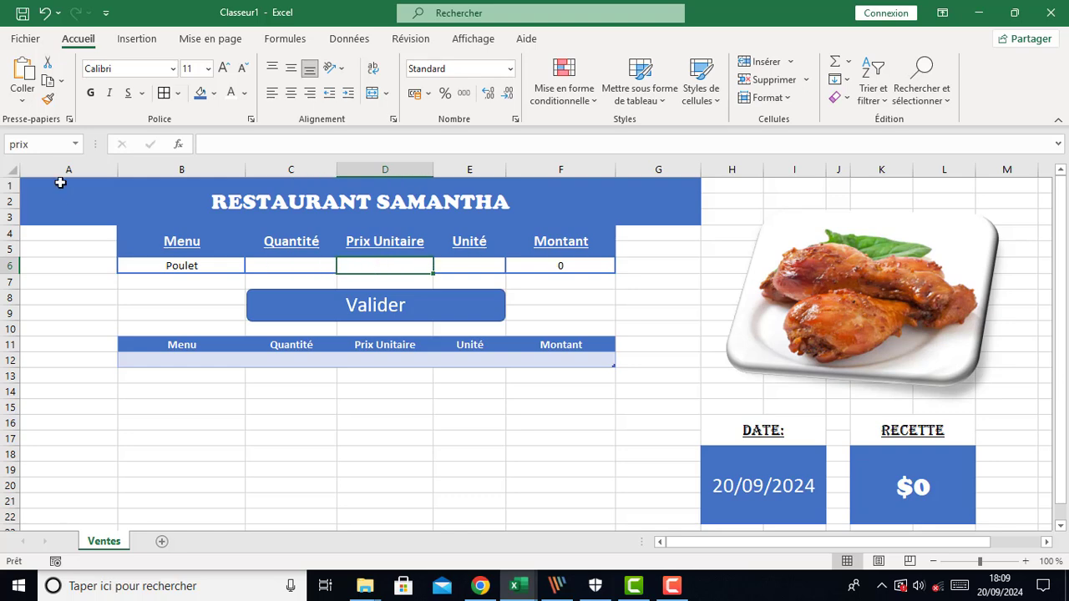
pyautogui.click(442, 268)
pyautogui.click(27, 144)
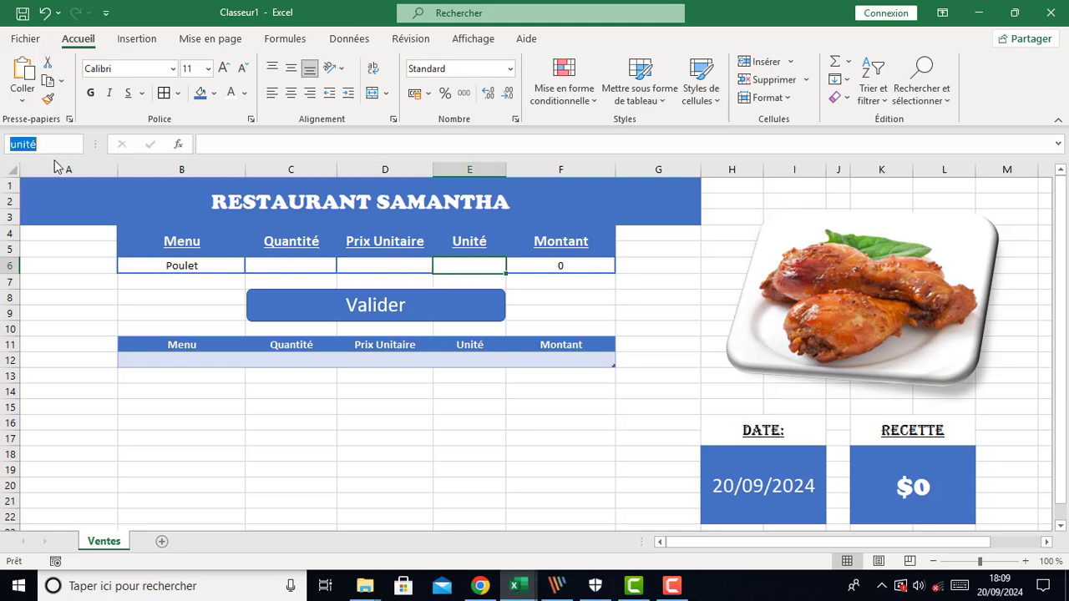
pyautogui.moveTo(518, 589)
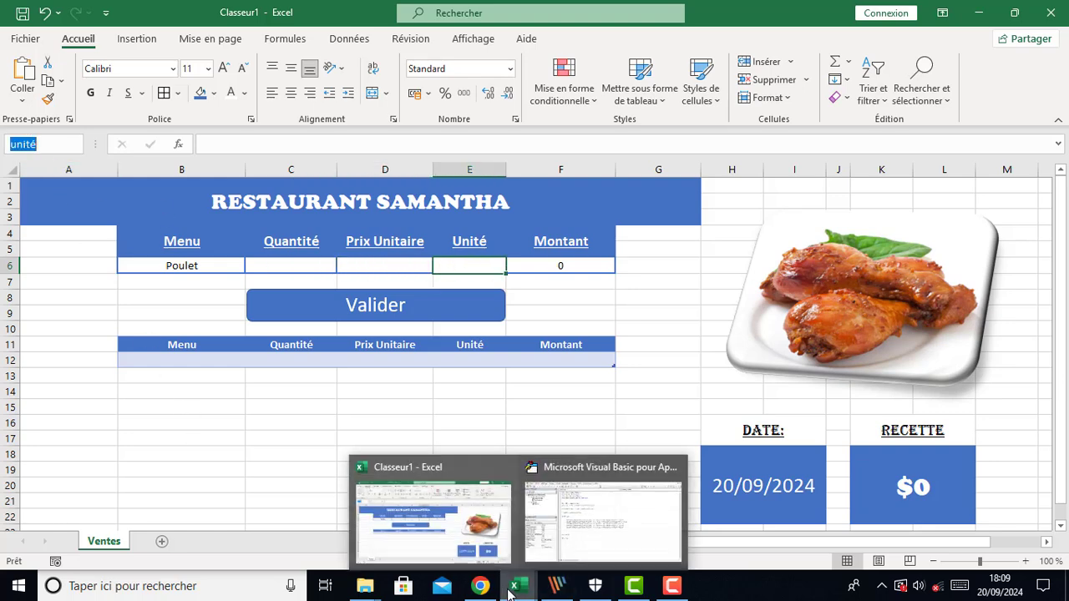
pyautogui.click(589, 518)
pyautogui.doubleClick(619, 322)
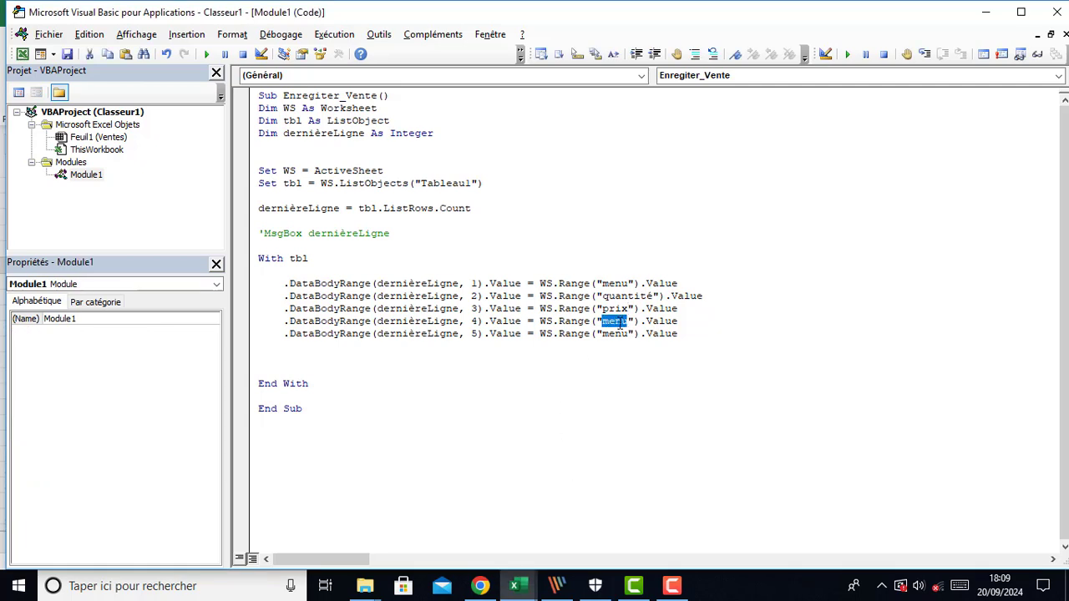
pyautogui.hotkey('ctrl', 'v')
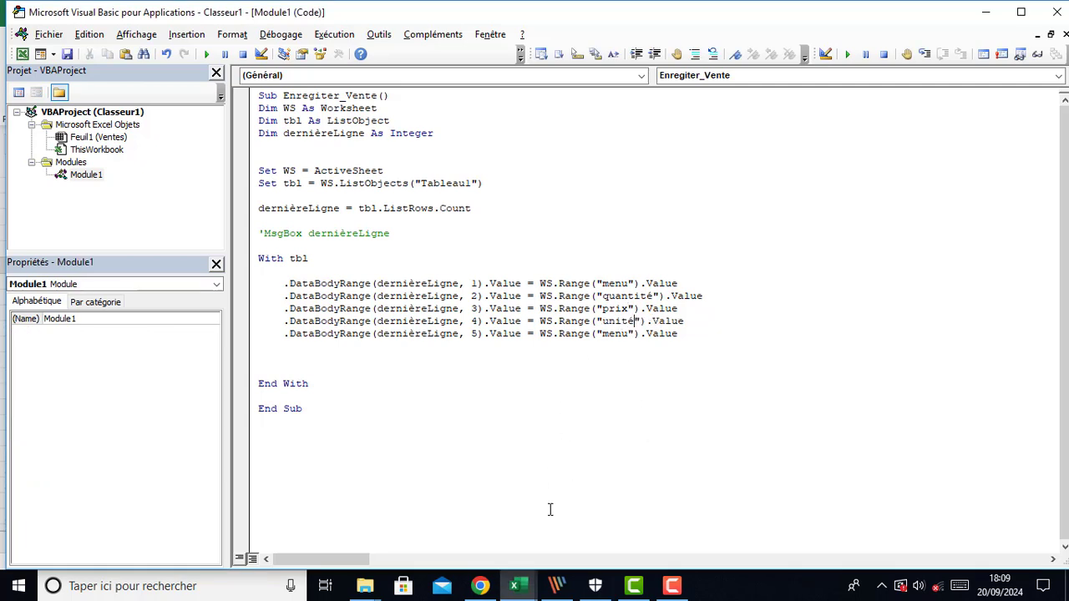
# Replace the range name in the column 5 line with montant, the name of the Montant cell F6
pyautogui.moveTo(518, 587)
pyautogui.click(409, 509)
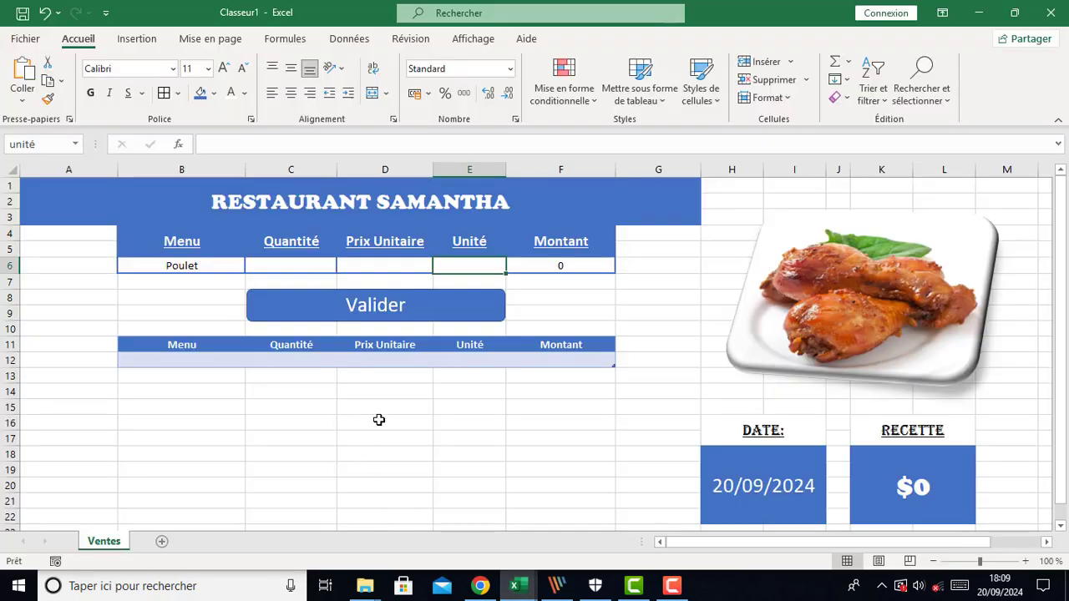
pyautogui.click(564, 266)
pyautogui.click(40, 145)
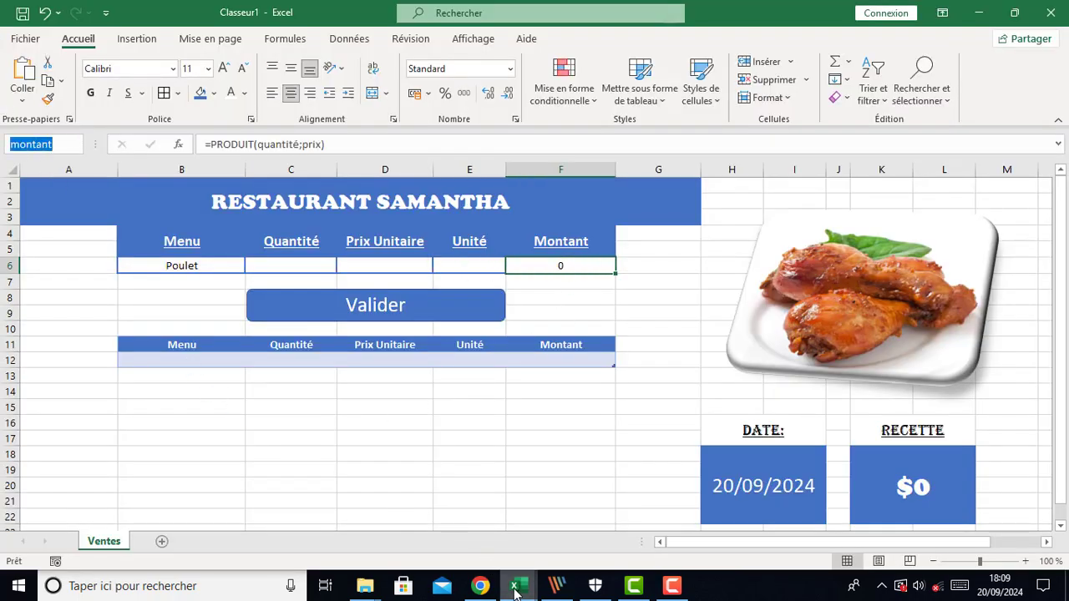
pyautogui.moveTo(516, 585)
pyautogui.click(617, 557)
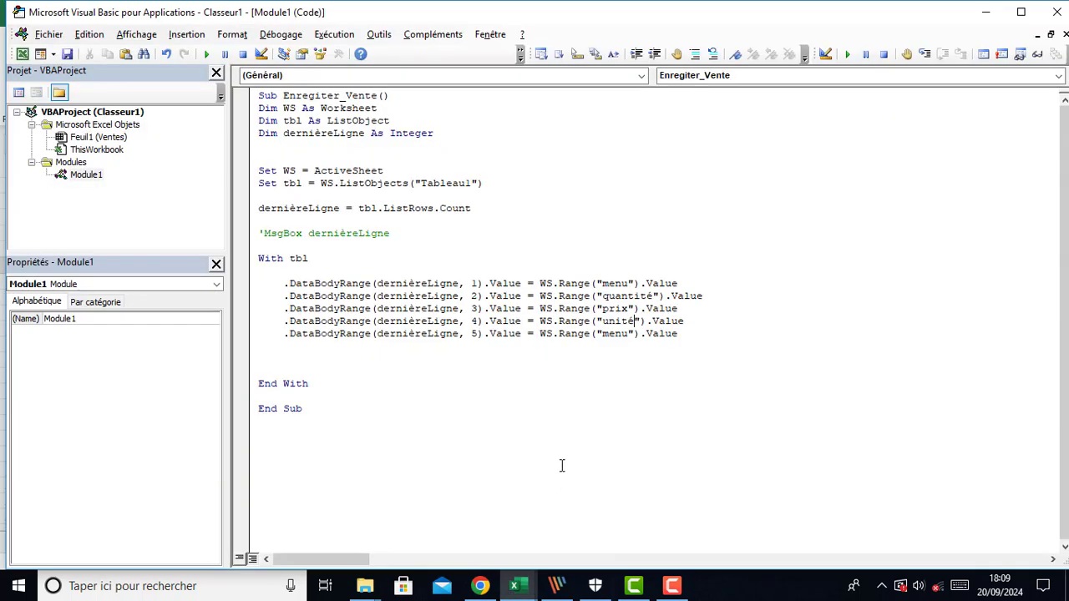
pyautogui.doubleClick(613, 334)
pyautogui.write('montant')
# Add the comment 'Inserer une ligne below the assignment lines, followed by a new indented line
pyautogui.click(624, 358)
pyautogui.write('ns')
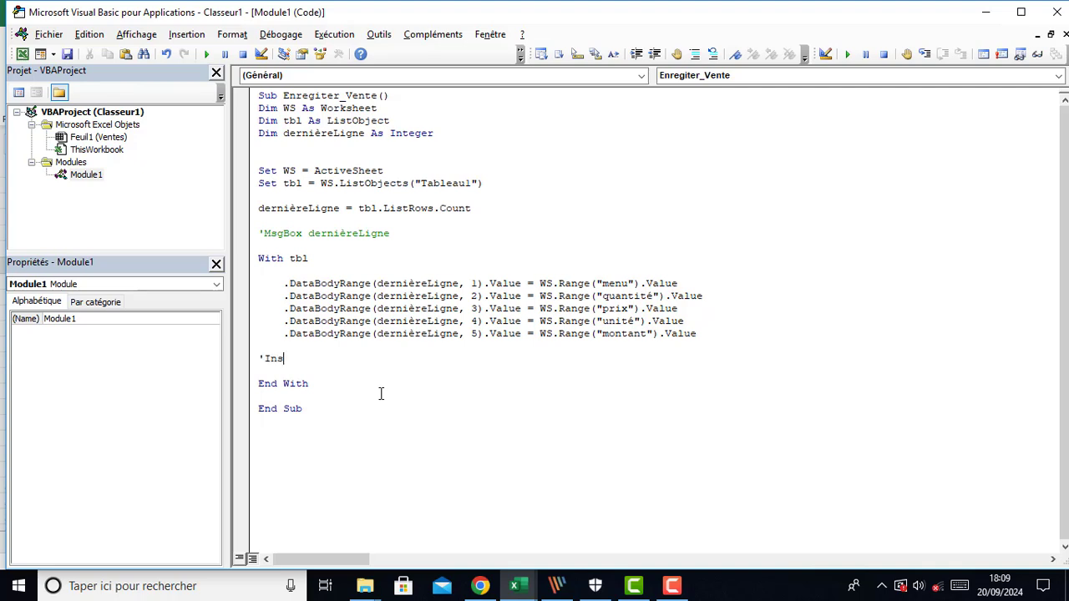
pyautogui.write('ertion de')
pyautogui.press('BackSpace')
pyautogui.press('BackSpace')
pyautogui.press('BackSpace')
pyautogui.press('BackSpace')
pyautogui.press('BackSpace')
pyautogui.press('BackSpace')
pyautogui.press('BackSpace')
pyautogui.press('BackSpace')
pyautogui.press('BackSpace')
pyautogui.press('BackSpace')
pyautogui.write('serer une ligne')
pyautogui.press('Return')
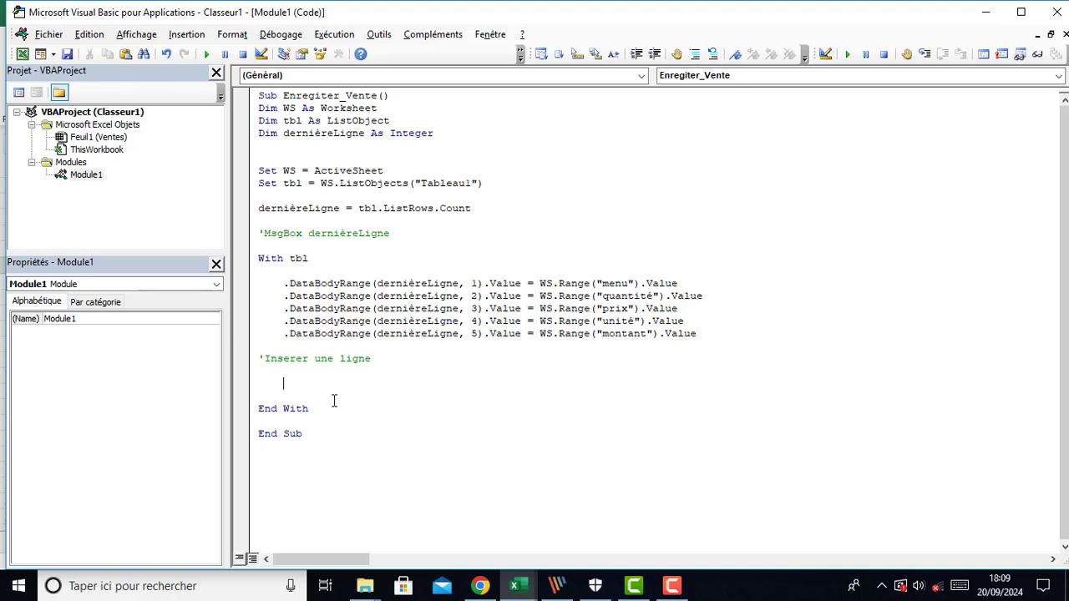
# Write .ListRows.Add AlwaysInsert:=True under the comment inside the With block
pyautogui.write('.lis')
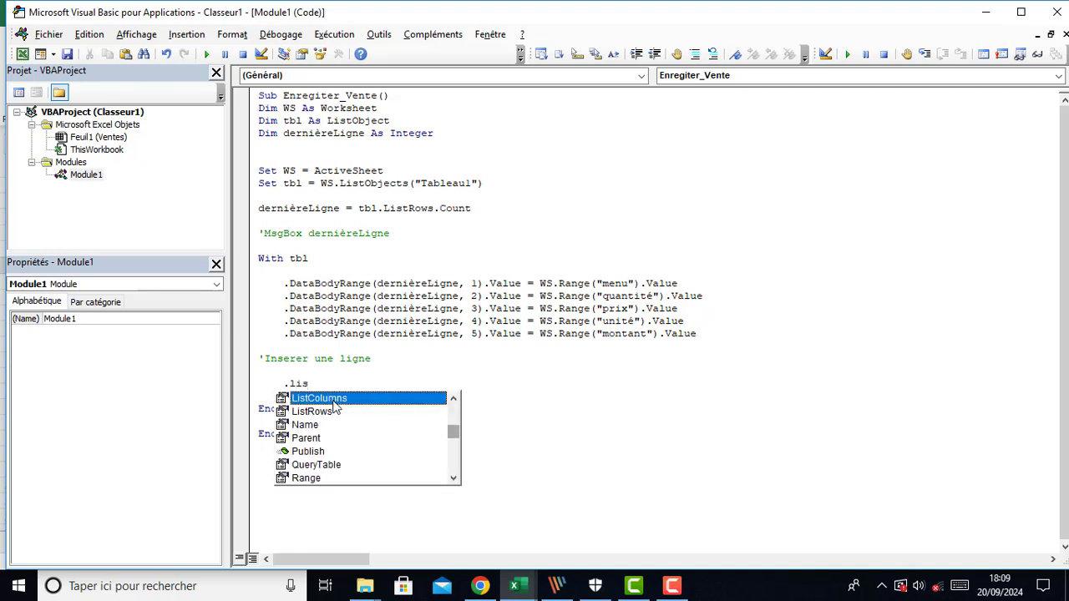
pyautogui.click(313, 411)
pyautogui.doubleClick(313, 411)
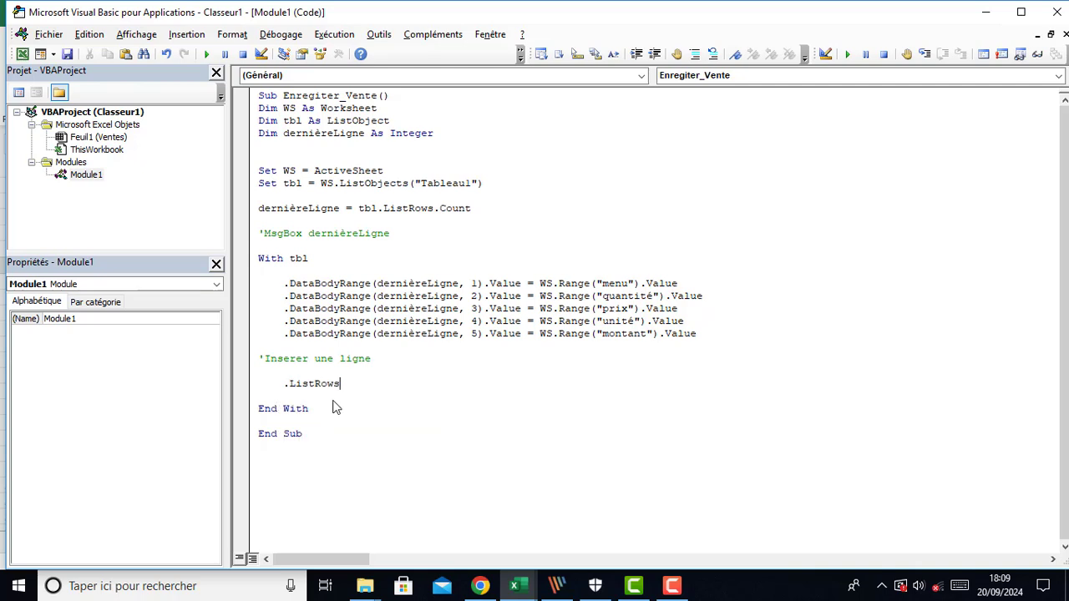
pyautogui.write('.a')
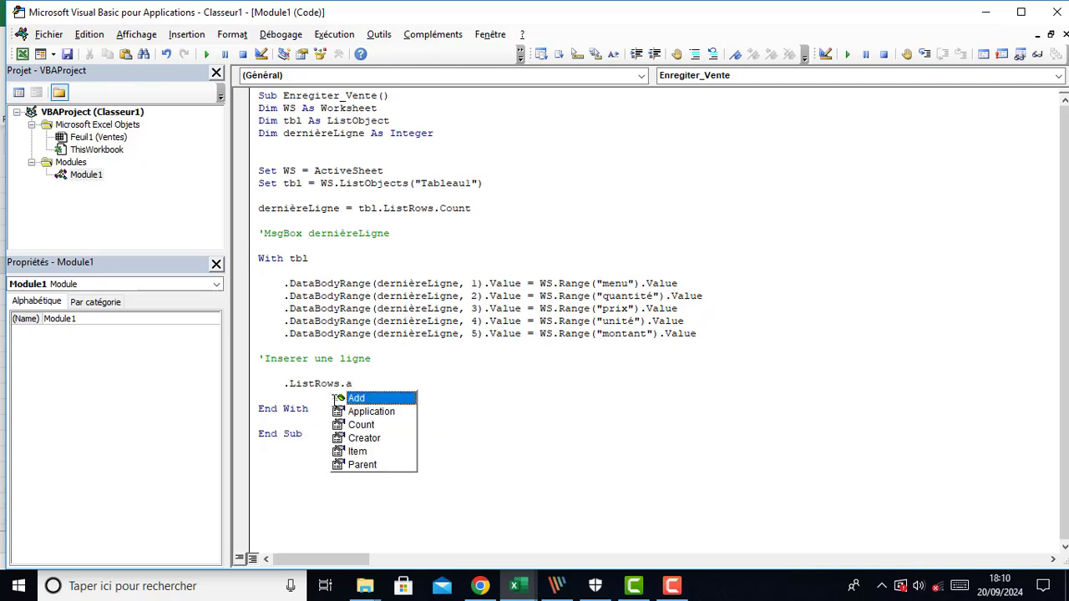
pyautogui.press('Tab')
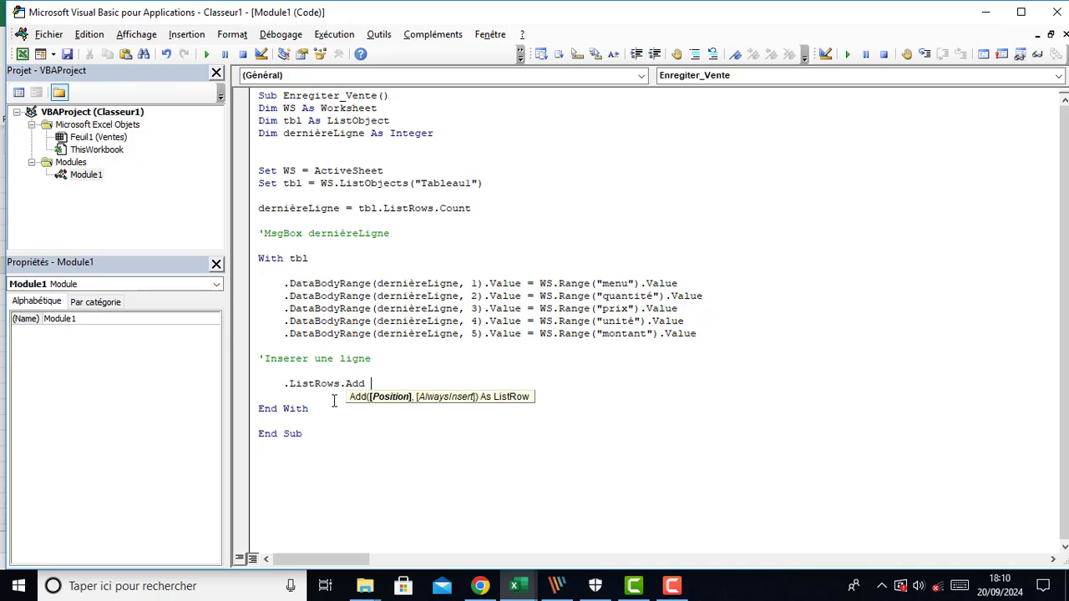
pyautogui.write('Always')
pyautogui.write('Insert:=true')
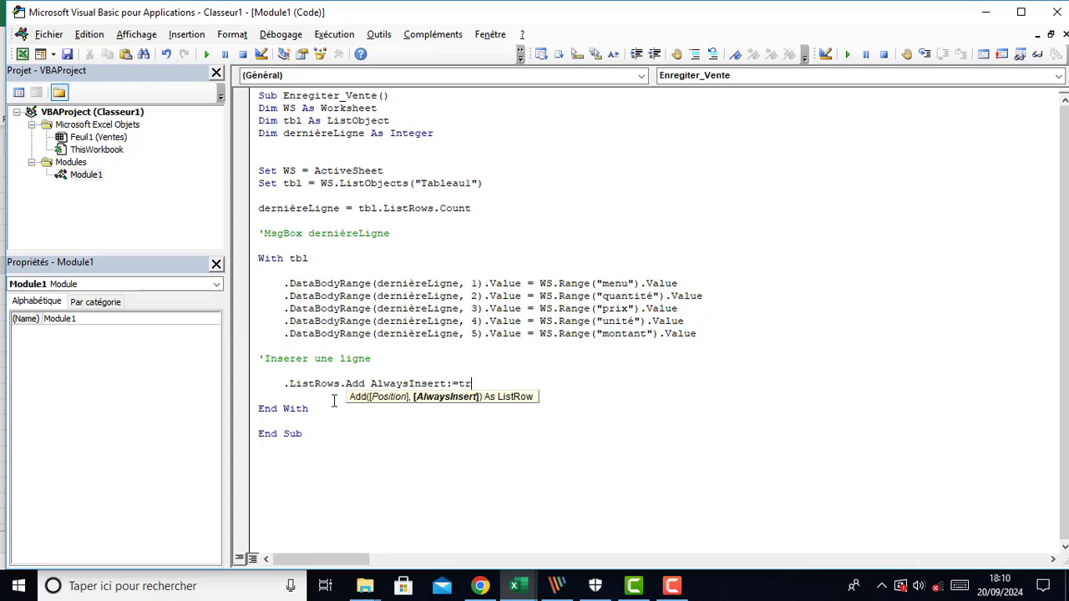
pyautogui.click(339, 500)
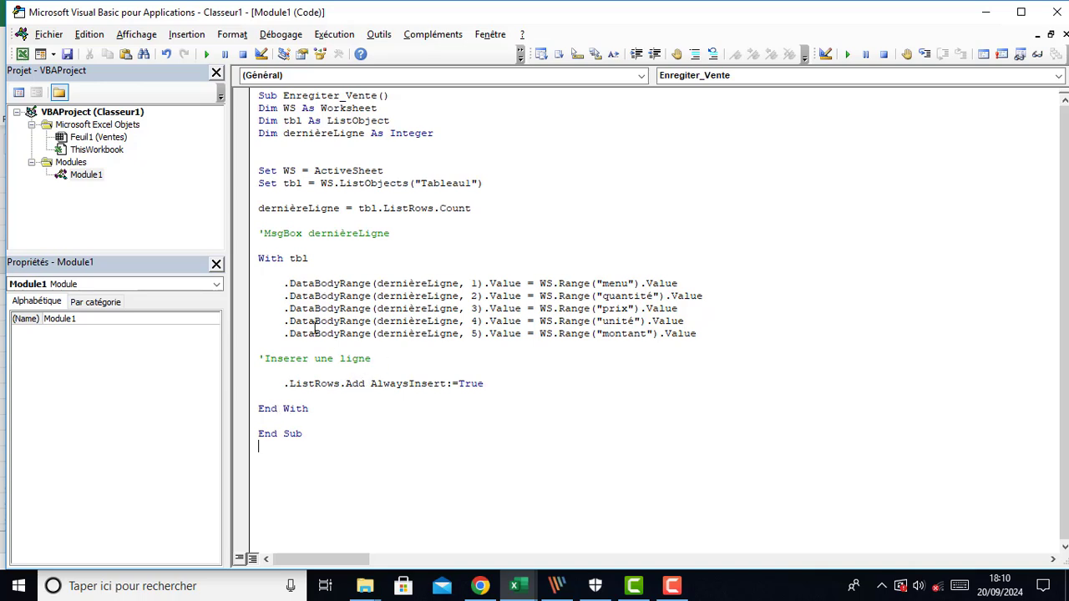
# Assign the Enregiter_Vente macro to the Valider button shape in the workbook
pyautogui.click(487, 369)
pyautogui.moveTo(518, 591)
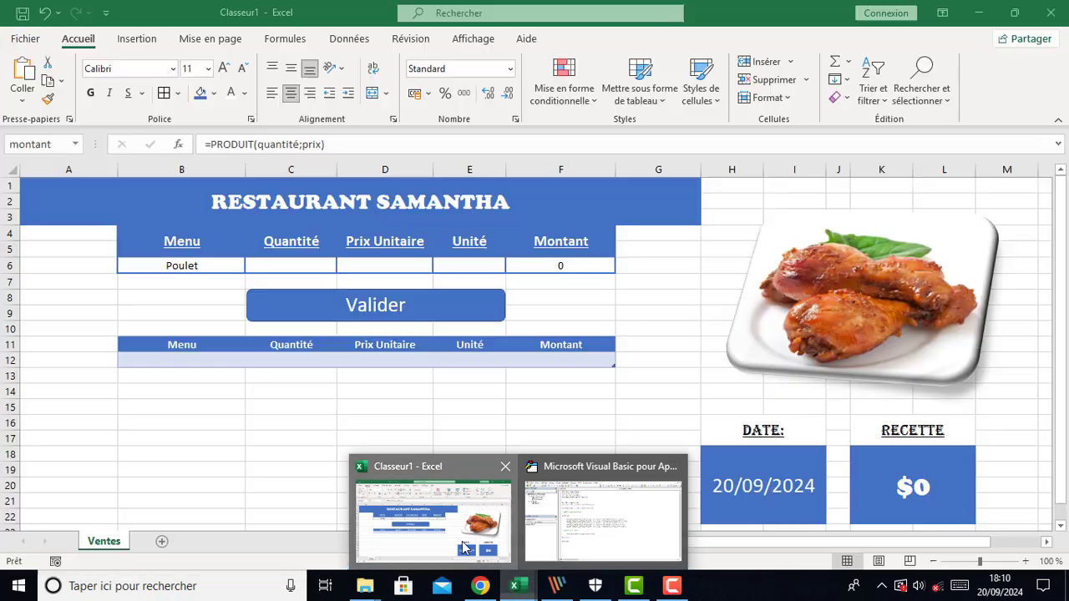
pyautogui.click(462, 542)
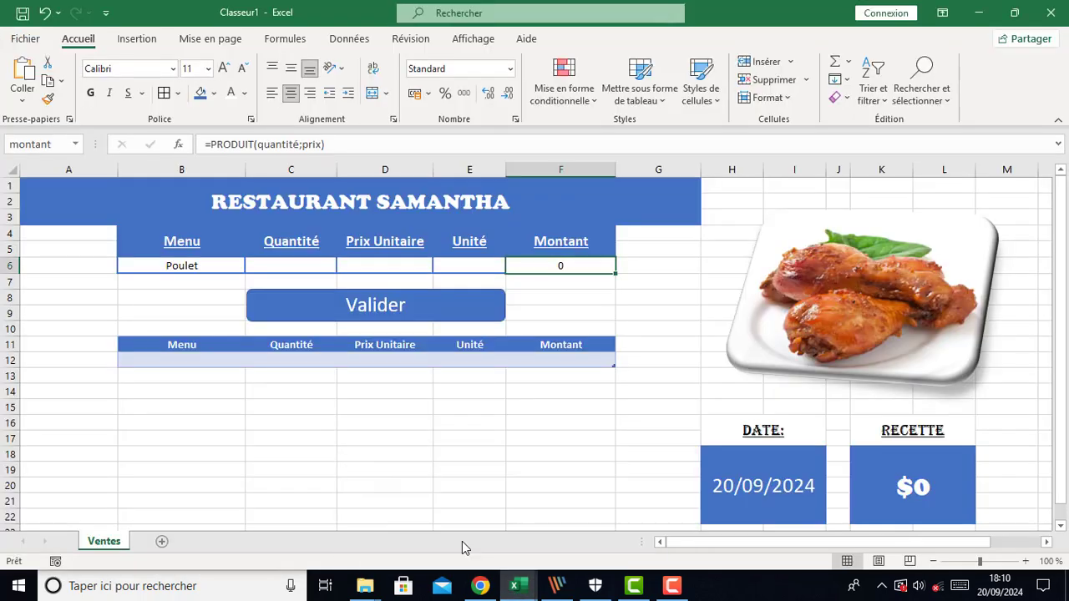
pyautogui.click(313, 306)
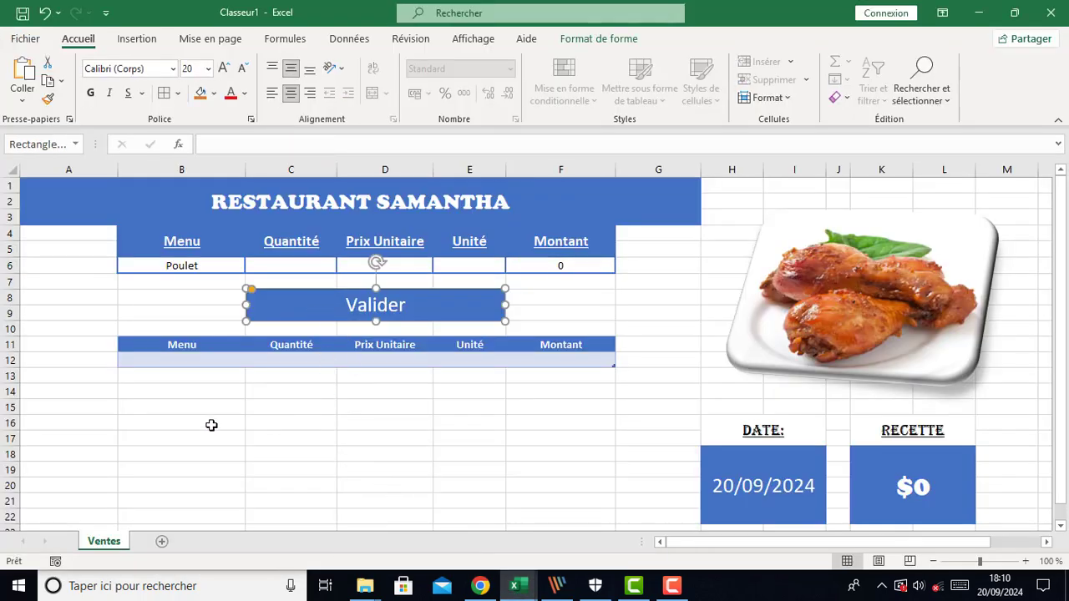
pyautogui.rightClick(304, 305)
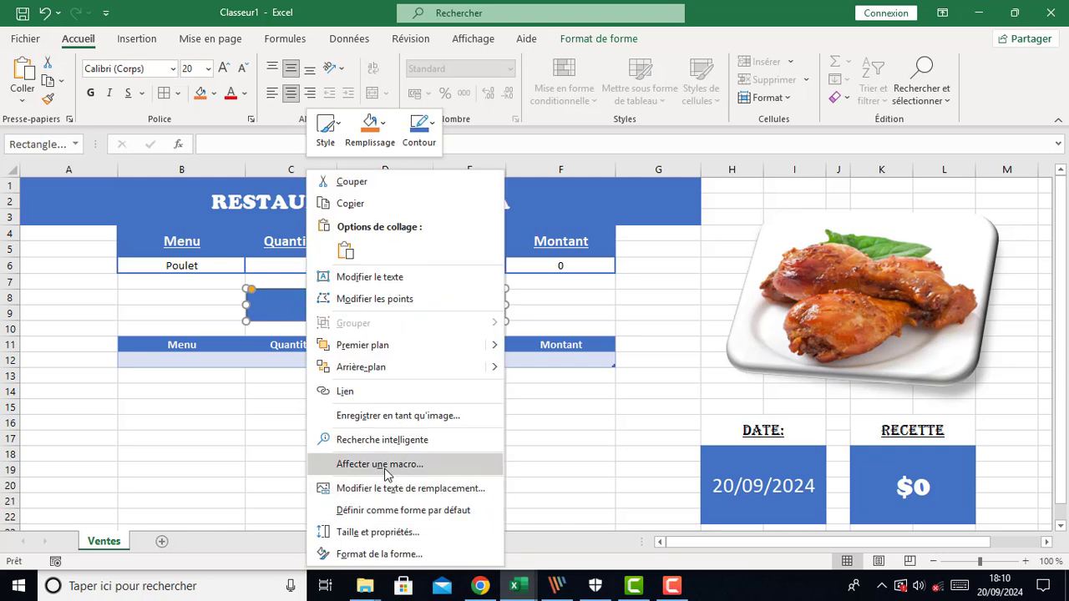
pyautogui.click(381, 463)
pyautogui.click(269, 345)
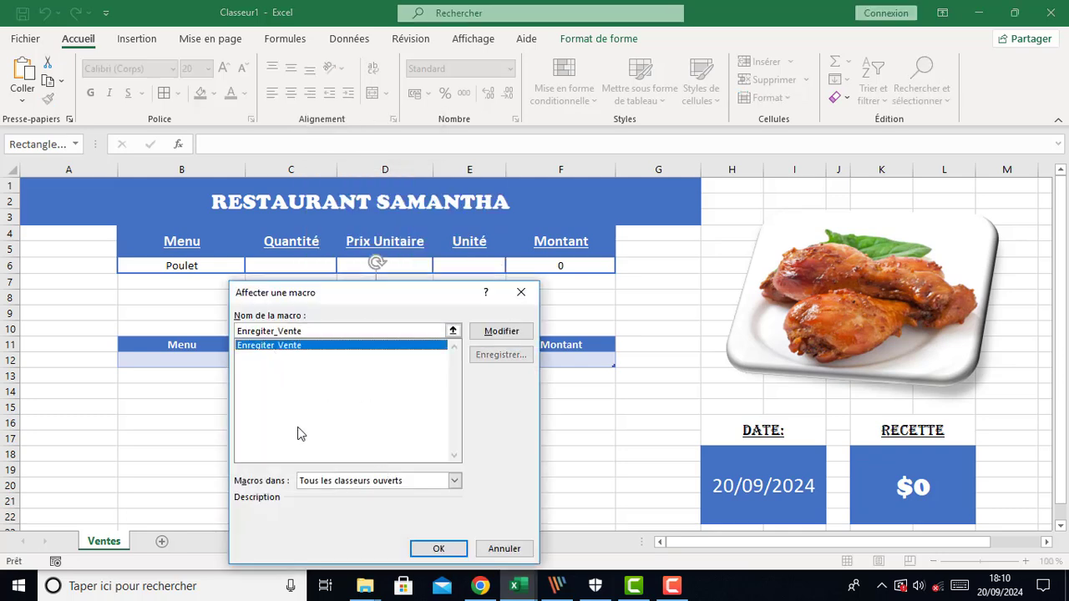
pyautogui.click(424, 551)
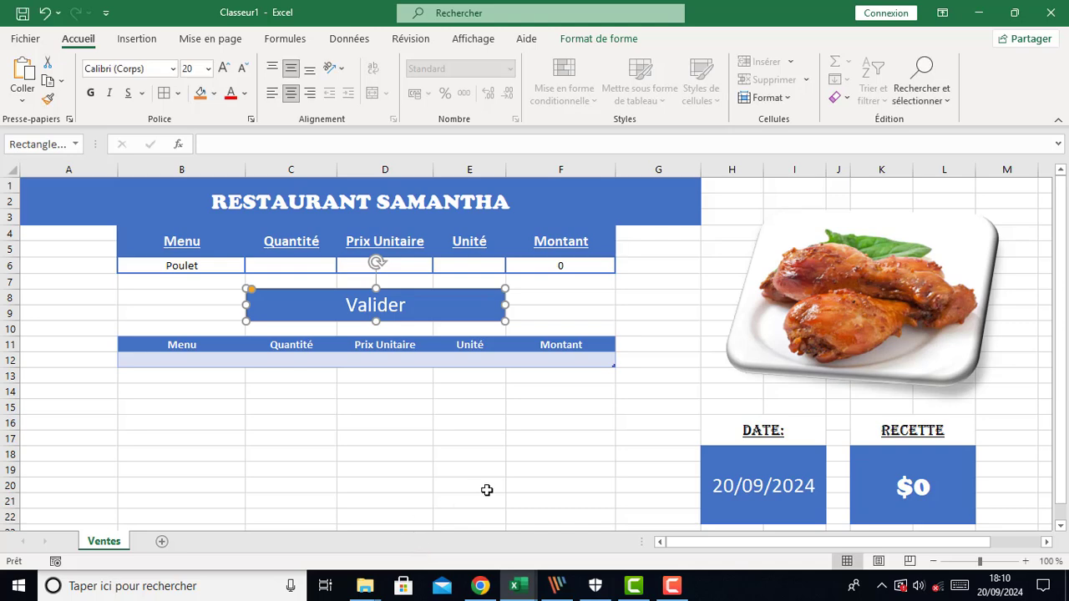
# Choose Salad from the Menu drop-down and set the quantity to 3
pyautogui.click(511, 472)
pyautogui.click(188, 263)
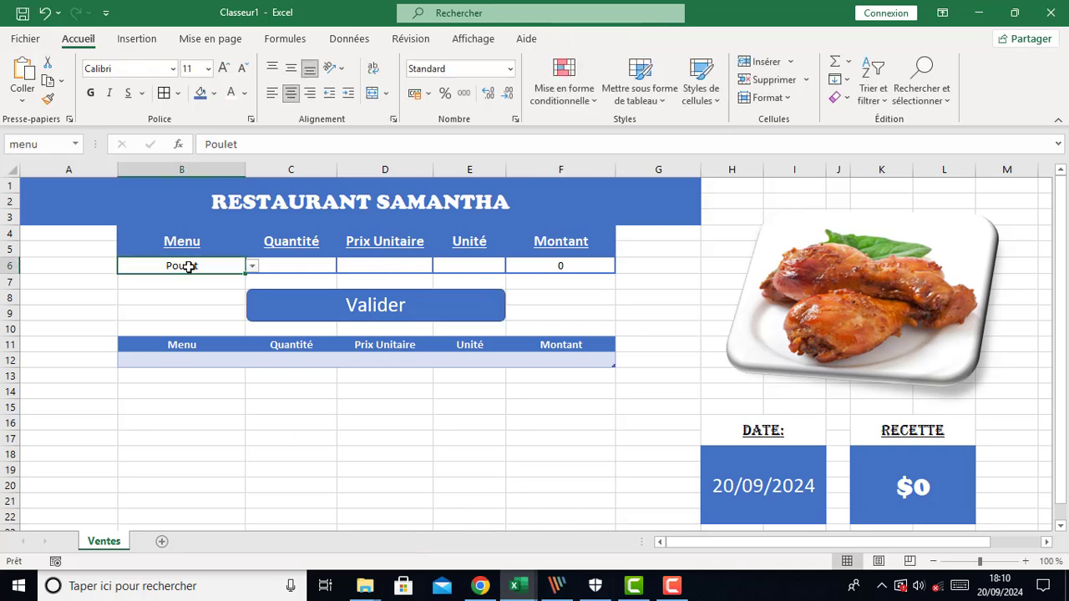
pyautogui.click(252, 267)
pyautogui.click(211, 290)
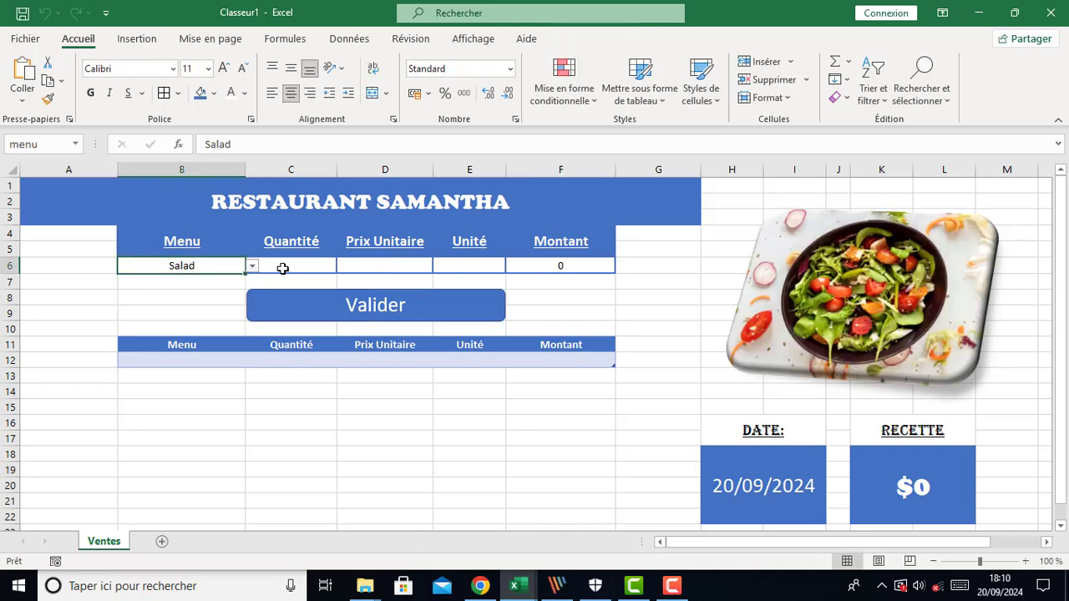
pyautogui.click(282, 268)
pyautogui.write('3')
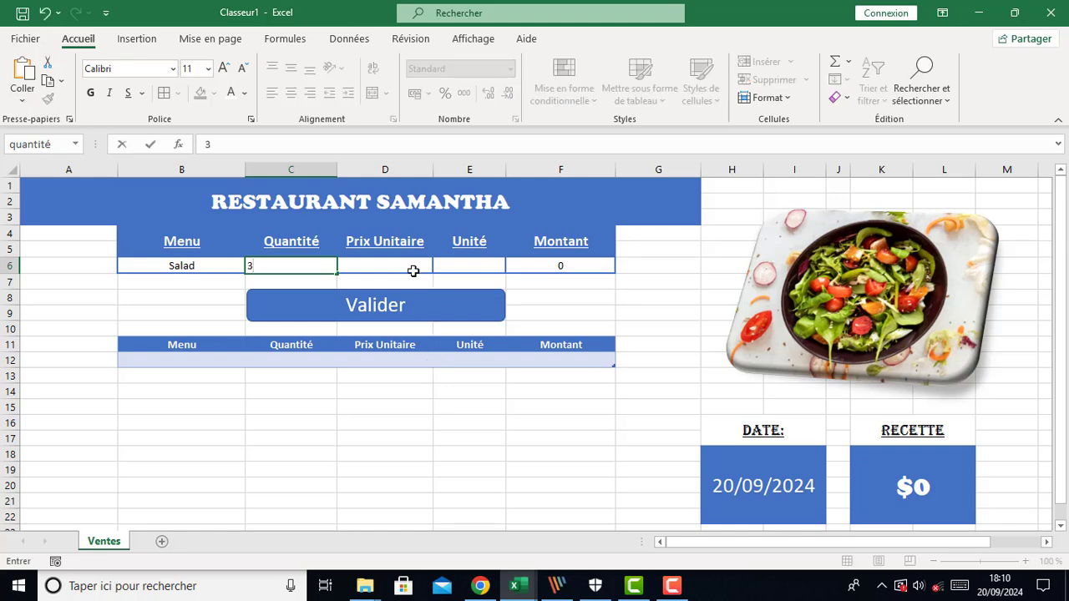
pyautogui.click(387, 266)
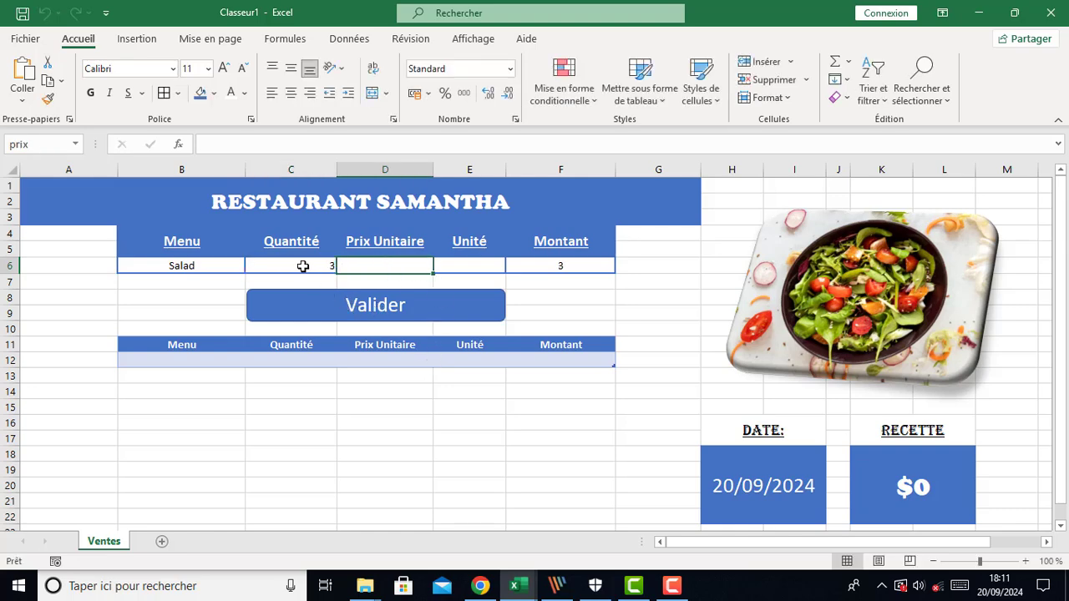
# Center-align the Quantité, Prix Unitaire and Unité input cells, then enter a unit price of 20 and the unit Plat
pyautogui.moveTo(301, 266); pyautogui.dragTo(442, 264)
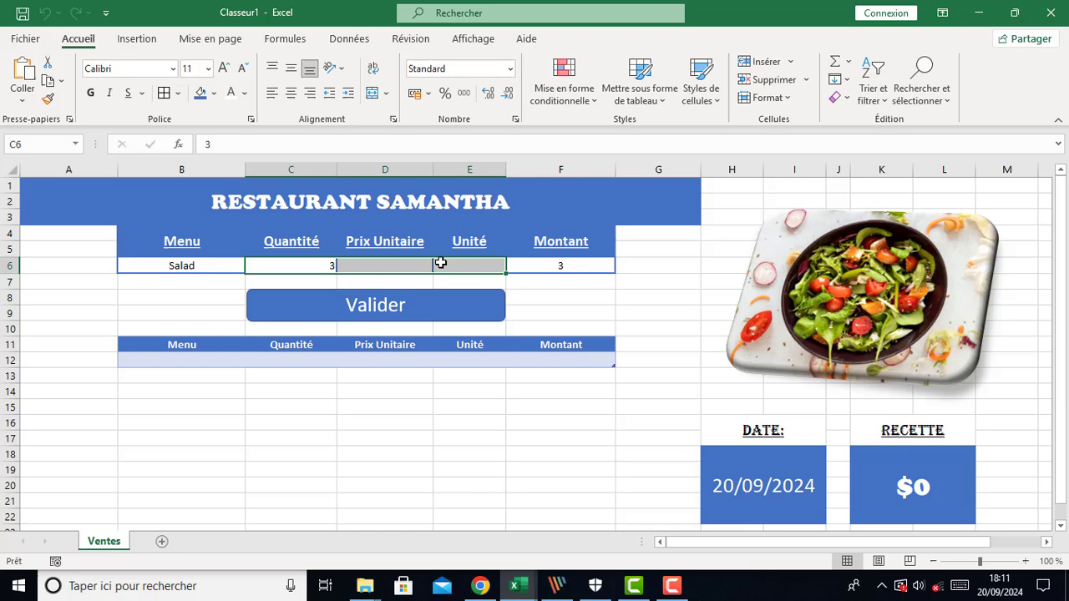
pyautogui.click(291, 93)
pyautogui.click(372, 265)
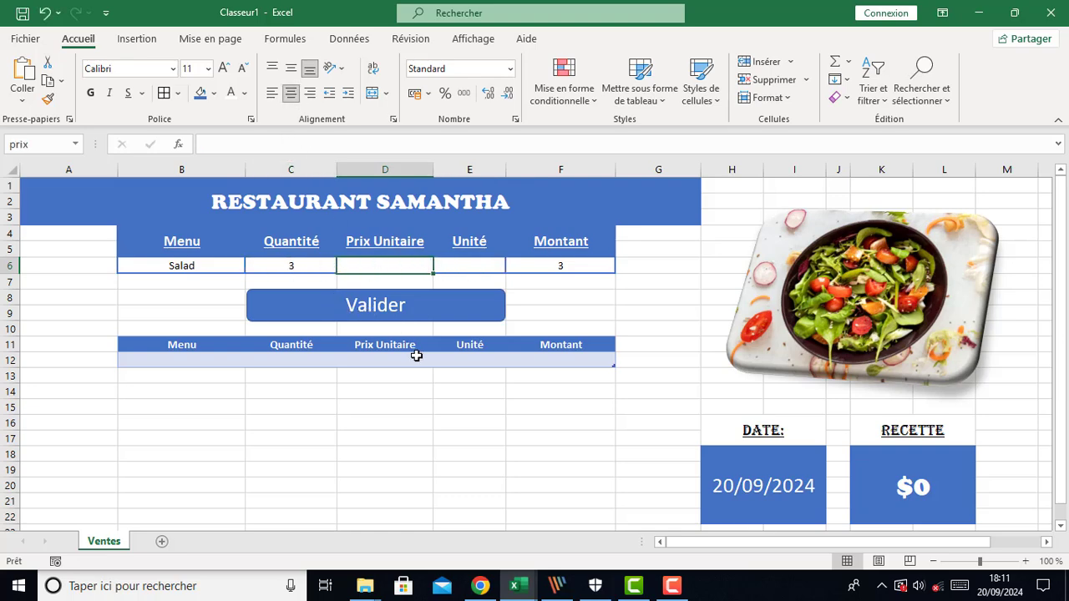
pyautogui.write('20')
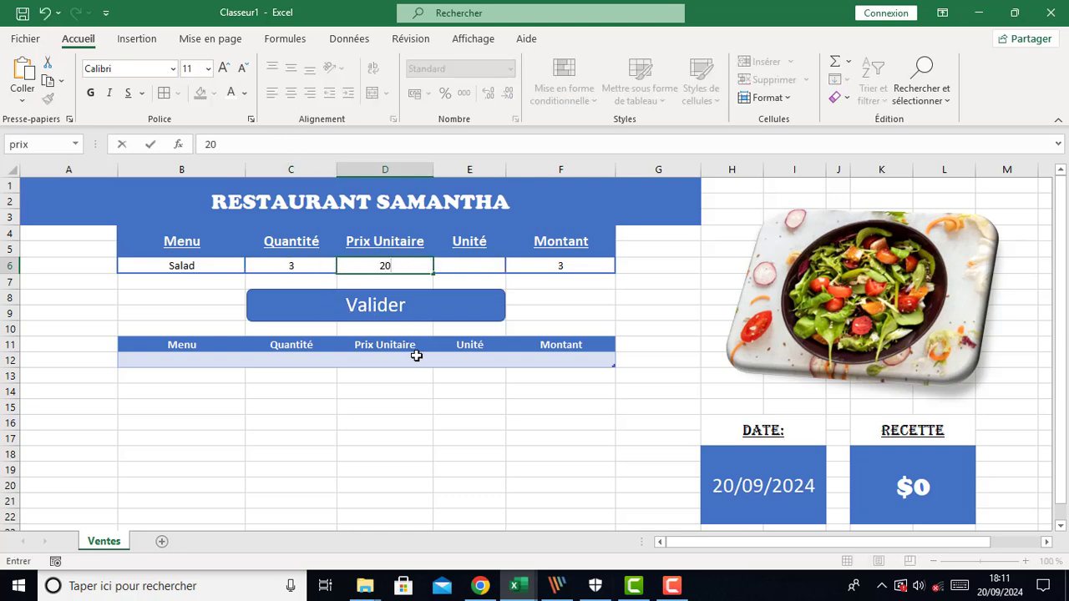
pyautogui.click(474, 272)
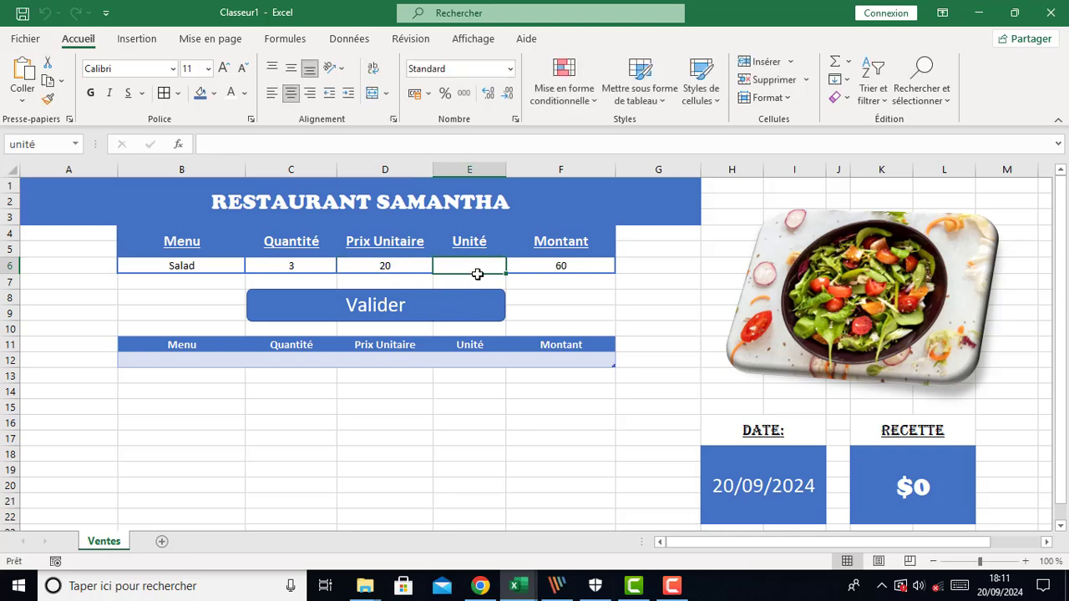
pyautogui.write('Plat')
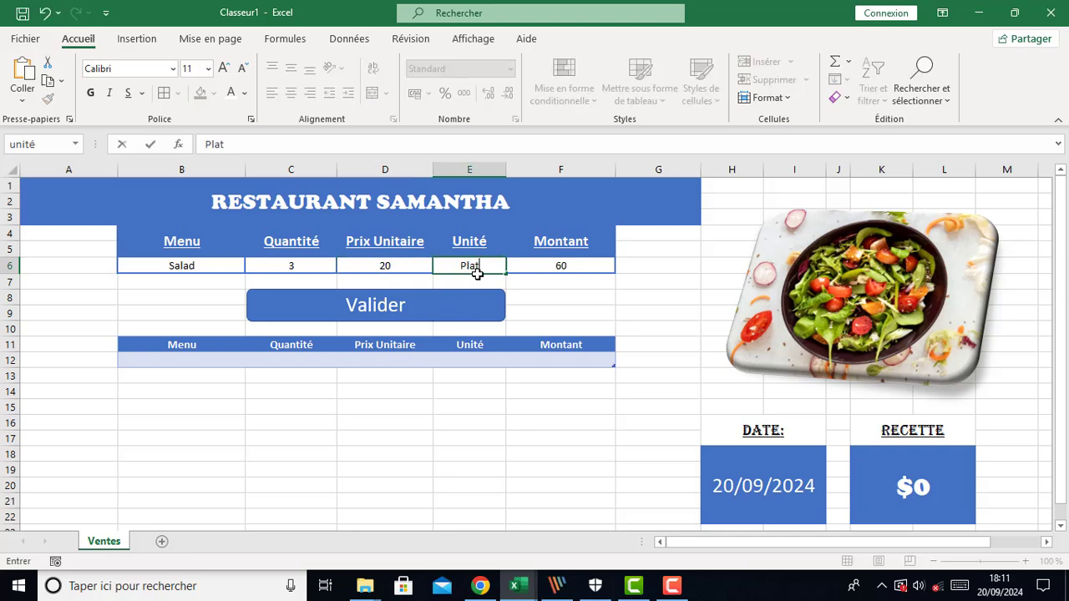
pyautogui.press('Return')
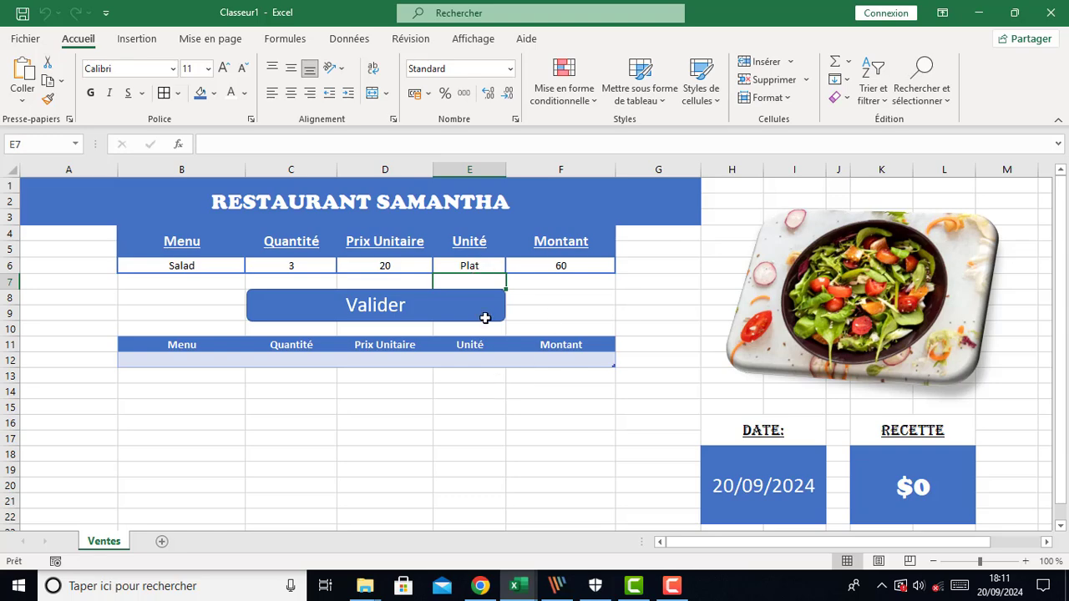
# Record the Salad sale with the Valider button and center-align the new row in the records table
pyautogui.click(384, 318)
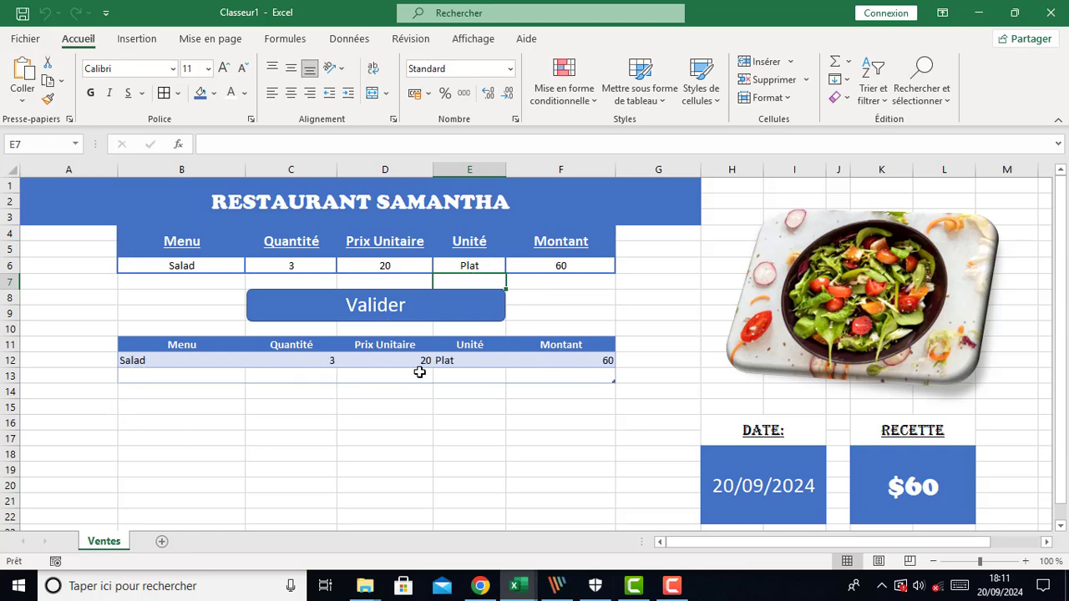
pyautogui.moveTo(150, 361); pyautogui.dragTo(573, 363)
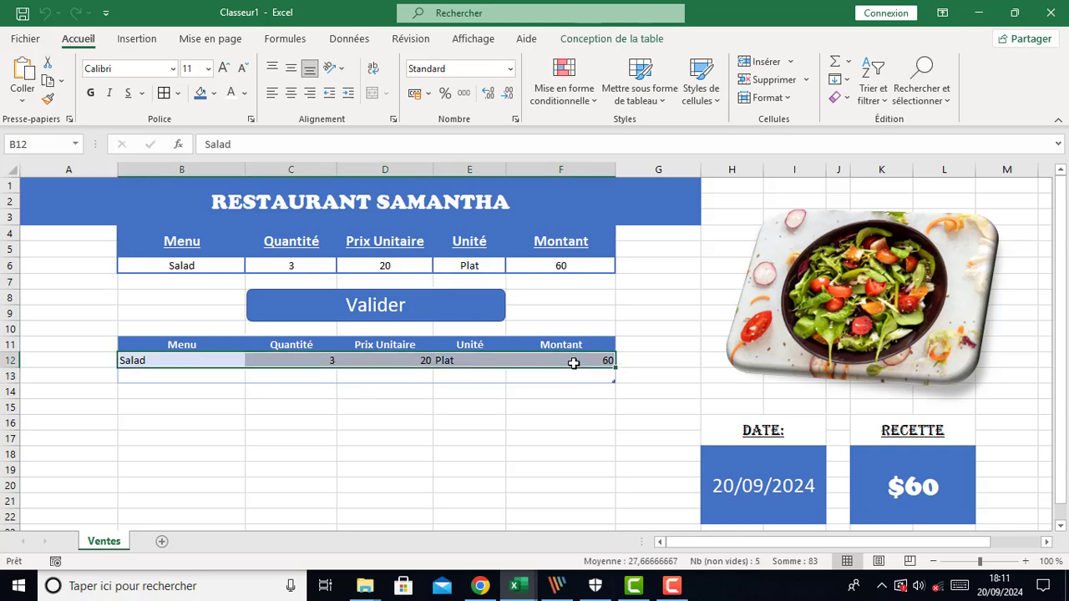
pyautogui.click(291, 93)
pyautogui.click(329, 407)
pyautogui.moveTo(147, 381); pyautogui.dragTo(565, 373)
pyautogui.click(367, 460)
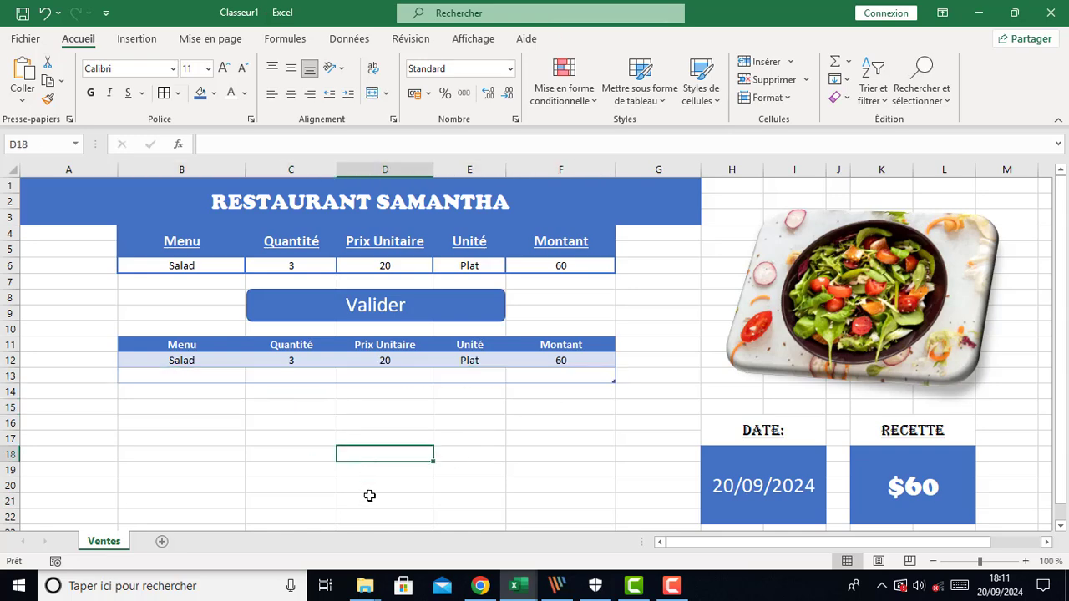
# Enter a Pizza order with quantity 1 and unit price 15 in the order form
pyautogui.click(206, 265)
pyautogui.click(252, 265)
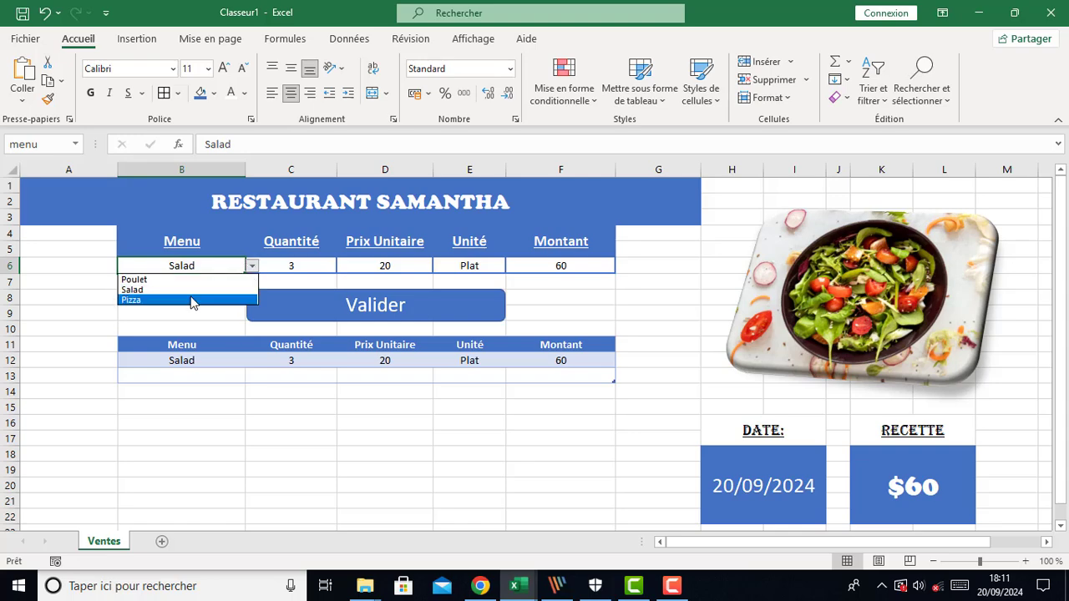
pyautogui.click(192, 300)
pyautogui.click(294, 267)
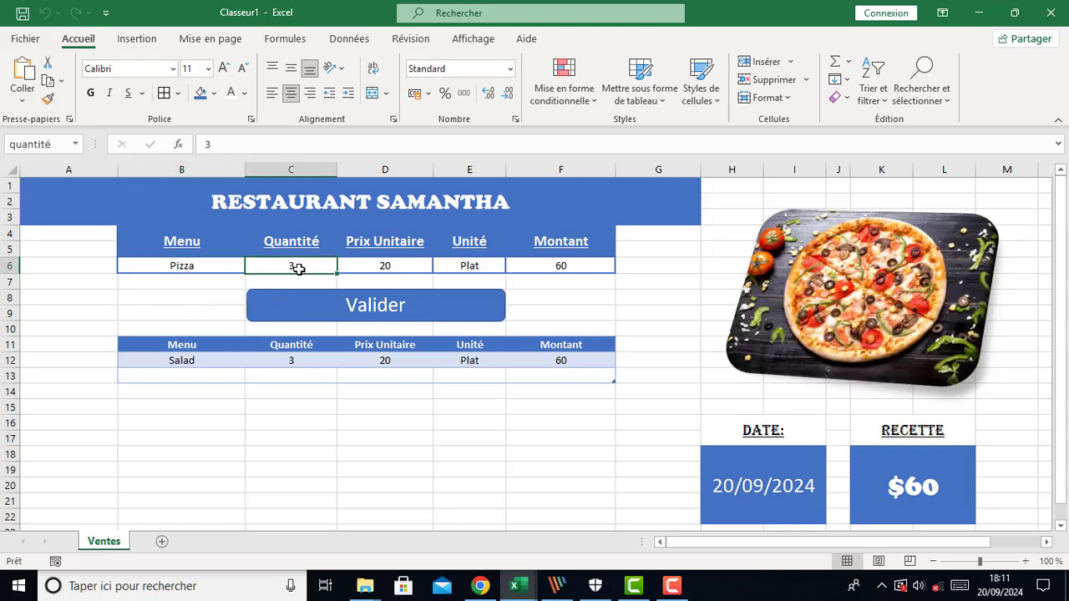
pyautogui.write('1')
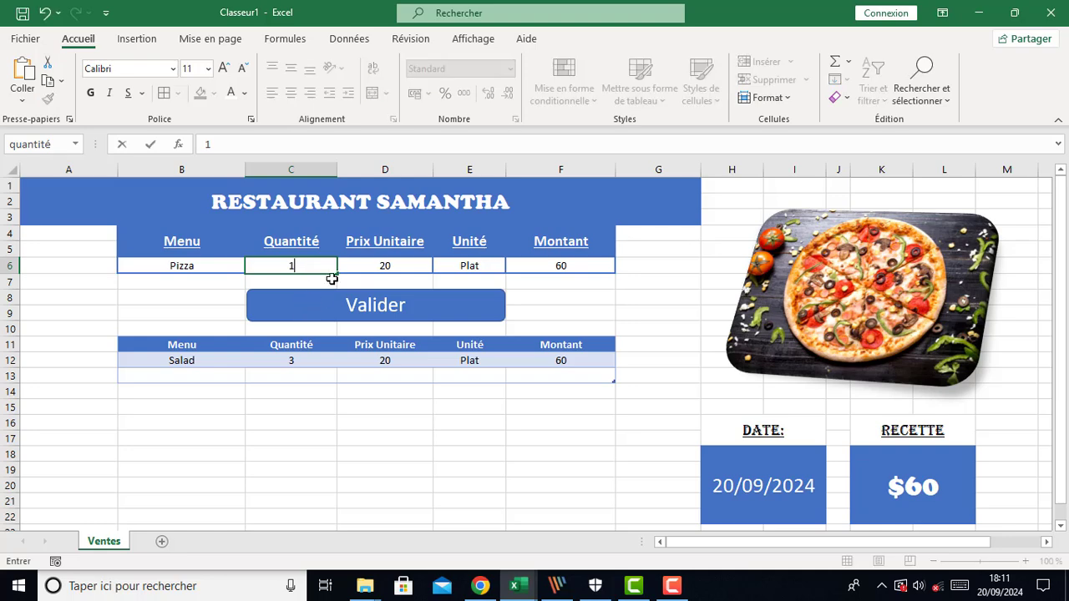
pyautogui.click(389, 265)
pyautogui.write('15')
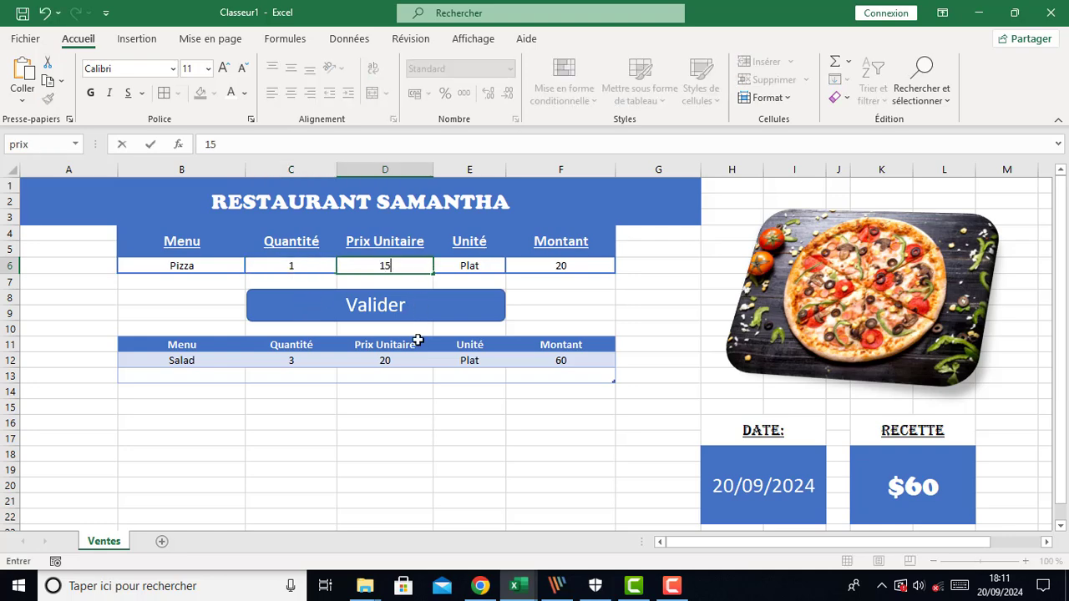
pyautogui.click(402, 435)
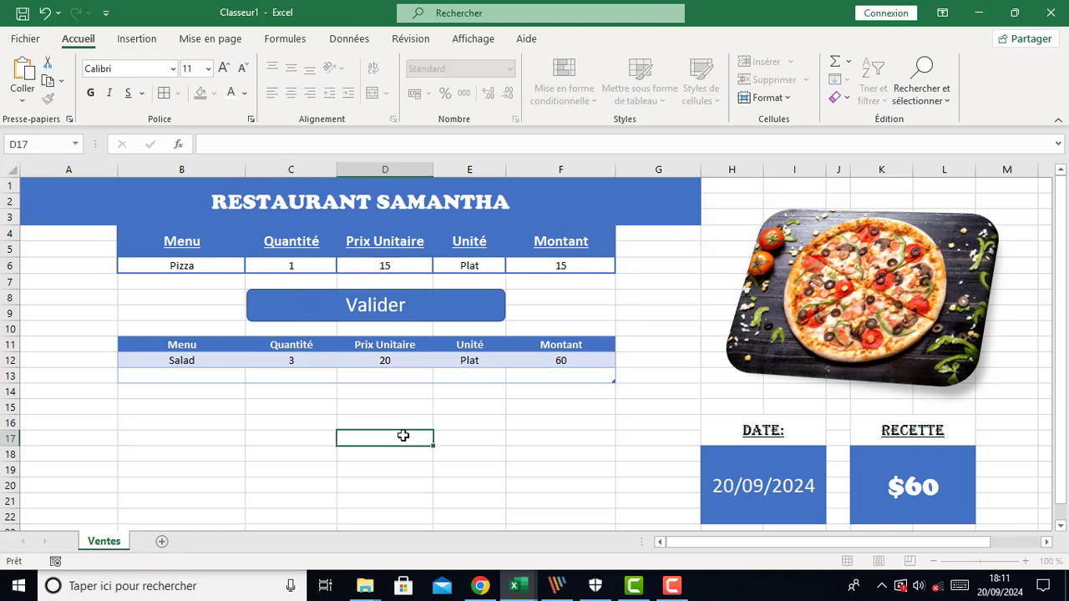
# Record the Pizza sale with the Valider button and center-align the records table's rows
pyautogui.click(364, 311)
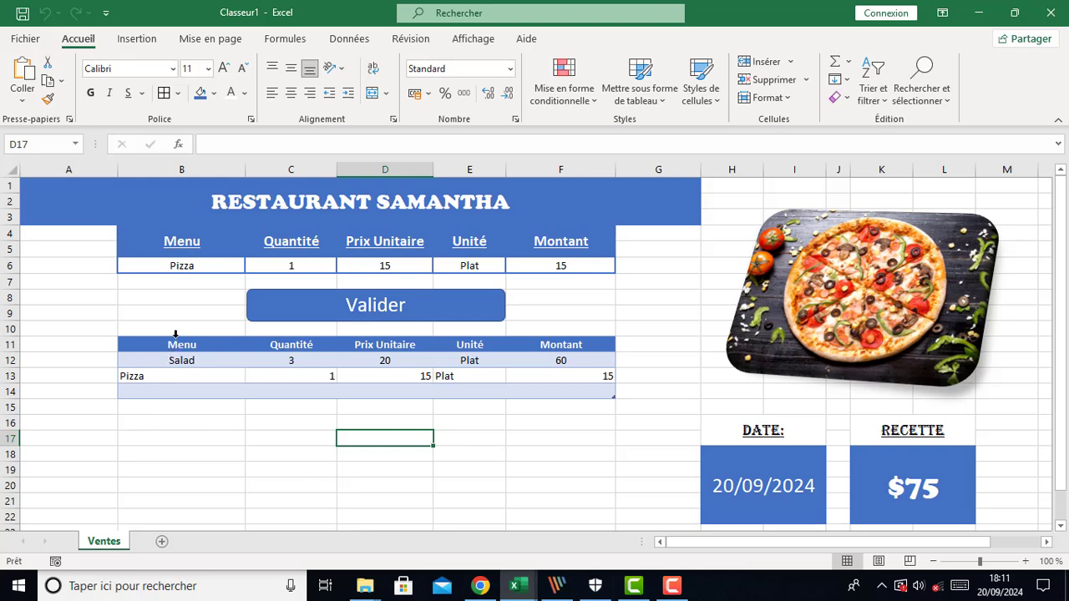
pyautogui.moveTo(175, 334); pyautogui.dragTo(556, 348)
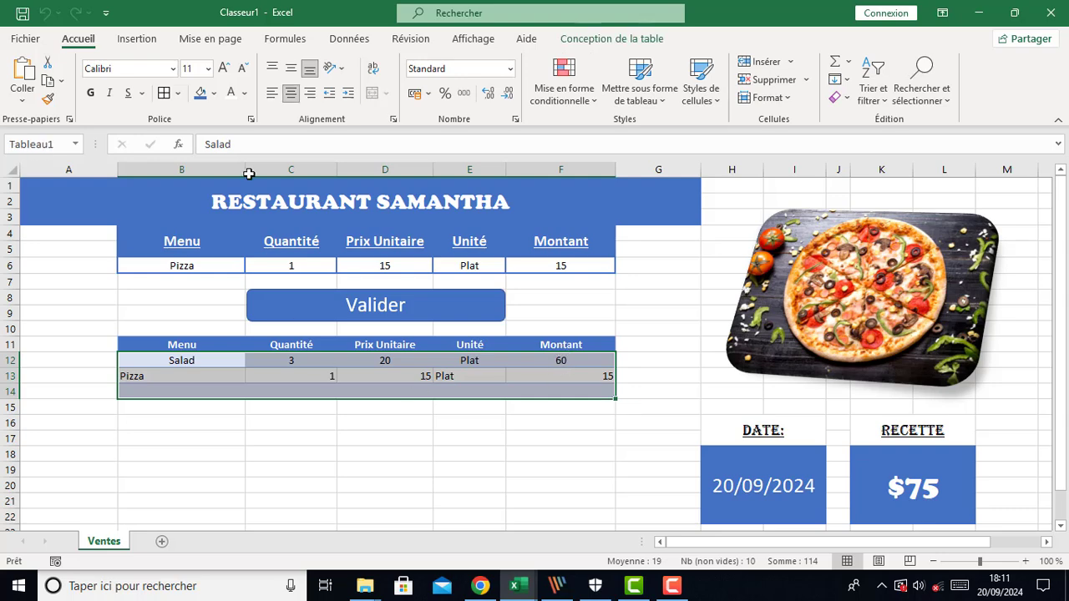
pyautogui.click(292, 93)
pyautogui.click(293, 93)
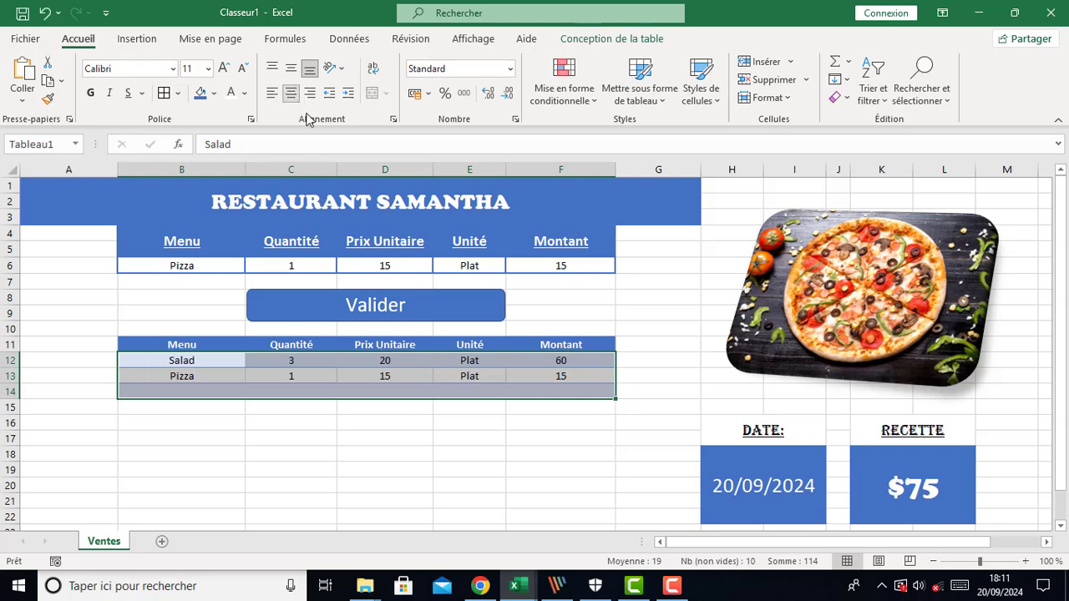
pyautogui.click(314, 472)
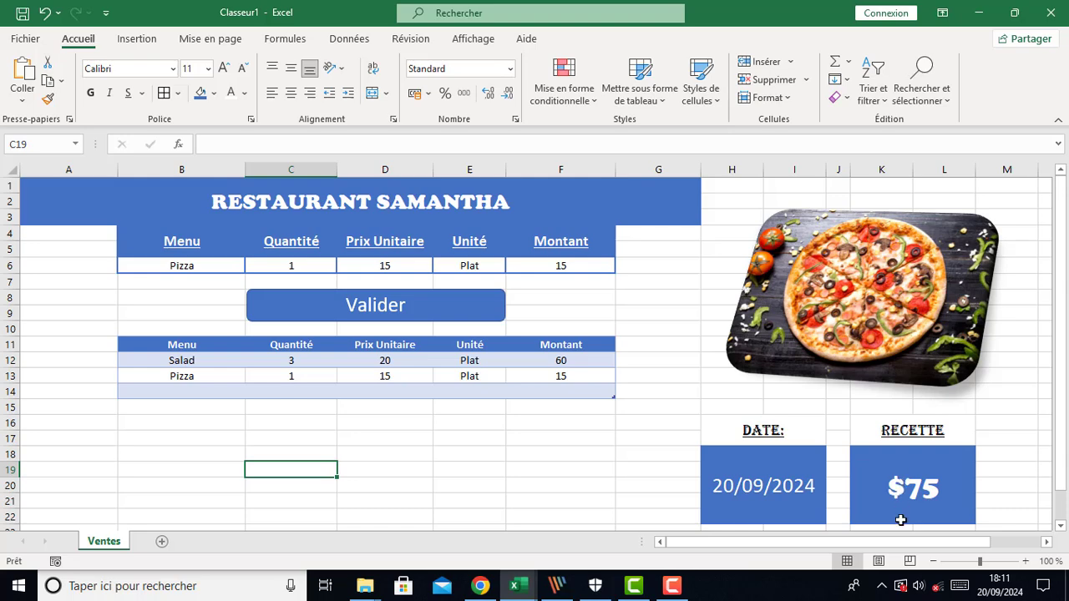
# Enter a Poulet order with quantity 6 and unit price 25, and record it with the Valider button
pyautogui.click(234, 272)
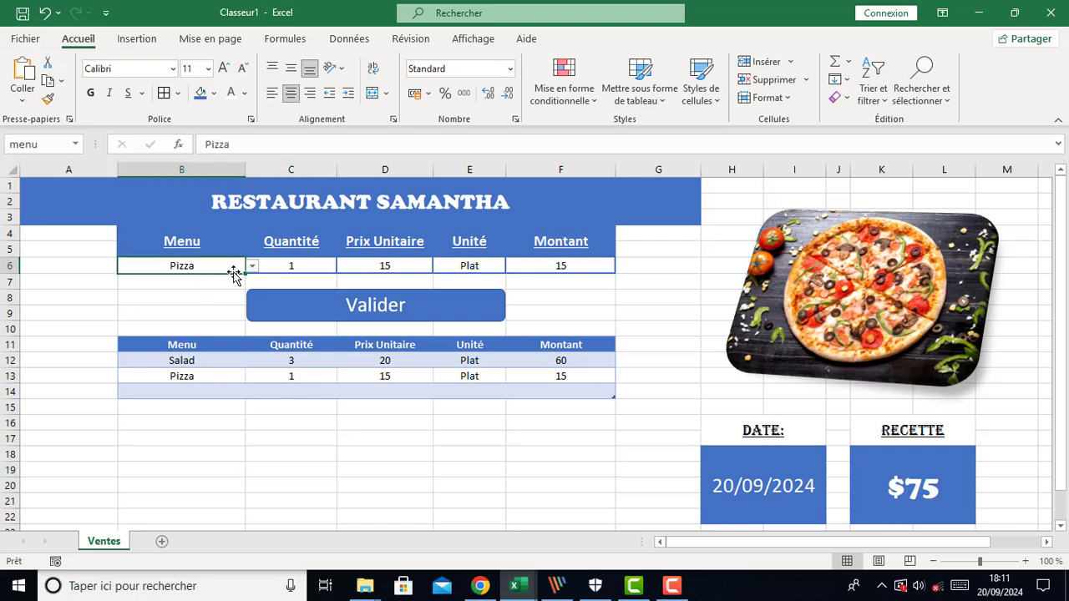
pyautogui.click(252, 265)
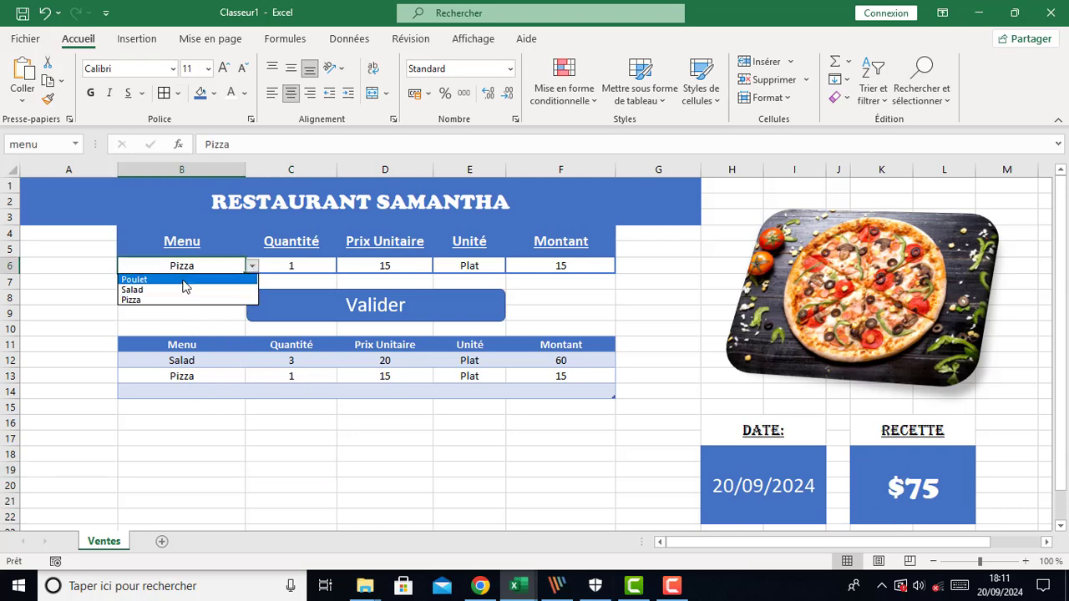
pyautogui.click(185, 282)
pyautogui.click(309, 265)
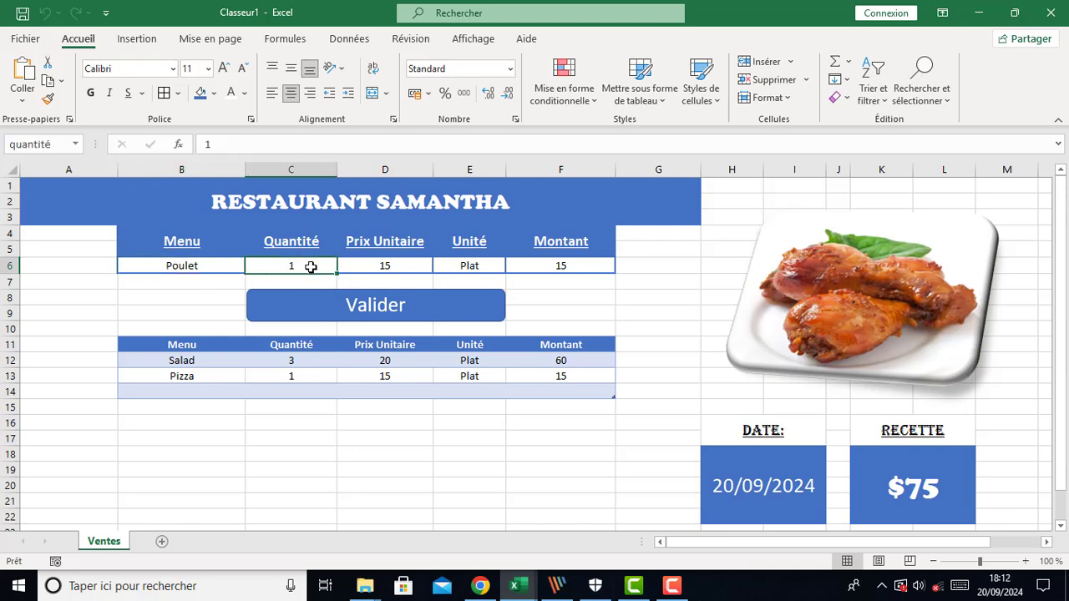
pyautogui.write('6')
pyautogui.press('Tab')
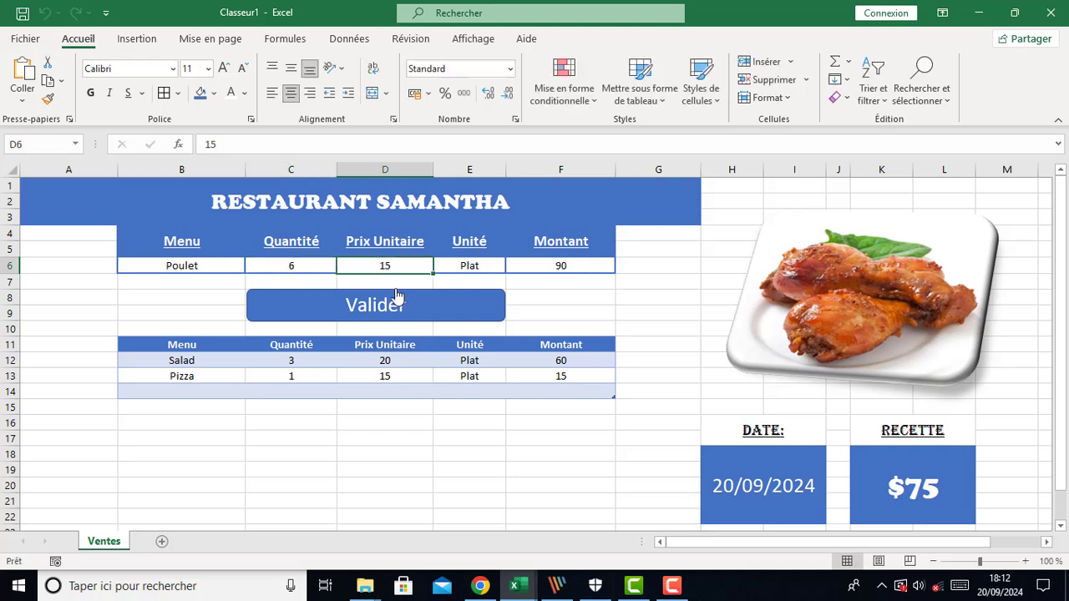
pyautogui.write('25')
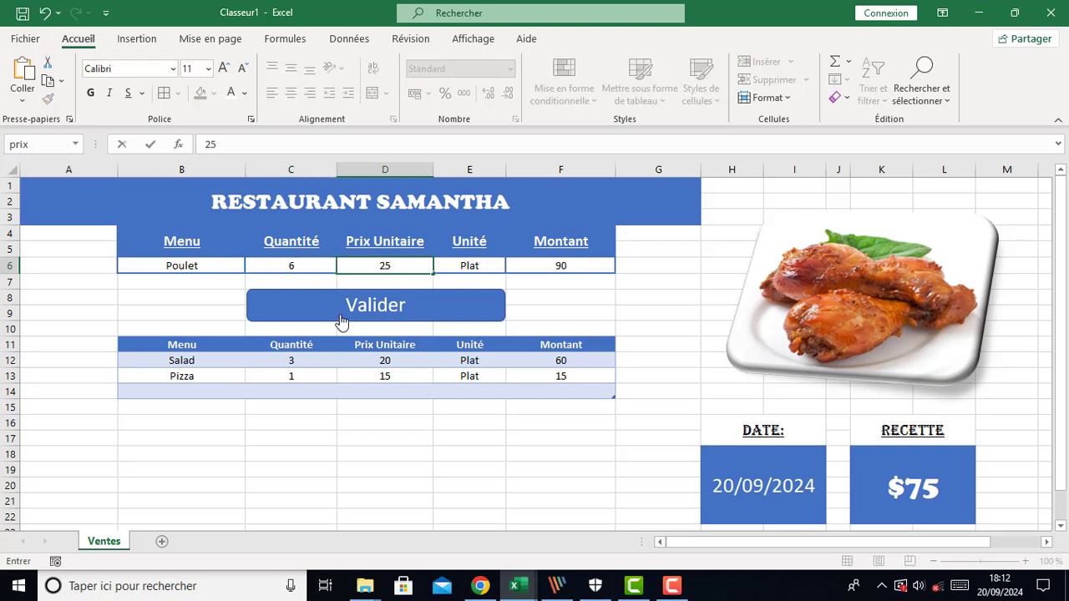
pyautogui.click(309, 314)
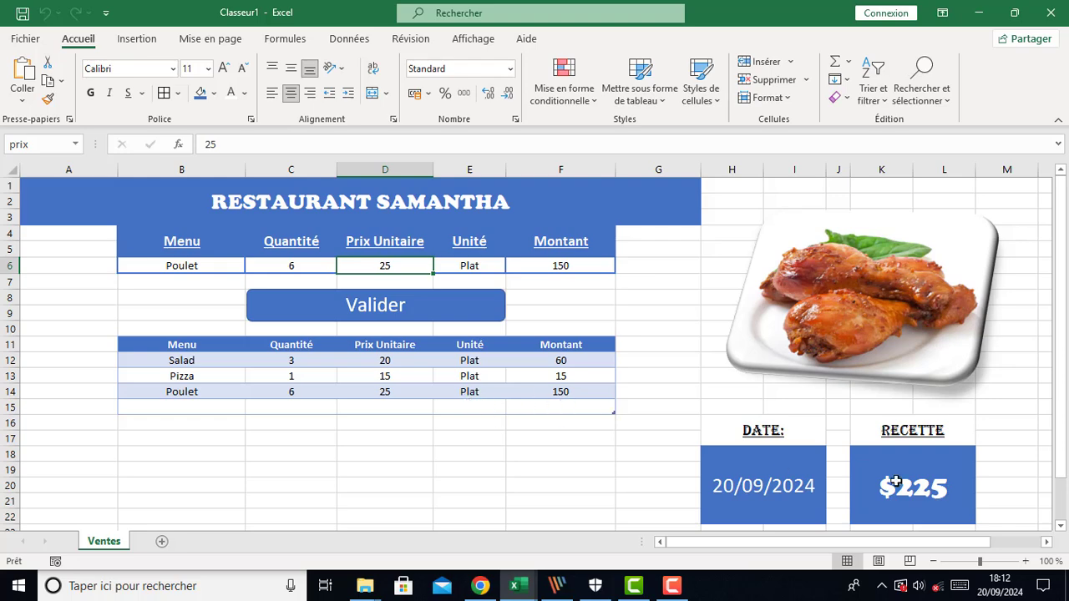
# Set the Poulet quantity to 1 and record another sale with the Valider button
pyautogui.click(192, 264)
pyautogui.click(291, 269)
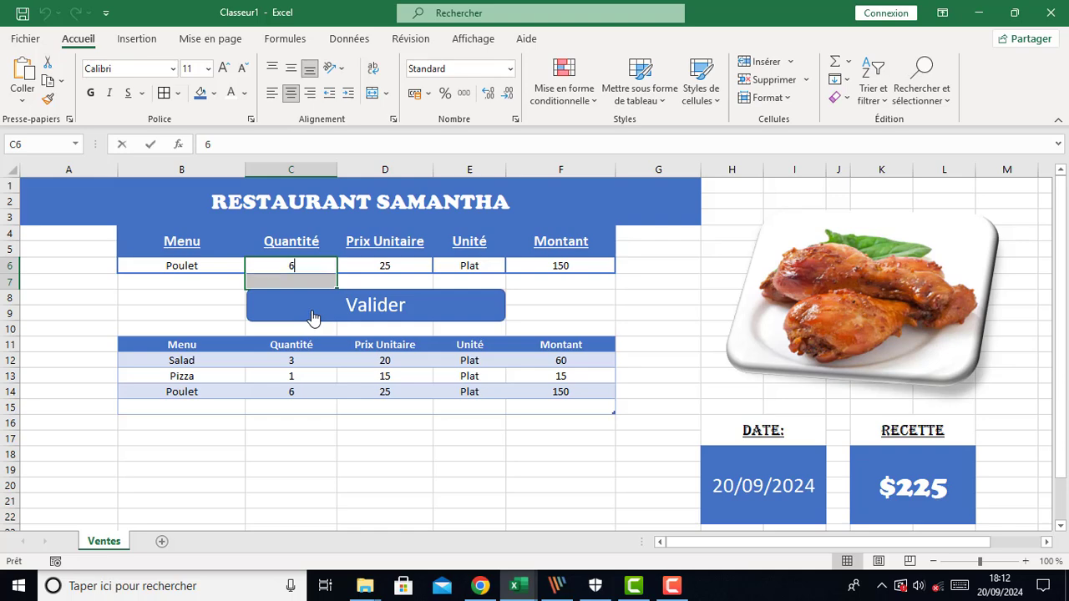
pyautogui.write('1')
pyautogui.click(380, 307)
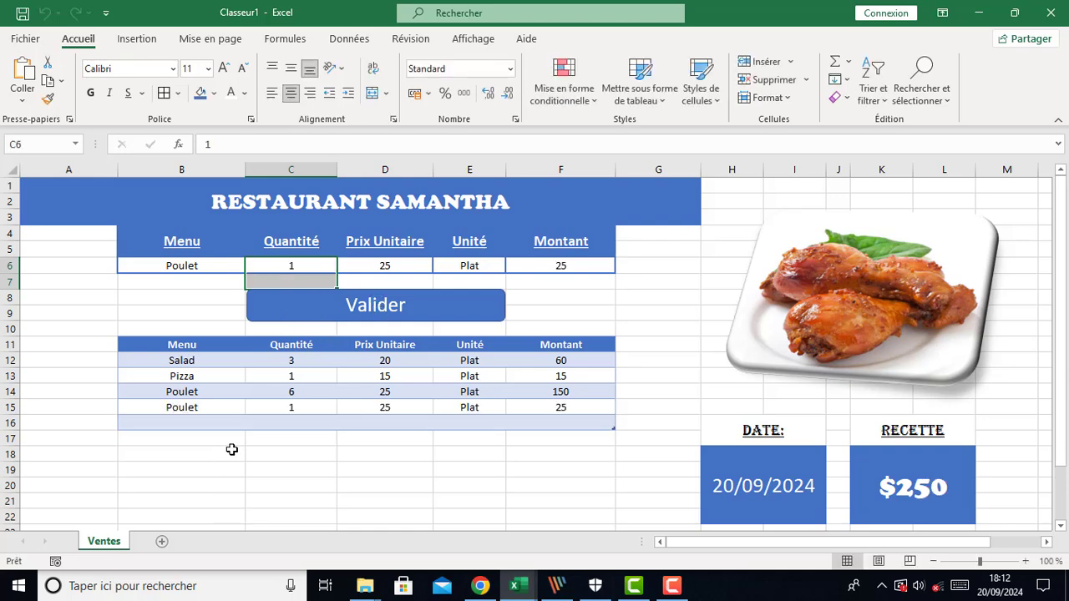